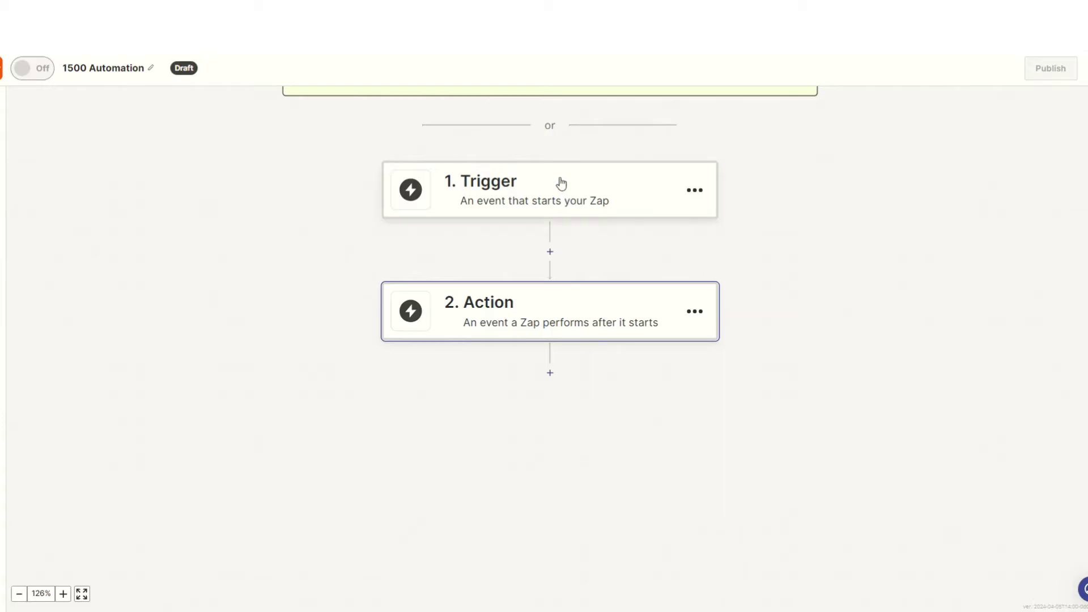
# Set the Zap's trigger to Calendly's Invitee Created event with the user webhook subscription scope, and test the trigger
pyautogui.click(558, 180)
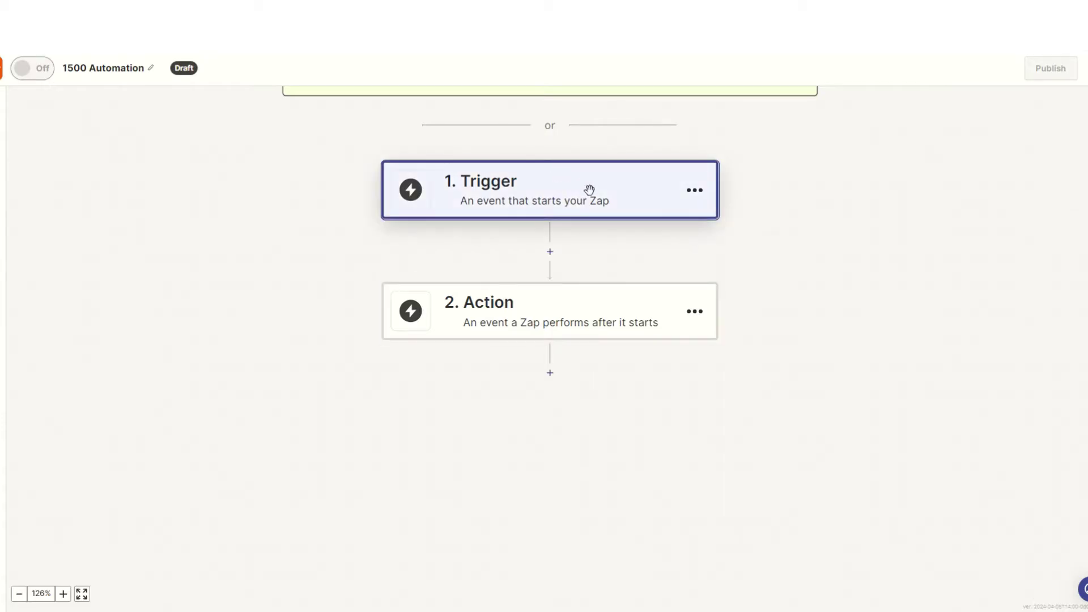
pyautogui.click(589, 190)
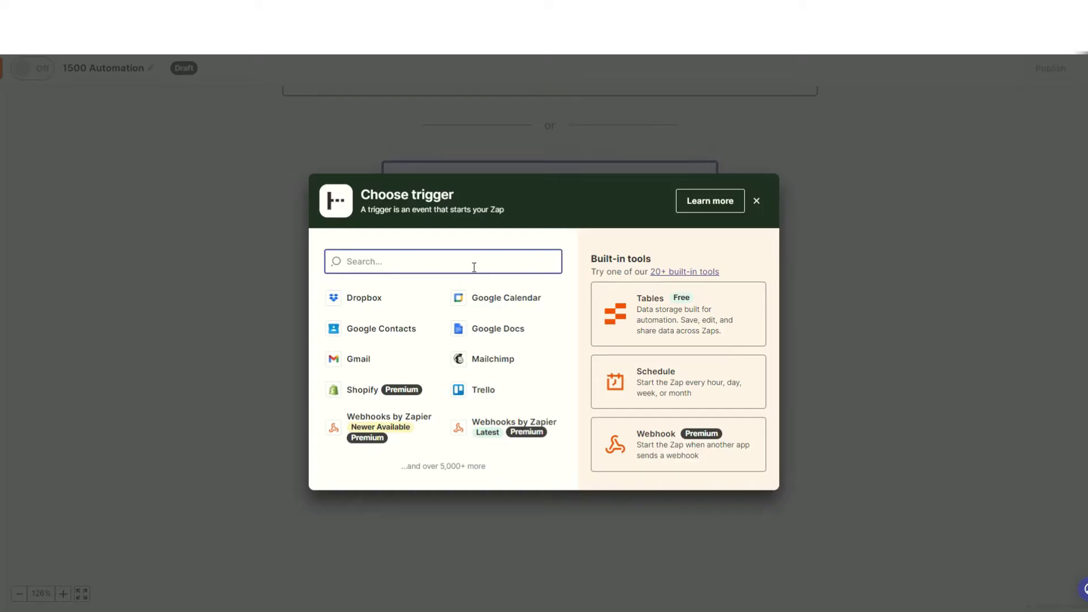
pyautogui.write('cale')
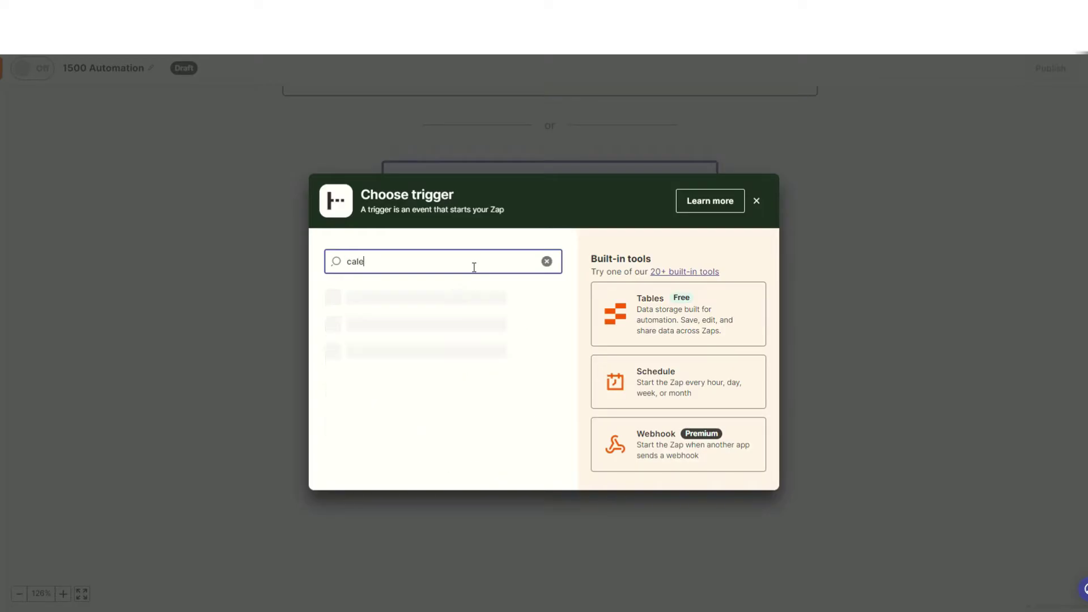
pyautogui.click(472, 298)
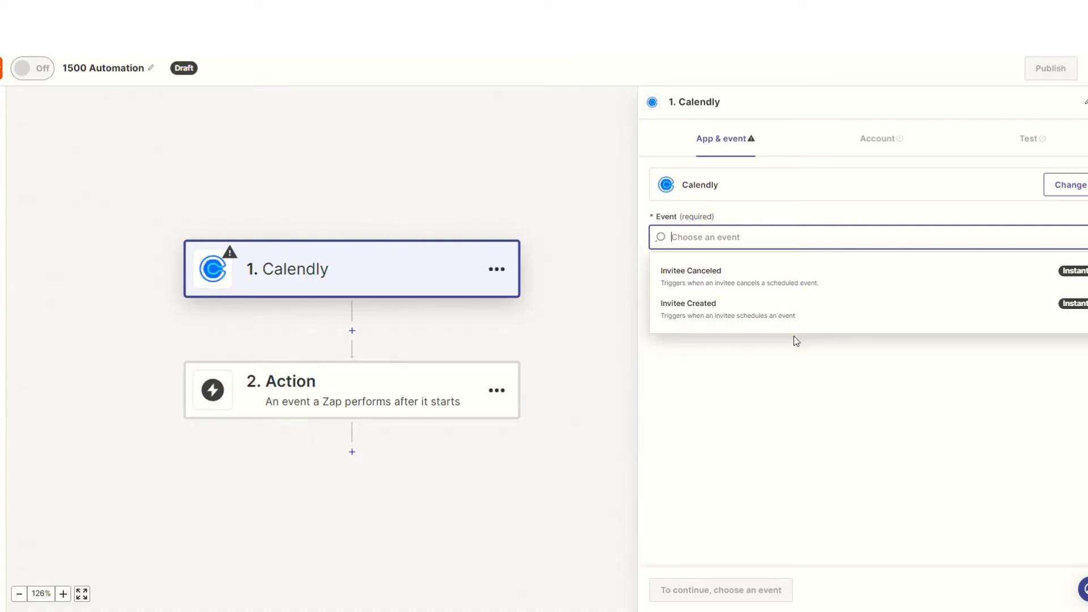
pyautogui.click(753, 324)
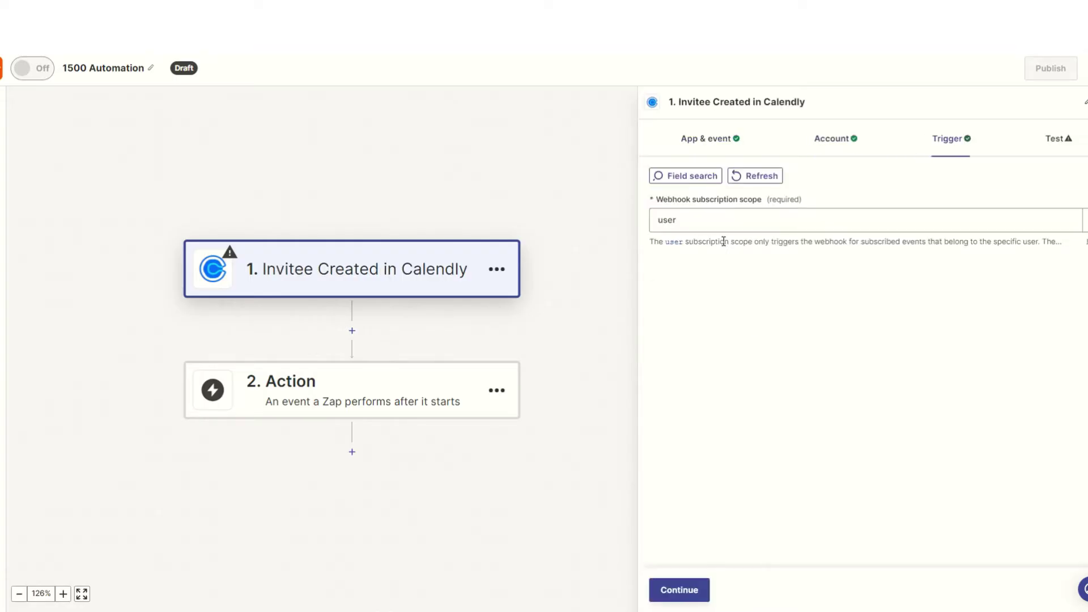
pyautogui.click(686, 591)
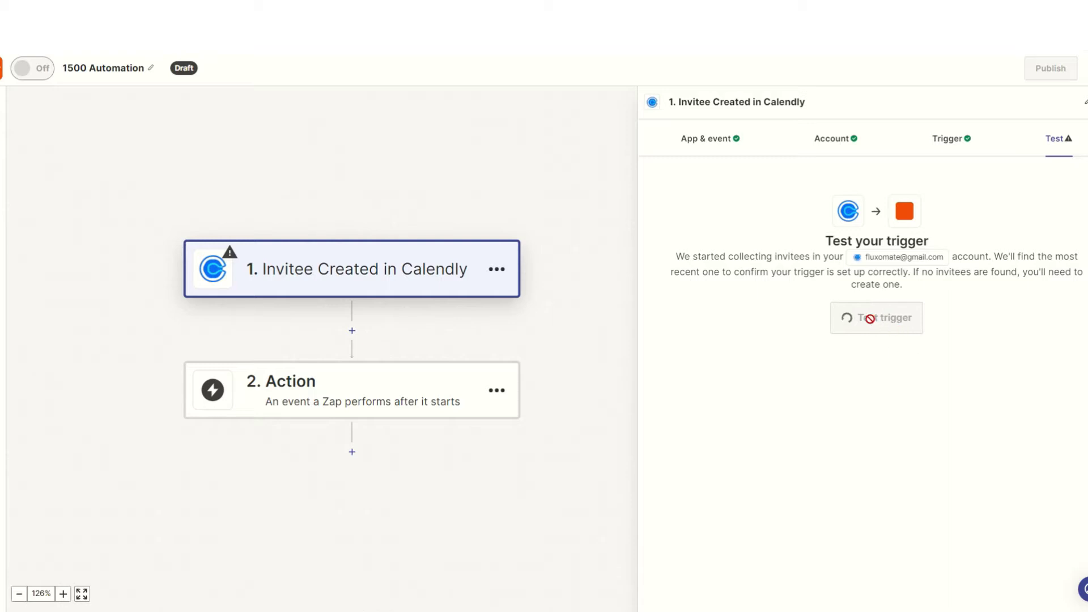
pyautogui.click(882, 327)
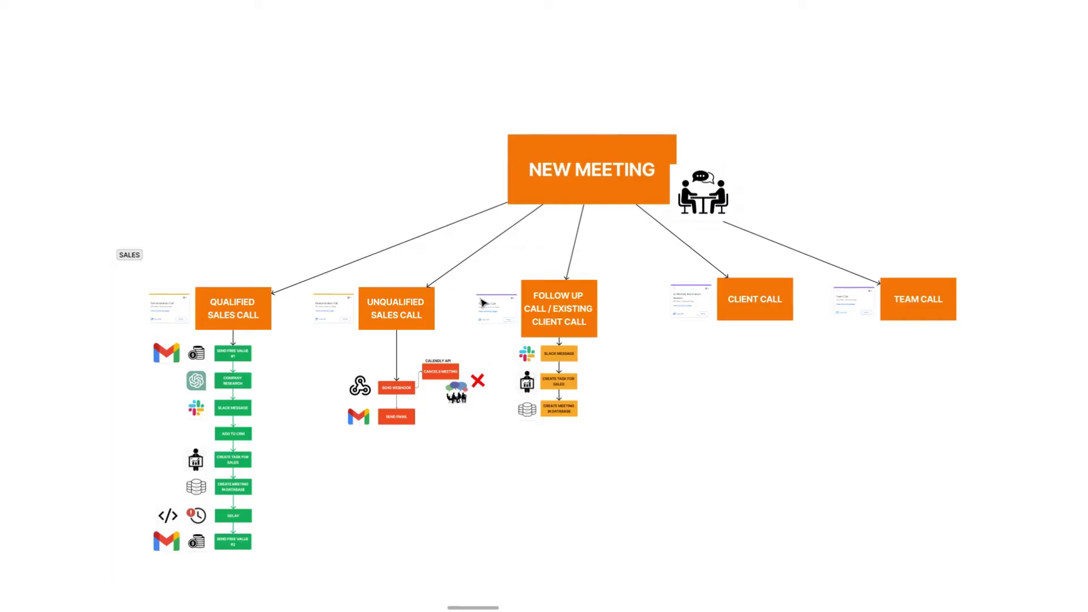
# Switch to the New Meeting flowchart and examine the Feedback Call event, the qualified sales call branch and the follow-up/existing client branch
pyautogui.scroll(5, 482, 303)
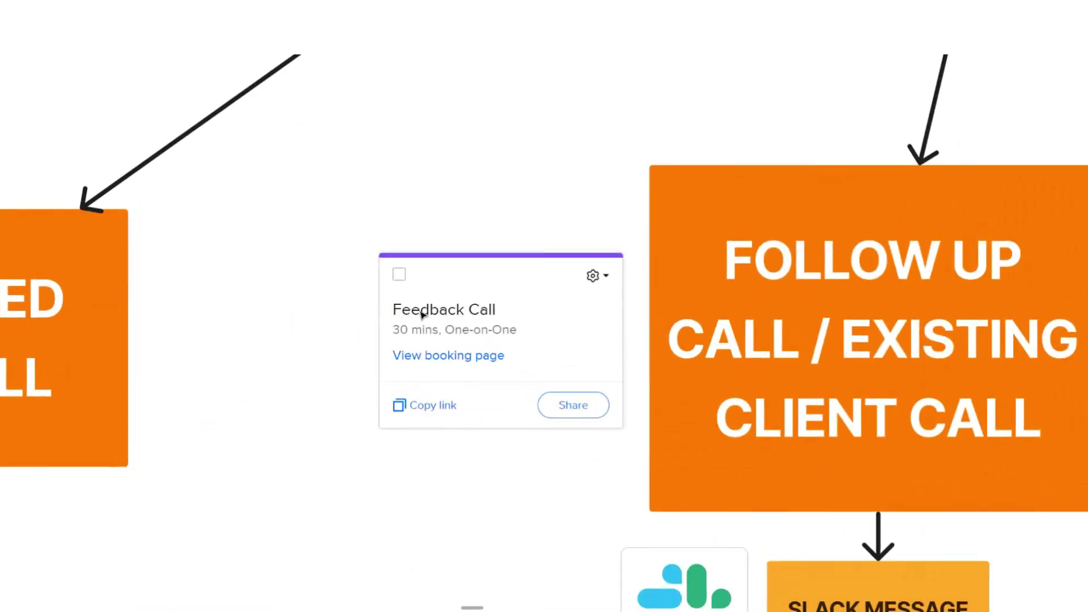
pyautogui.scroll(-6, 497, 317)
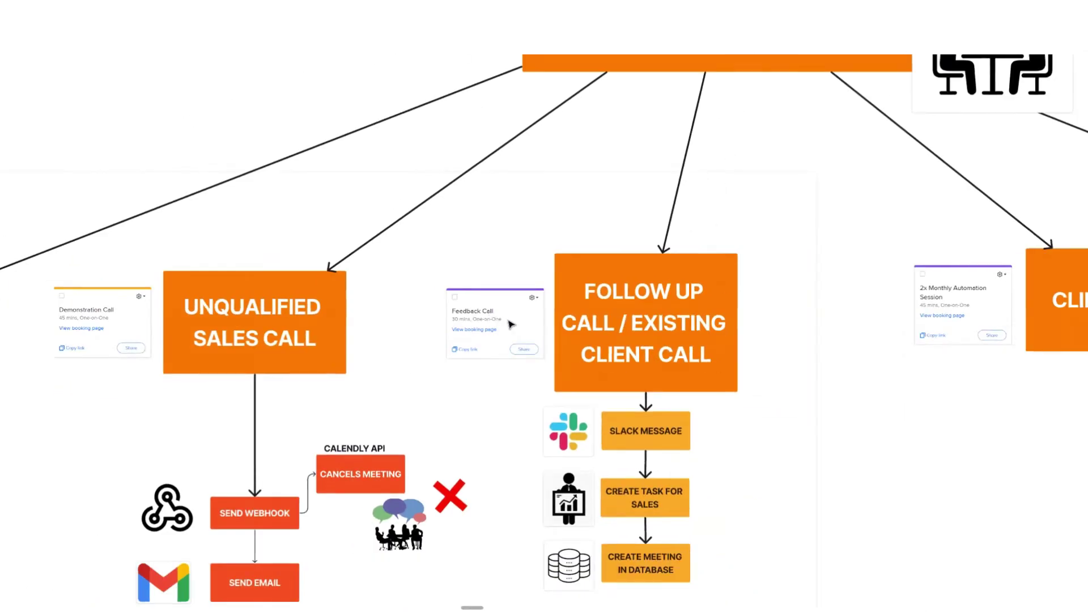
pyautogui.scroll(-4, 666, 170)
pyautogui.scroll(3, 663, 218)
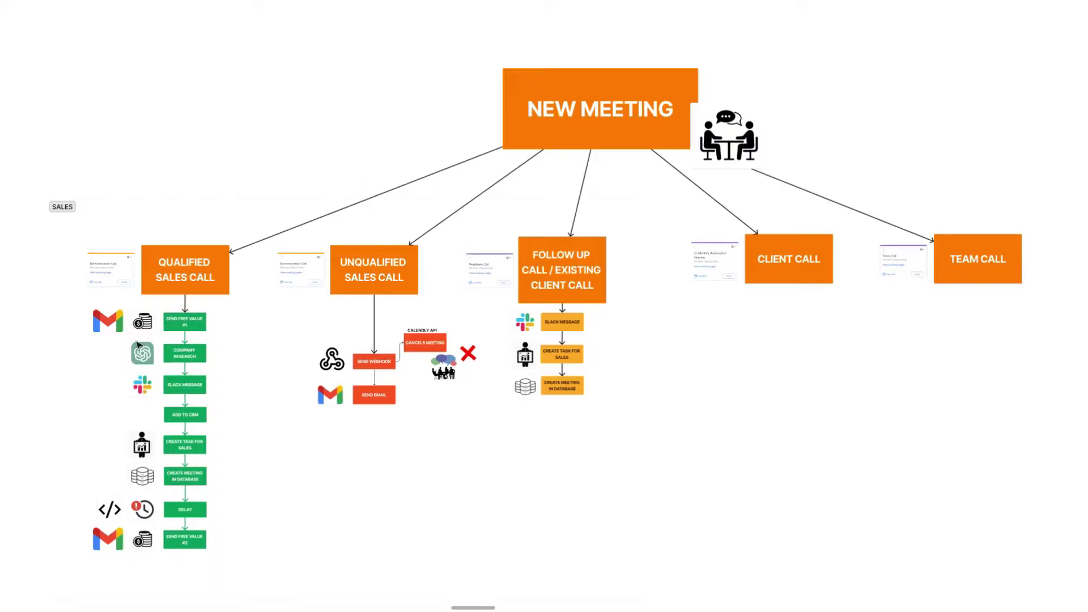
pyautogui.click(172, 291)
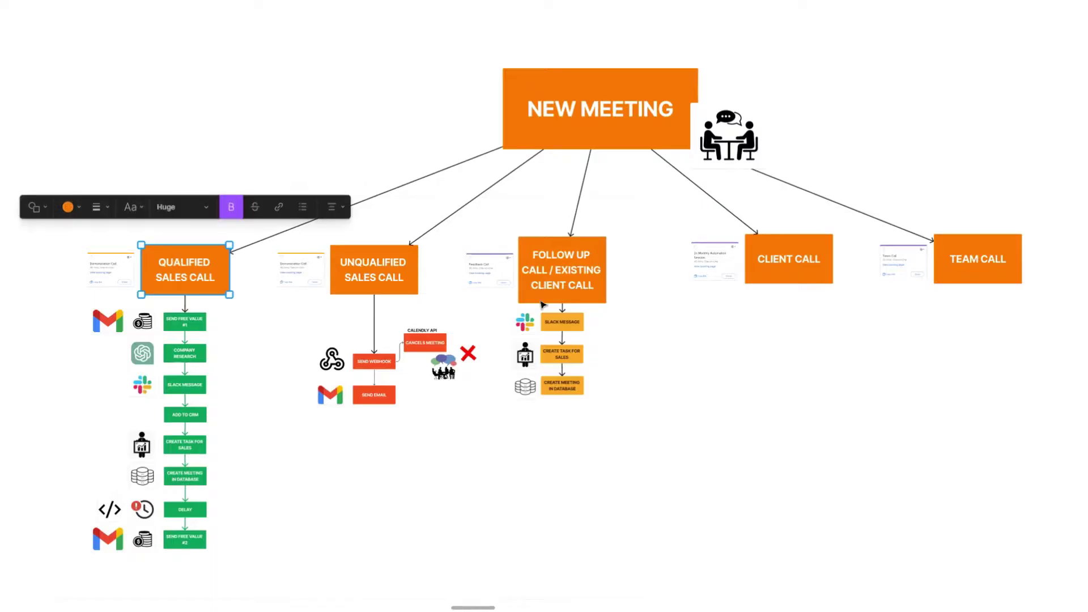
pyautogui.click(489, 271)
pyautogui.click(544, 288)
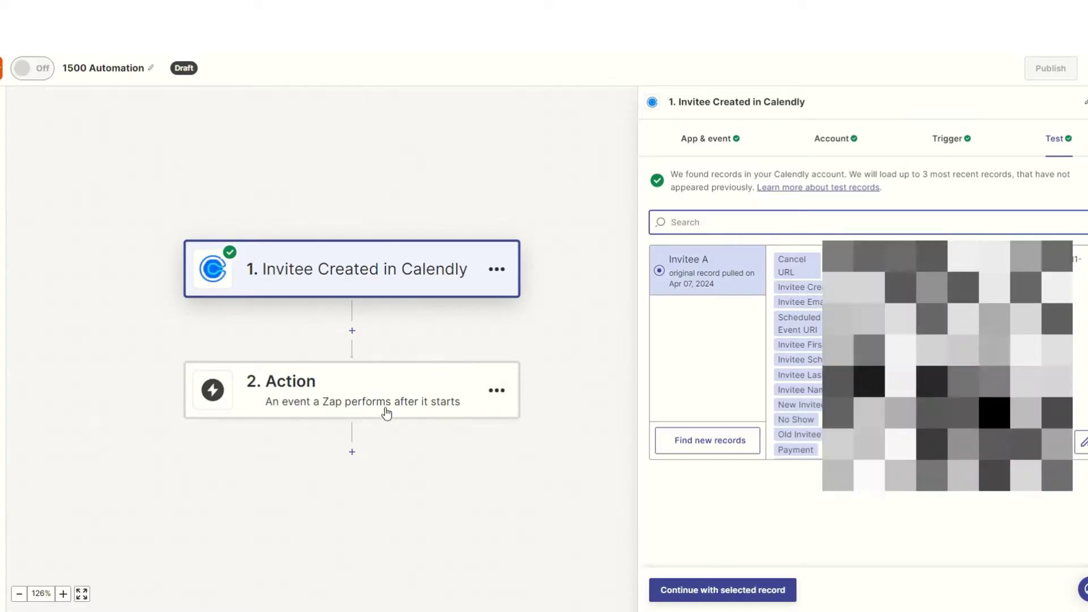
# Set the Zap's second step to SmartSuite with the Find a Record in SmartSuite event
pyautogui.click(381, 406)
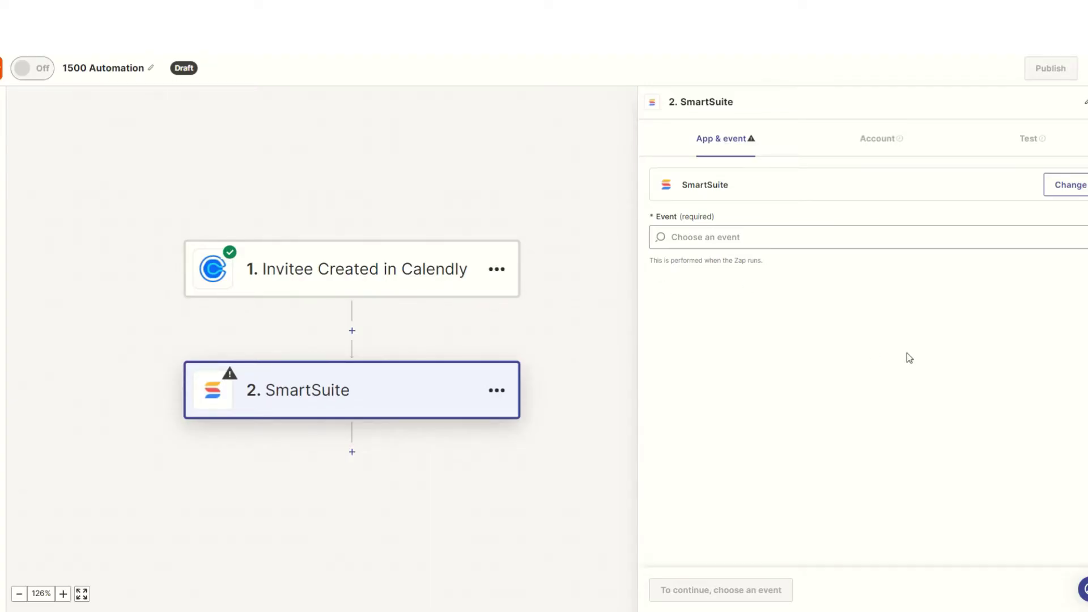
pyautogui.click(805, 238)
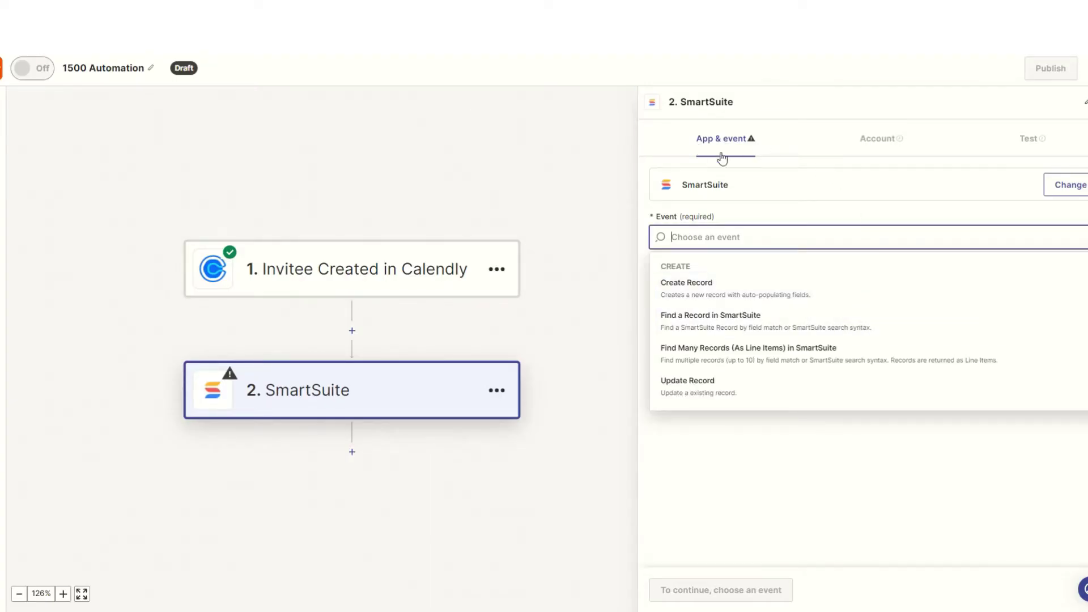
pyautogui.click(792, 227)
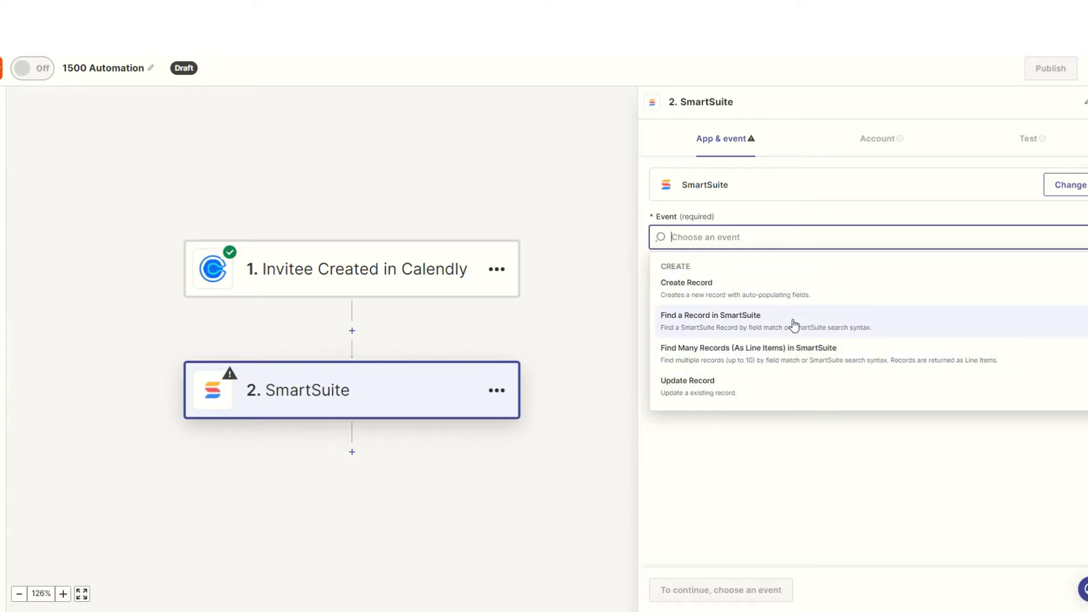
pyautogui.click(793, 317)
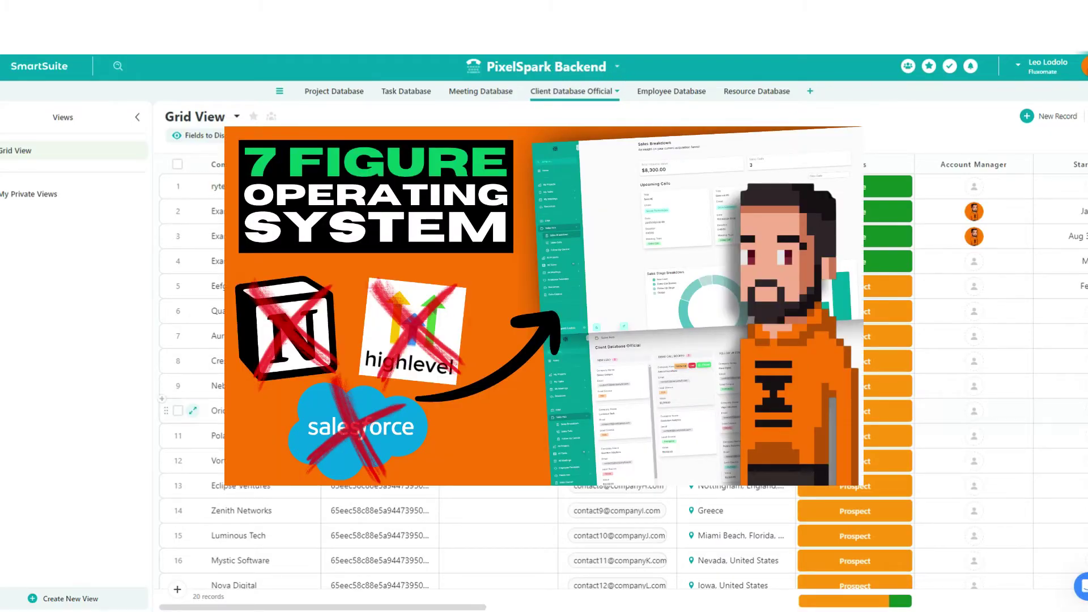
# Look through the Client Database Official records in SmartSuite, and return to the New Meeting flowchart
pyautogui.scroll(-3, 604, 432)
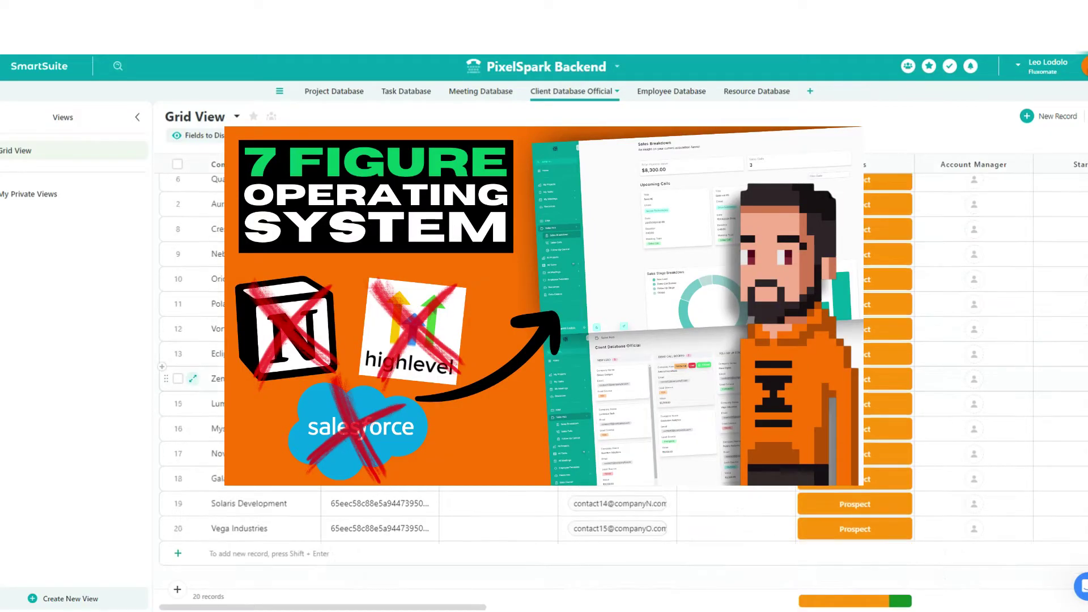
pyautogui.scroll(3, 604, 432)
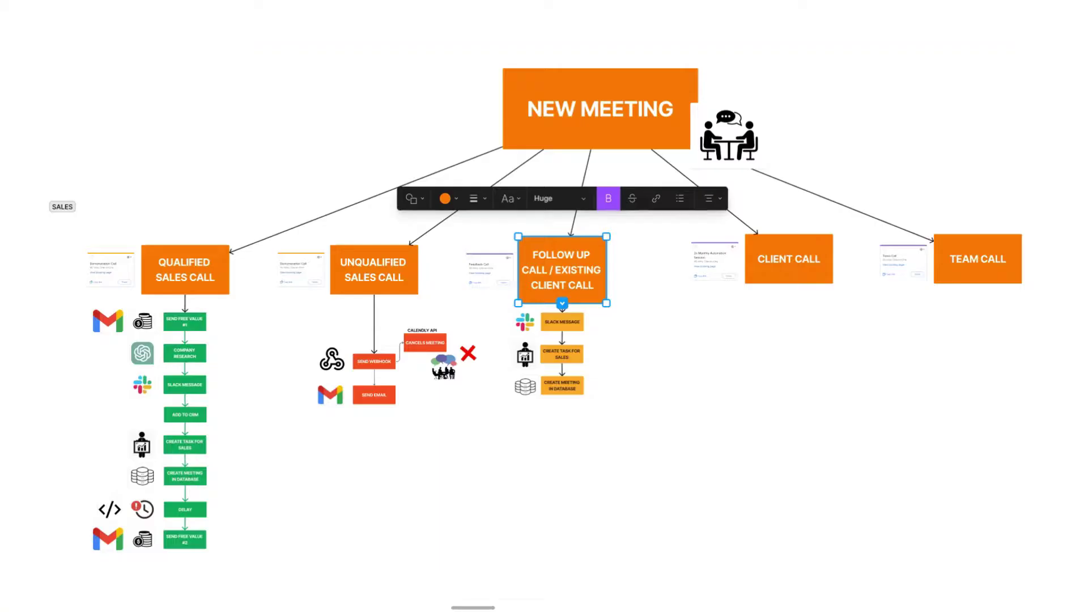
pyautogui.click(618, 453)
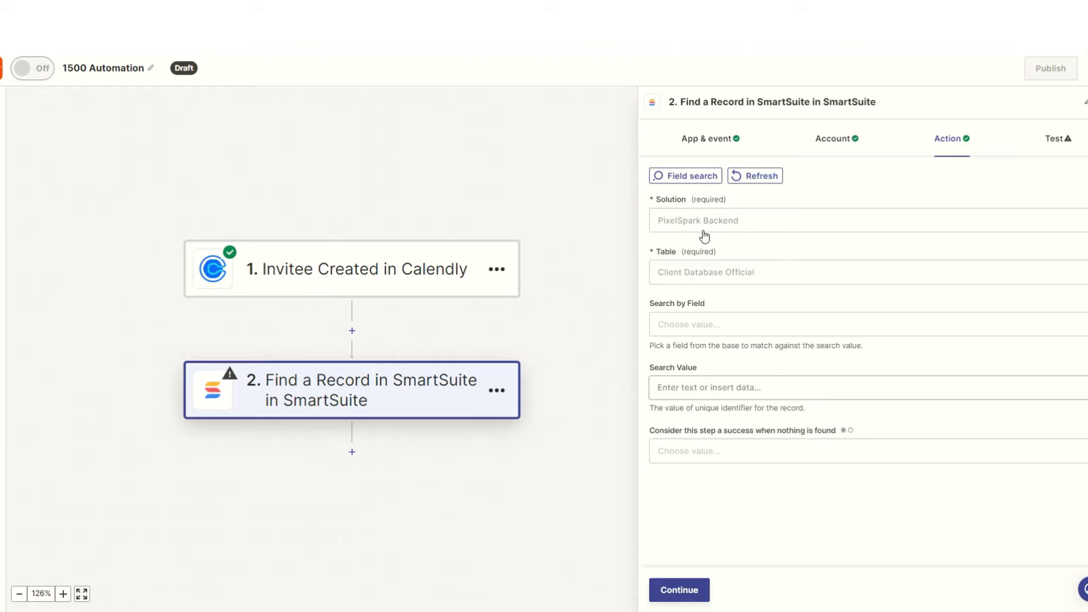
# Configure the SmartSuite record search to match the Email field against Calendly's Invitee Email
pyautogui.click(786, 329)
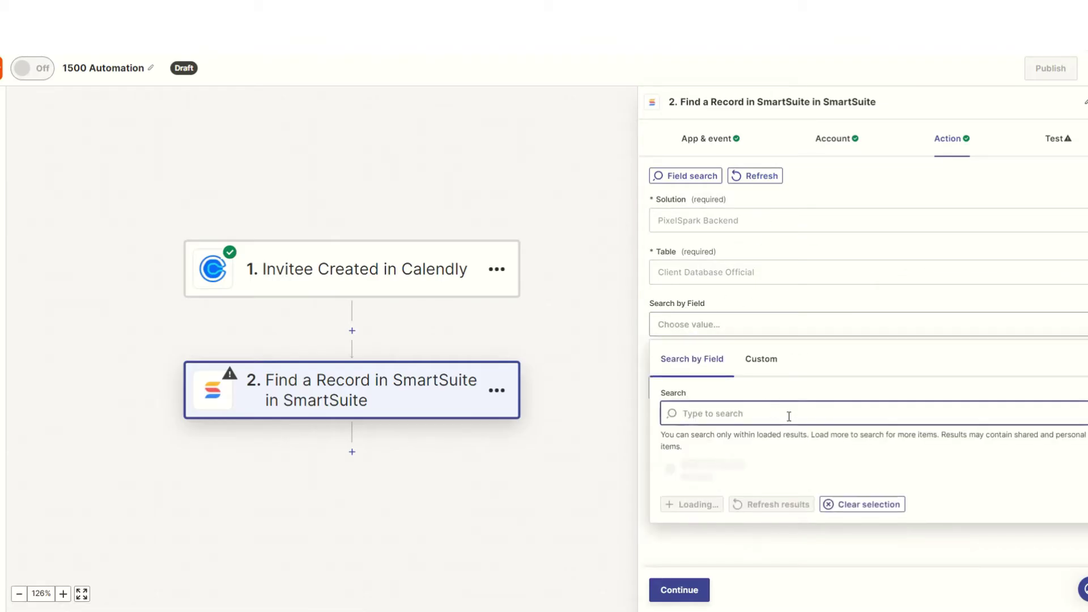
pyautogui.scroll(-10, 768, 419)
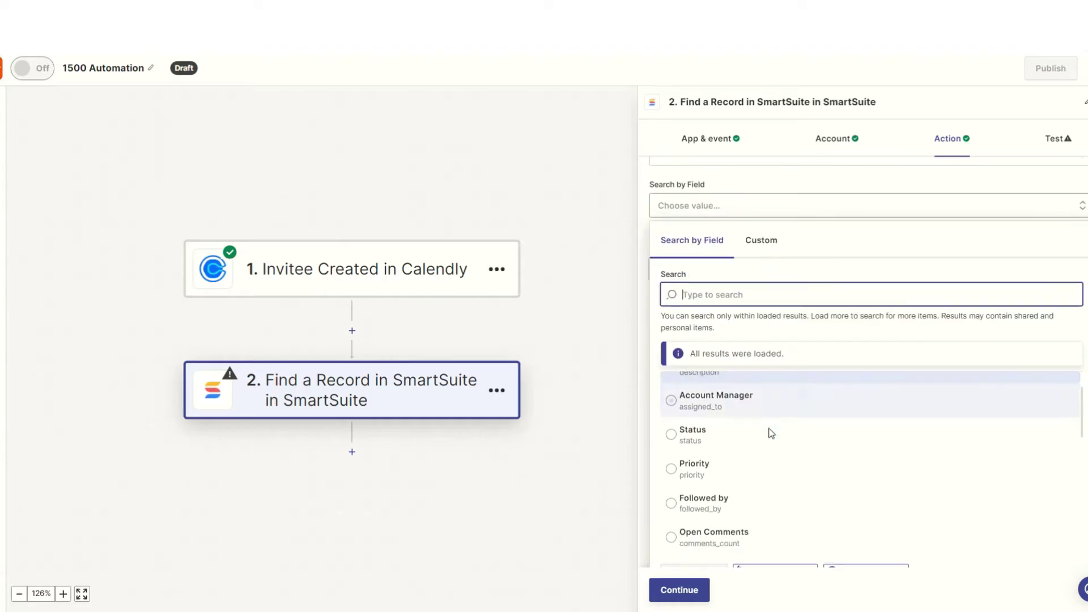
pyautogui.click(717, 432)
pyautogui.click(832, 391)
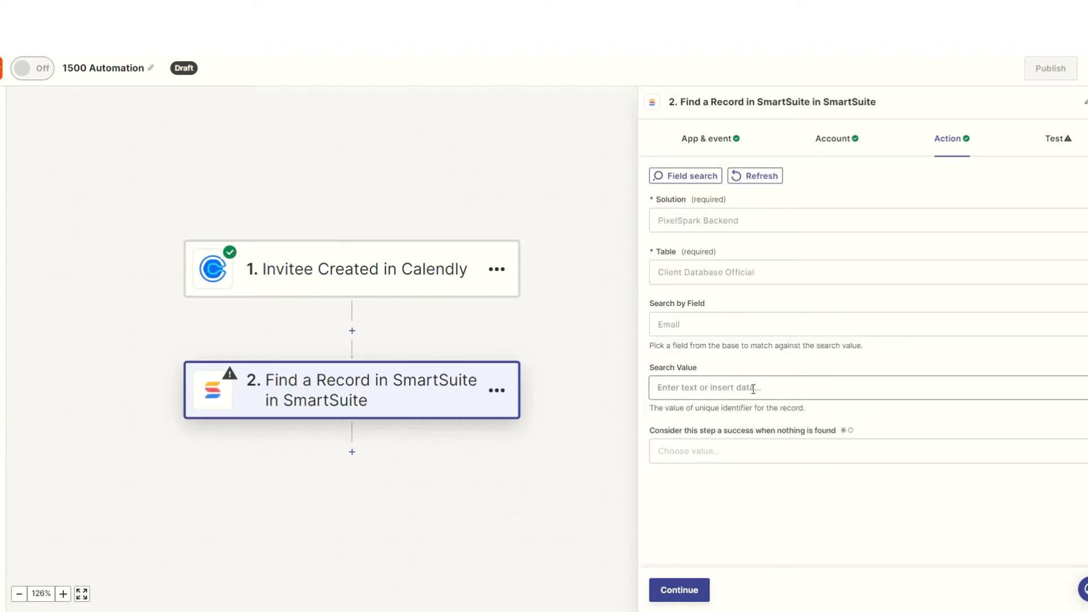
pyautogui.scroll(-1, 745, 408)
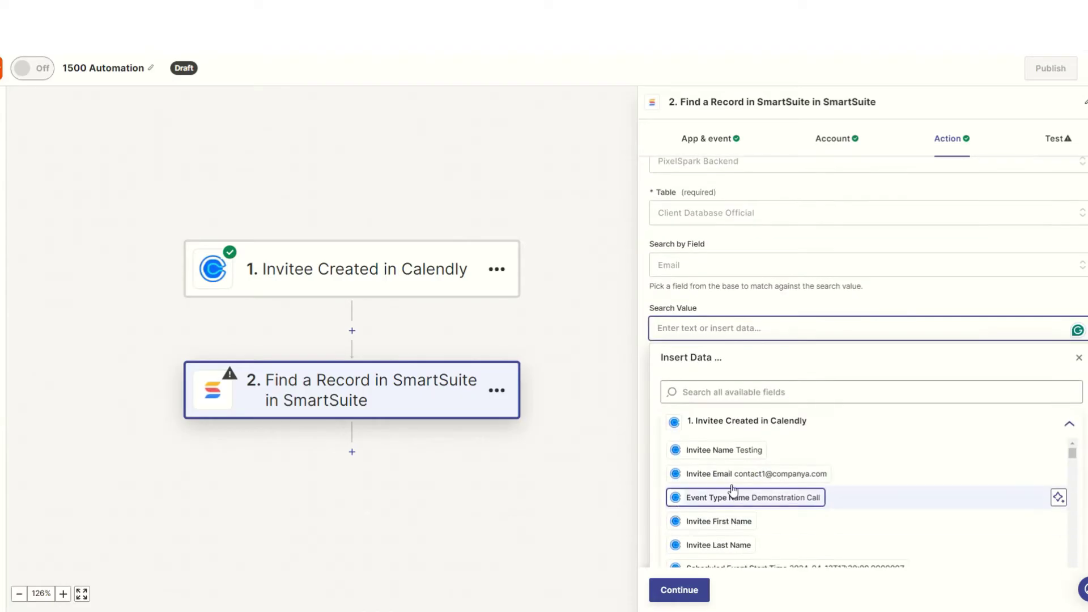
pyautogui.click(729, 474)
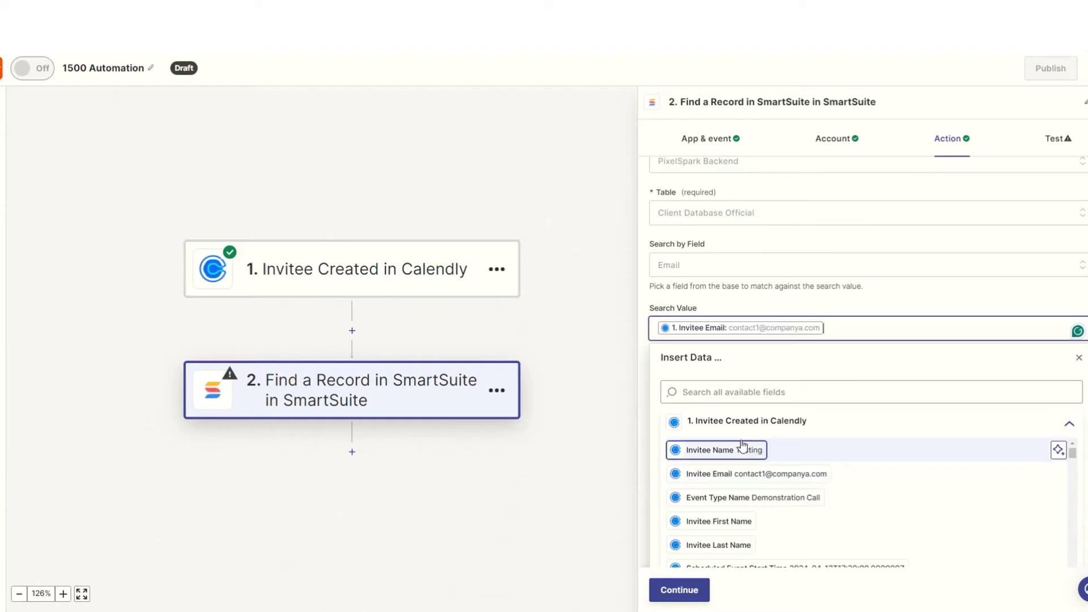
pyautogui.click(846, 309)
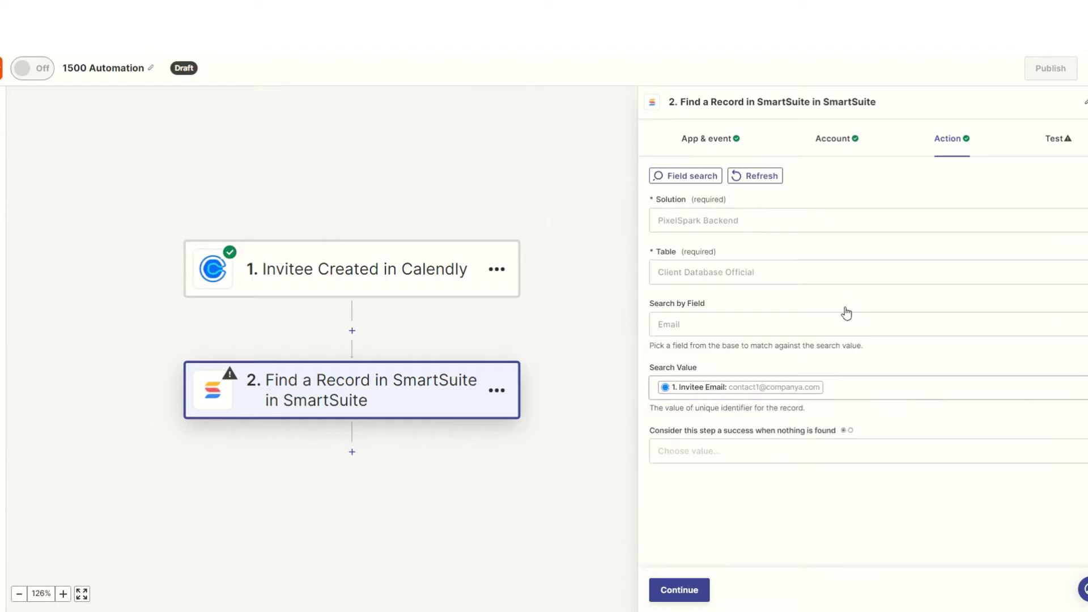
# Set the search to count as a success when nothing is found, and test the step, checking the returned record's company name
pyautogui.click(662, 441)
pyautogui.click(697, 489)
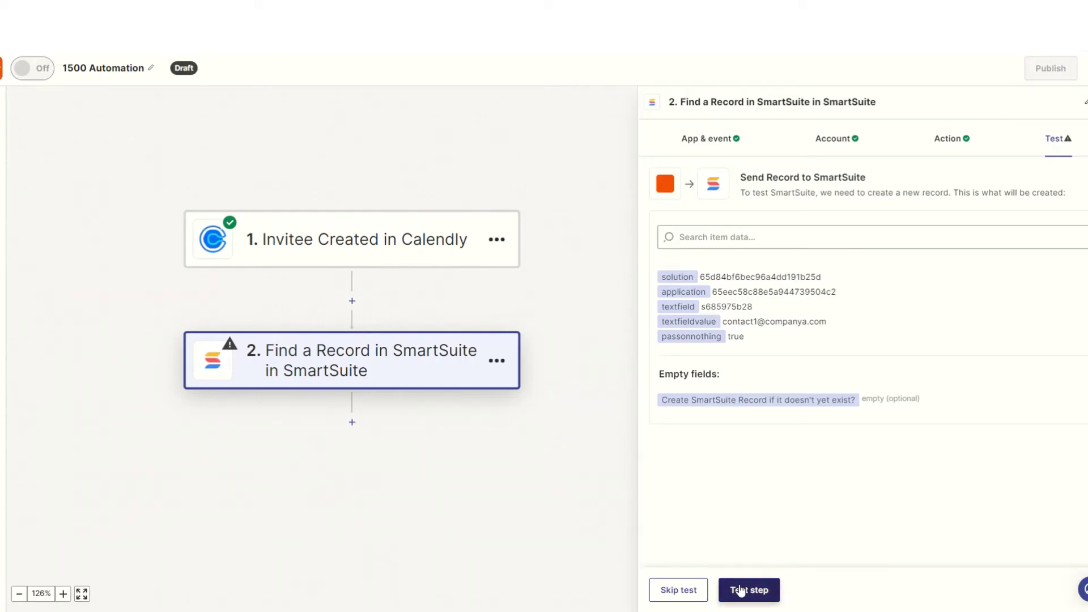
pyautogui.click(748, 590)
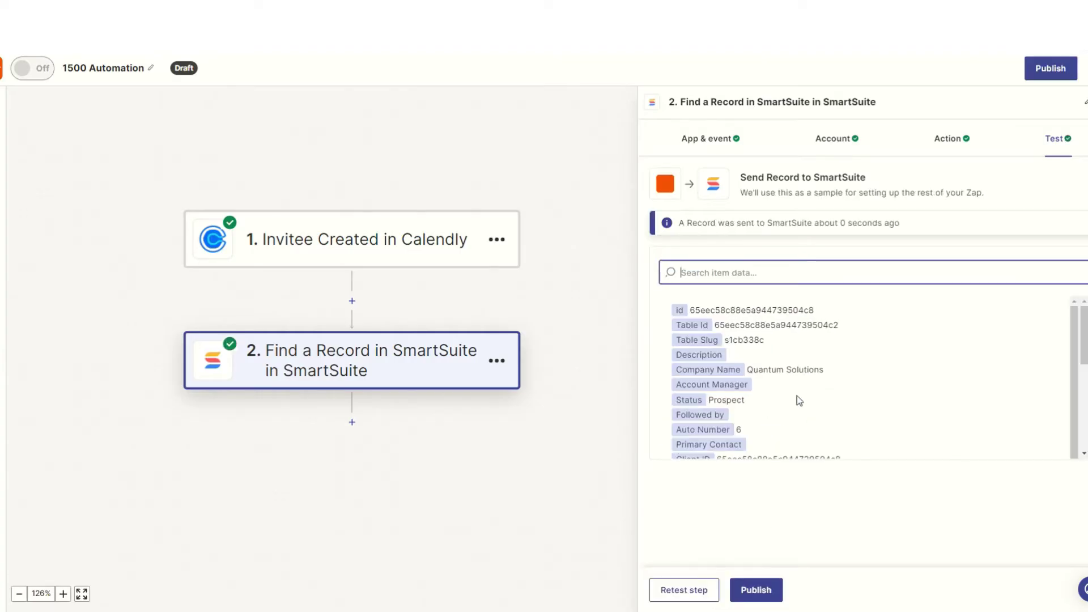
pyautogui.scroll(-5, 793, 397)
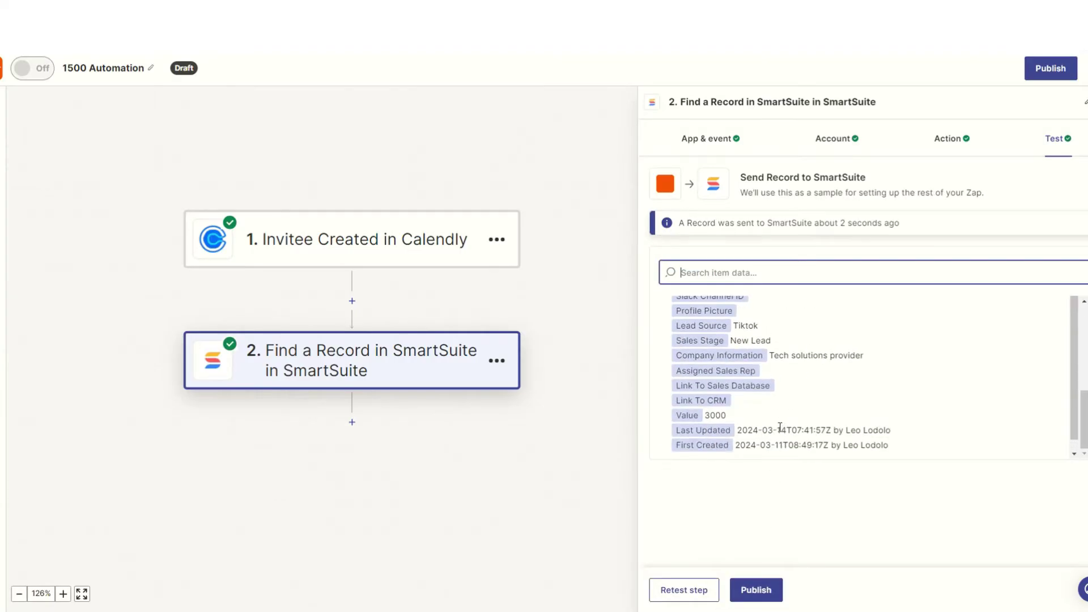
pyautogui.scroll(5, 793, 397)
pyautogui.moveTo(753, 370); pyautogui.dragTo(856, 372)
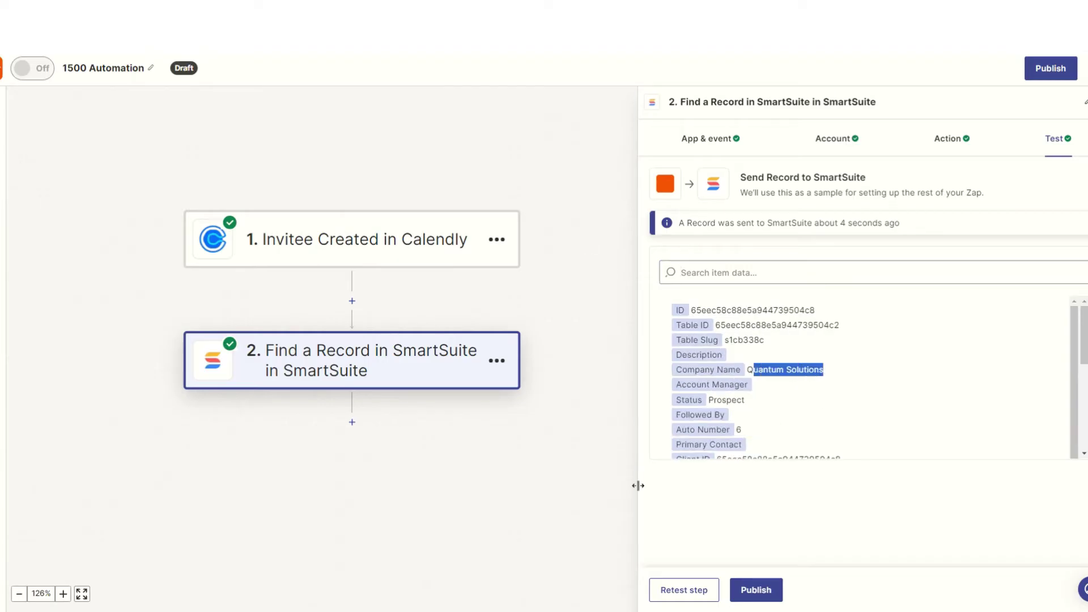
# Replace the search value with a made-up email address and retest the Find a Record step
pyautogui.click(952, 142)
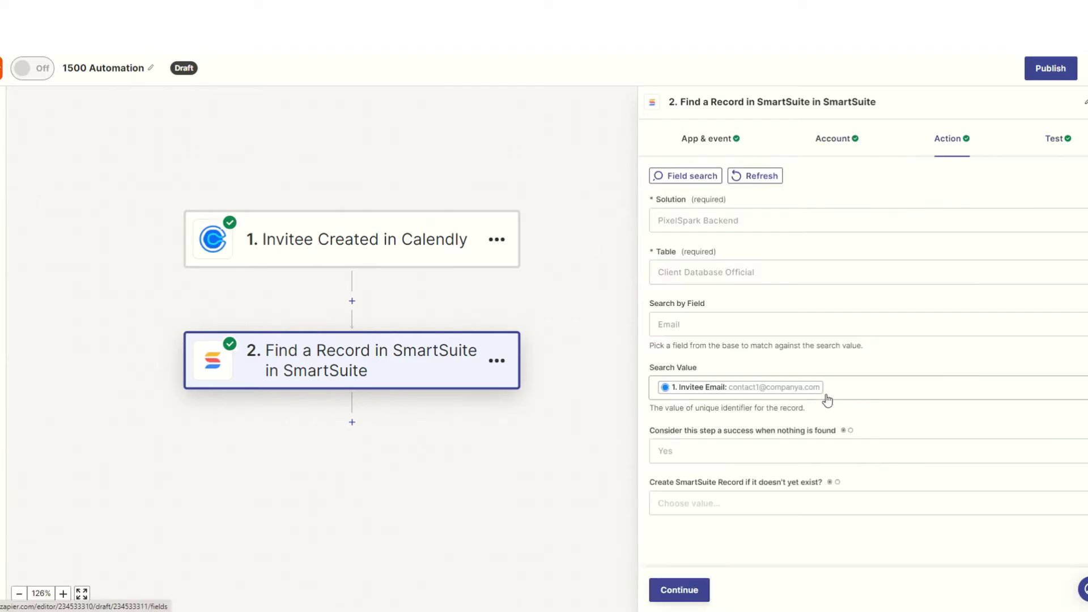
pyautogui.click(848, 379)
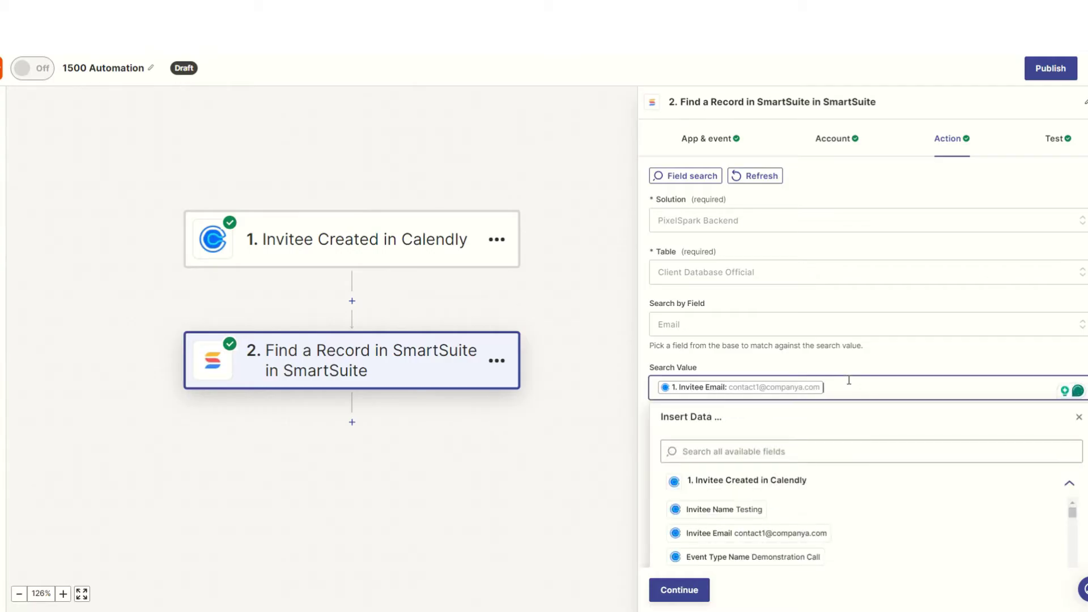
pyautogui.press('BackSpace')
pyautogui.write('testomng @1234.copm')
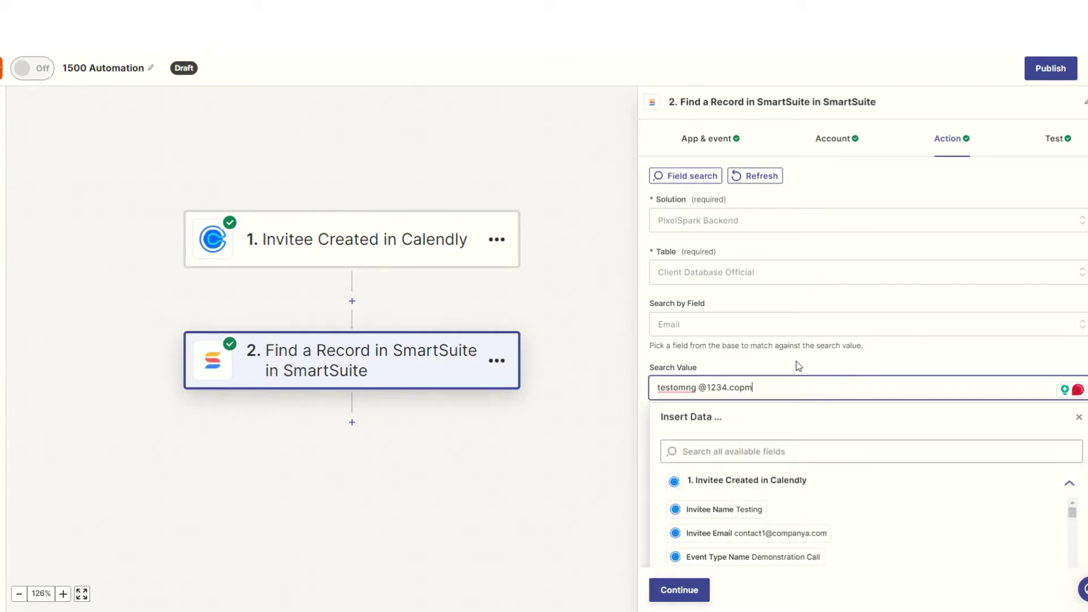
pyautogui.click(691, 591)
pyautogui.click(701, 589)
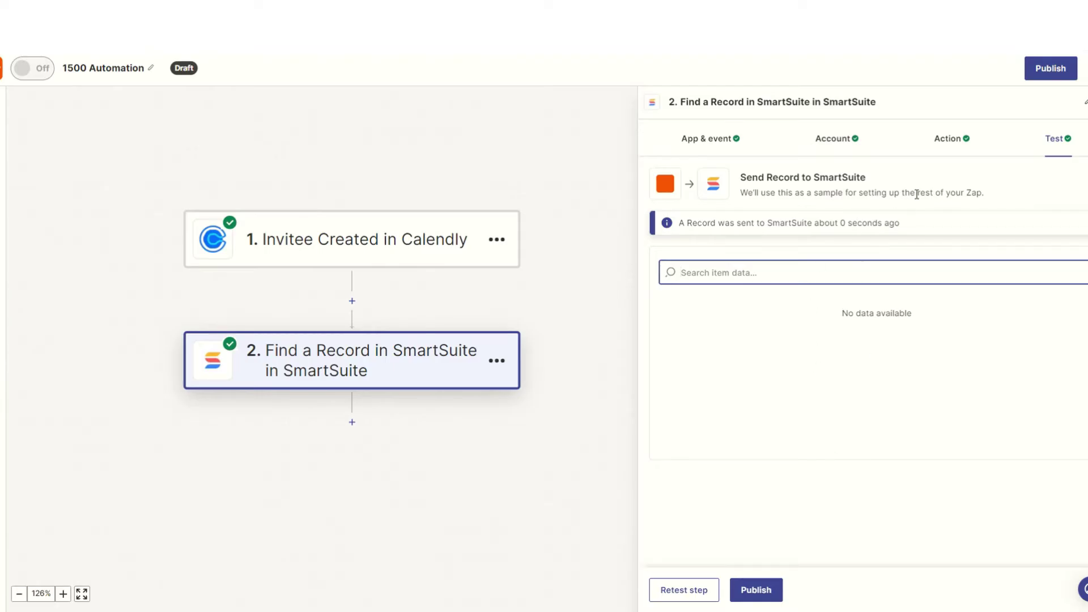
# Restore Calendly's Invitee Email as the search value and close the SmartSuite step's settings
pyautogui.click(947, 151)
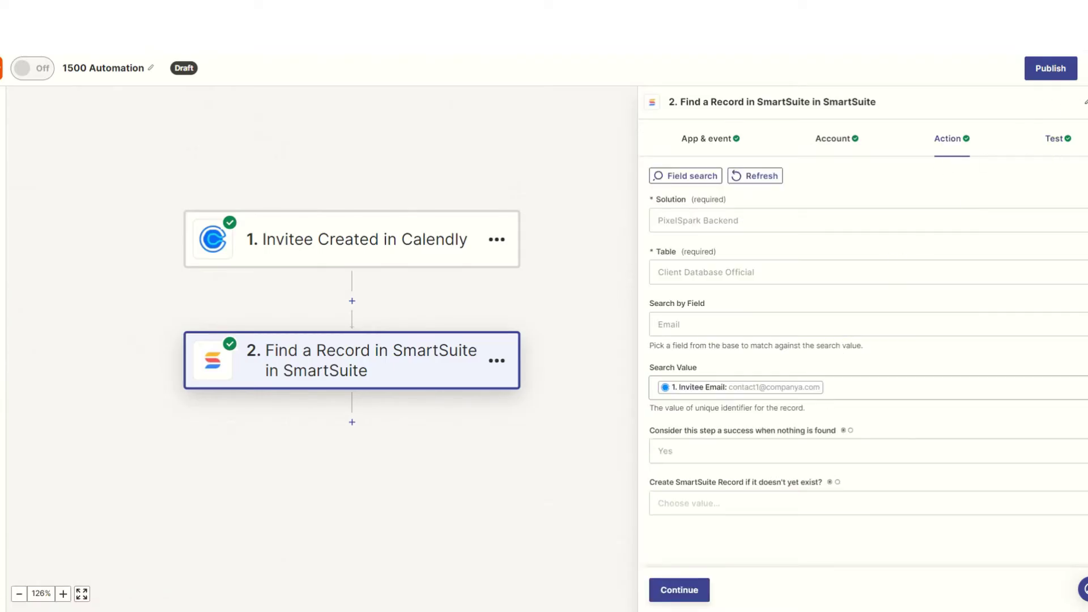
pyautogui.click(413, 318)
pyautogui.moveTo(413, 318); pyautogui.dragTo(557, 239)
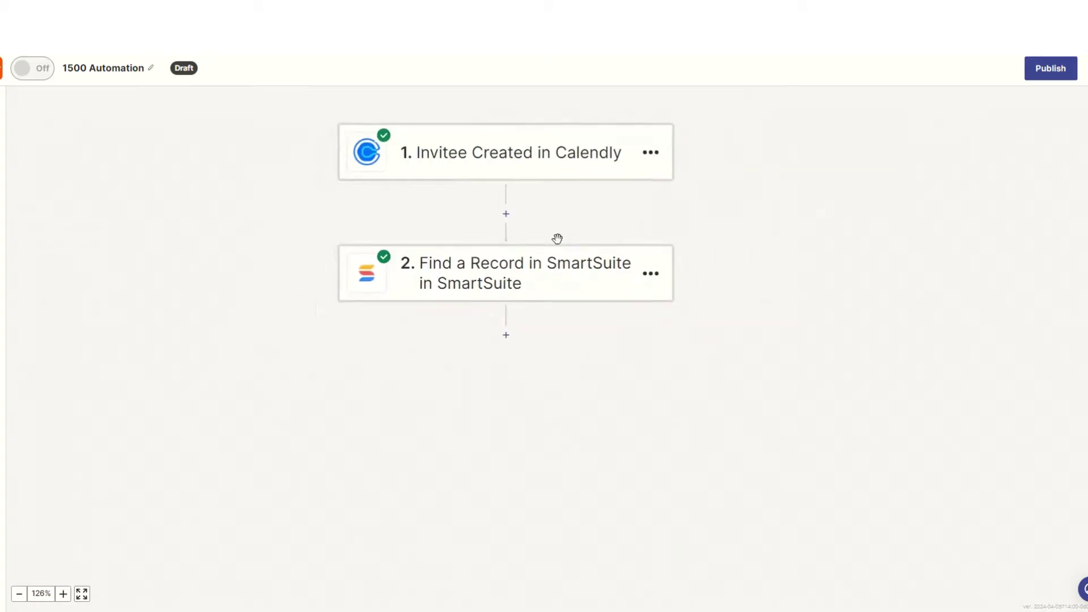
# Add a Paths step after the SmartSuite search and set Path A's first rule to Calendly's Event Type Name containing "Demonstration"
pyautogui.click(505, 335)
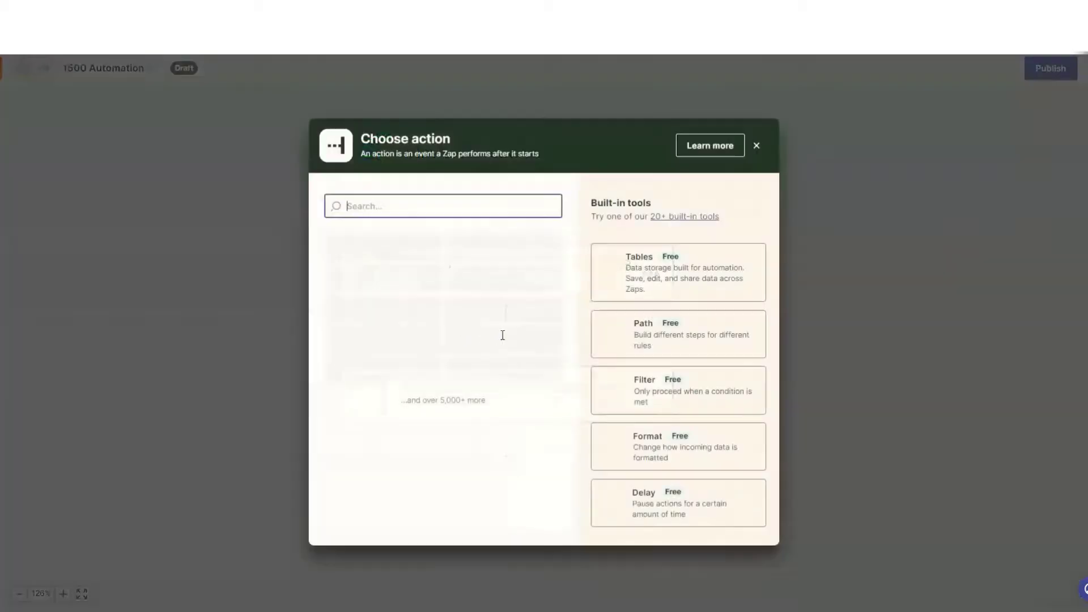
pyautogui.click(675, 327)
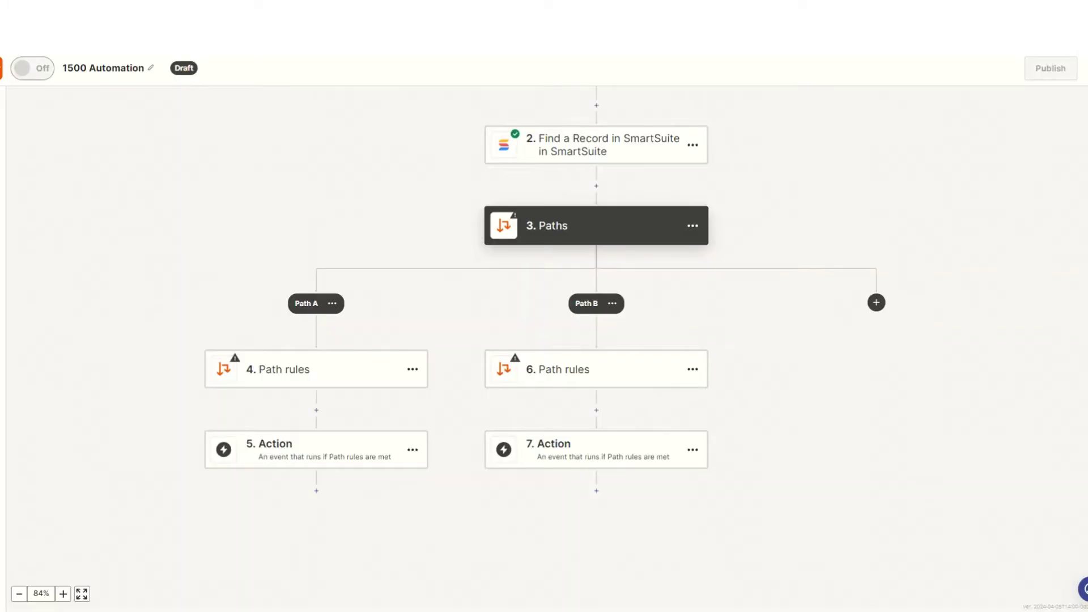
pyautogui.click(318, 375)
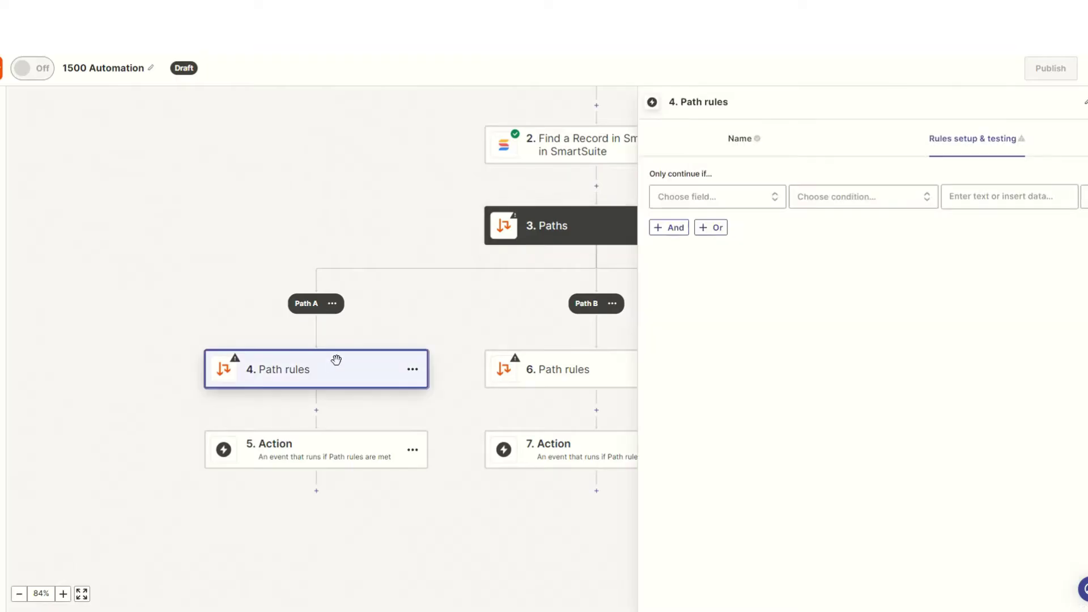
pyautogui.click(705, 206)
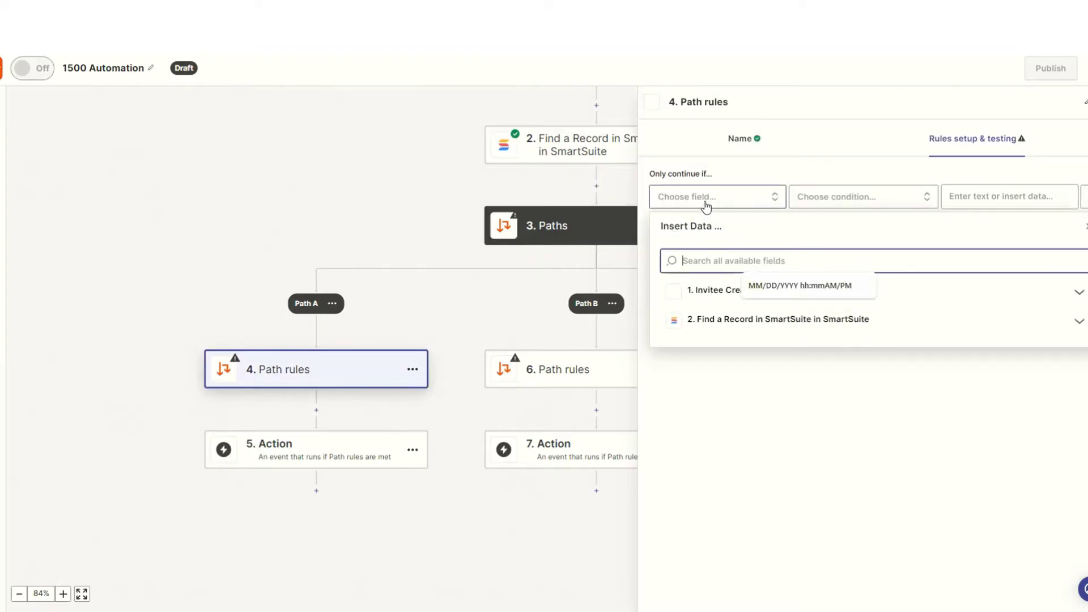
pyautogui.click(715, 289)
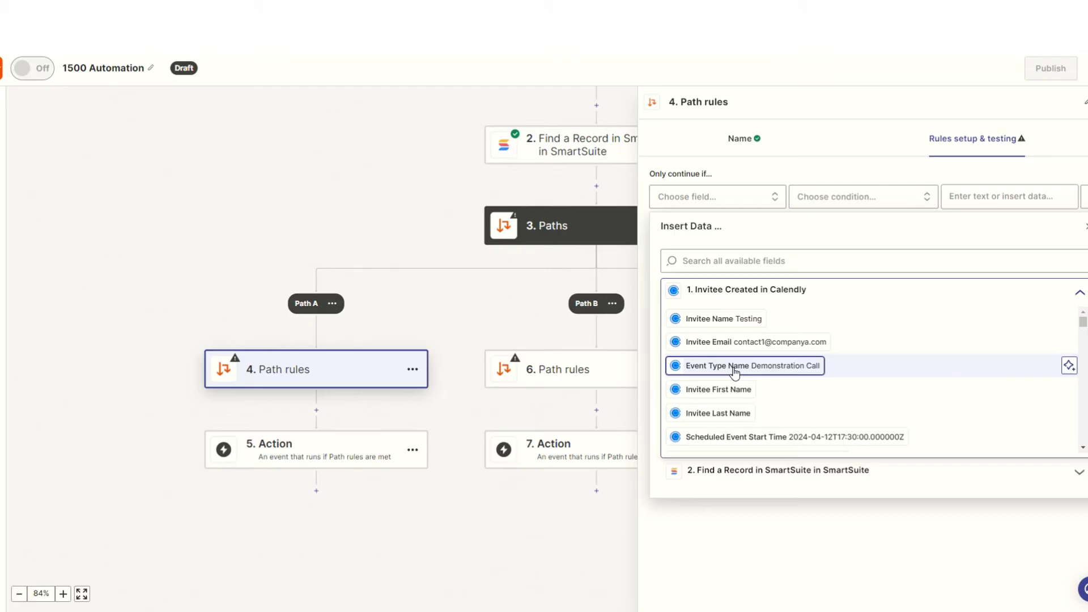
pyautogui.click(735, 368)
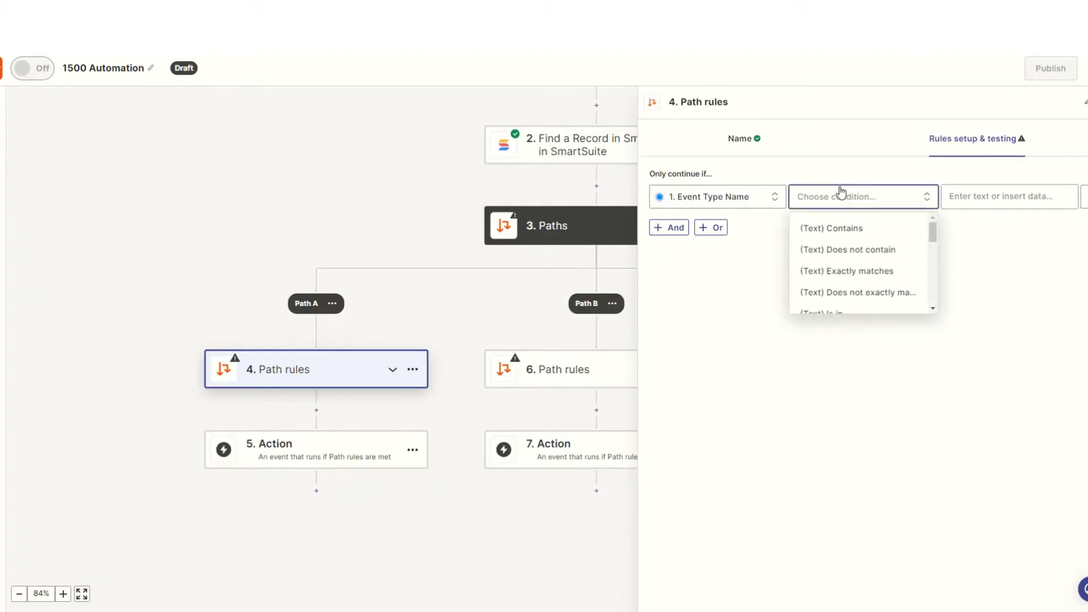
pyautogui.click(855, 229)
pyautogui.click(966, 198)
pyautogui.write('Demonstration')
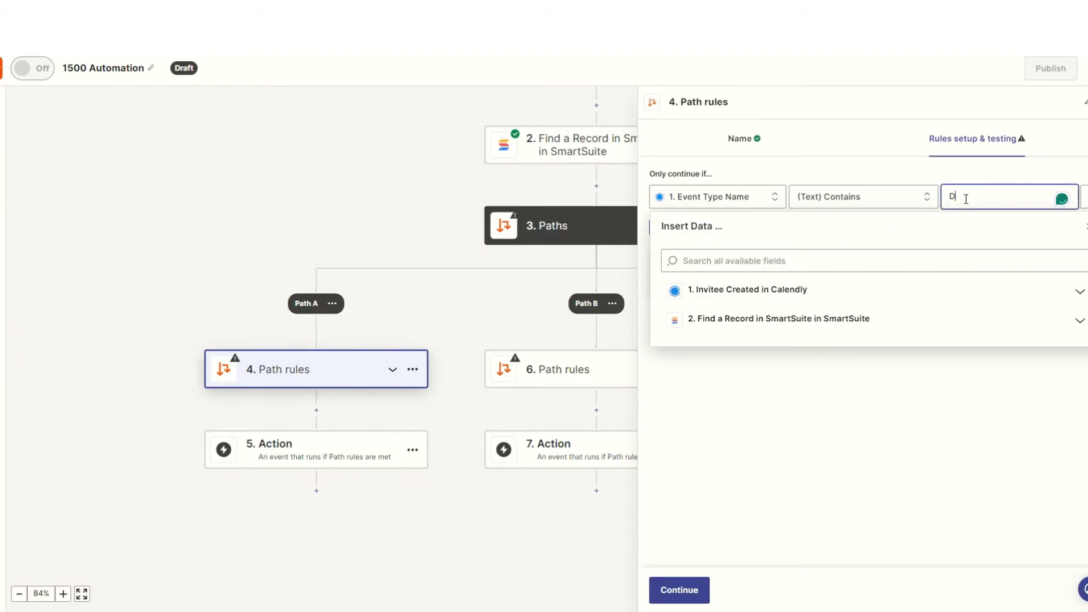
pyautogui.click(942, 440)
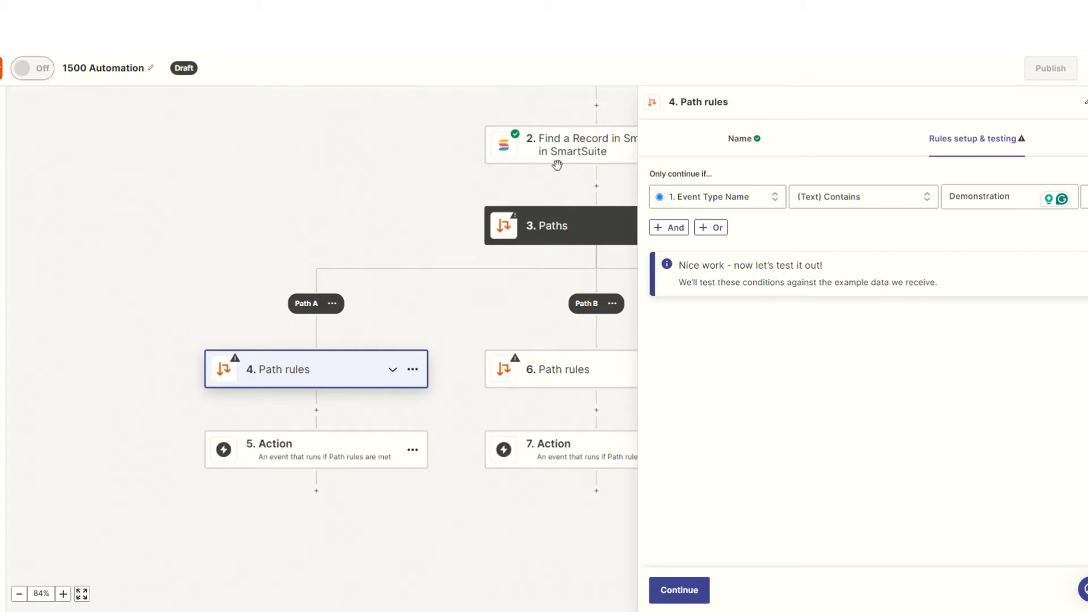
# Open the Demonstration Call booking page in Calendly and examine its qualification questions, especially the one about implementing AI-powered automations
pyautogui.moveTo(532, 176); pyautogui.dragTo(443, 148)
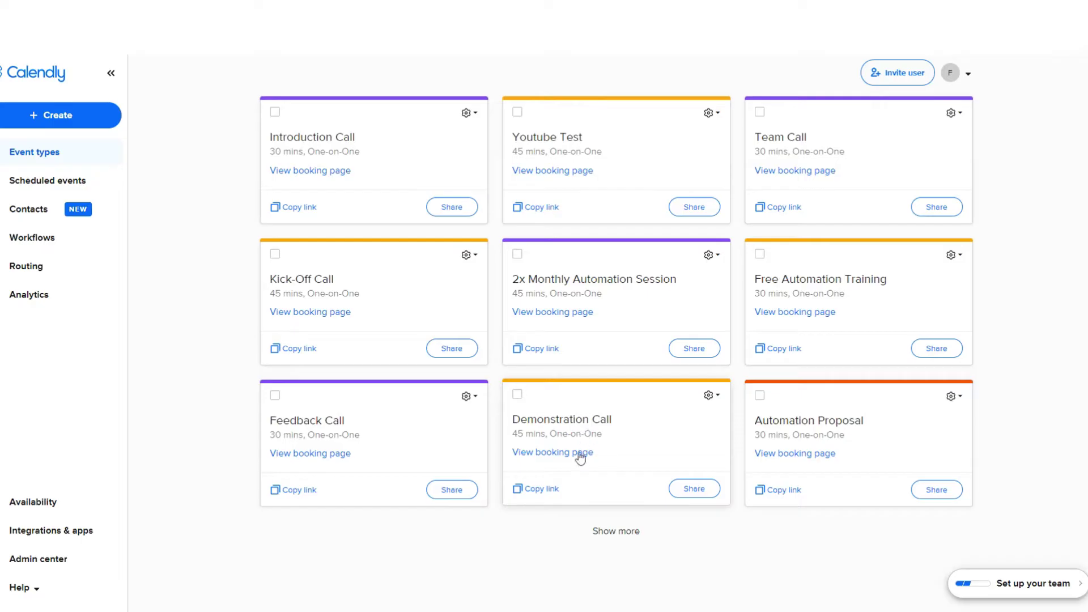
pyautogui.click(580, 454)
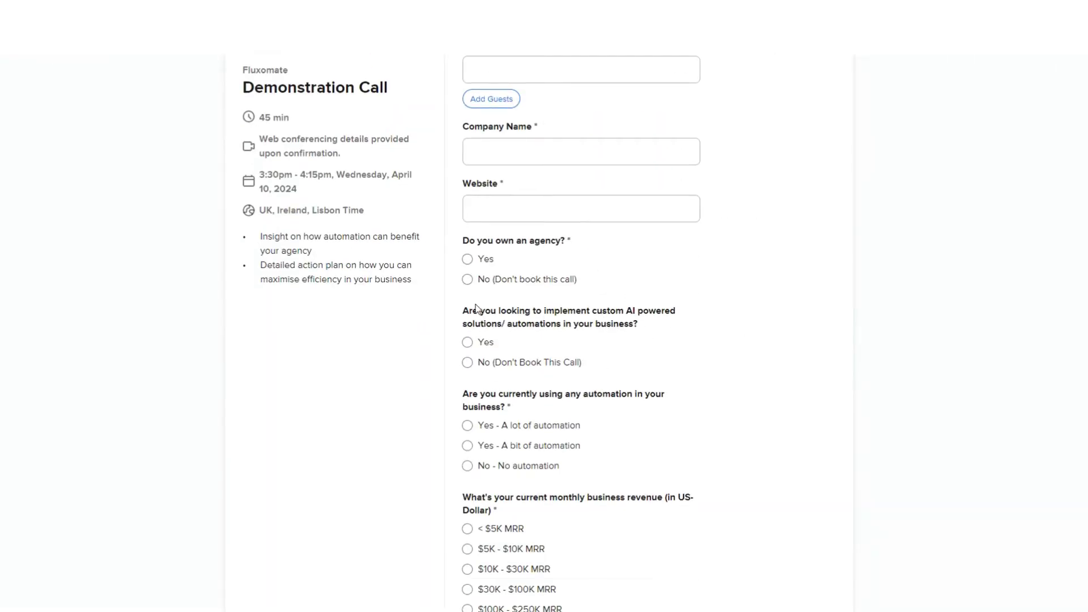
pyautogui.moveTo(476, 309); pyautogui.dragTo(634, 327)
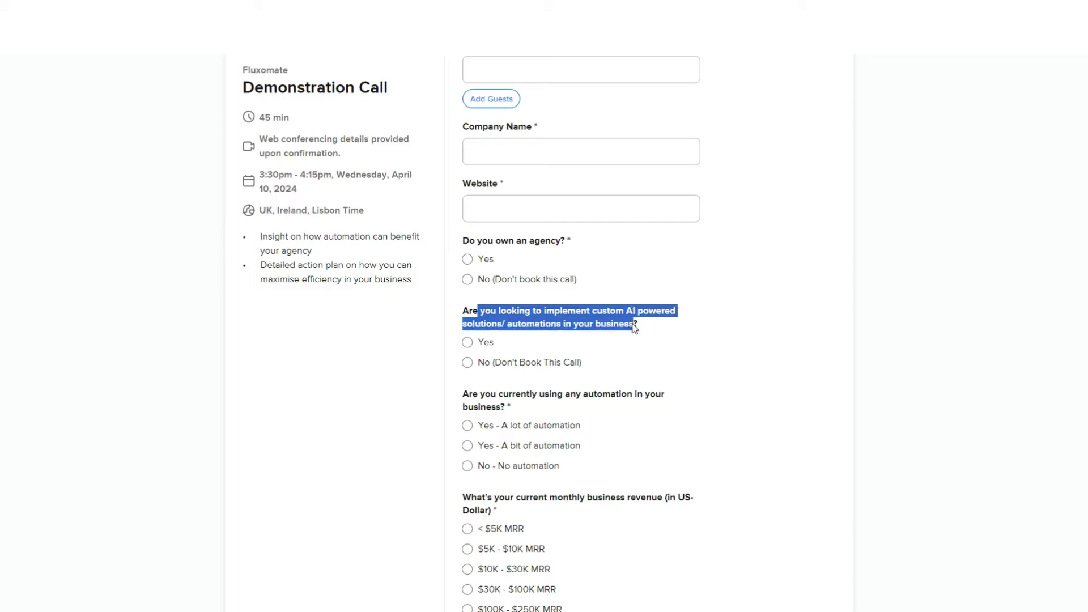
pyautogui.click(560, 342)
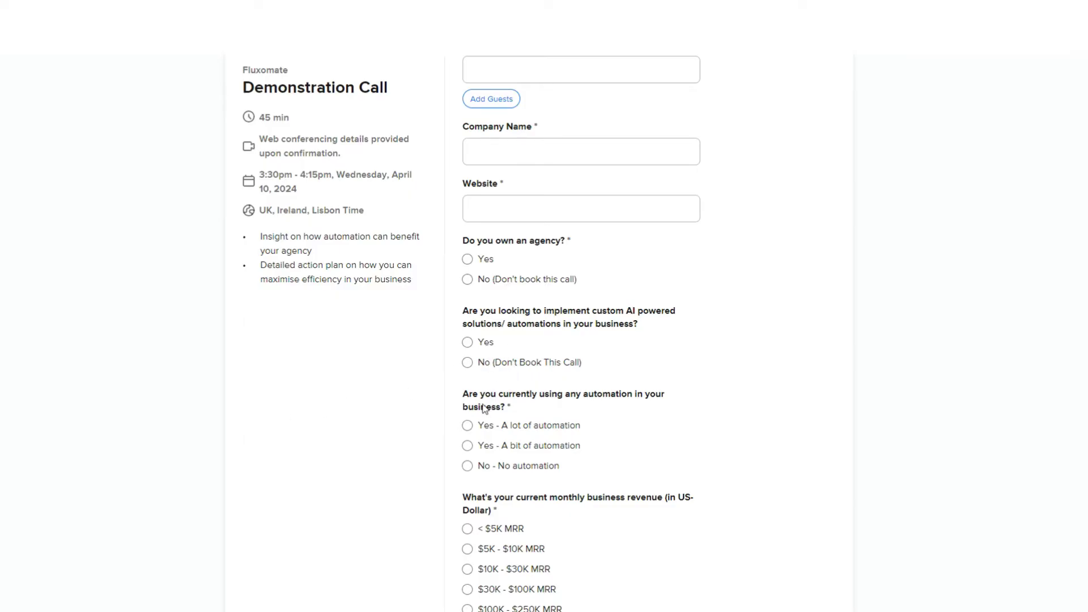
pyautogui.scroll(-1, 519, 495)
pyautogui.scroll(3, 547, 503)
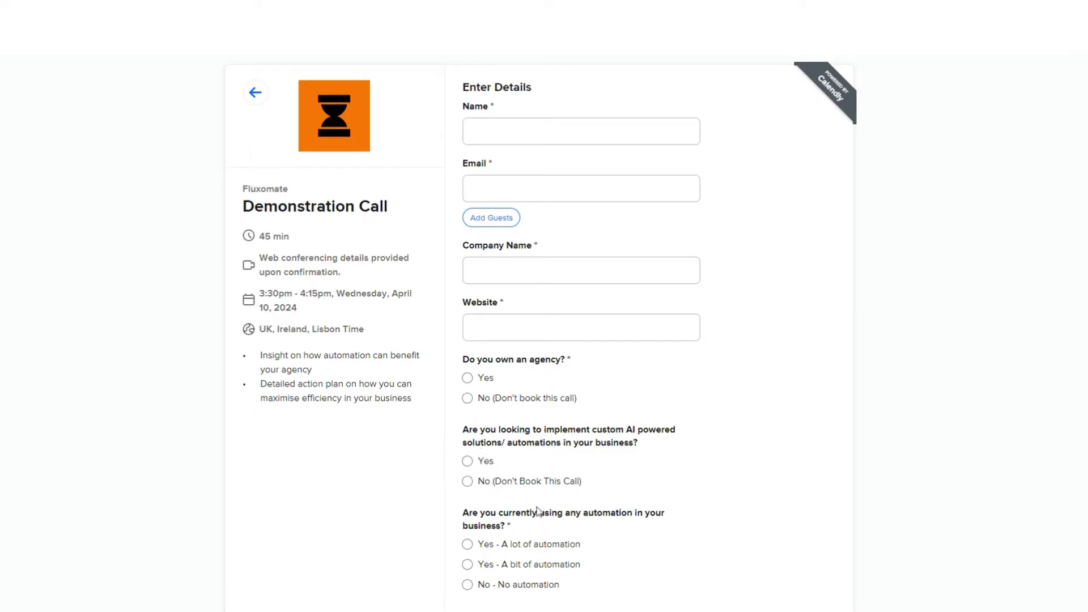
pyautogui.moveTo(479, 431); pyautogui.dragTo(545, 453)
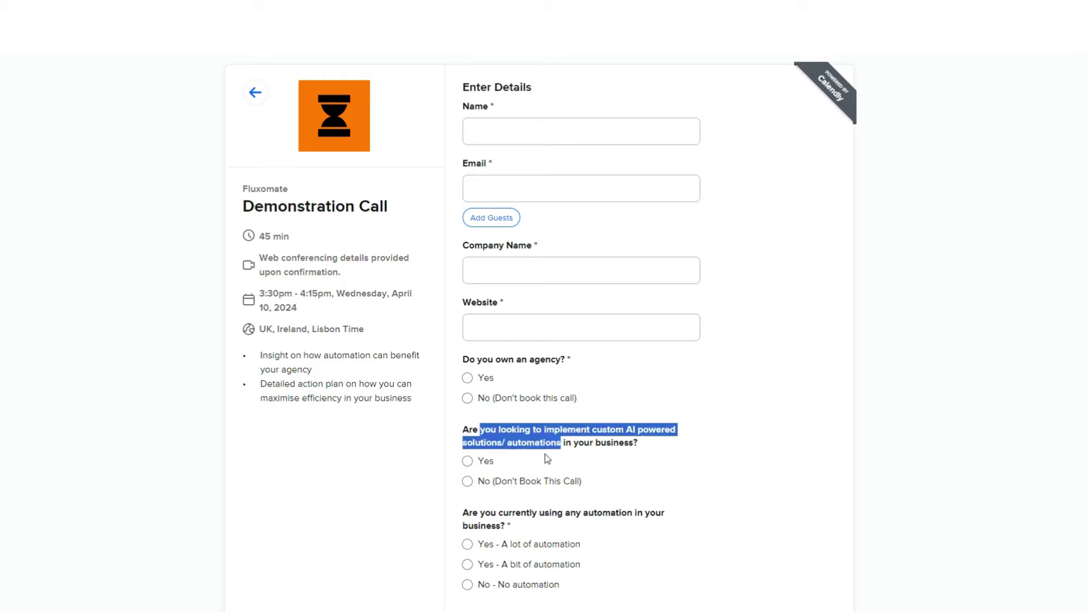
pyautogui.click(545, 453)
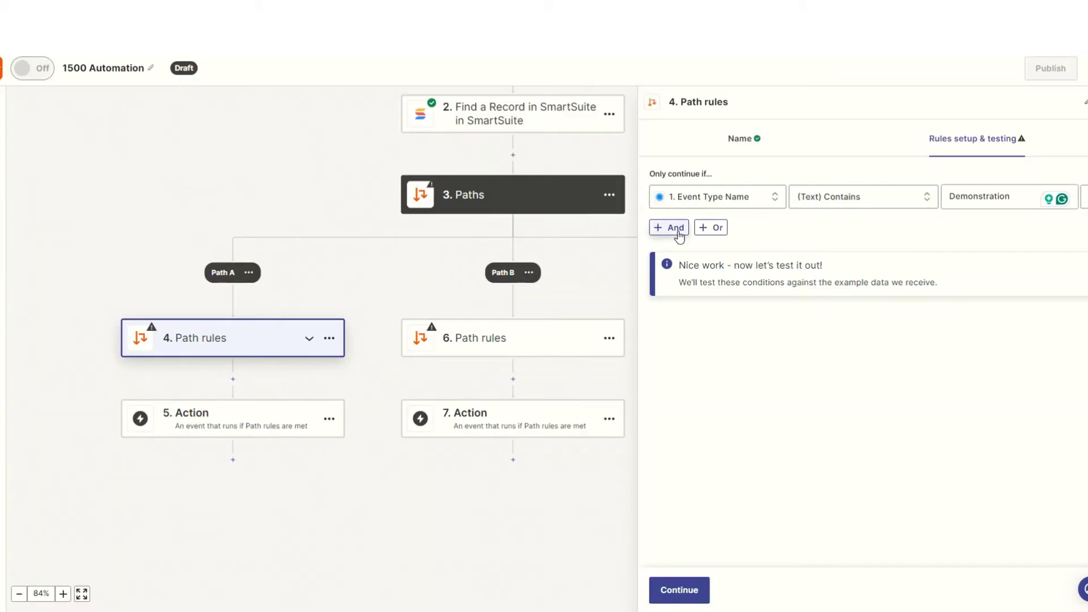
# Add an And rule to Path A in Zapier requiring Calendly's Questions And Responses 4 Answer to contain "Yes"
pyautogui.click(675, 228)
pyautogui.click(718, 228)
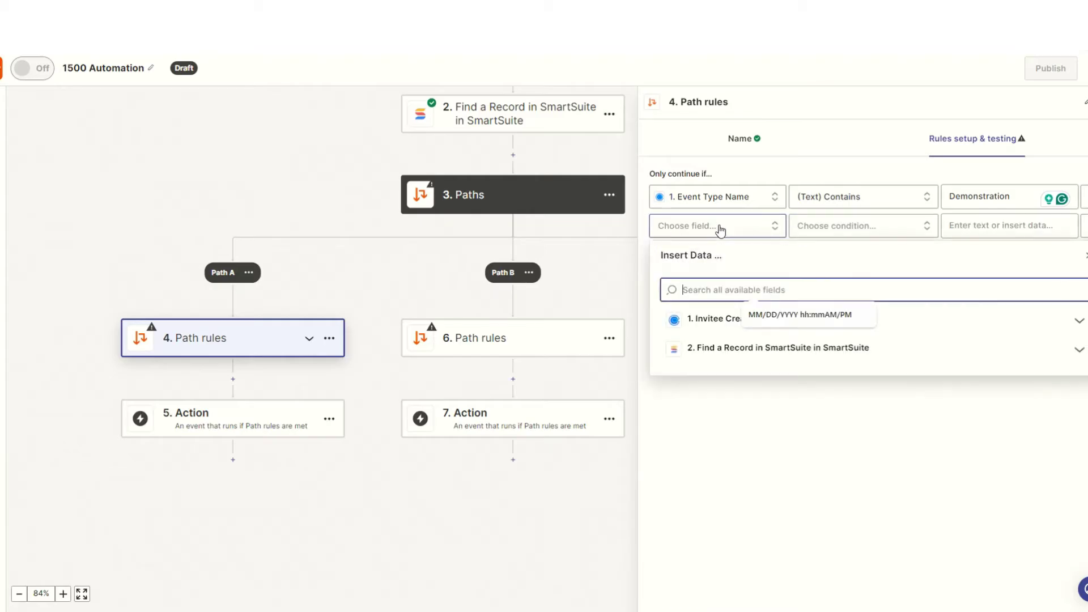
pyautogui.click(720, 334)
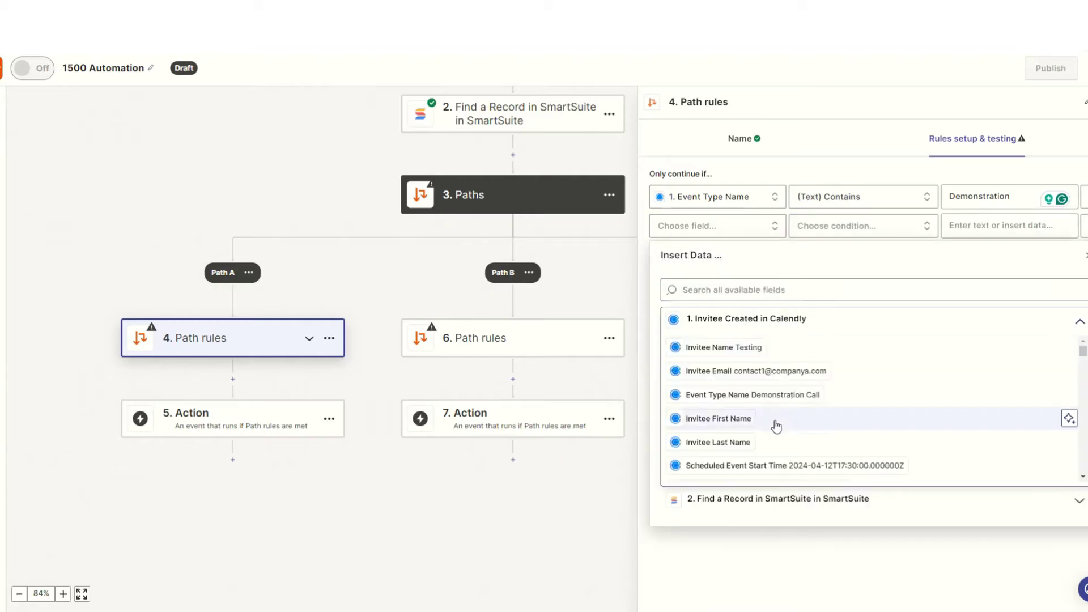
pyautogui.scroll(-10, 776, 426)
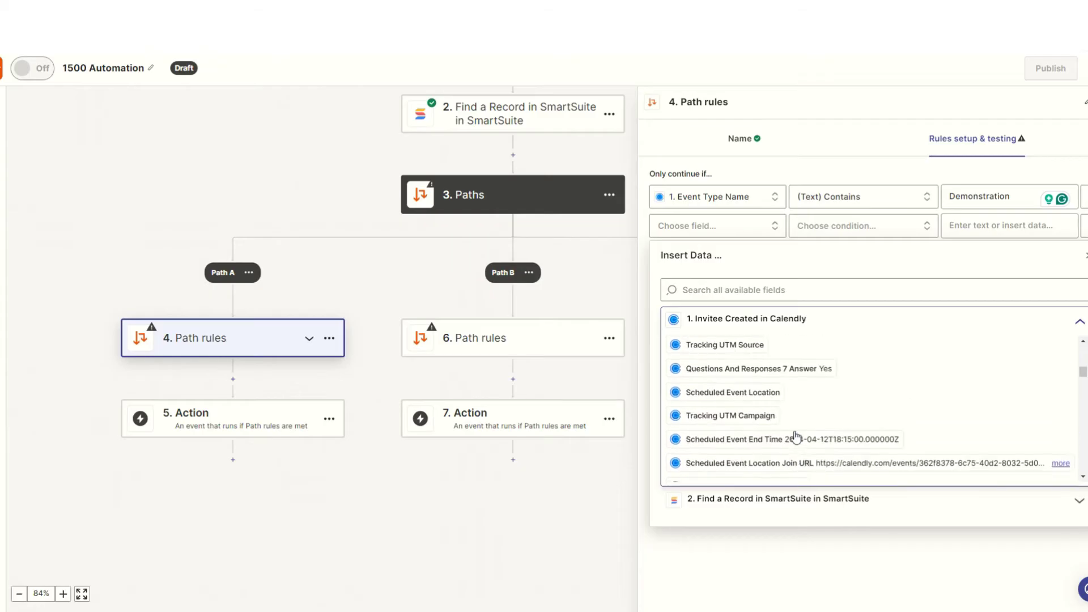
pyautogui.scroll(5, 794, 437)
pyautogui.click(793, 406)
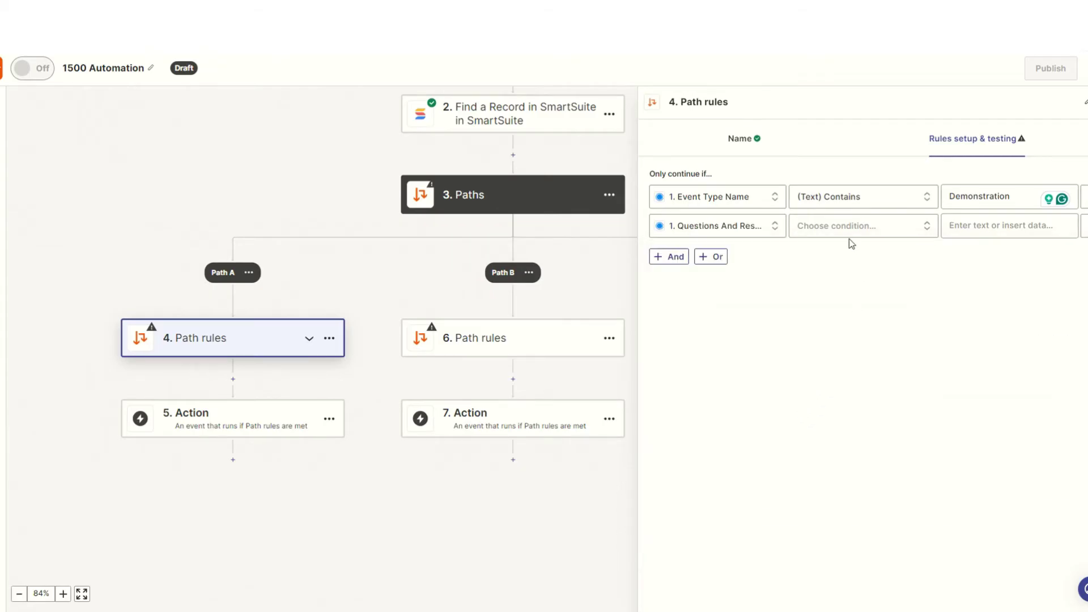
pyautogui.click(850, 233)
pyautogui.click(861, 256)
pyautogui.click(958, 232)
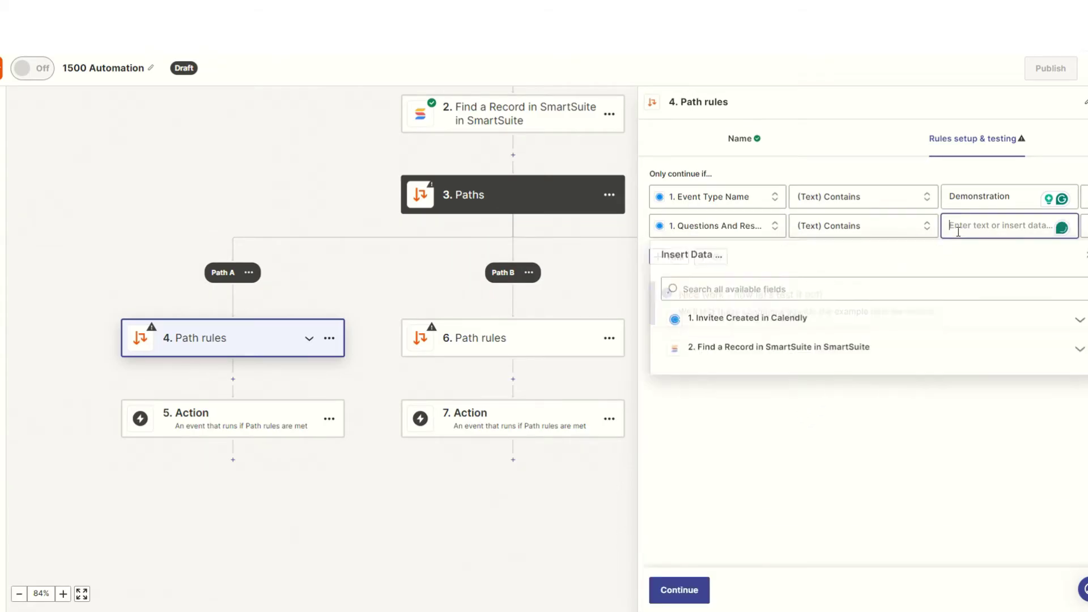
pyautogui.write('Yes')
pyautogui.click(882, 254)
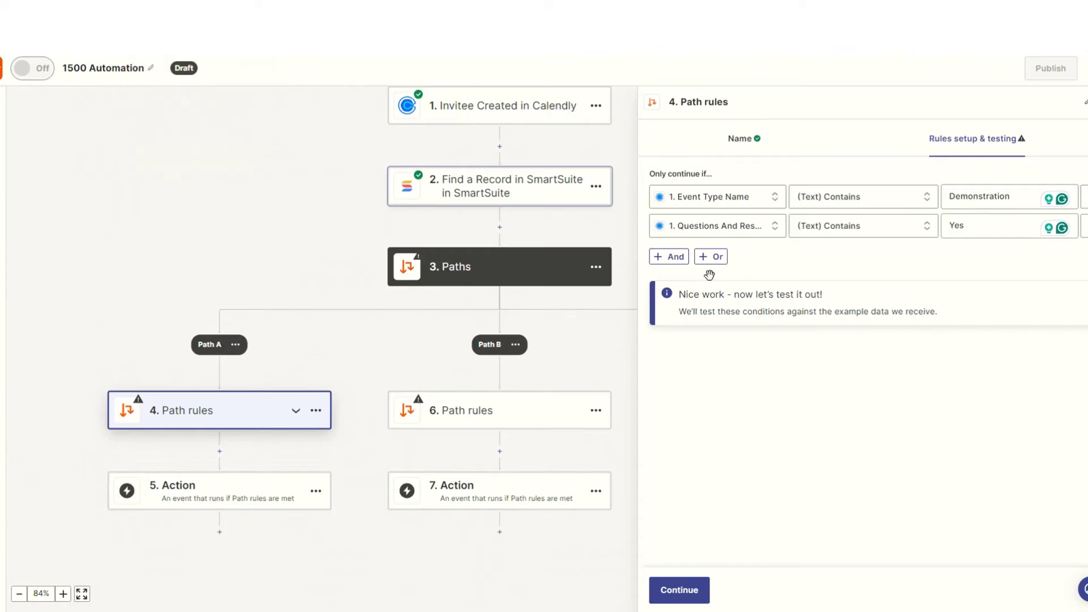
# Add a third And rule to Path A requiring that the SmartSuite record's ID does not exist, and test the rules
pyautogui.click(674, 263)
pyautogui.click(724, 256)
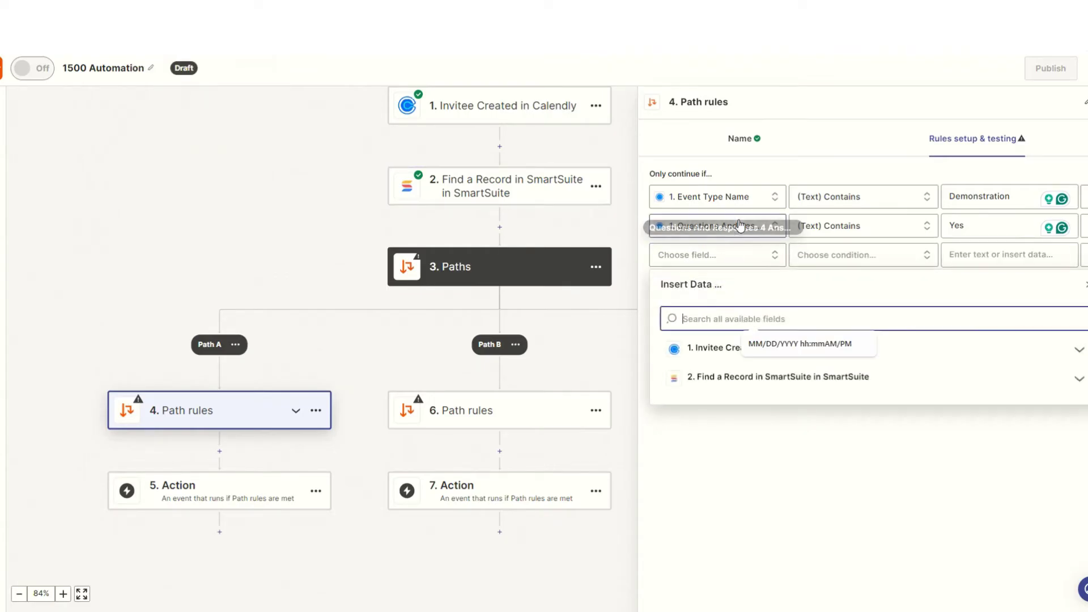
pyautogui.click(742, 386)
pyautogui.click(696, 405)
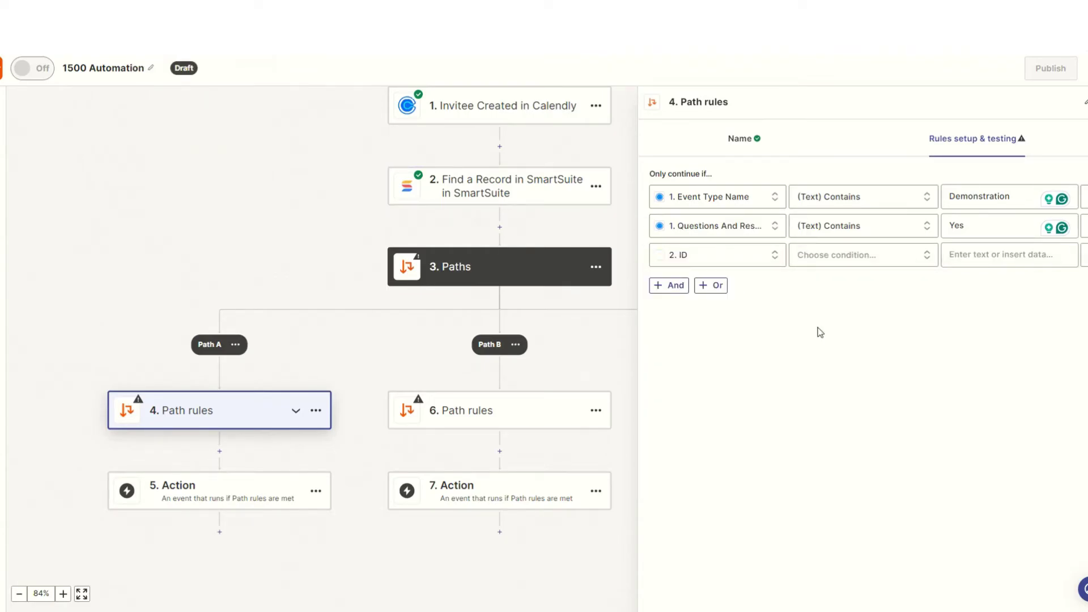
pyautogui.click(853, 259)
pyautogui.scroll(-10, 840, 329)
pyautogui.click(841, 360)
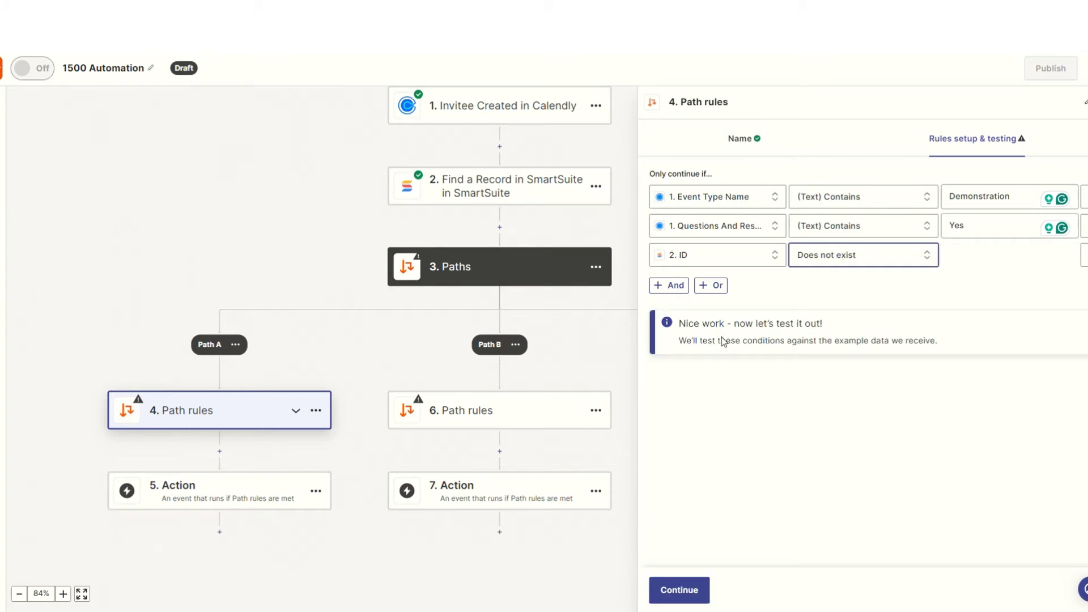
pyautogui.click(678, 601)
# Retest the SmartSuite Find a Record step with the restored Invitee Email search value
pyautogui.click(530, 187)
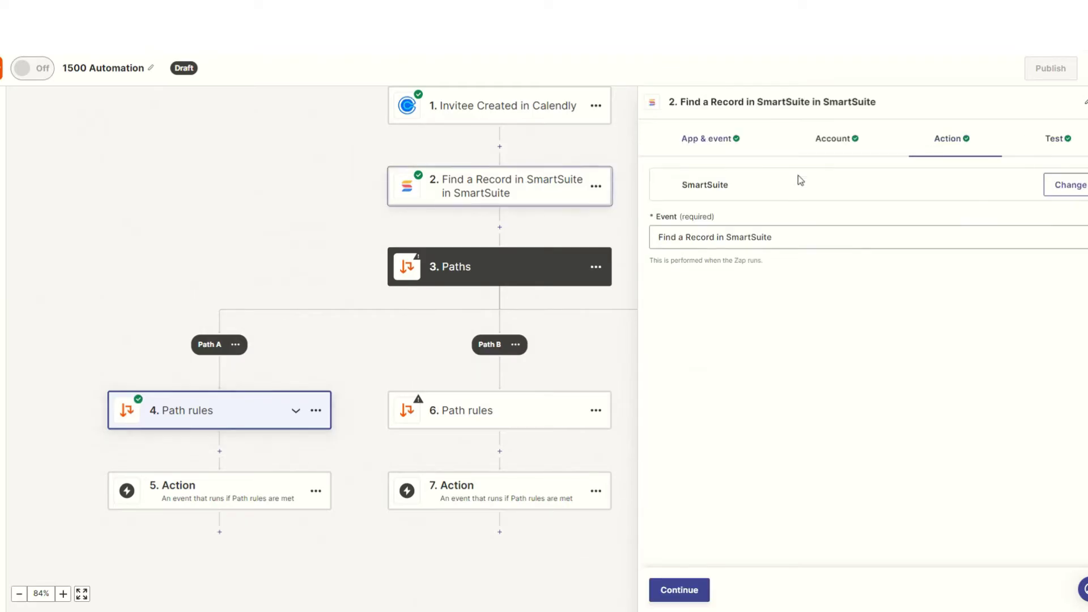
pyautogui.click(940, 142)
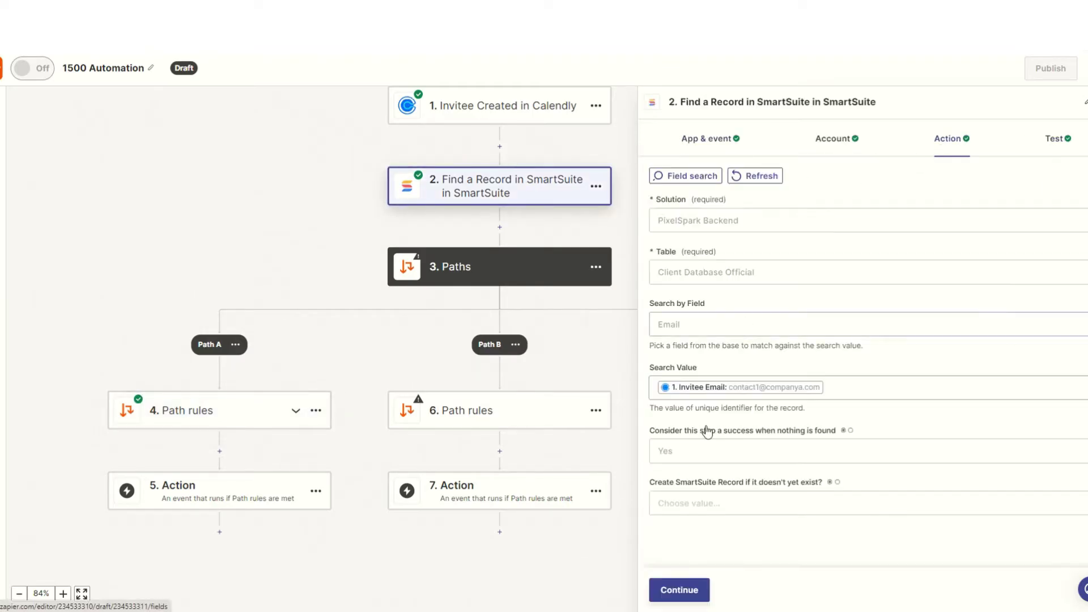
pyautogui.click(683, 590)
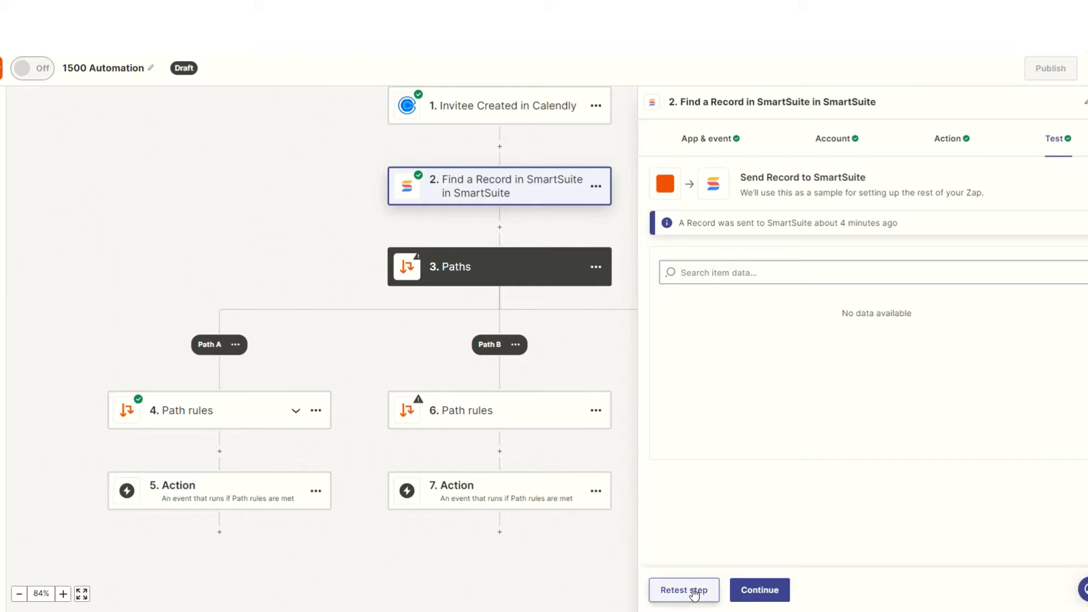
pyautogui.click(691, 590)
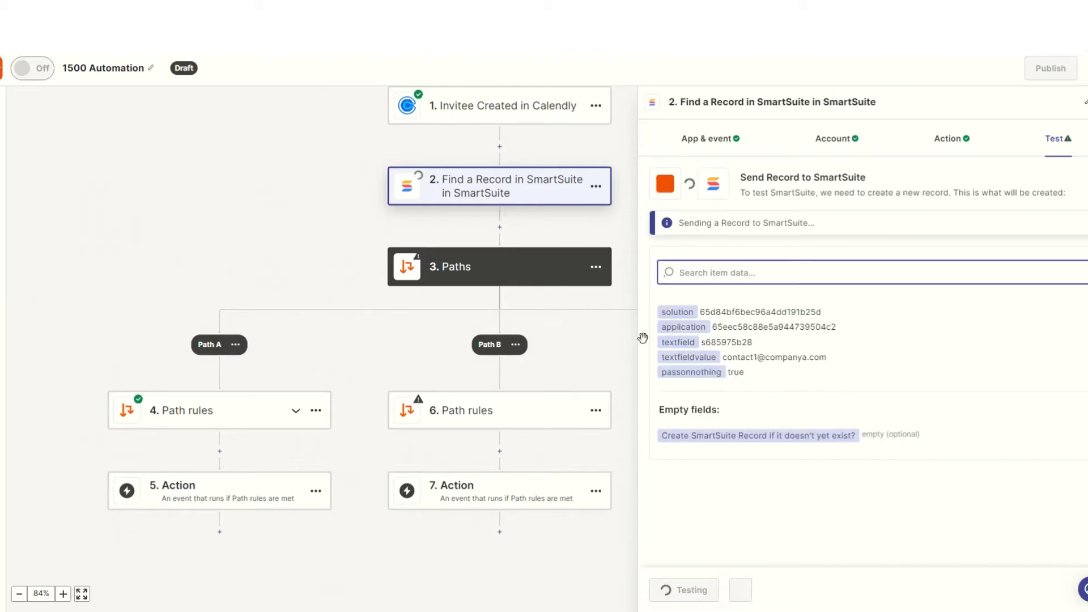
# Retest Path A's rules against the refreshed SmartSuite data and check which items do not match
pyautogui.click(225, 407)
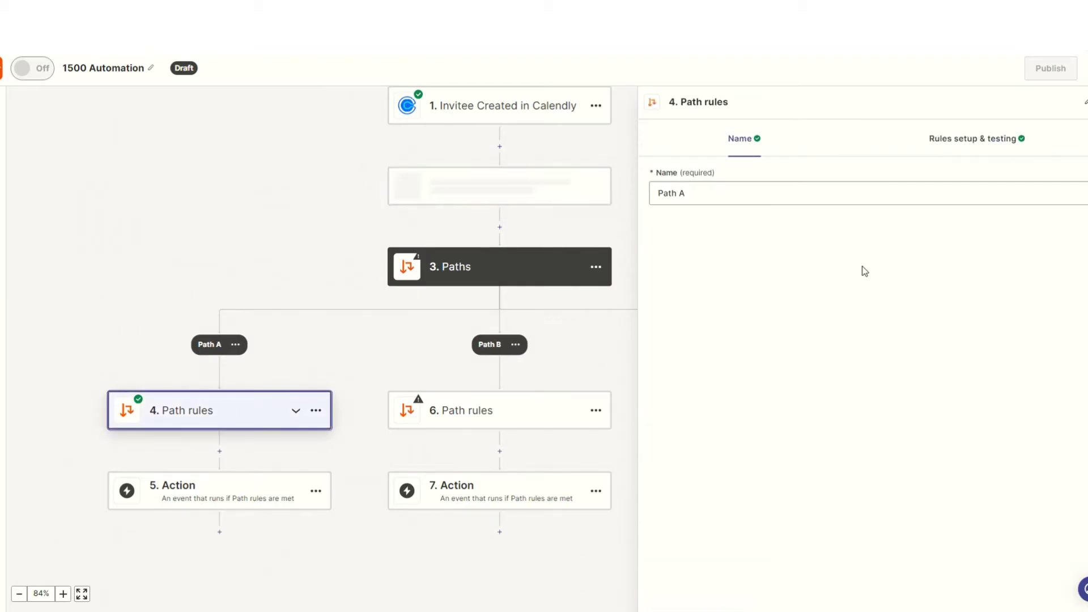
pyautogui.click(950, 149)
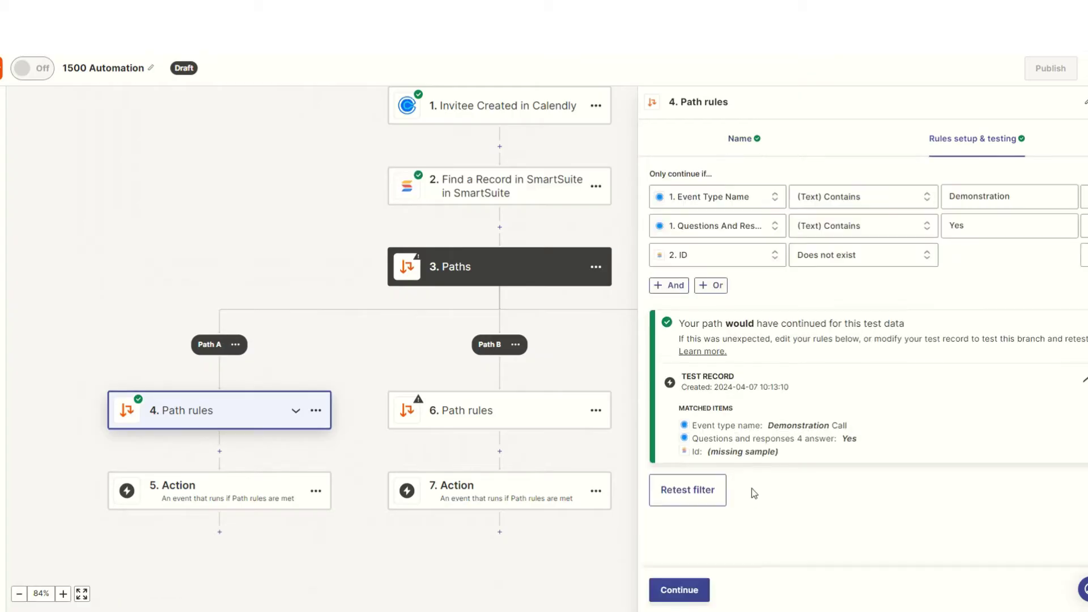
pyautogui.click(682, 503)
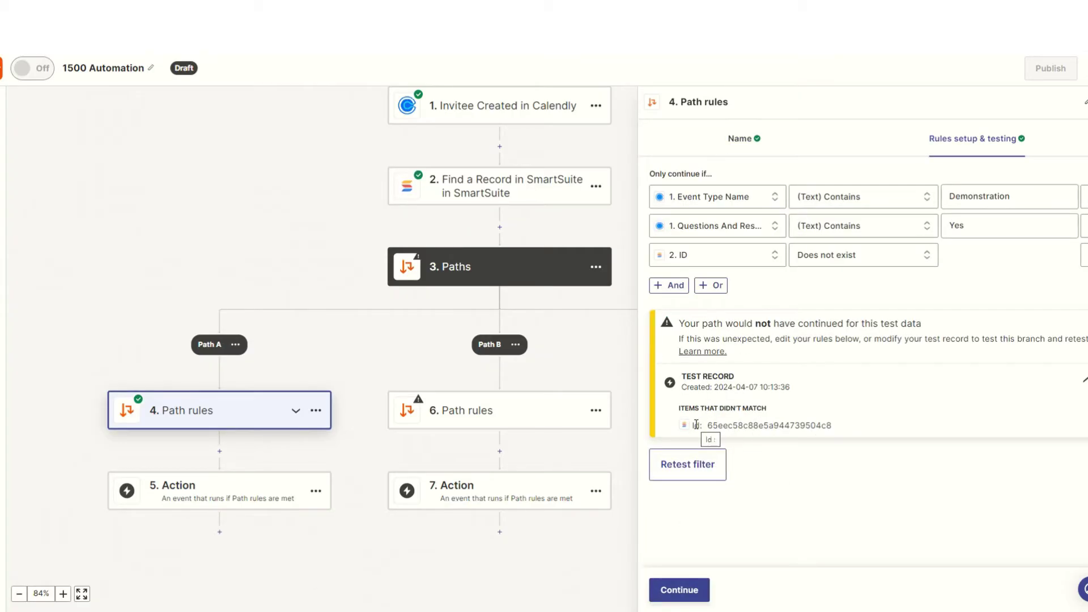
pyautogui.moveTo(696, 425); pyautogui.dragTo(830, 445)
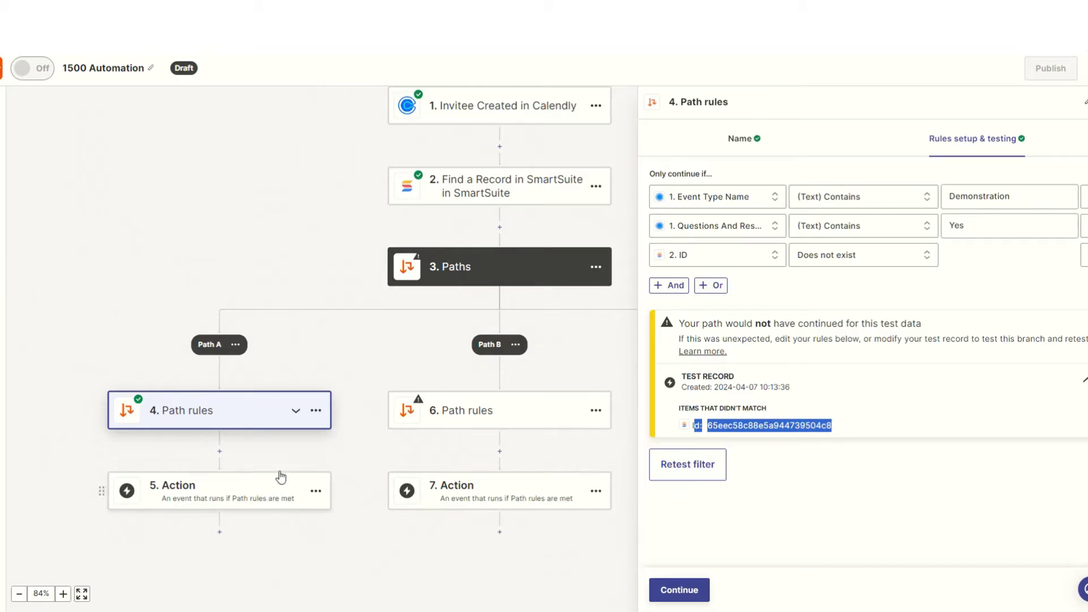
# Review the planned actions under the qualified, unqualified and existing-client call branches in the flowchart
pyautogui.scroll(-2, 280, 478)
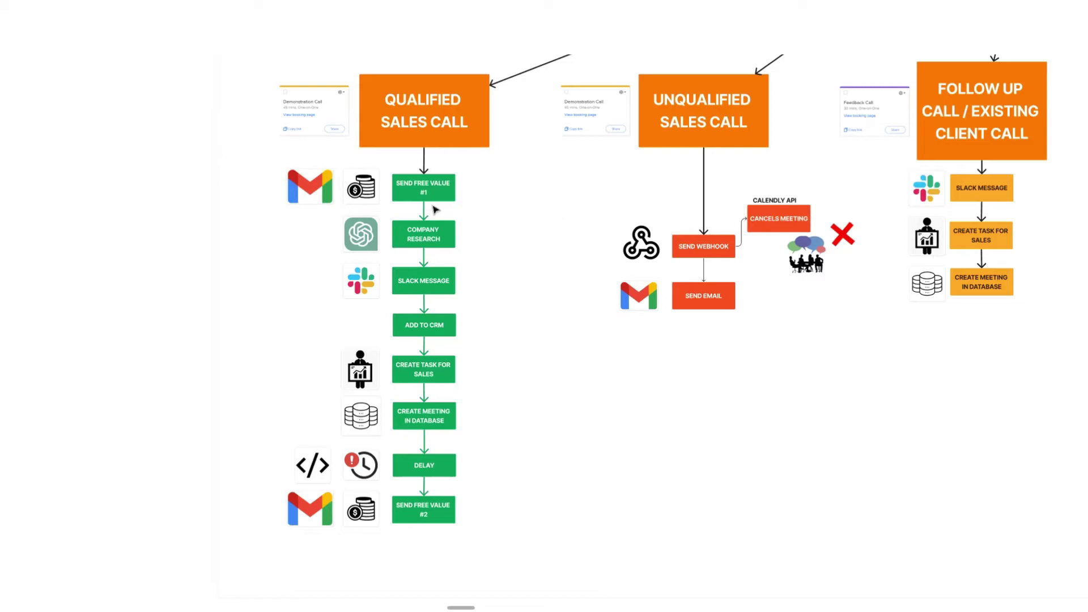
pyautogui.click(236, 177)
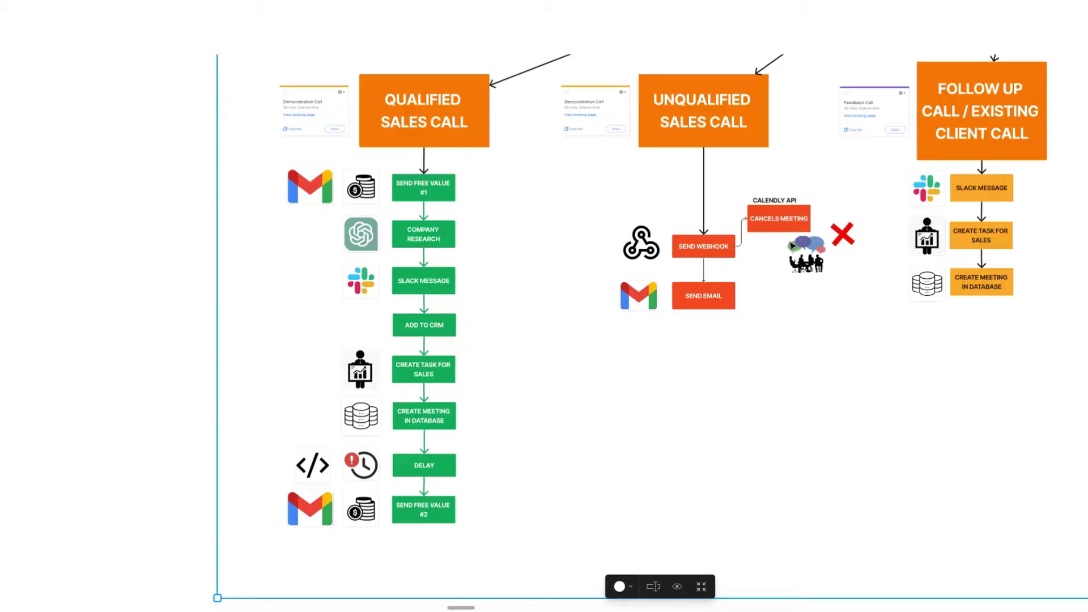
pyautogui.hscroll(3, 723, 215)
pyautogui.scroll(1, 722, 215)
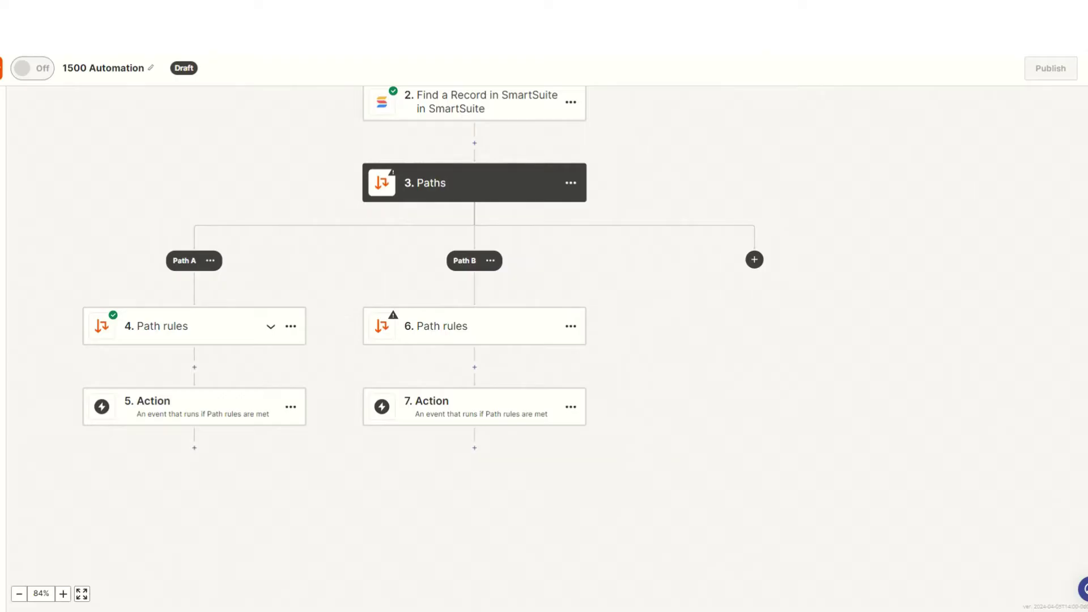
# Copy Path A's rules and paste them over the rules in Path B
pyautogui.click(290, 329)
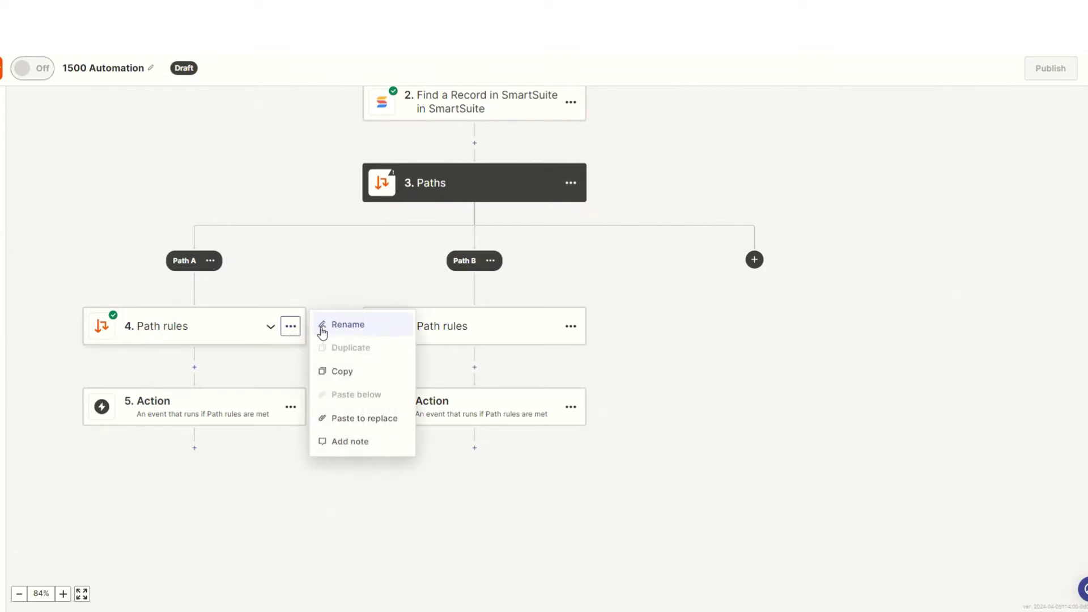
pyautogui.click(338, 370)
pyautogui.click(571, 325)
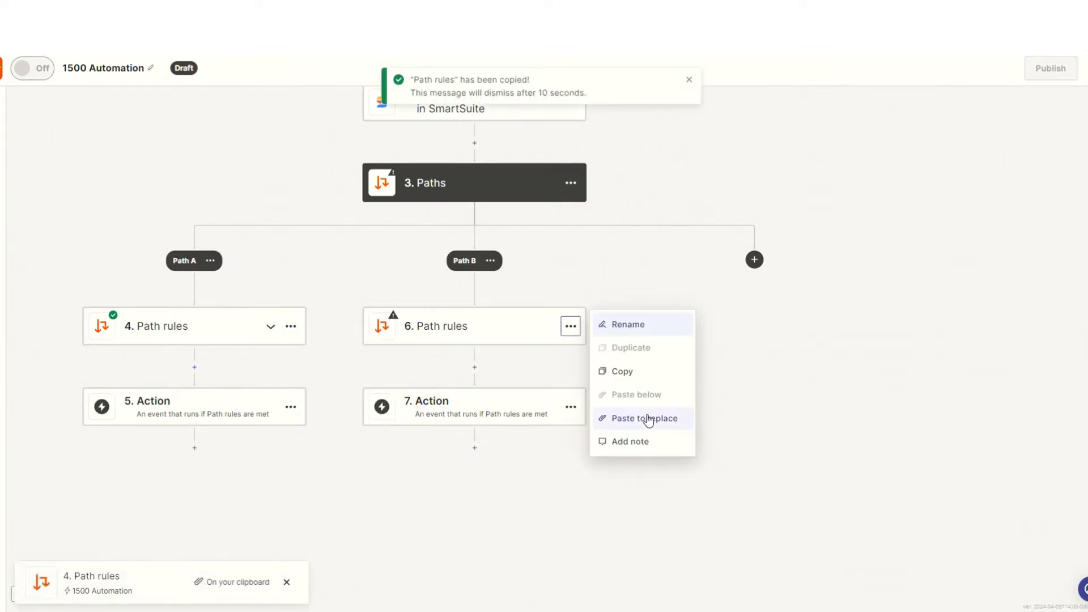
pyautogui.click(651, 418)
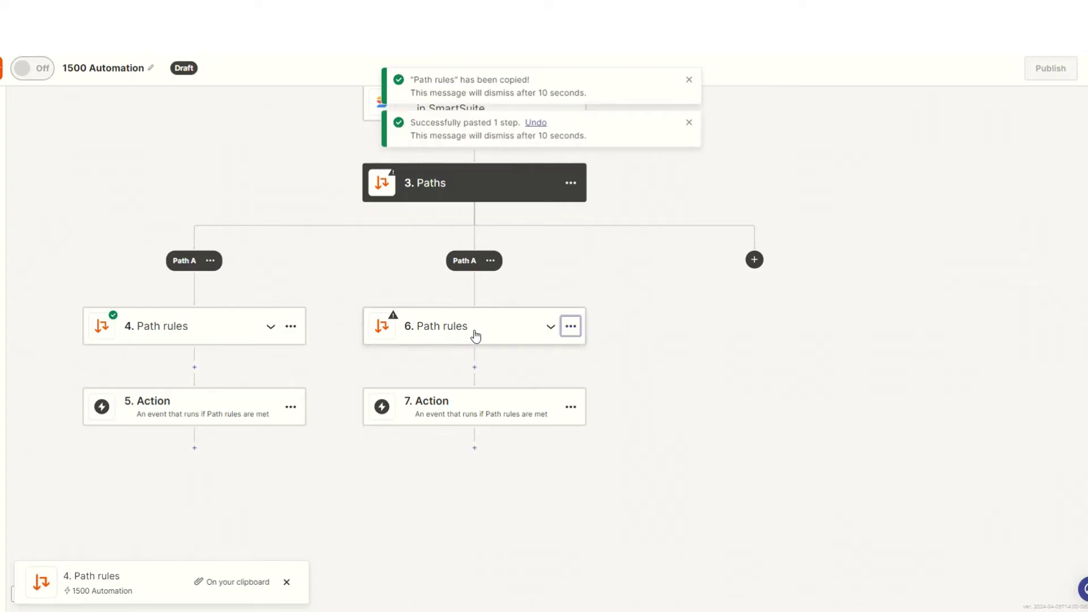
# Remove the SmartSuite ID rule from the second path's rules and check the answer options on the Calendly booking form
pyautogui.click(475, 335)
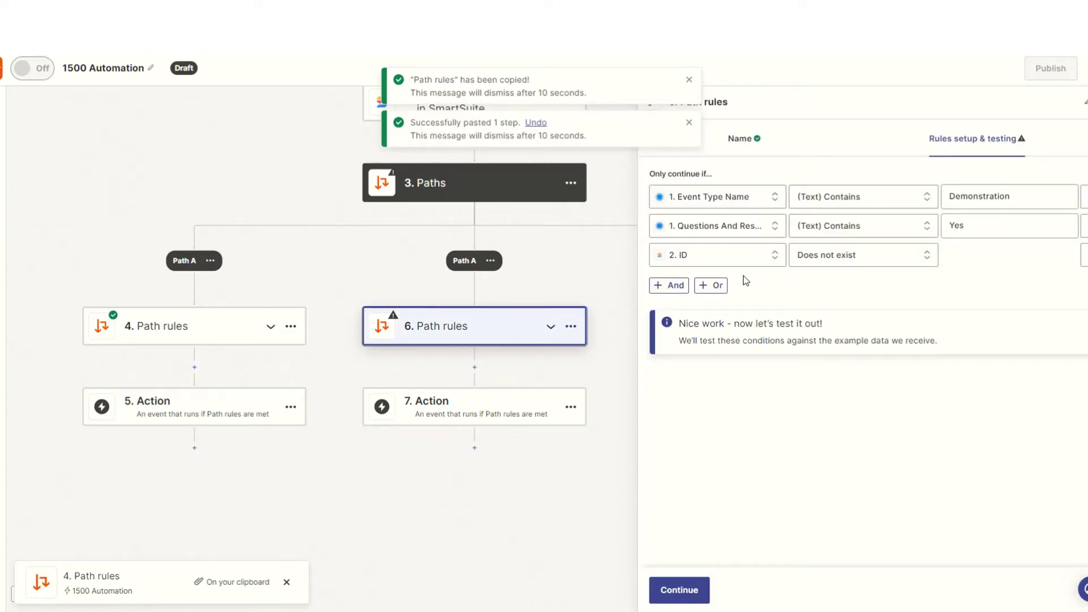
pyautogui.click(1042, 261)
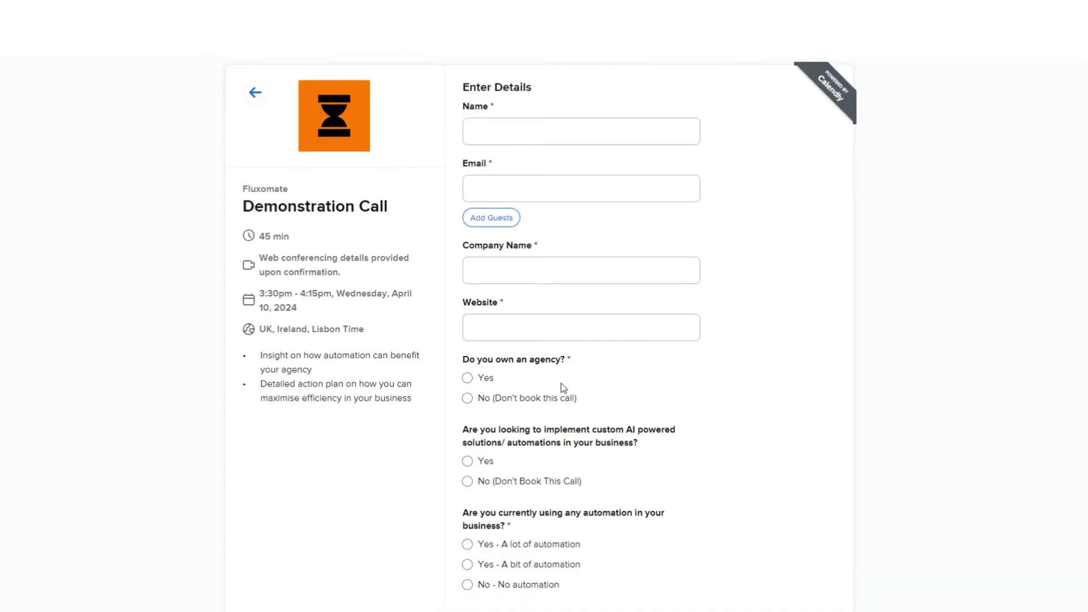
pyautogui.scroll(-4, 526, 426)
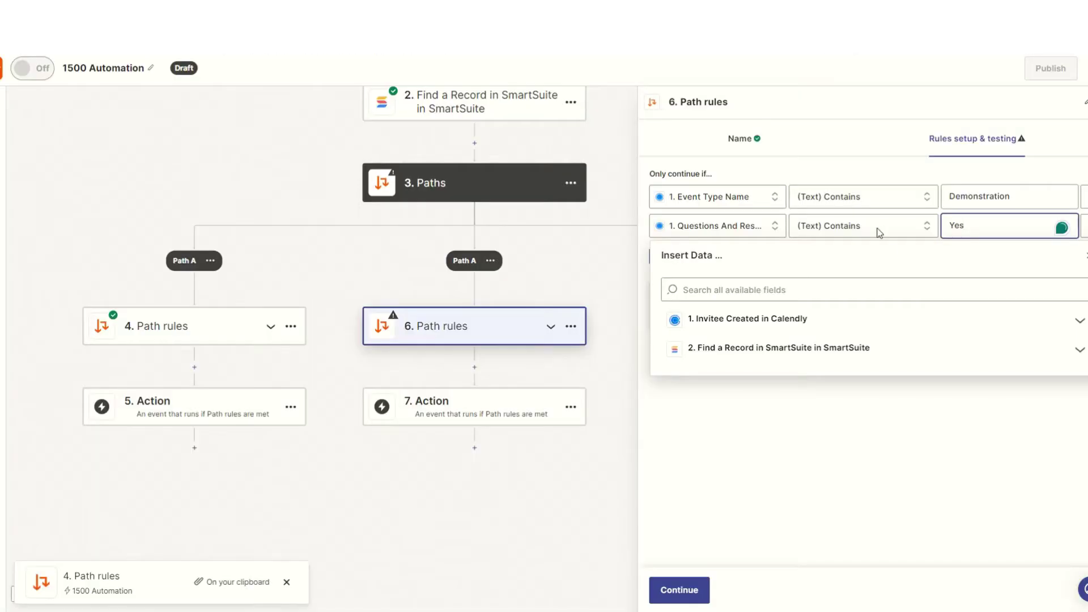
# Change the second path's Questions and Responses condition to (Text) Does not contain Yes and test the rules
pyautogui.click(810, 225)
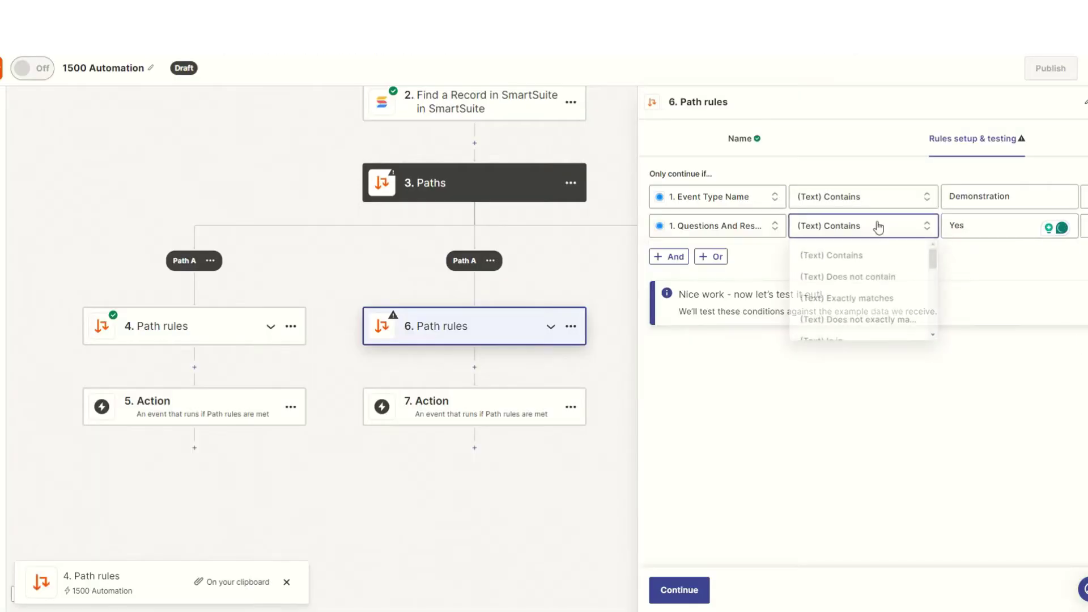
pyautogui.click(883, 280)
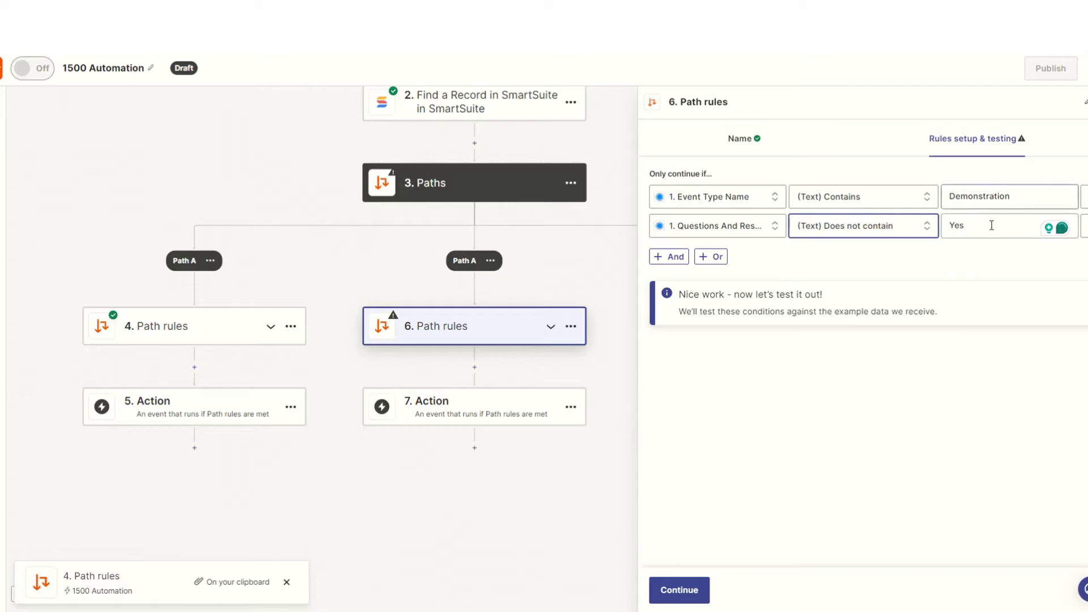
pyautogui.click(912, 235)
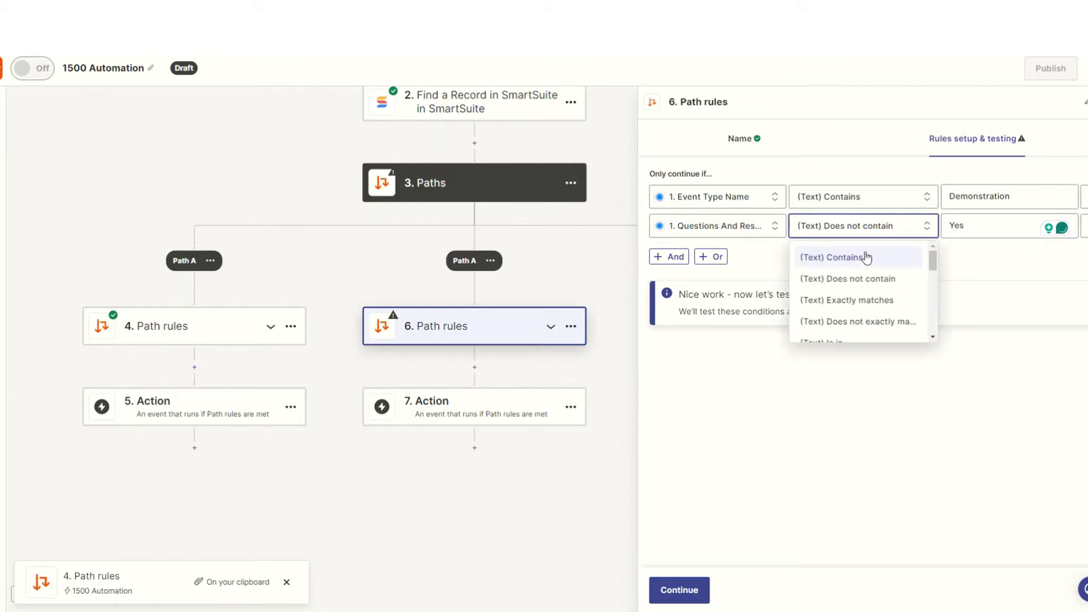
pyautogui.click(678, 592)
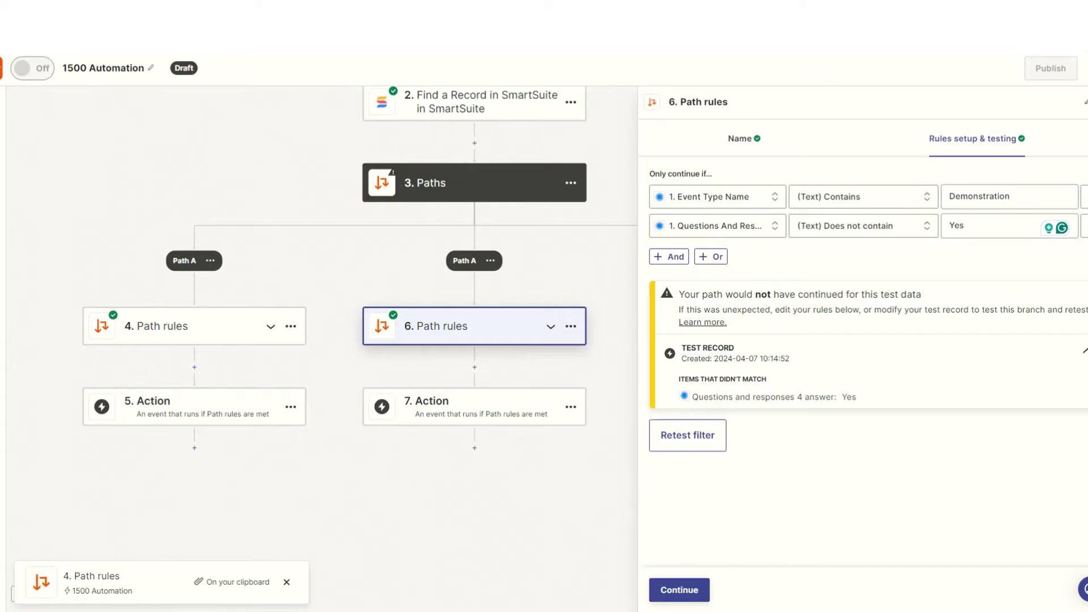
pyautogui.press('Escape')
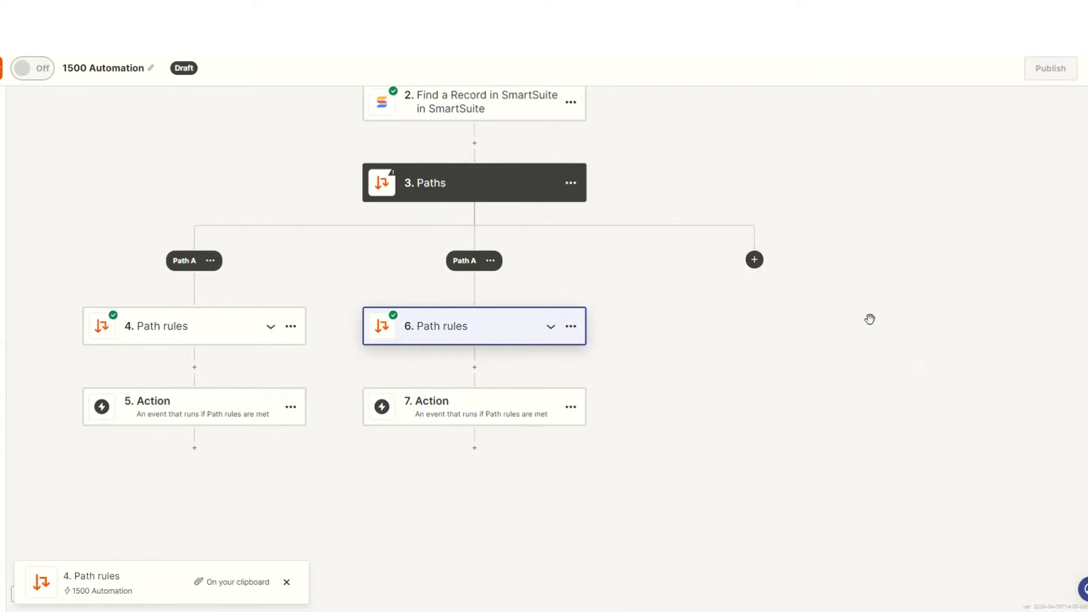
# Add a third path and replace its rules with a copy of the first path's rules
pyautogui.click(290, 326)
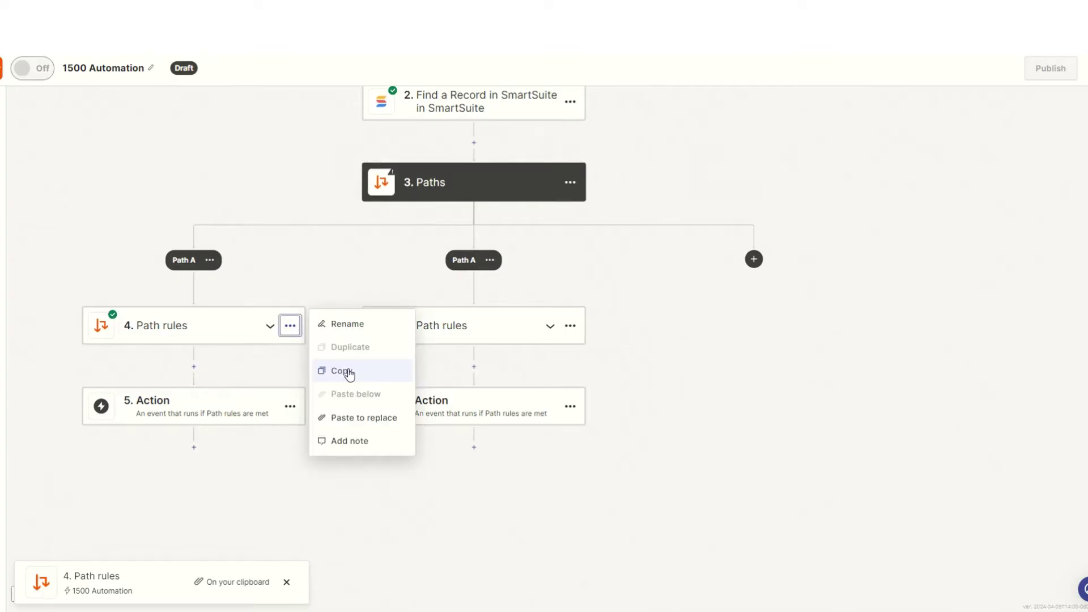
pyautogui.click(343, 371)
pyautogui.click(753, 258)
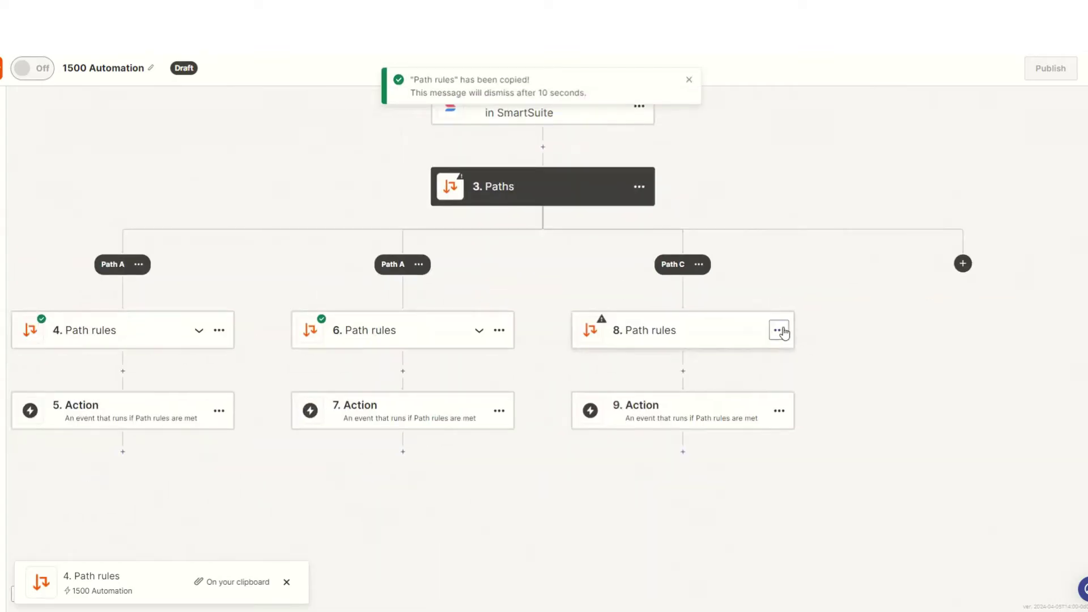
pyautogui.click(780, 330)
pyautogui.click(843, 420)
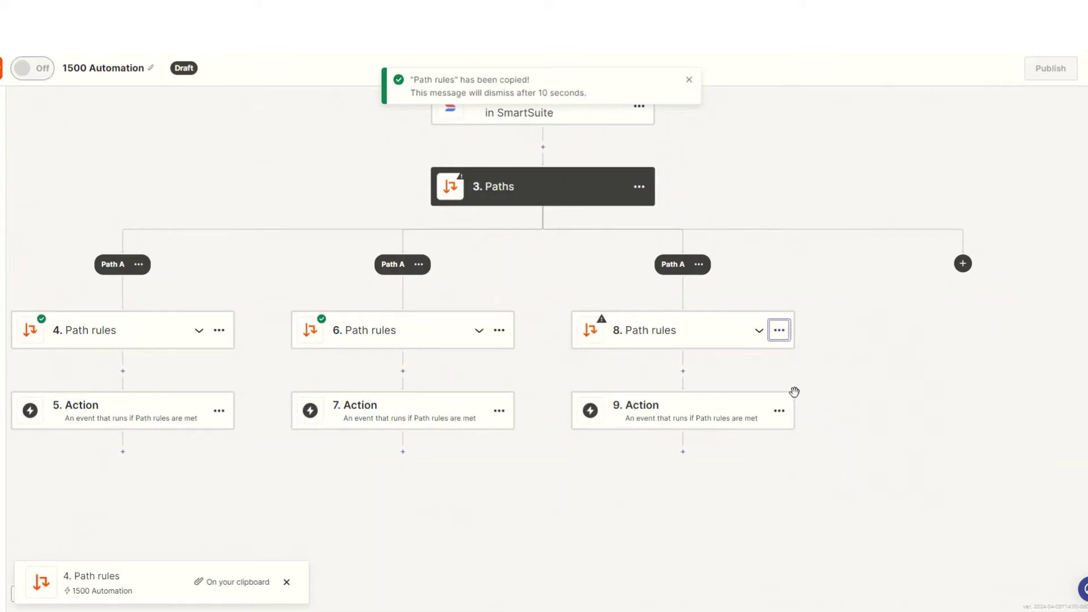
# Change the SmartSuite ID condition in the third path's rules to Exists and test the rules
pyautogui.click(676, 339)
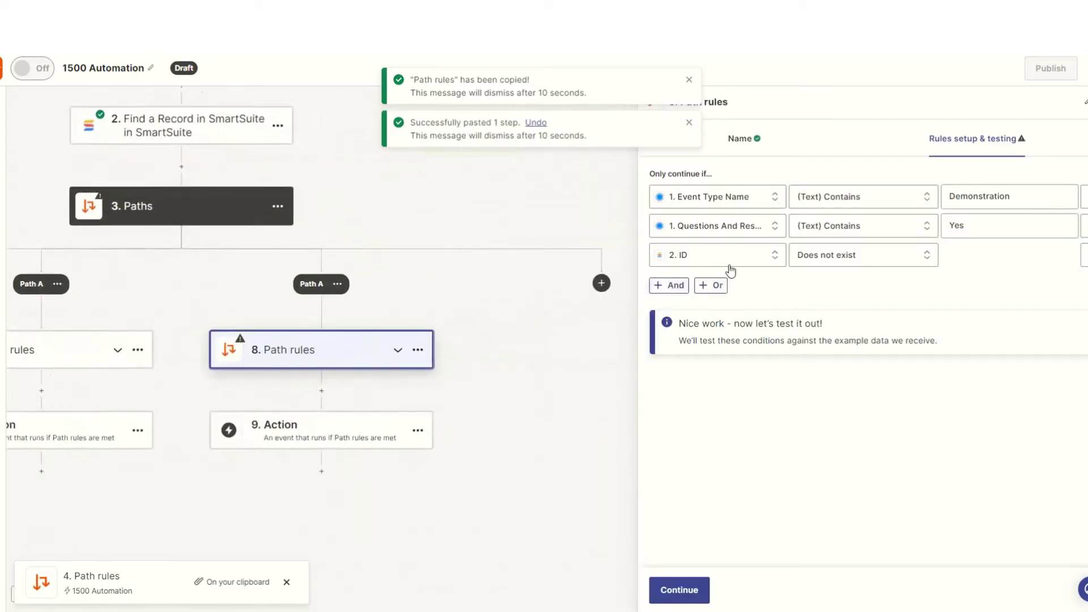
pyautogui.click(876, 258)
pyautogui.scroll(-5, 876, 334)
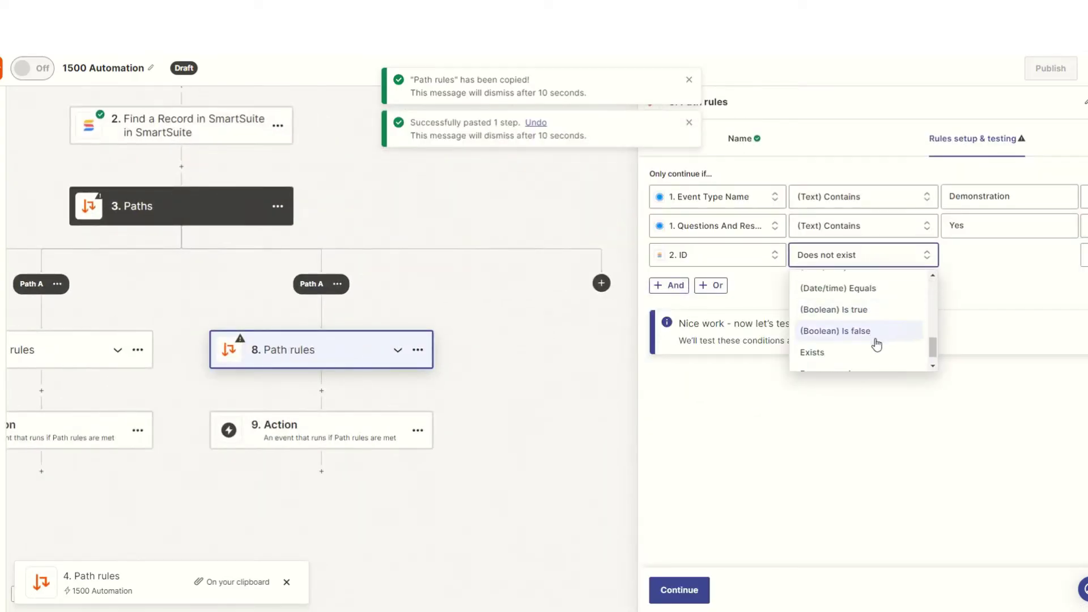
pyautogui.click(869, 351)
pyautogui.click(680, 590)
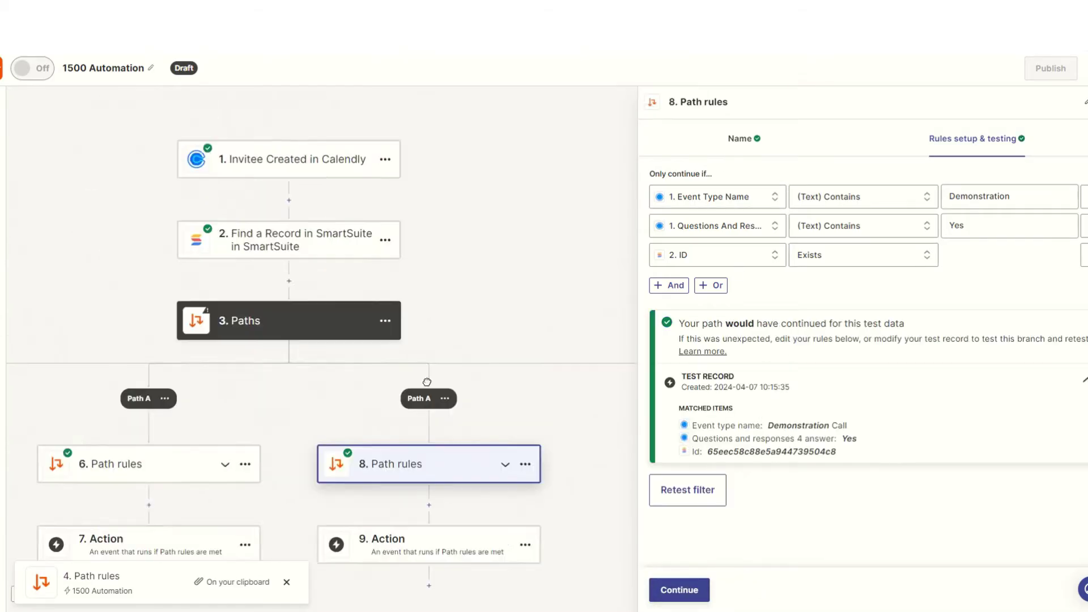
# Review the three paths, the first path's rules and test outcome, and the flowchart's planned actions for each call type
pyautogui.scroll(-5, 427, 382)
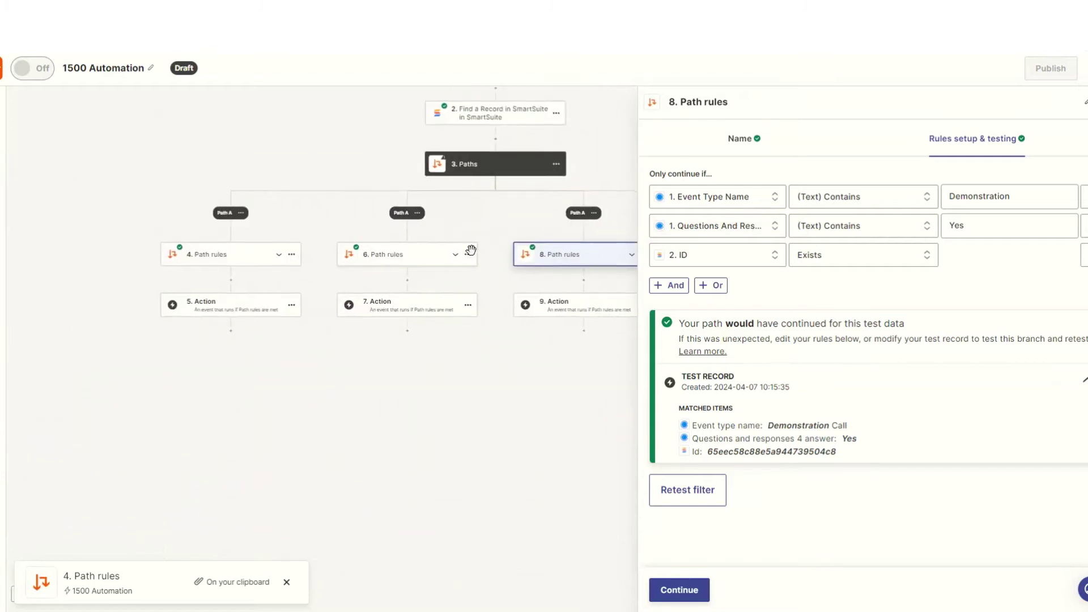
pyautogui.moveTo(471, 250); pyautogui.dragTo(476, 245)
pyautogui.click(565, 272)
pyautogui.scroll(5, 566, 272)
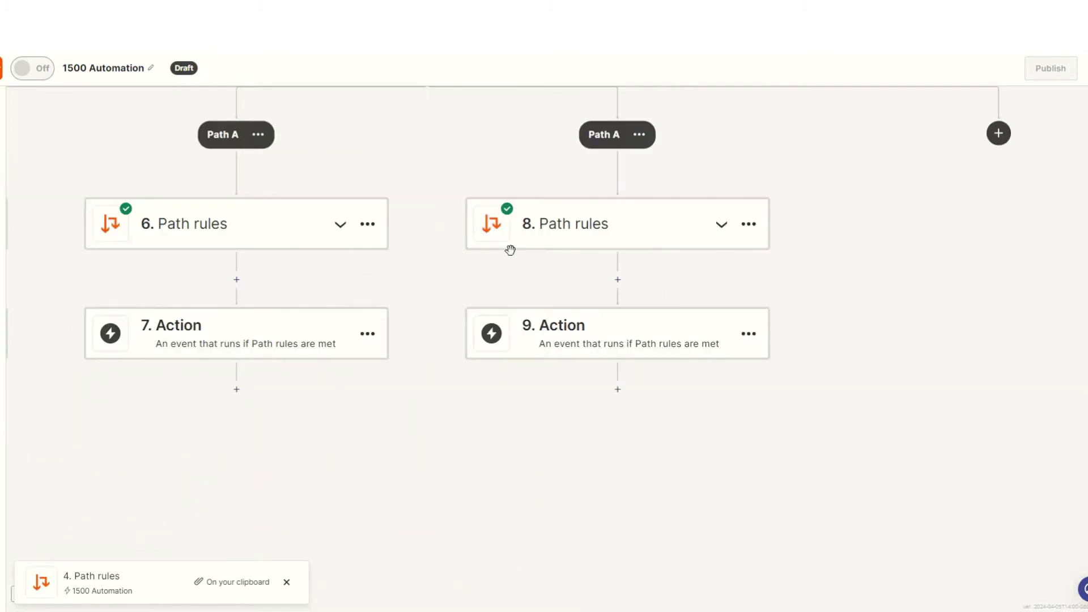
pyautogui.scroll(1, 372, 415)
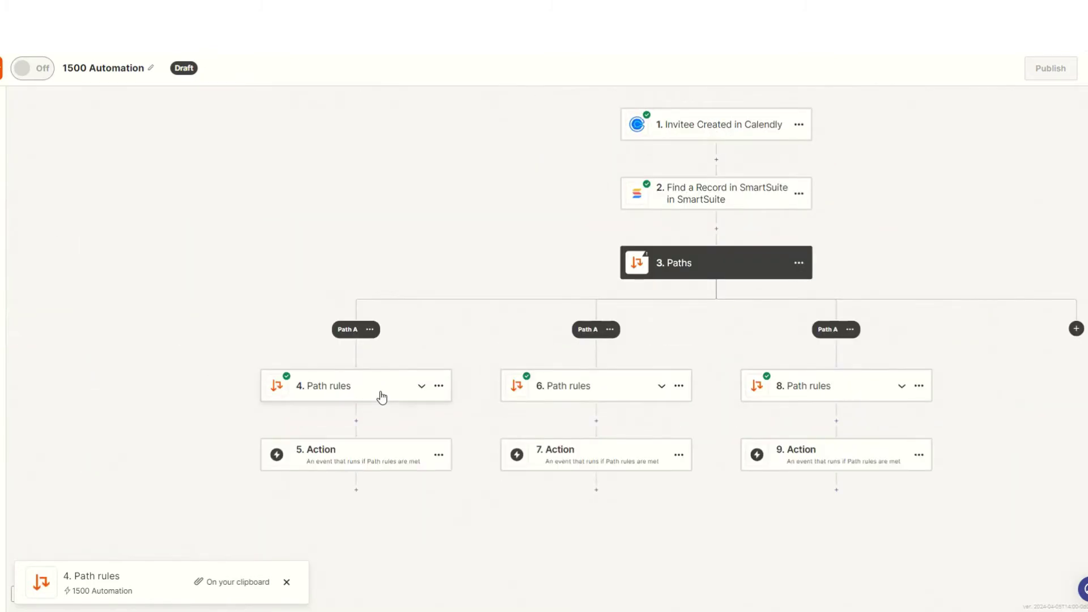
pyautogui.click(382, 394)
pyautogui.click(967, 148)
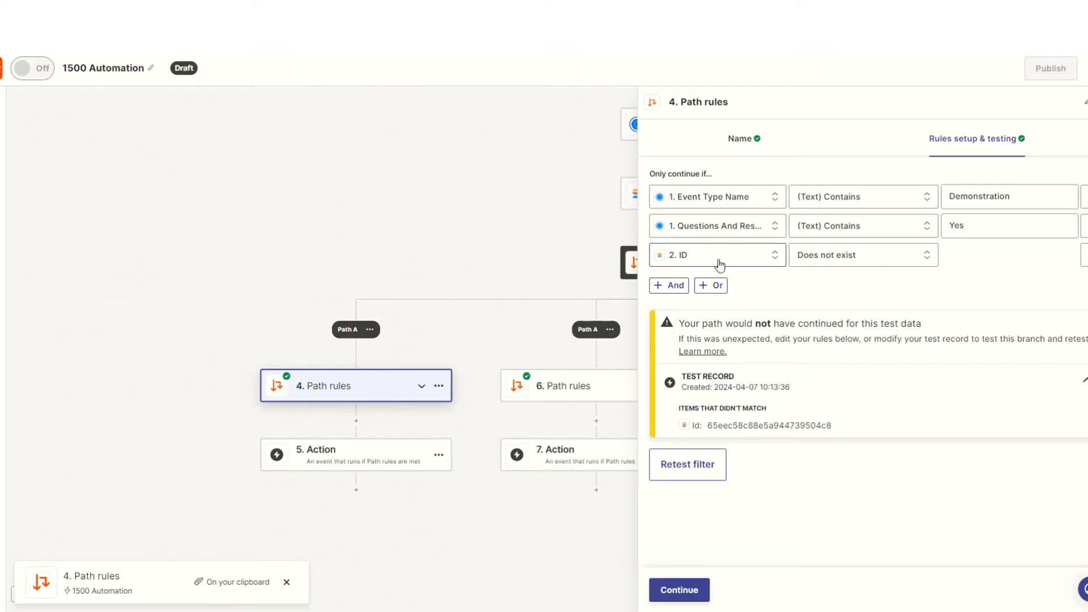
pyautogui.moveTo(585, 268); pyautogui.dragTo(416, 293)
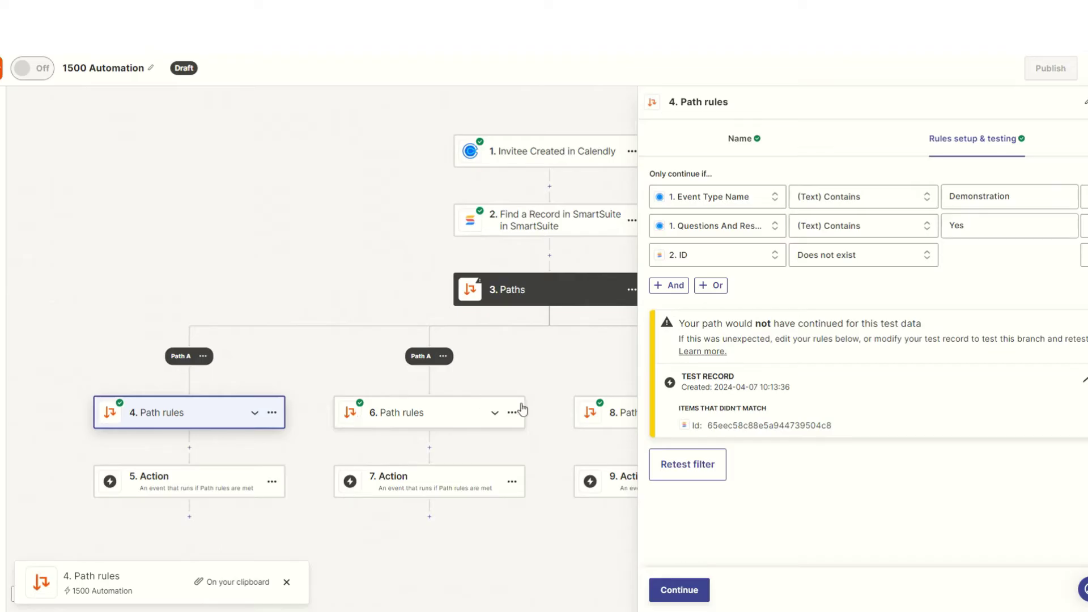
pyautogui.click(1086, 102)
pyautogui.scroll(-2, 484, 404)
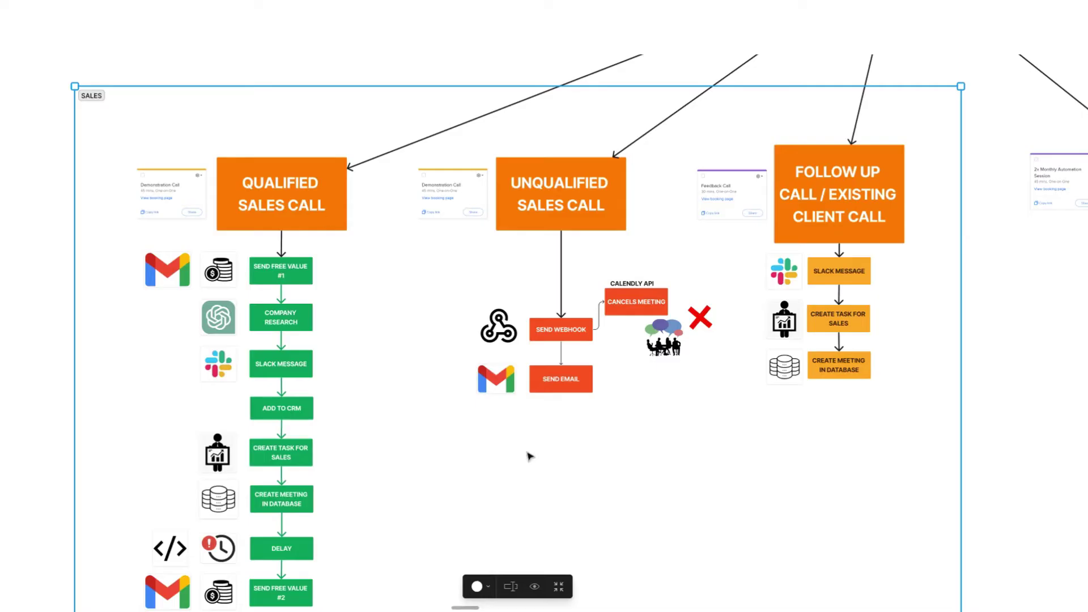
pyautogui.scroll(-3, 537, 340)
pyautogui.scroll(1, 575, 395)
# Set the first path's action to Gmail with the Send Email event
pyautogui.moveTo(576, 394); pyautogui.dragTo(584, 405)
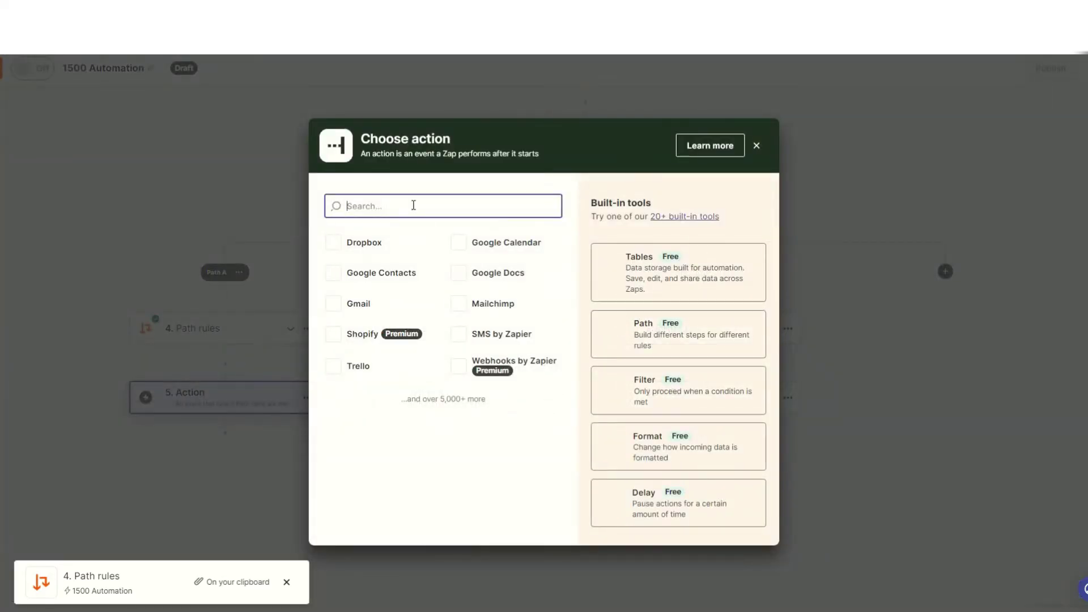
pyautogui.write('gmail')
pyautogui.click(414, 249)
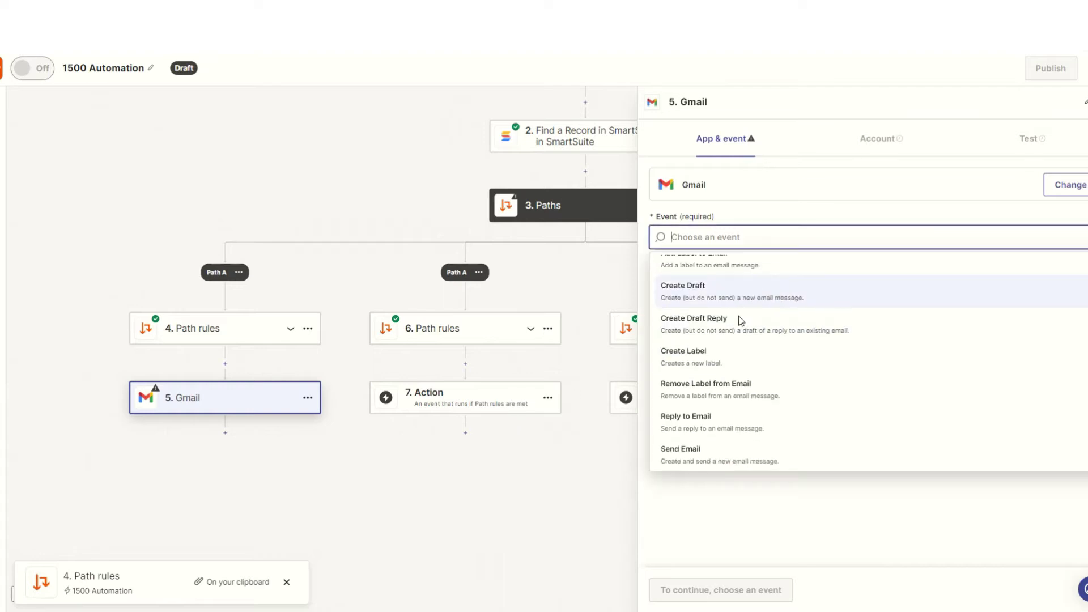
pyautogui.scroll(-2, 737, 340)
pyautogui.click(724, 385)
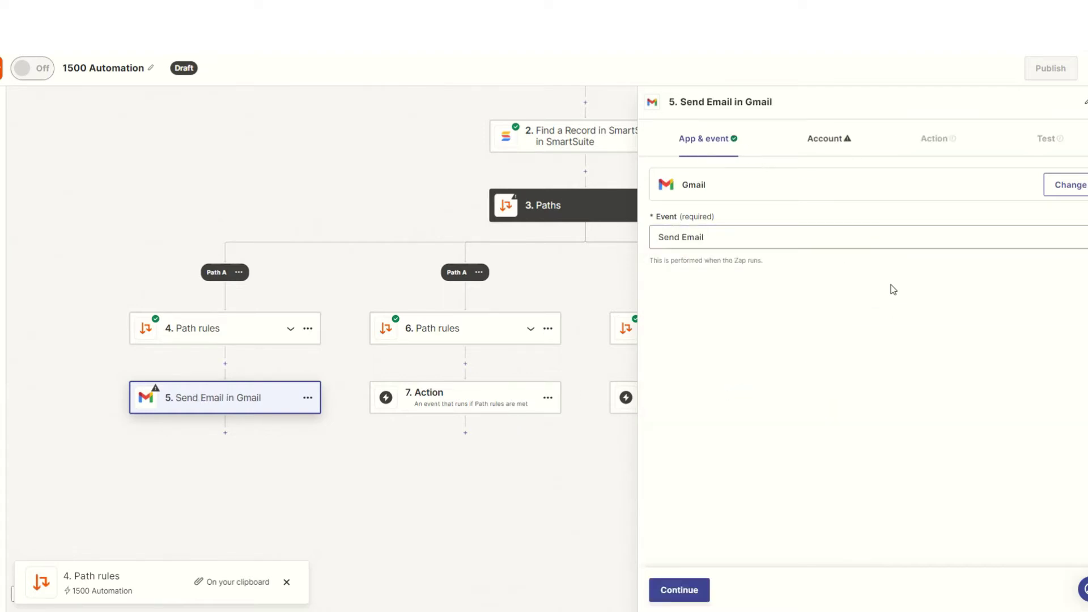
# Address the Gmail email to the Invitee Email value from the Calendly trigger
pyautogui.scroll(-3, 797, 287)
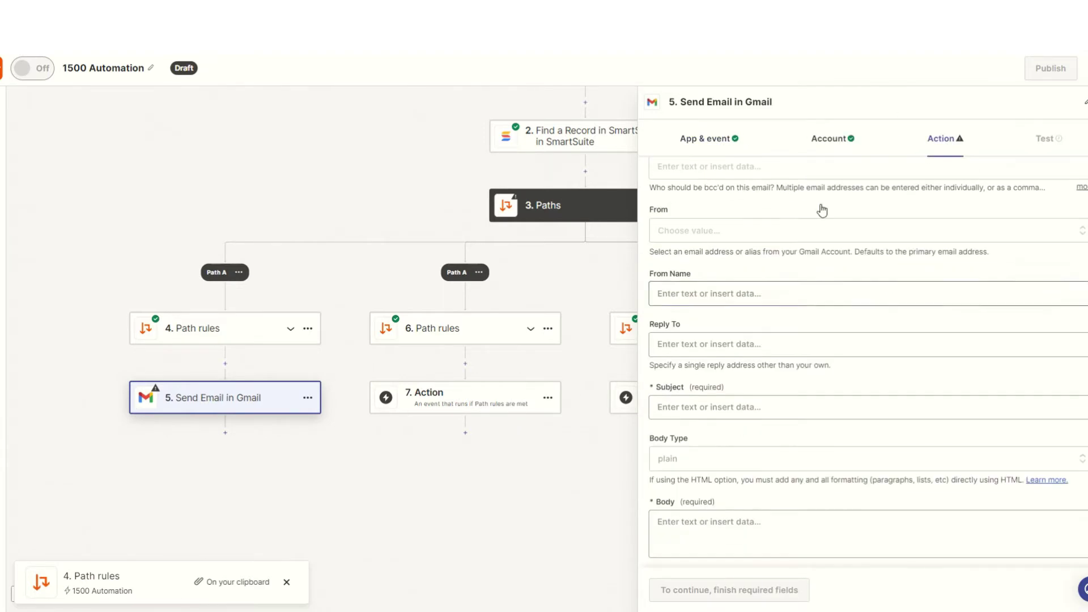
pyautogui.scroll(3, 793, 357)
pyautogui.click(722, 222)
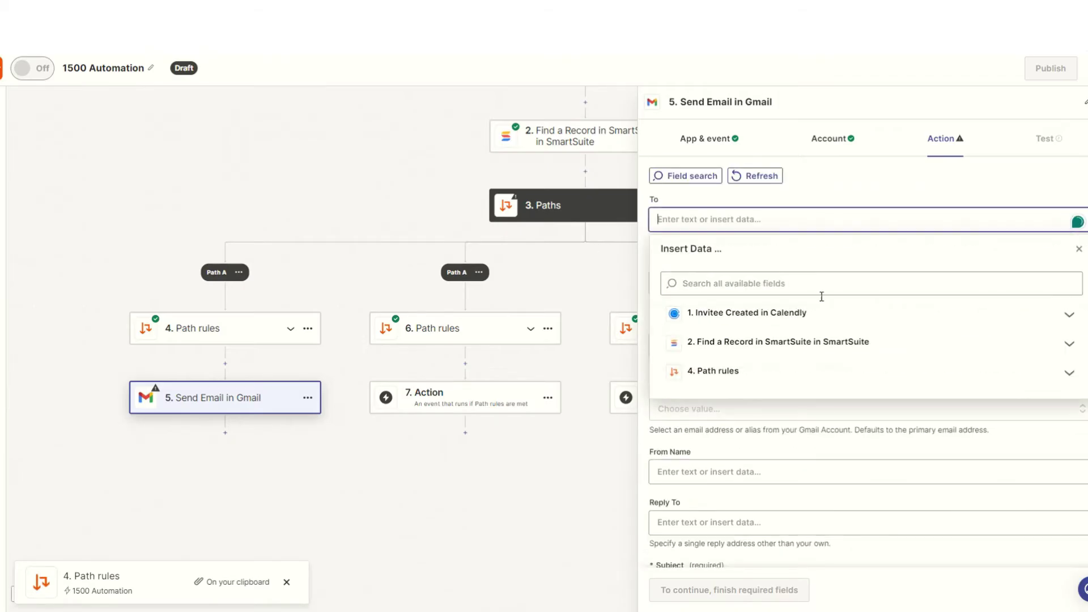
pyautogui.click(801, 313)
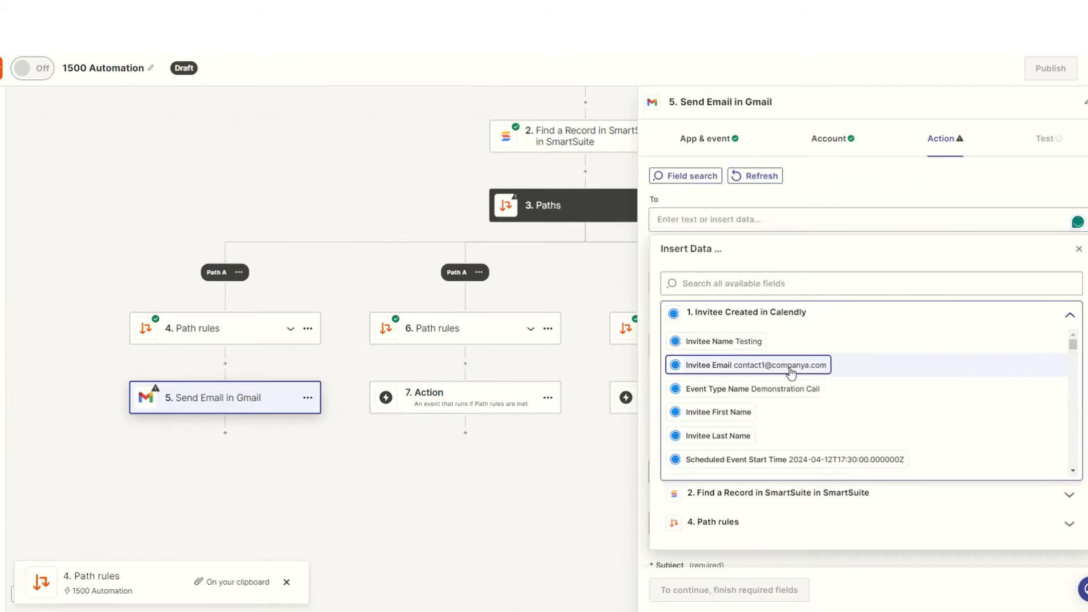
pyautogui.click(818, 365)
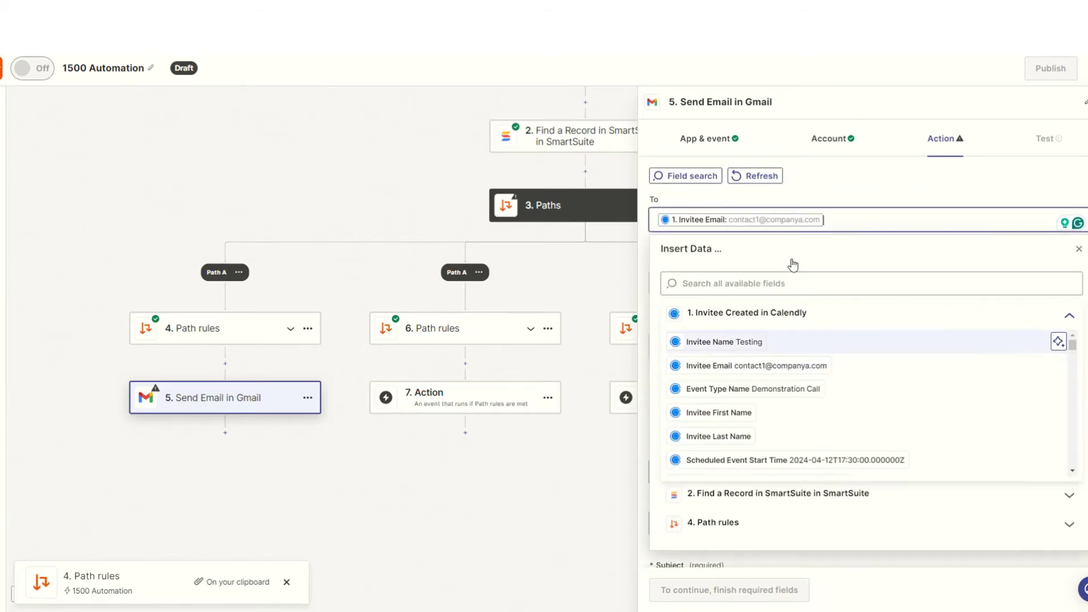
pyautogui.click(816, 193)
# Choose the Gmail account's address as the sender and set the From Name to the sender's first name followed by "- Fluxomate"
pyautogui.click(839, 437)
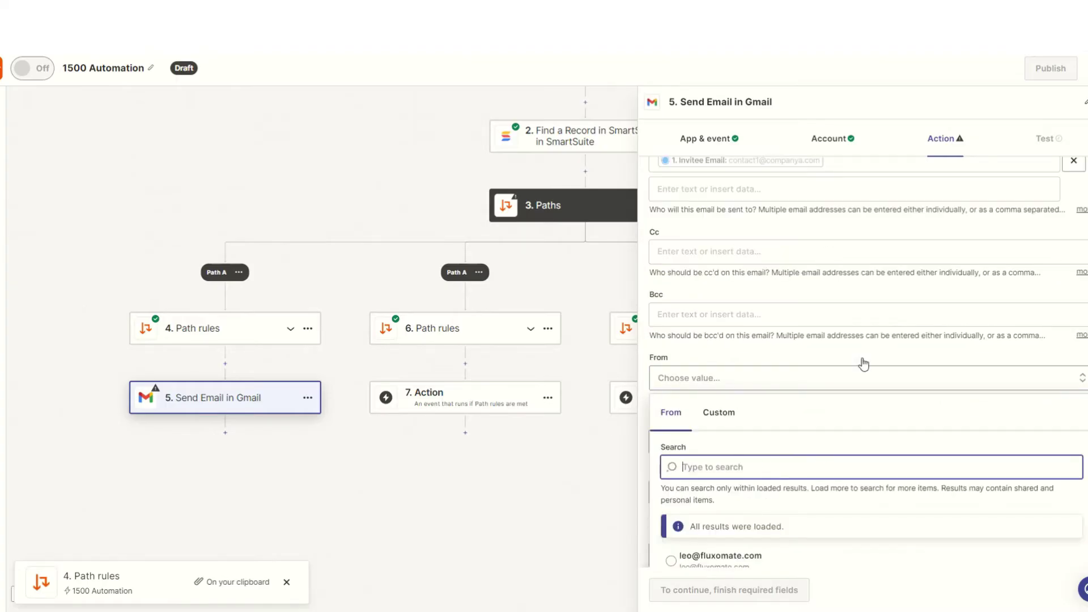
pyautogui.click(715, 510)
pyautogui.click(732, 261)
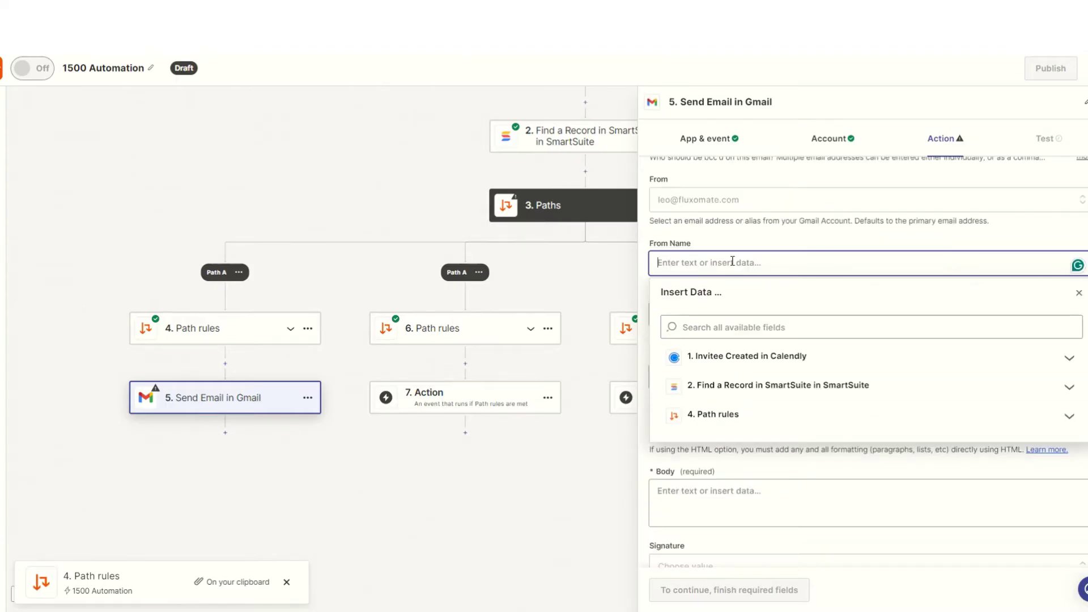
pyautogui.write('Leo')
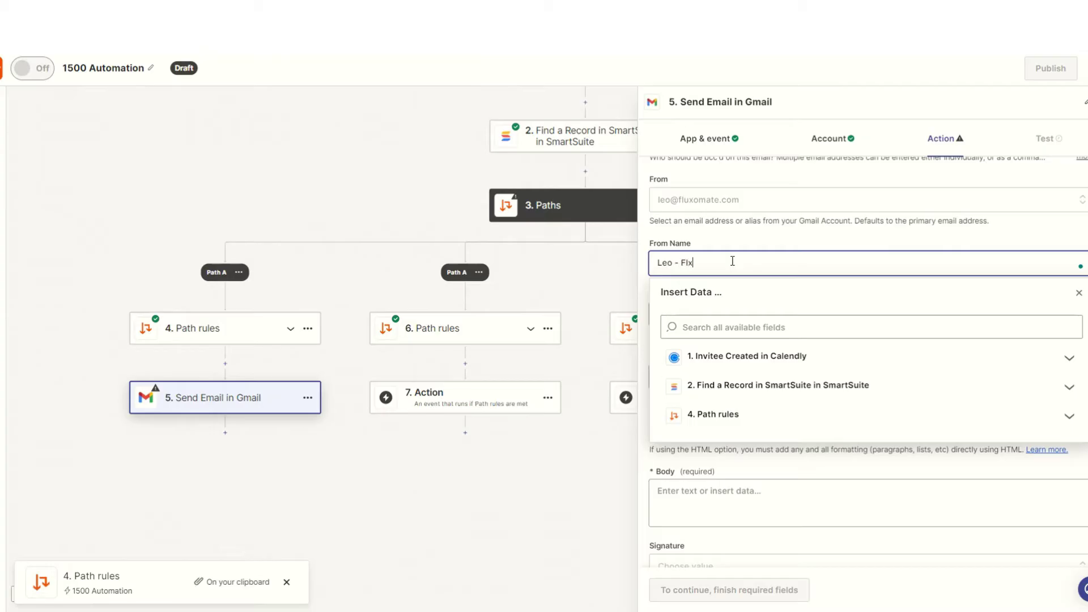
pyautogui.write(' - Fluxomate')
pyautogui.press('Escape')
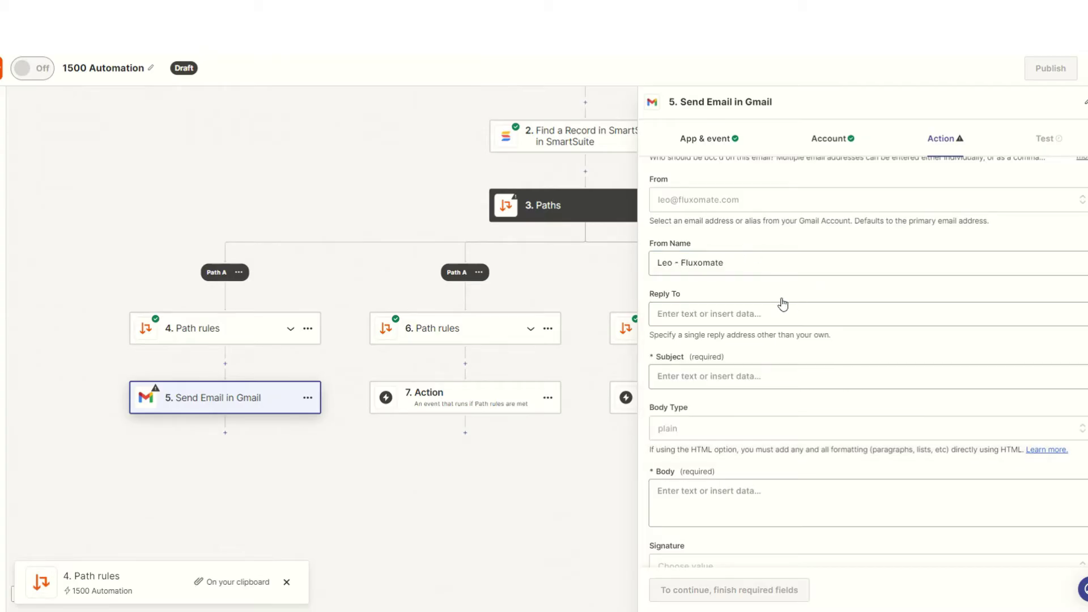
# Set the Gmail email's subject to "Booking Confirmation + Free Value"
pyautogui.scroll(-1, 719, 417)
pyautogui.click(689, 316)
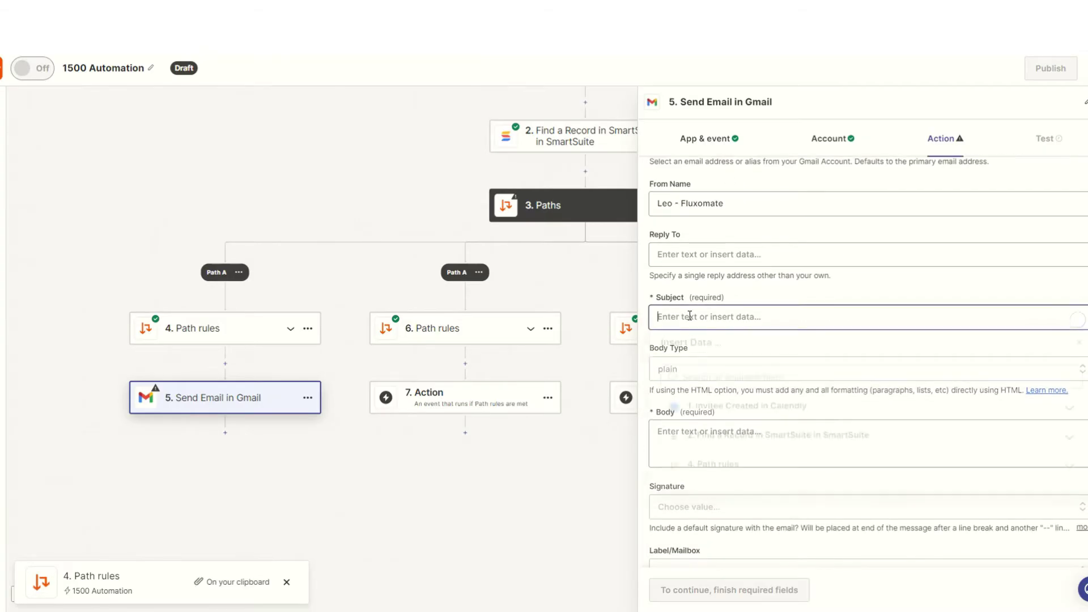
pyautogui.write('Bo')
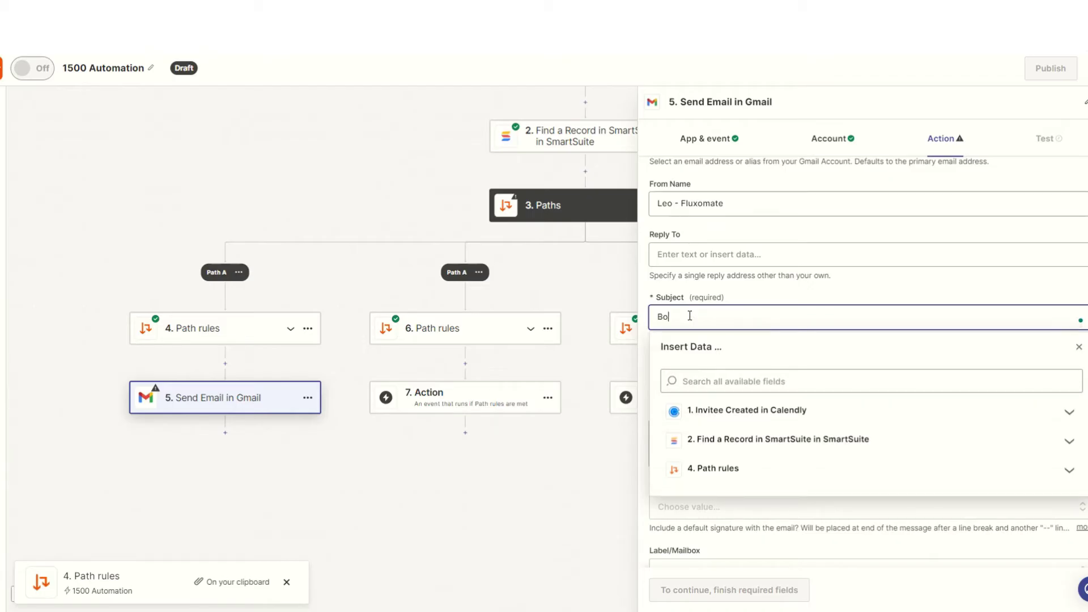
pyautogui.write('oking Confirmation + Free Value')
pyautogui.click(799, 287)
# Set the email's body type to html
pyautogui.scroll(-1, 861, 391)
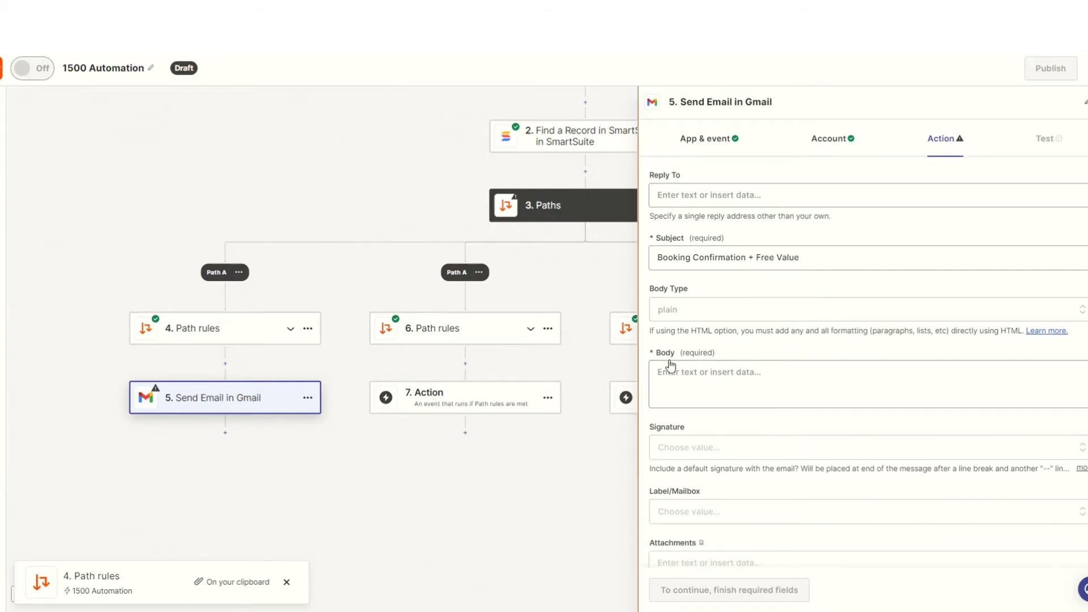
pyautogui.click(696, 309)
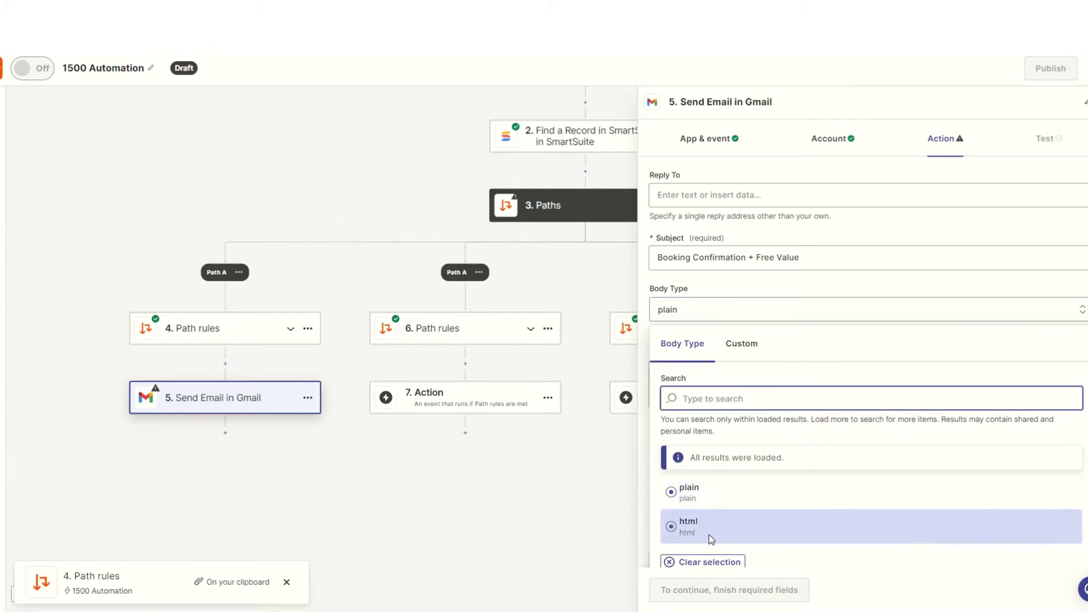
pyautogui.click(691, 527)
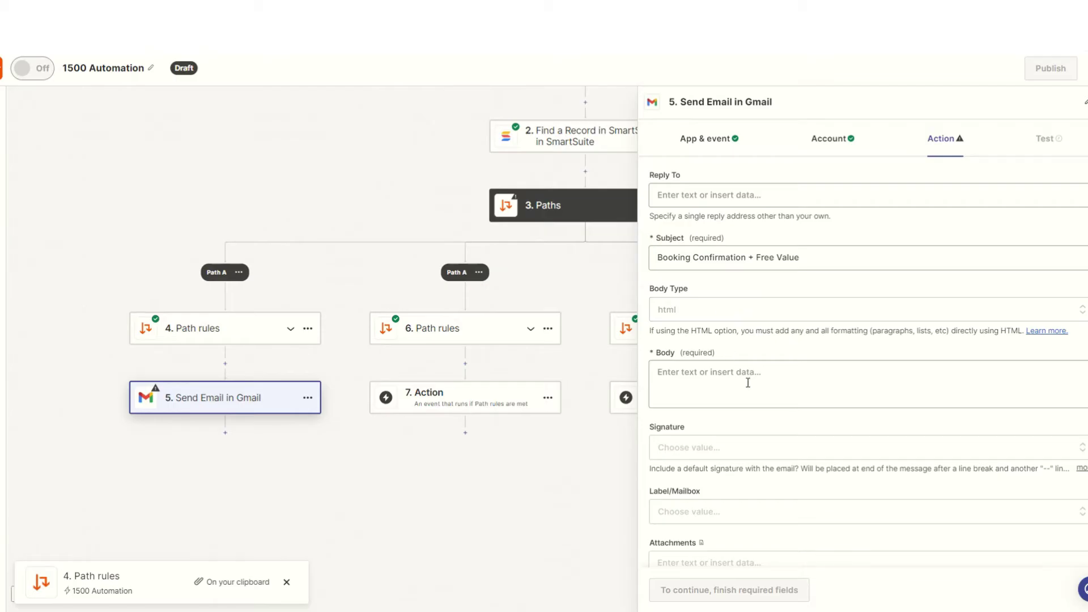
pyautogui.moveTo(715, 353)
pyautogui.mouseDown()
pyautogui.moveTo(656, 355)
pyautogui.moveTo(712, 353)
pyautogui.mouseUp()
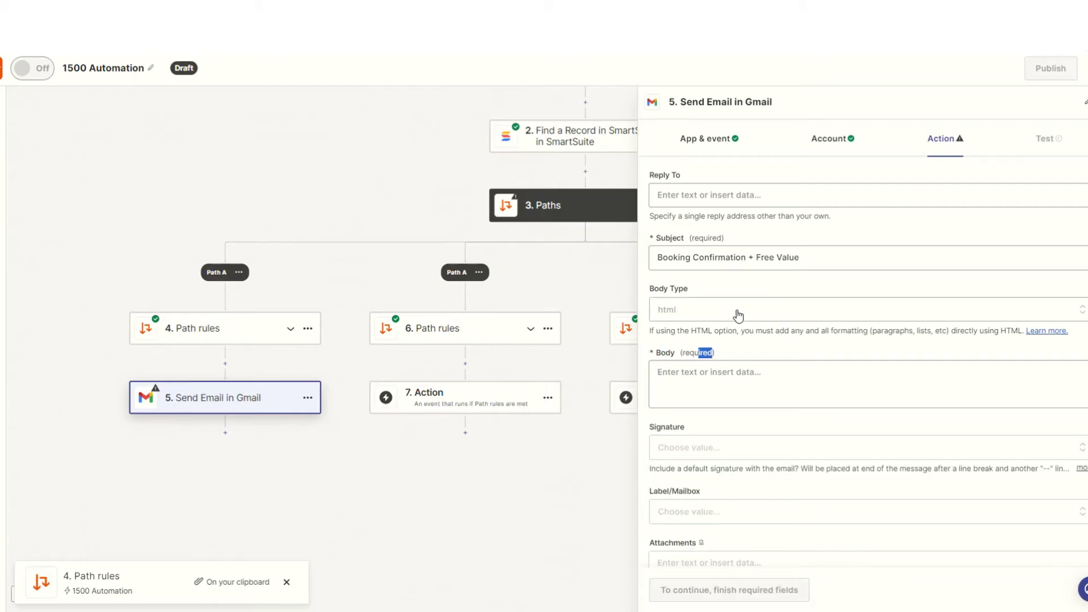
# Write the email body as "Here's some free value -> Link" followed by "Speak soon!" after a blank line
pyautogui.click(658, 390)
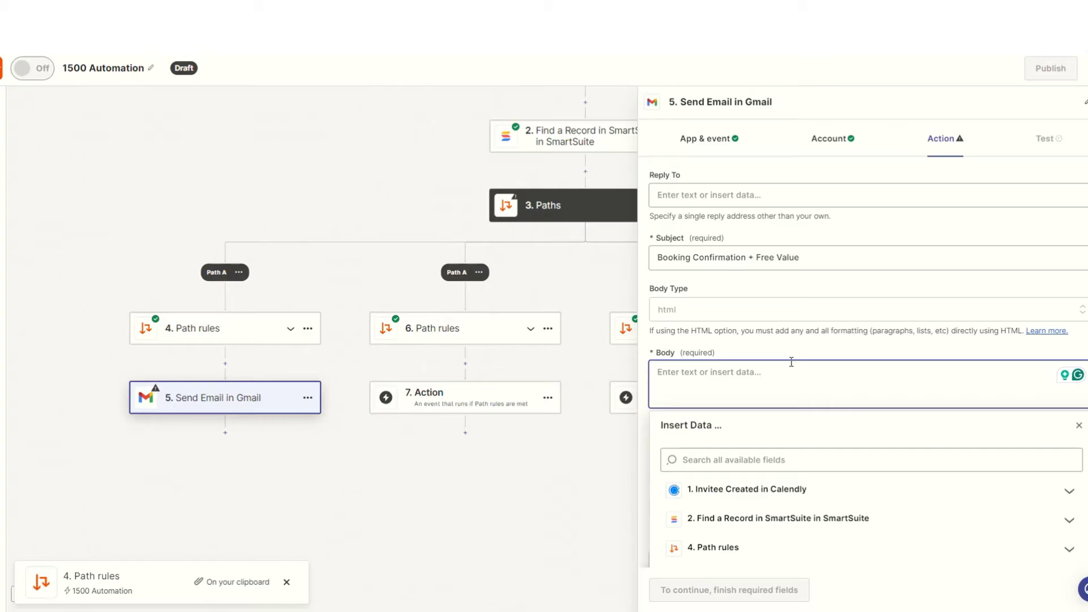
pyautogui.write("Here's some free value → Link   Speak soon!")
pyautogui.click(733, 387)
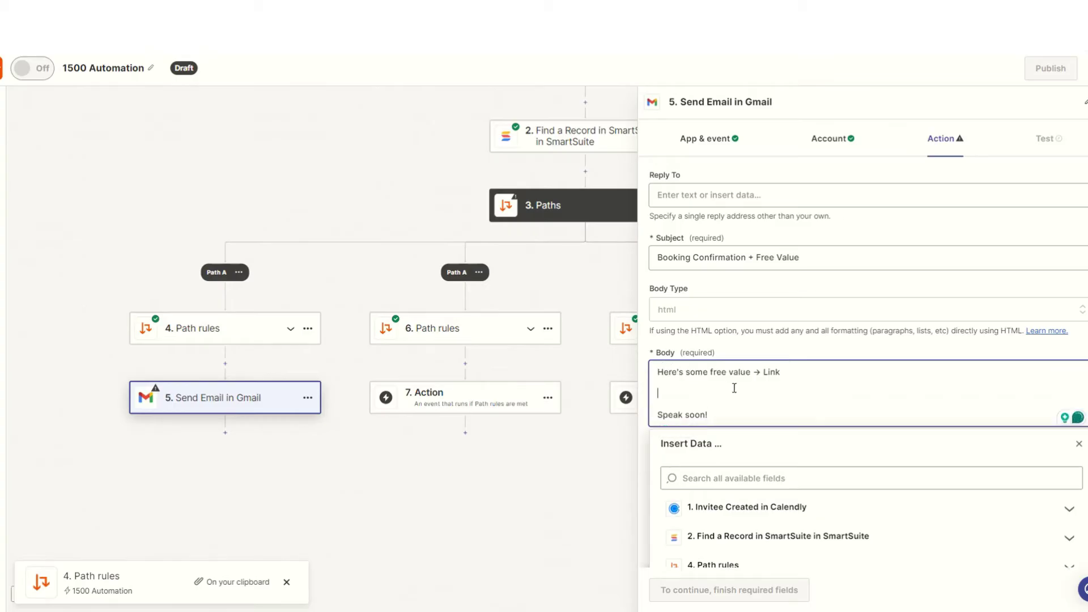
# Copy the email body text, switch to ChatGPT, and ask it to convert the text to HTML
pyautogui.moveTo(724, 418); pyautogui.dragTo(657, 372)
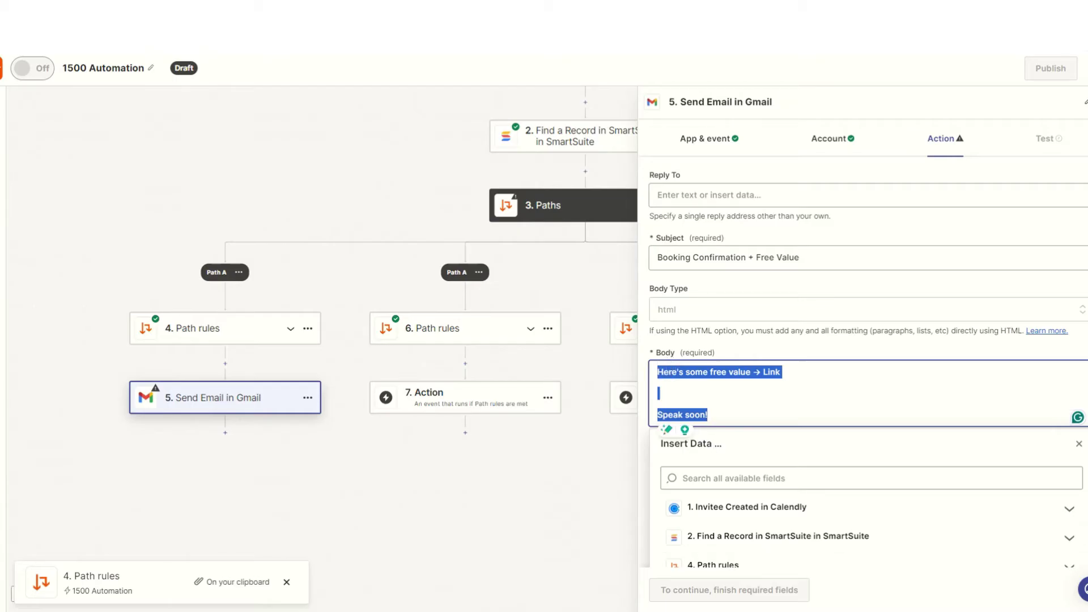
pyautogui.hotkey('alt', 'Tab')
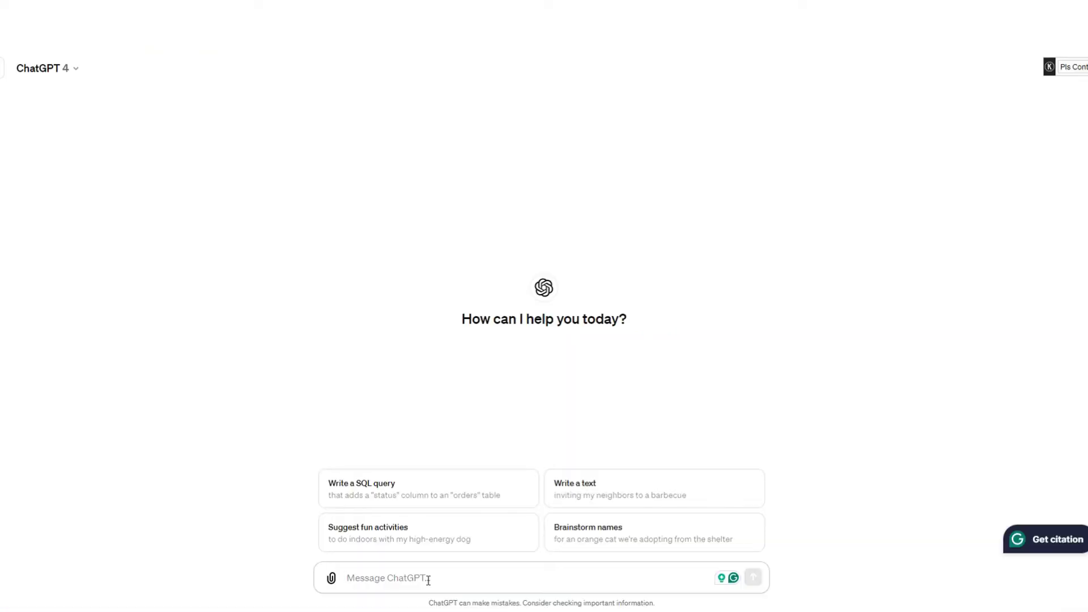
pyautogui.write('Cover')
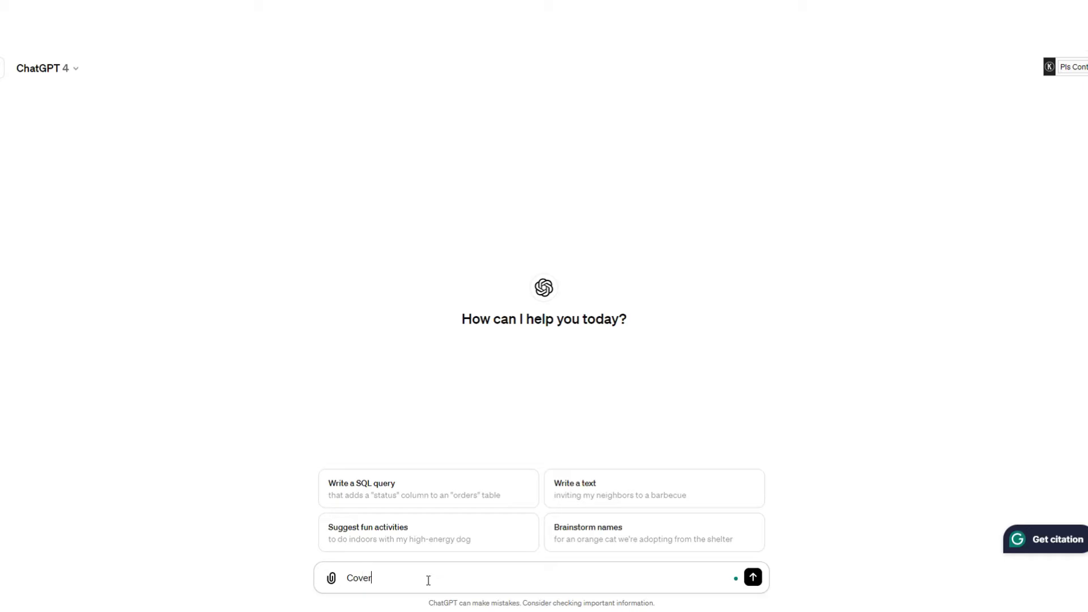
pyautogui.write('t')
pyautogui.write("this to HTML  Here's some free value -> Link  Speak soon!")
pyautogui.press('Return')
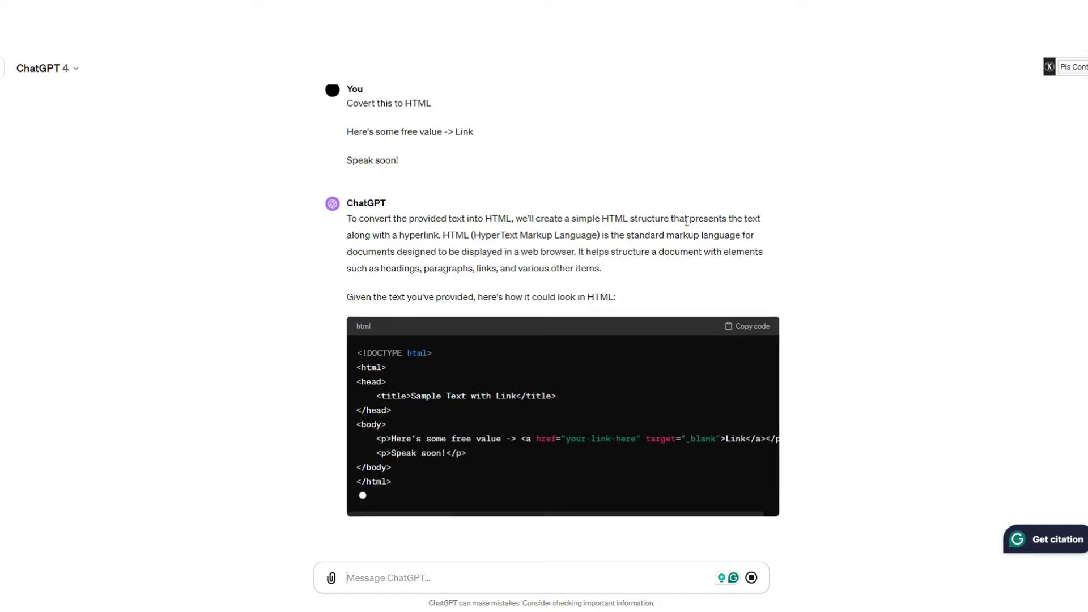
# Return to the Zap and replace the plain email body with the HTML code generated by ChatGPT
pyautogui.click(749, 253)
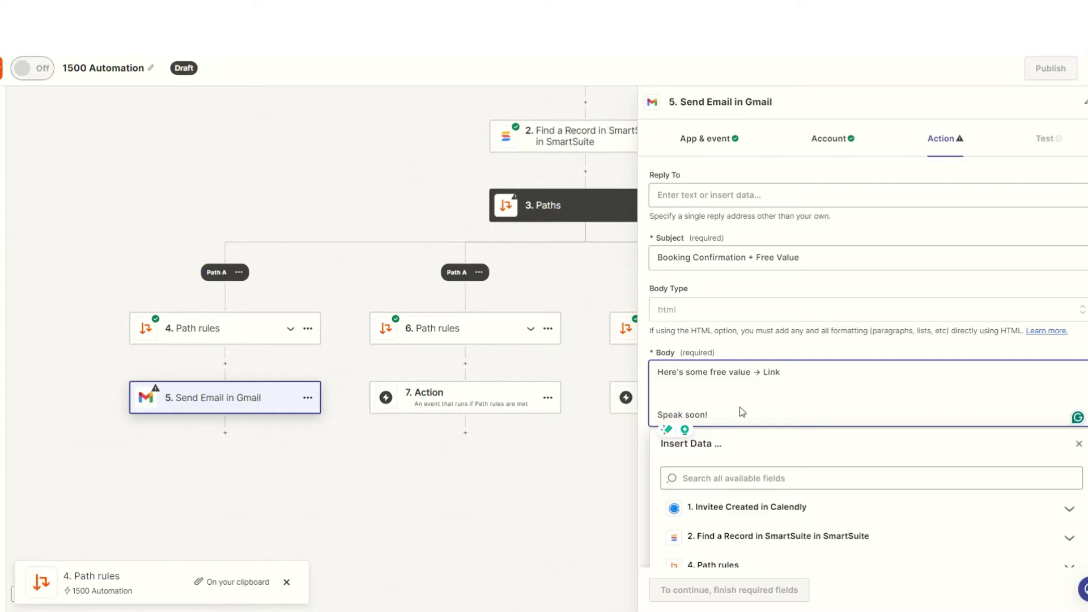
pyautogui.hotkey('ctrl', 'a')
pyautogui.hotkey('ctrl', 'v')
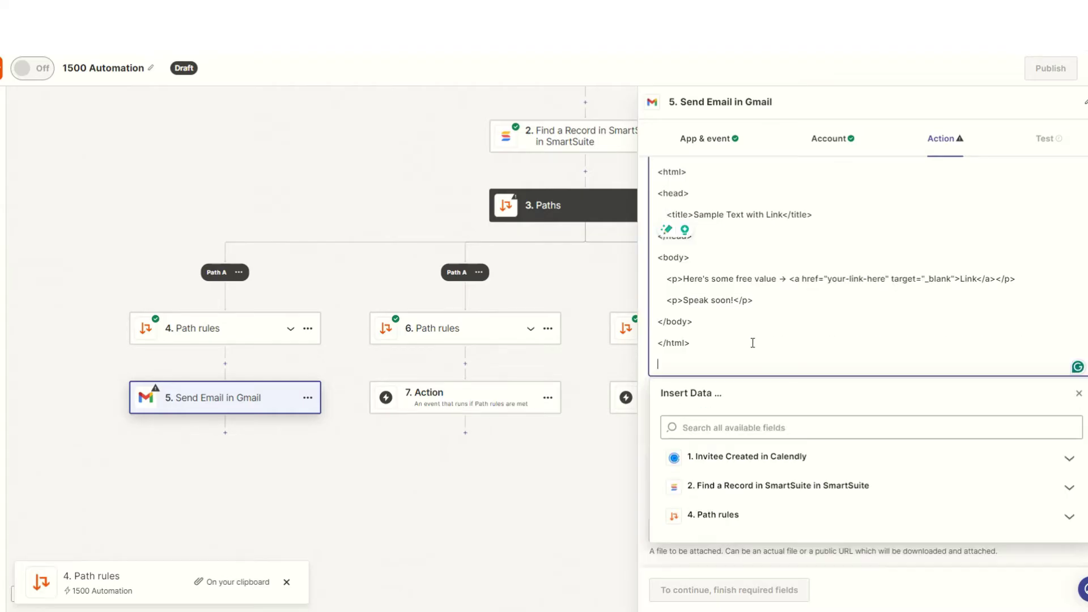
# Choose the Gmail account's default signature for the email
pyautogui.click(748, 380)
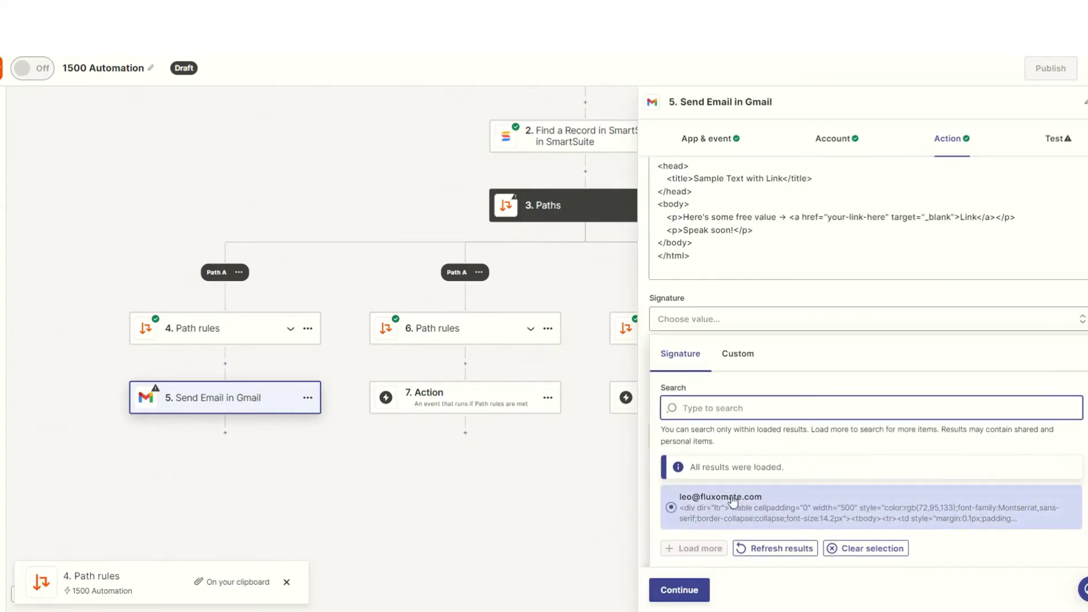
pyautogui.click(737, 502)
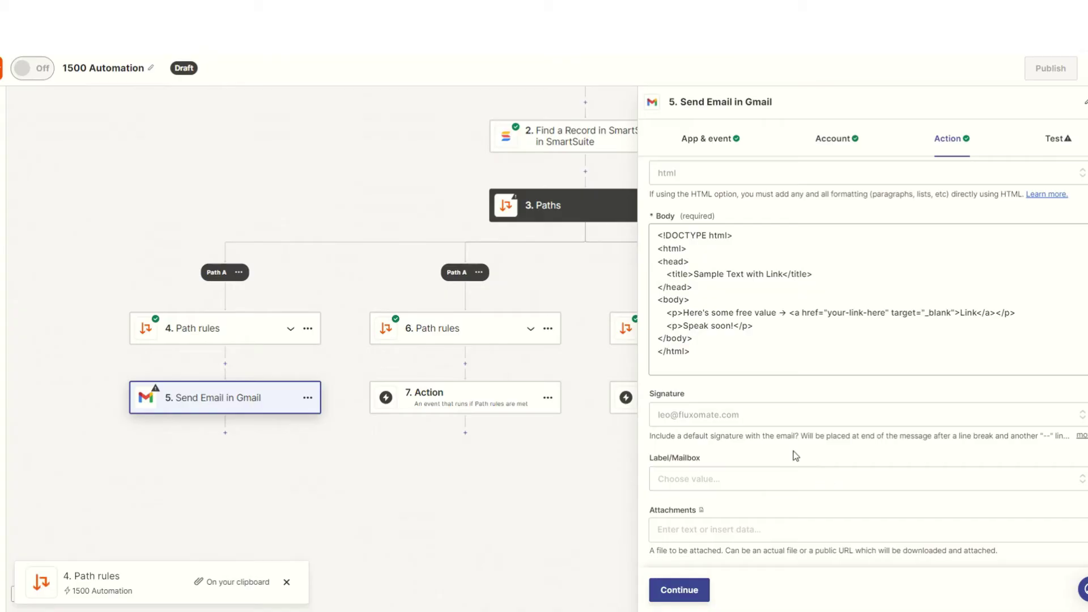
# Review the email's recipient and sender fields, and examine the received test email's text and signature in Gmail
pyautogui.scroll(8, 791, 454)
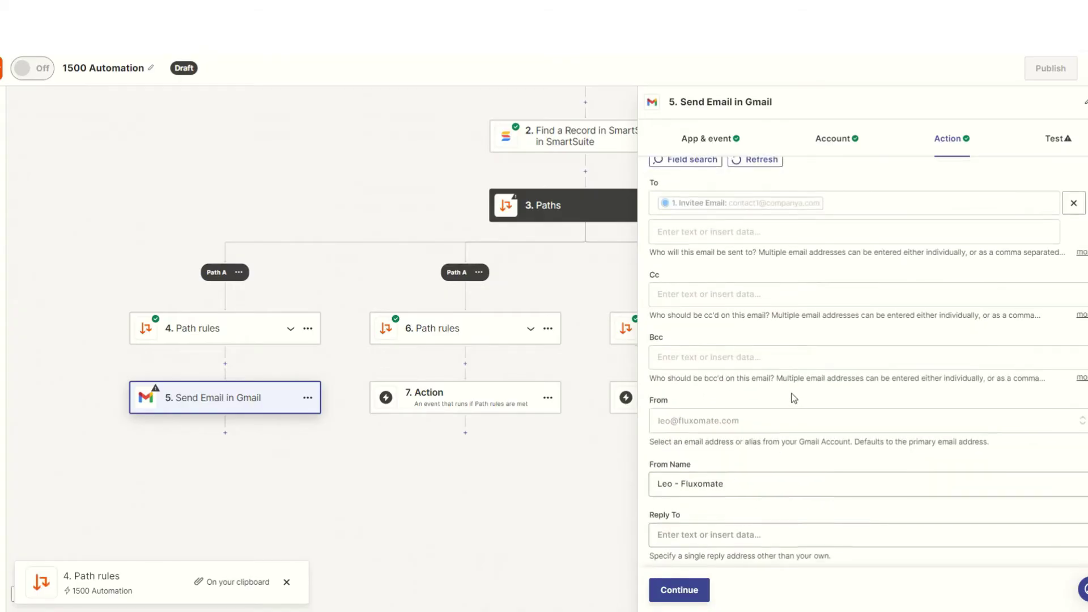
pyautogui.scroll(1, 838, 396)
pyautogui.click(845, 220)
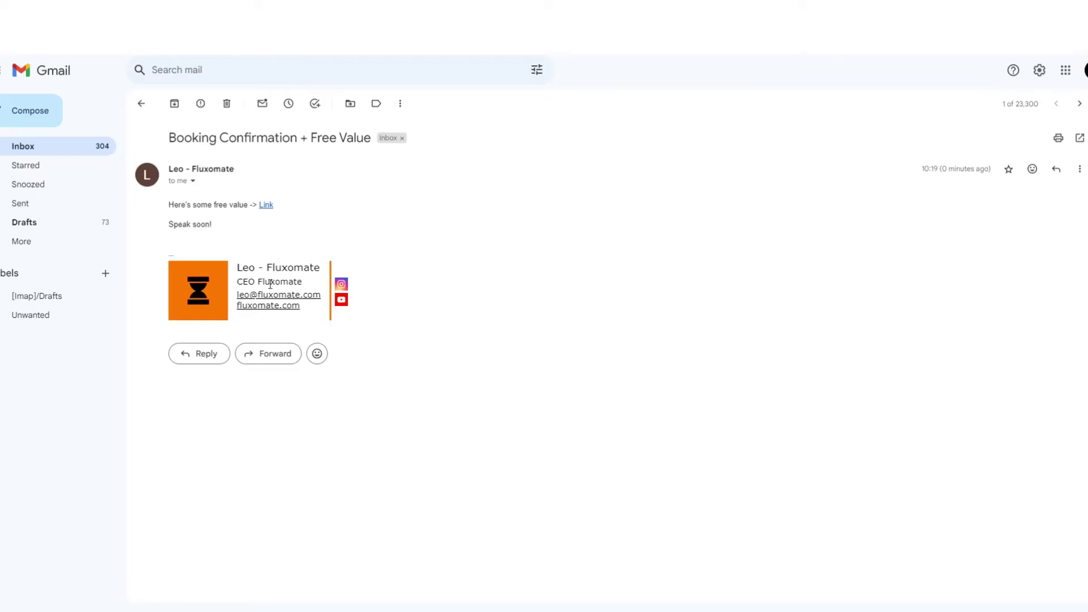
pyautogui.moveTo(167, 207); pyautogui.dragTo(228, 227)
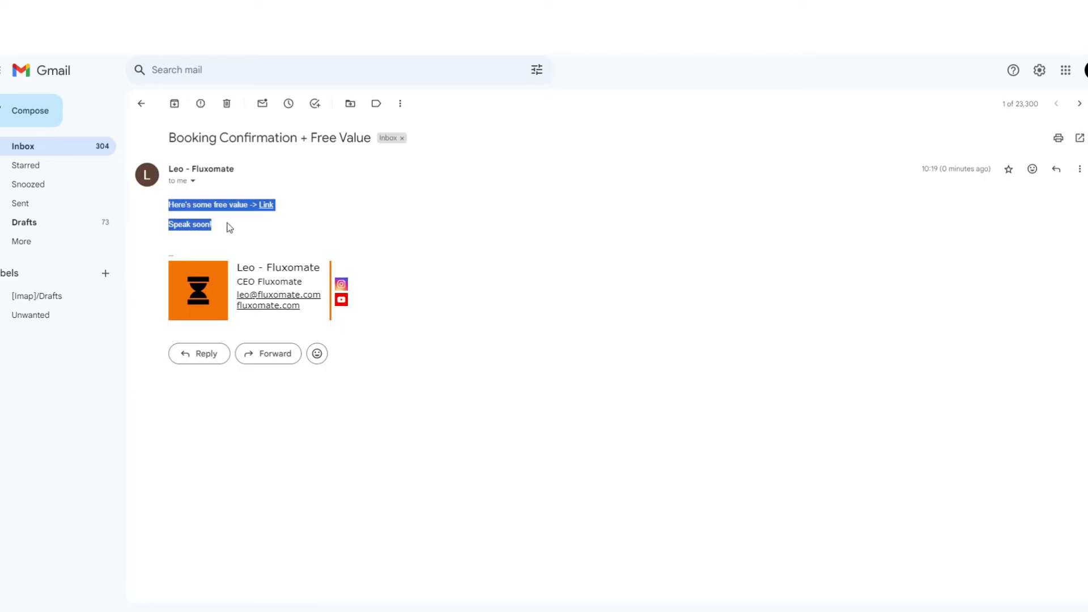
pyautogui.click(229, 227)
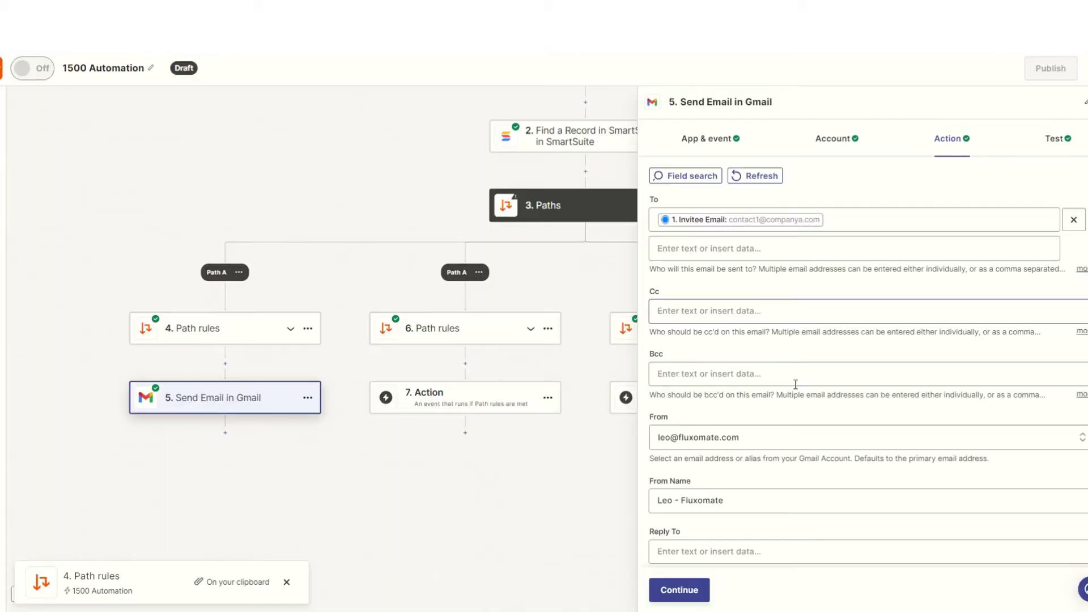
# Try adding Calendly's Questions And Responses 1 Answer value to the end of the email subject, and remove it again
pyautogui.scroll(-2, 773, 471)
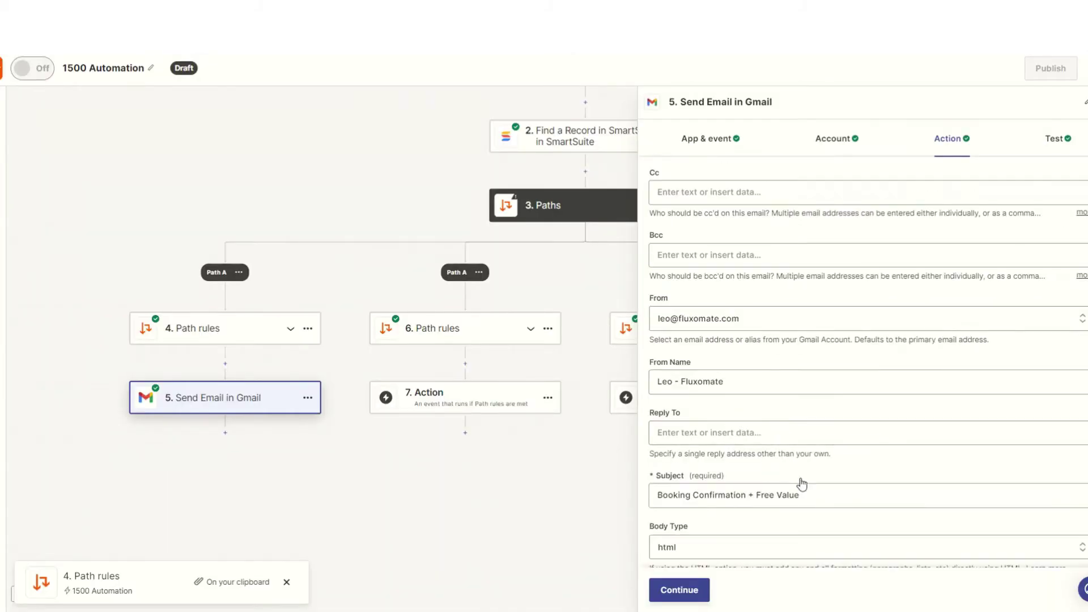
pyautogui.click(824, 496)
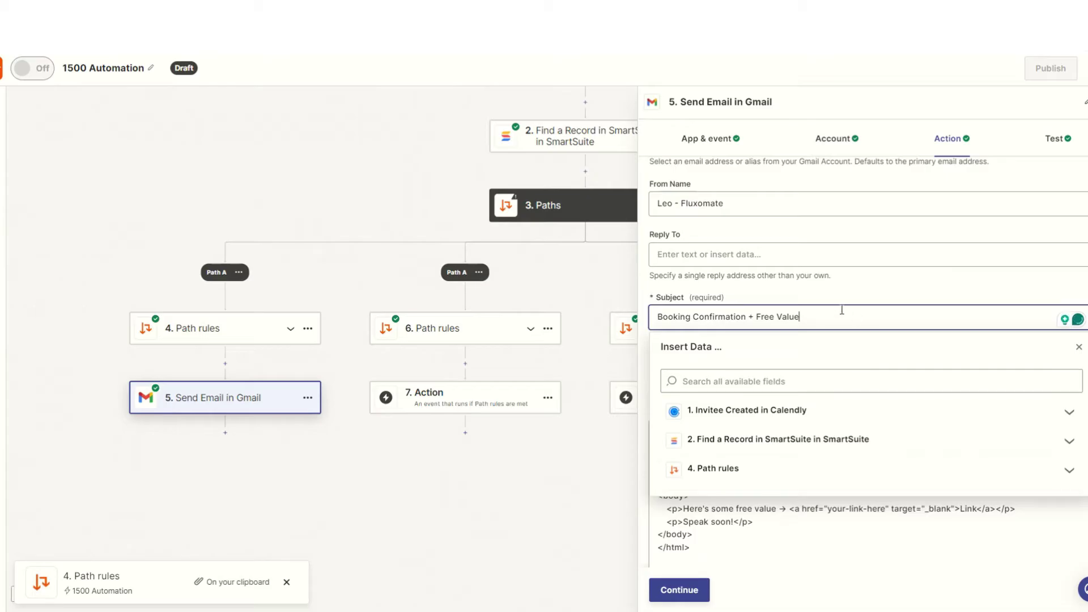
pyautogui.click(836, 320)
pyautogui.click(819, 316)
pyautogui.click(776, 417)
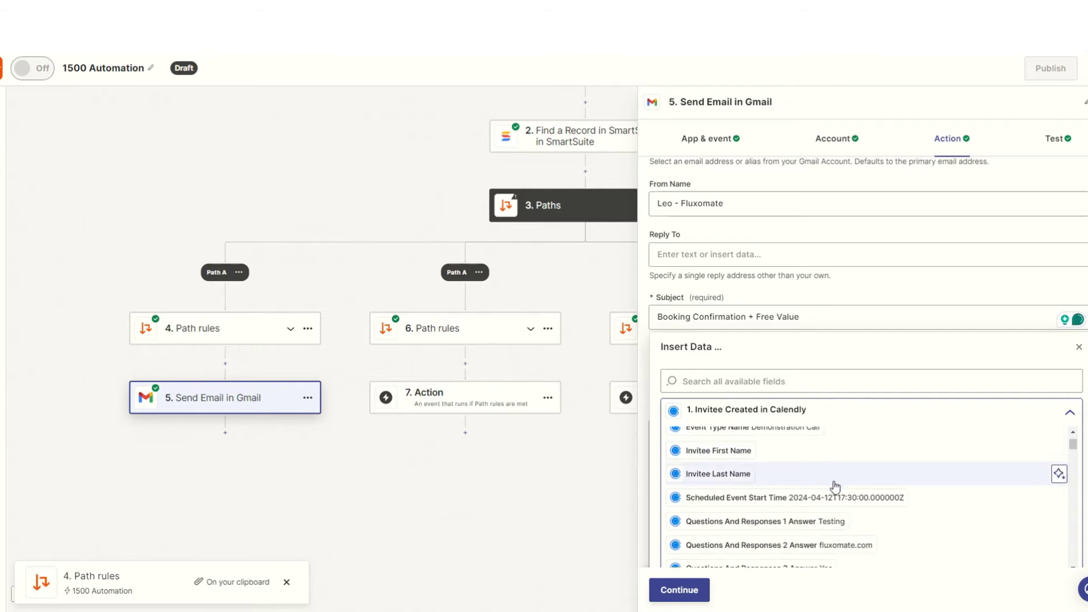
pyautogui.scroll(-2, 816, 499)
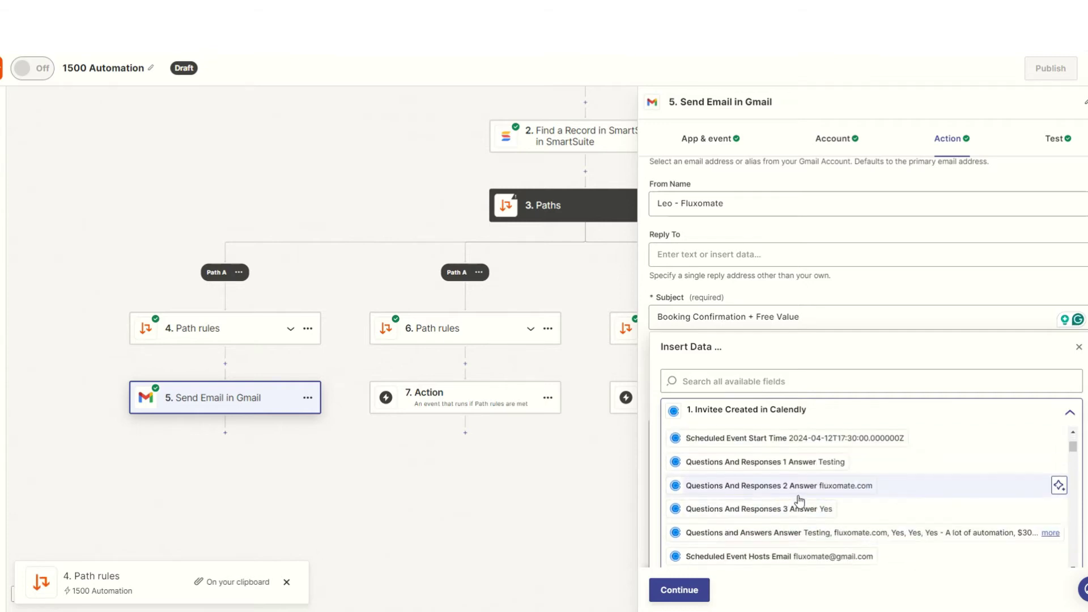
pyautogui.click(760, 462)
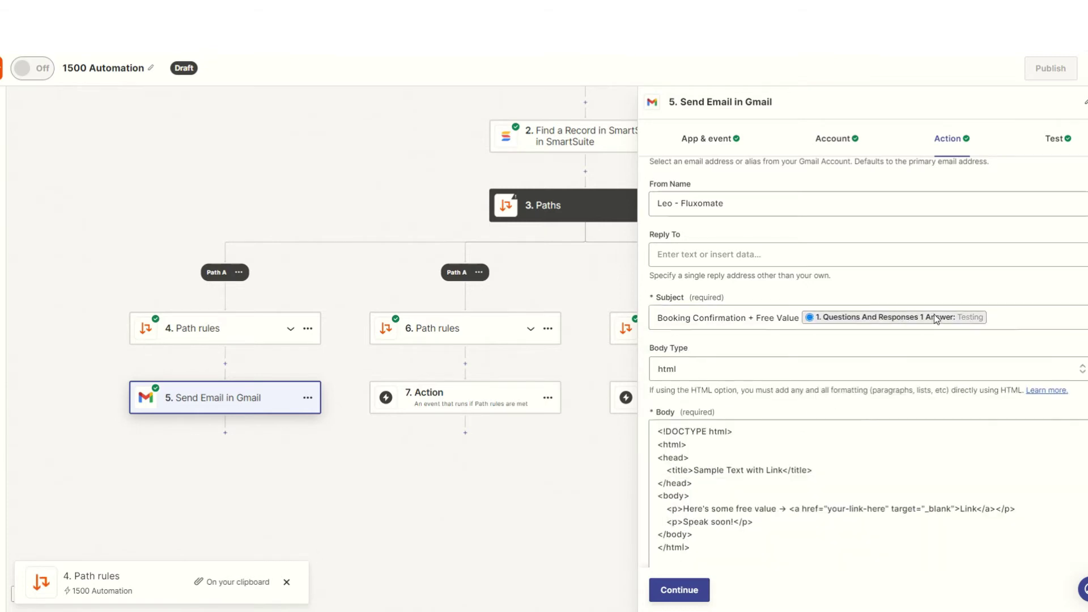
pyautogui.click(1010, 315)
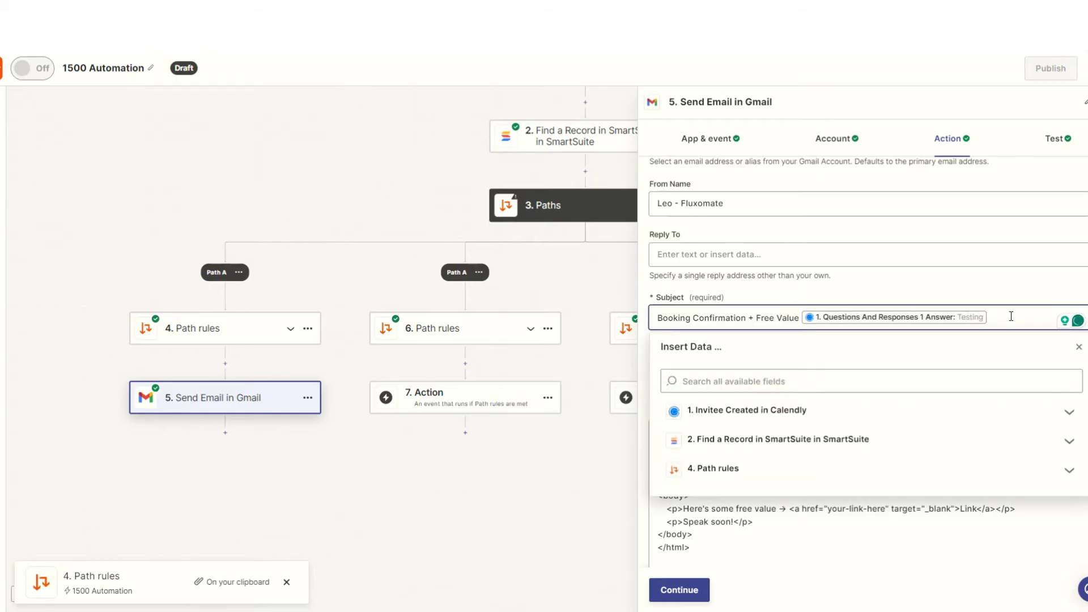
pyautogui.press('BackSpace')
# Rename the Gmail step to "Free Value #1"
pyautogui.click(773, 97)
pyautogui.write('FR')
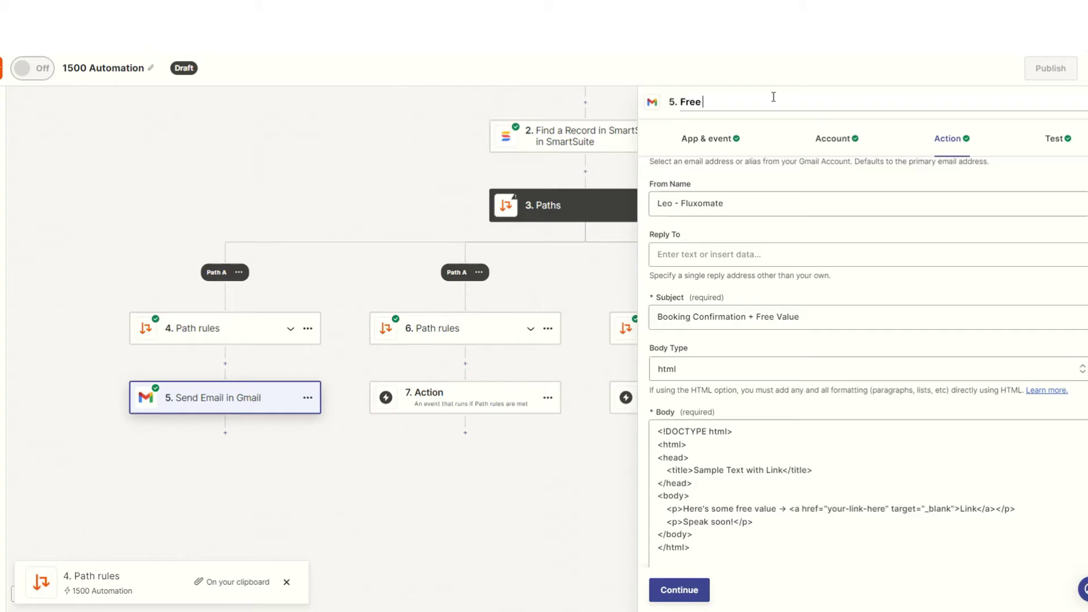
pyautogui.write('ee Value #1')
pyautogui.press('Return')
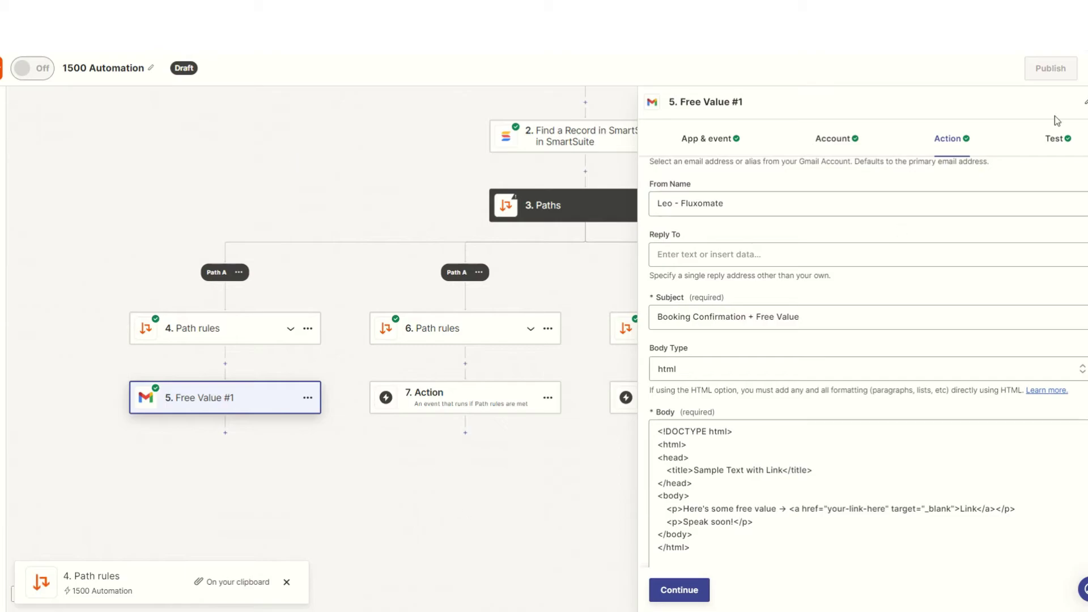
# Add a ChatGPT step with the Conversation event below the Free Value #1 step in the first path
pyautogui.click(309, 364)
pyautogui.moveTo(283, 392); pyautogui.dragTo(391, 346)
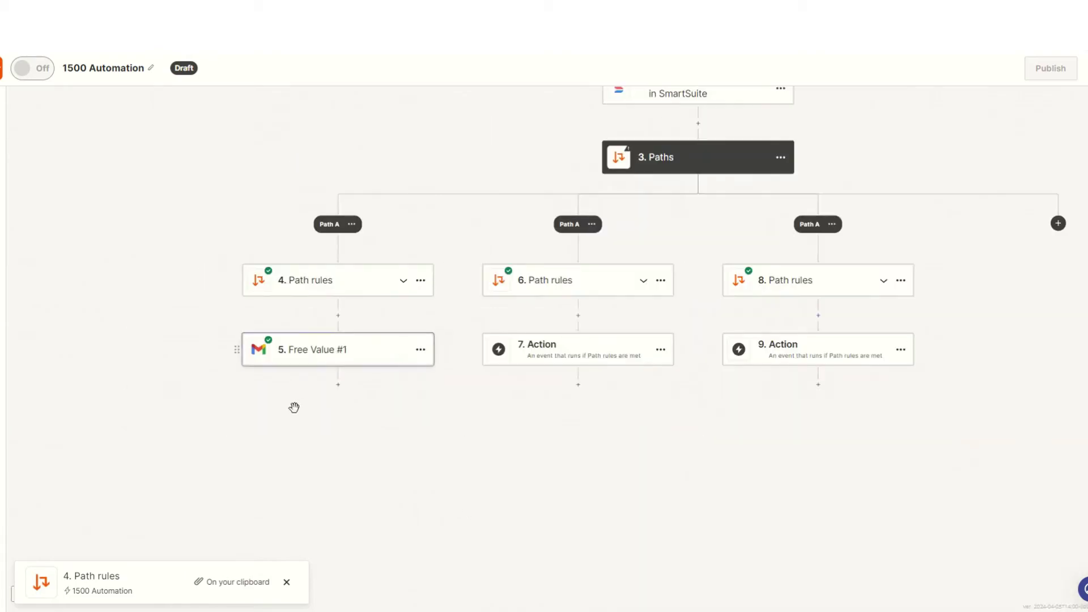
pyautogui.scroll(5, 309, 395)
pyautogui.scroll(-5, 400, 371)
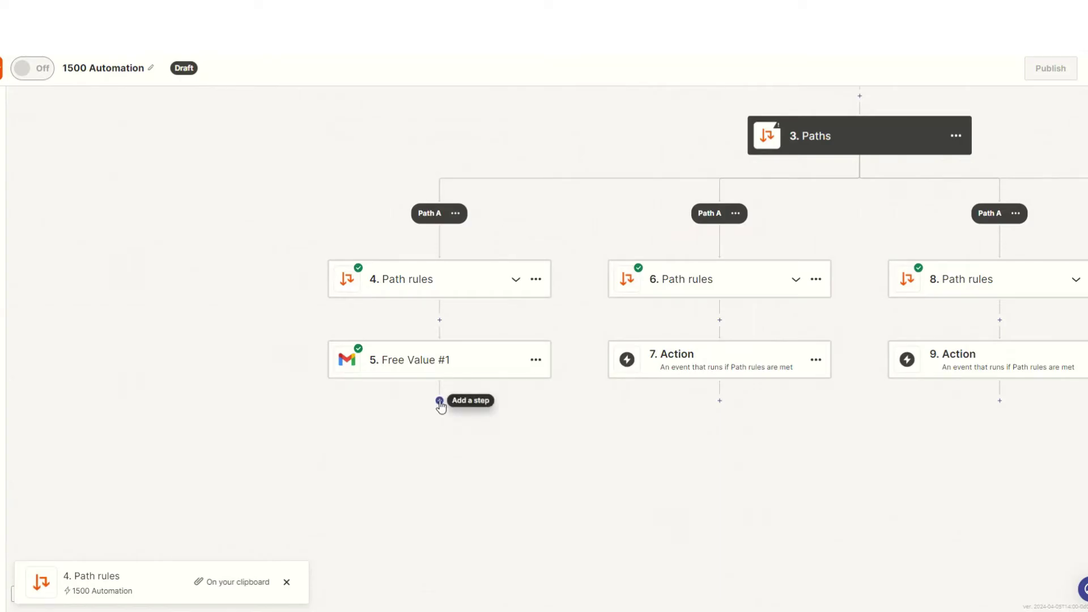
pyautogui.click(440, 401)
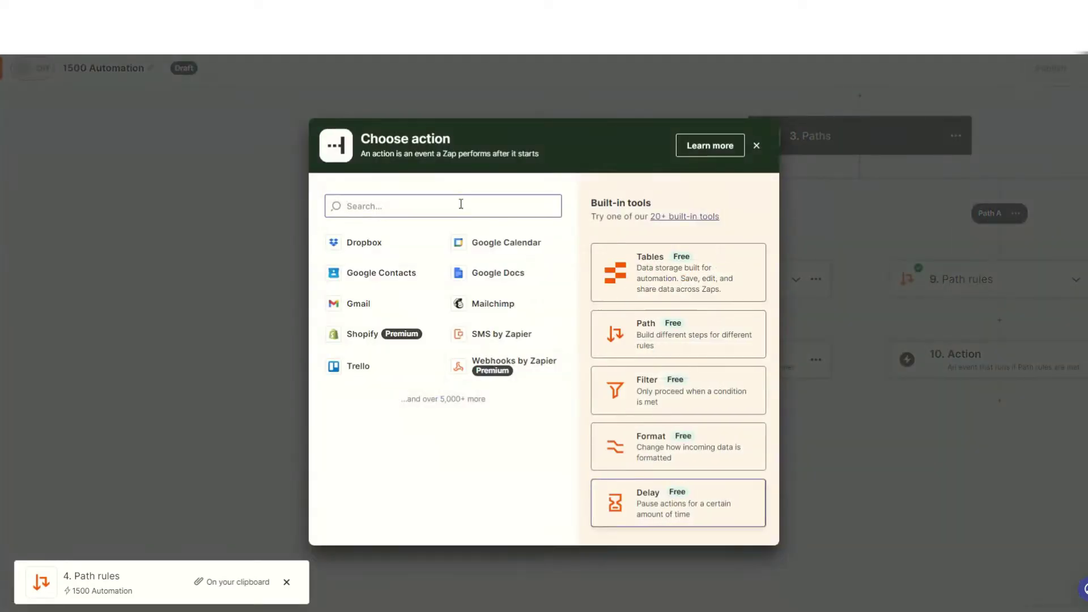
pyautogui.write('chat')
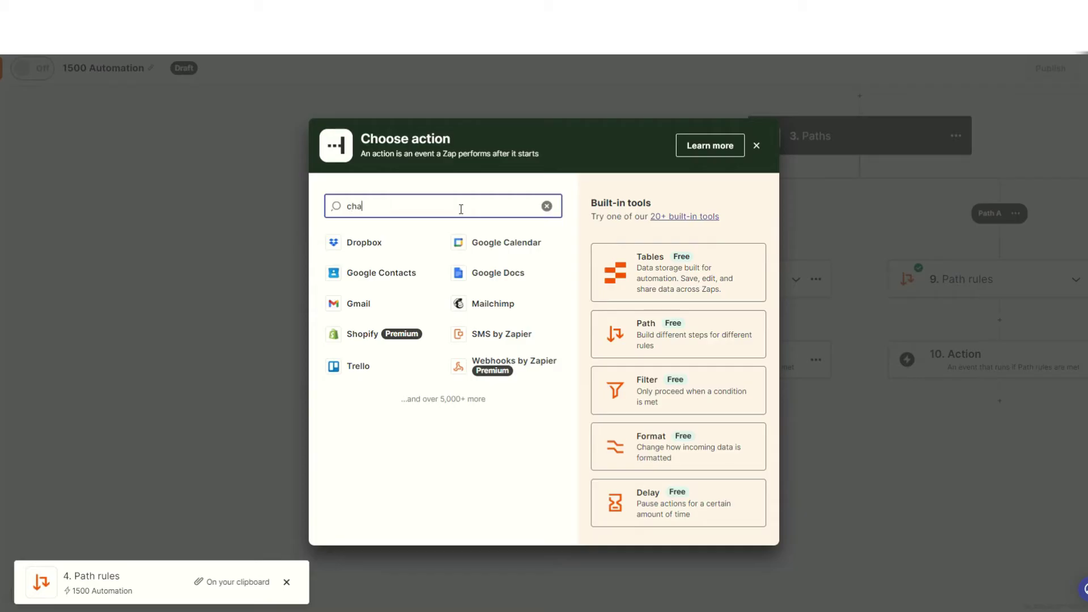
pyautogui.click(432, 254)
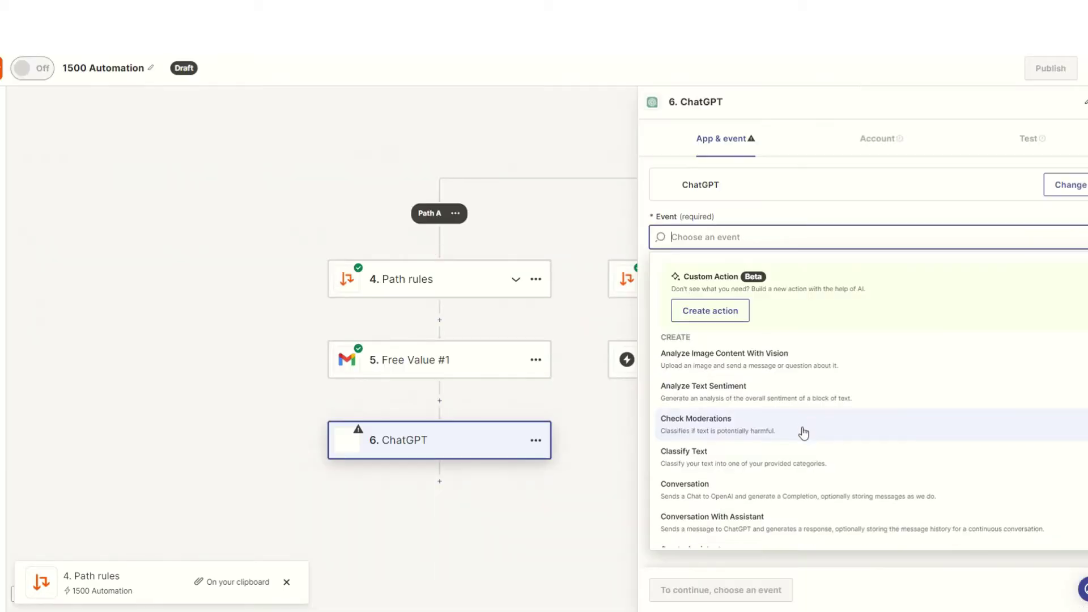
pyautogui.scroll(-2, 793, 439)
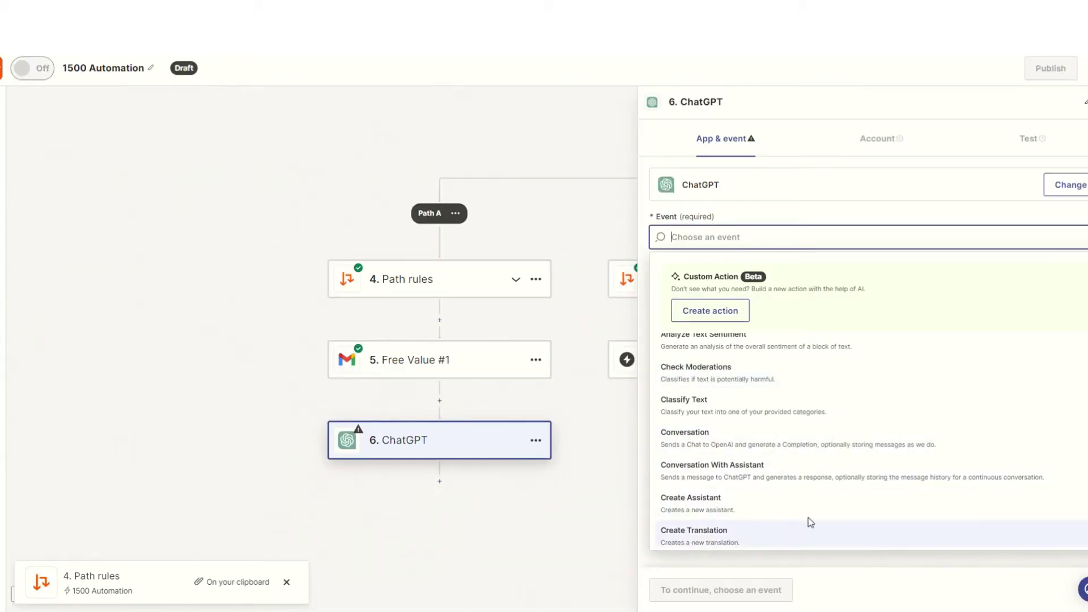
pyautogui.click(779, 438)
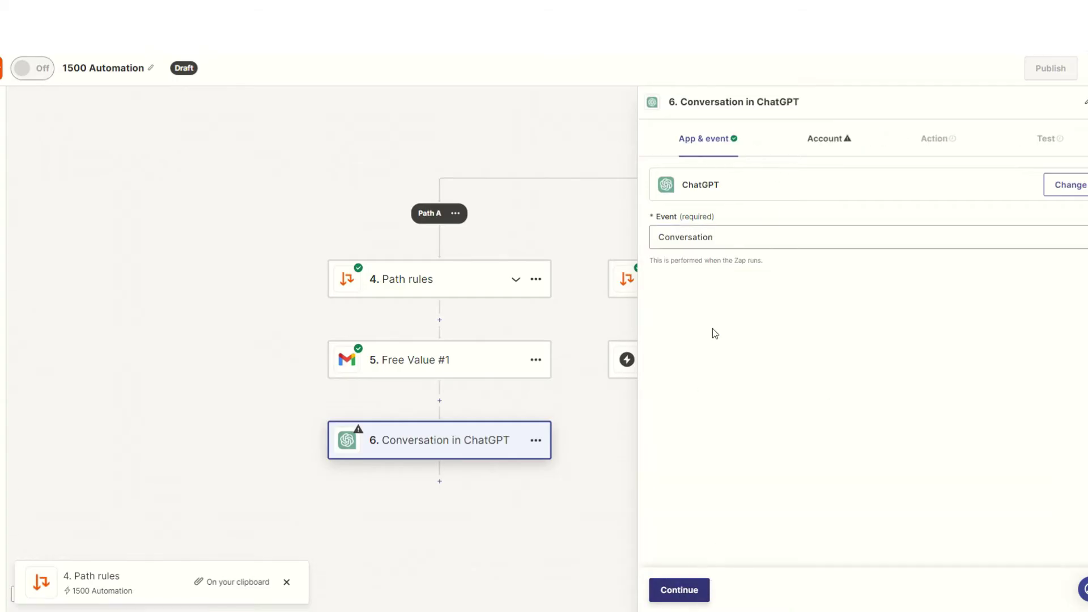
# Connect the ChatGPT account and set User Message to "Check out this website and summarise what they do for me website →" plus Questions And Responses 2 Answer
pyautogui.click(681, 594)
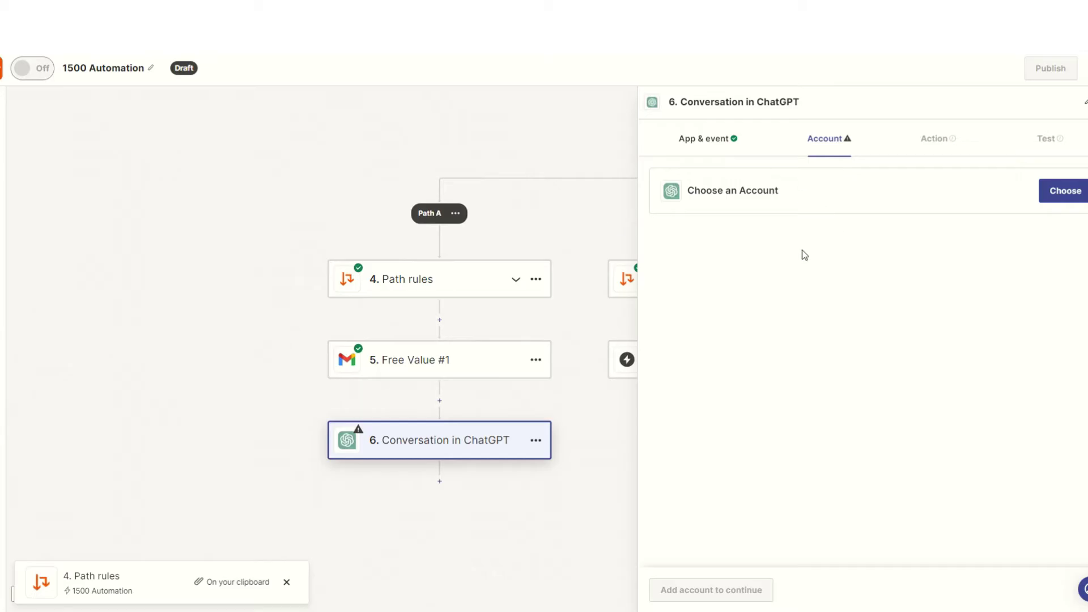
pyautogui.click(1069, 195)
pyautogui.click(708, 291)
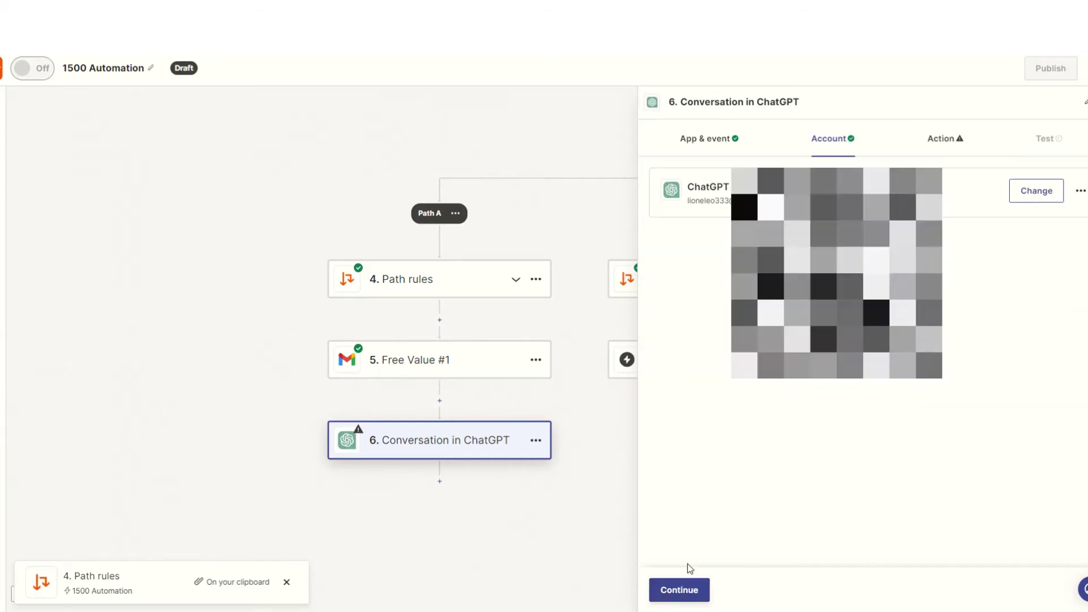
pyautogui.click(685, 589)
pyautogui.scroll(-2, 783, 381)
pyautogui.click(767, 228)
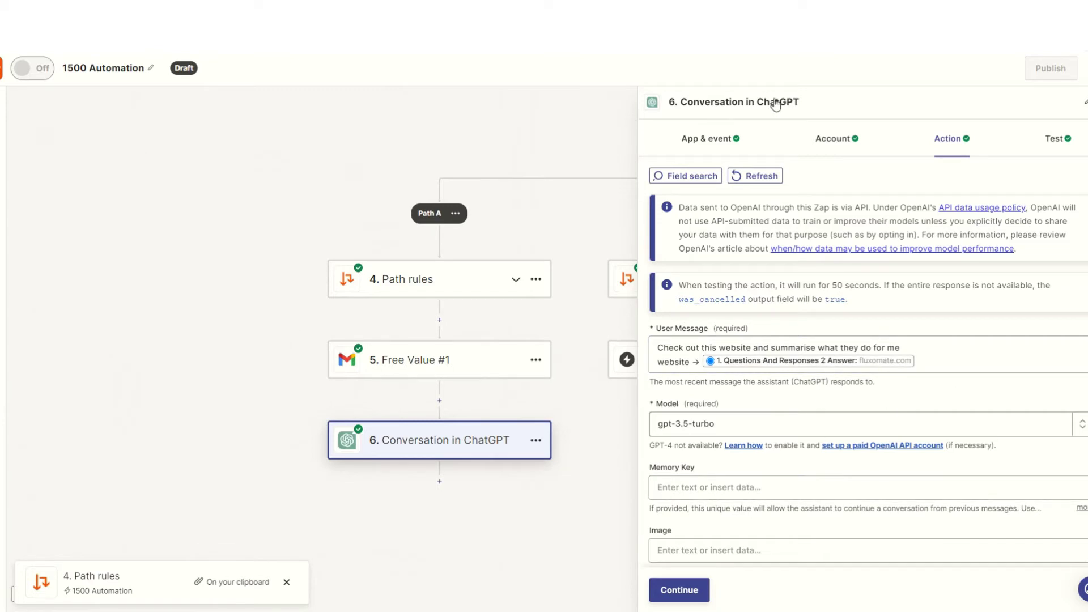
# Review ChatGPT's test reply and rename the step to "Research Potential LEad"
pyautogui.click(1046, 147)
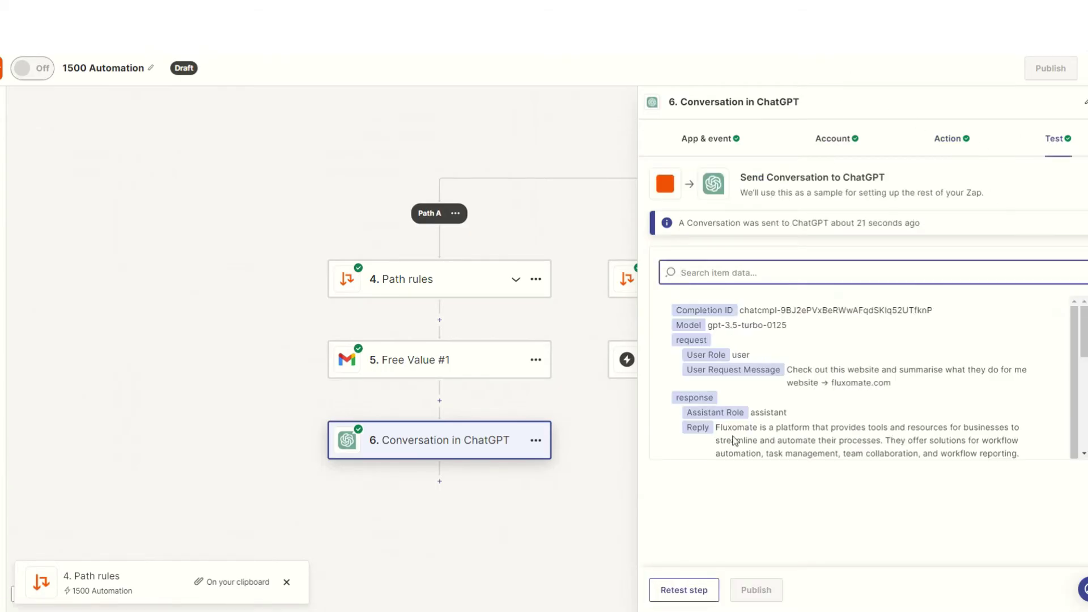
pyautogui.scroll(-3, 757, 396)
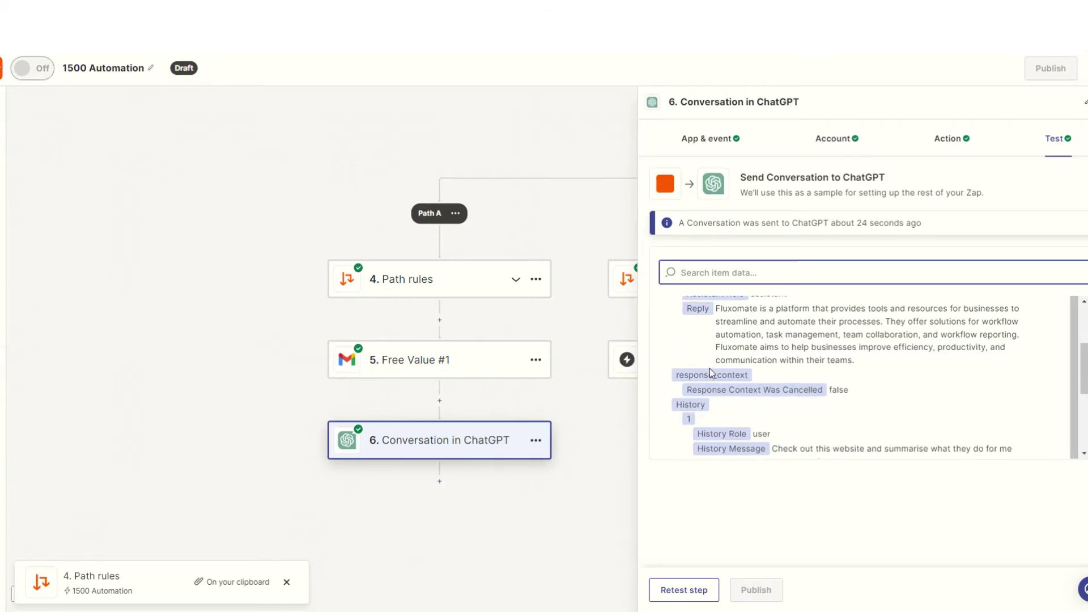
pyautogui.click(763, 102)
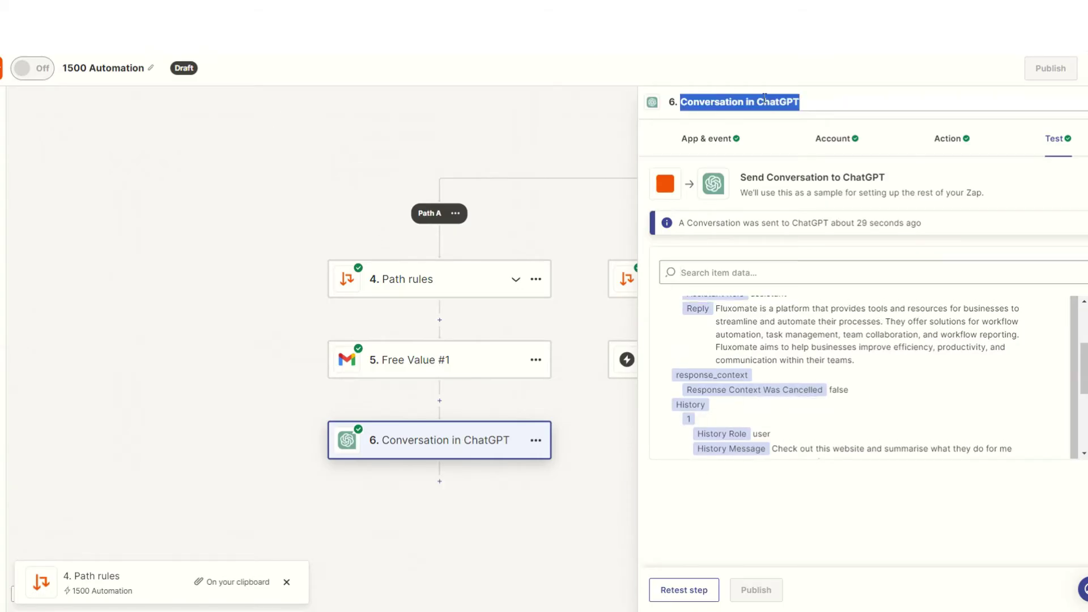
pyautogui.write('d')
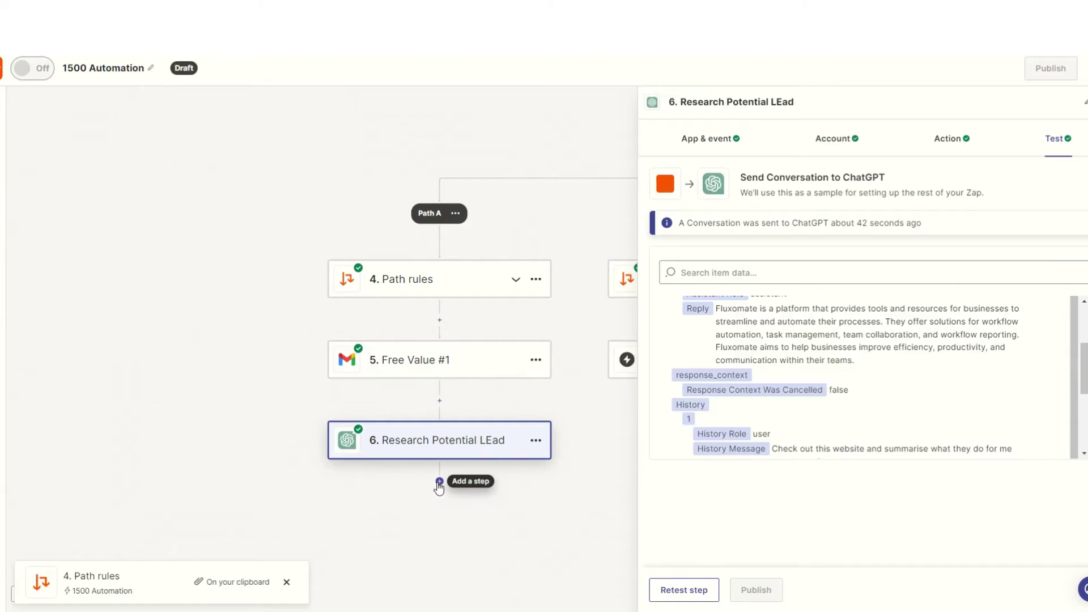
# Add a Slack step with the Send Channel Message event below the Research Potential LEad step
pyautogui.press('Escape')
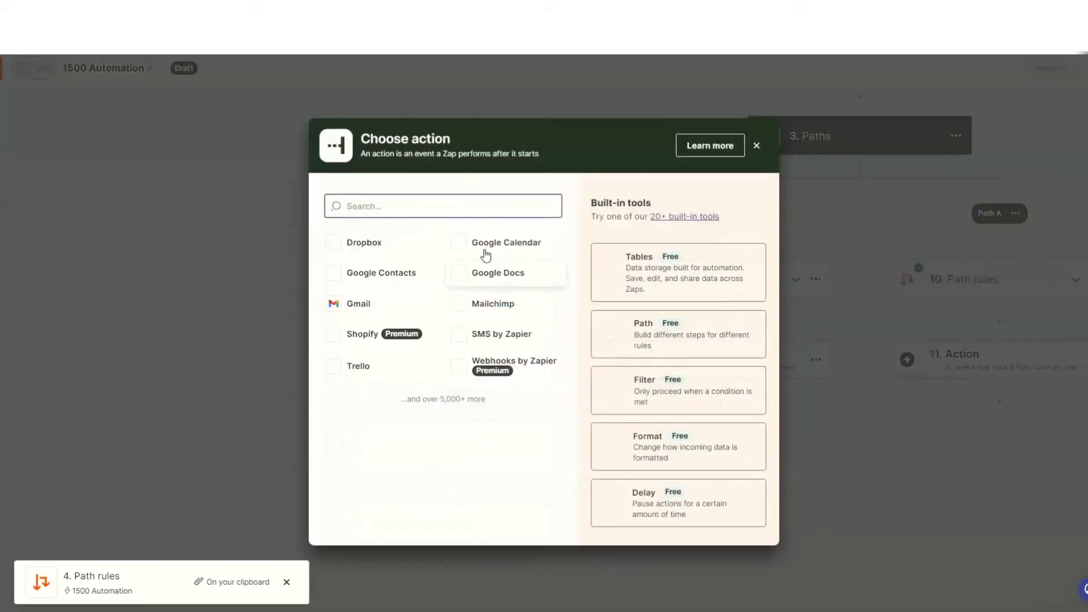
pyautogui.click(445, 206)
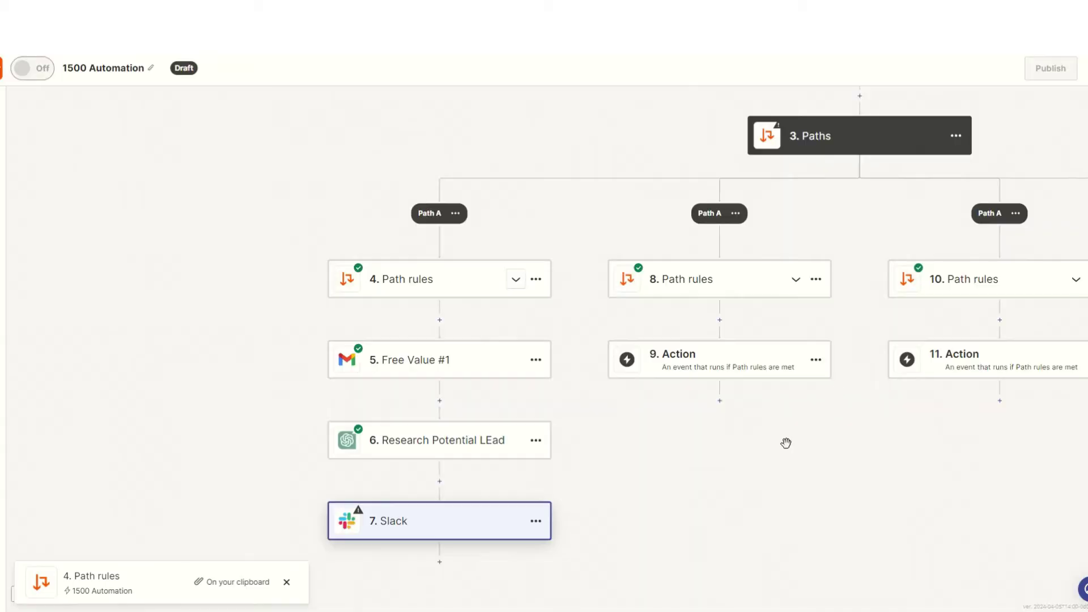
pyautogui.click(754, 238)
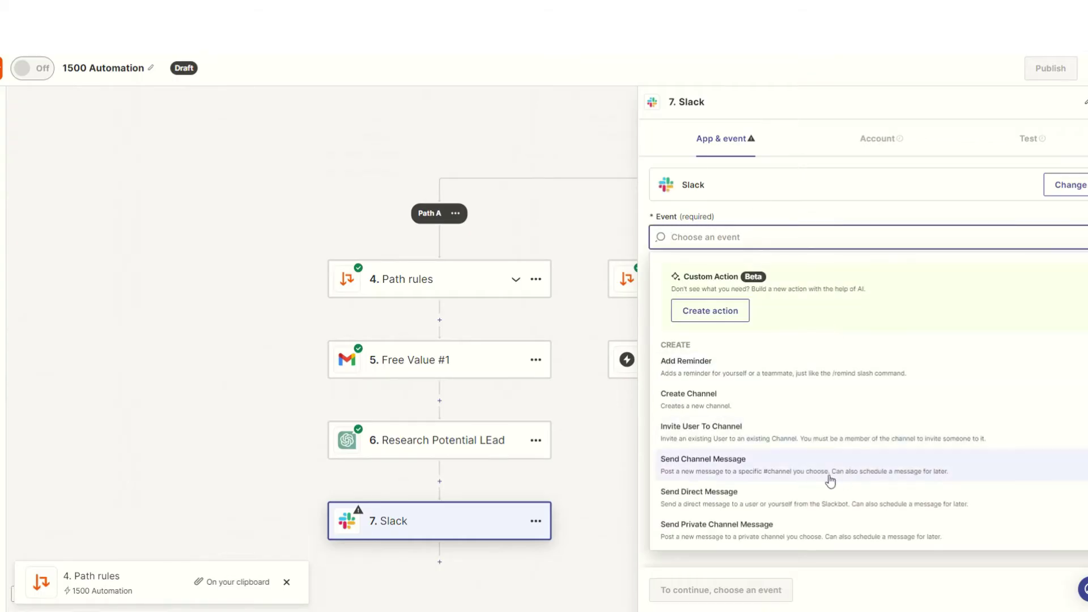
pyautogui.scroll(-2, 770, 431)
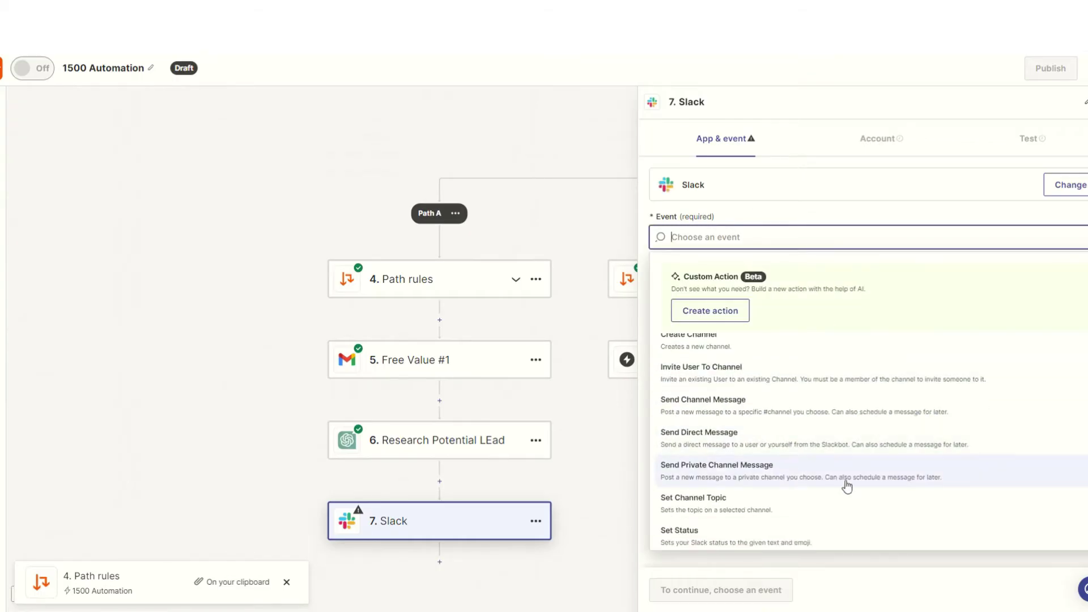
pyautogui.click(751, 412)
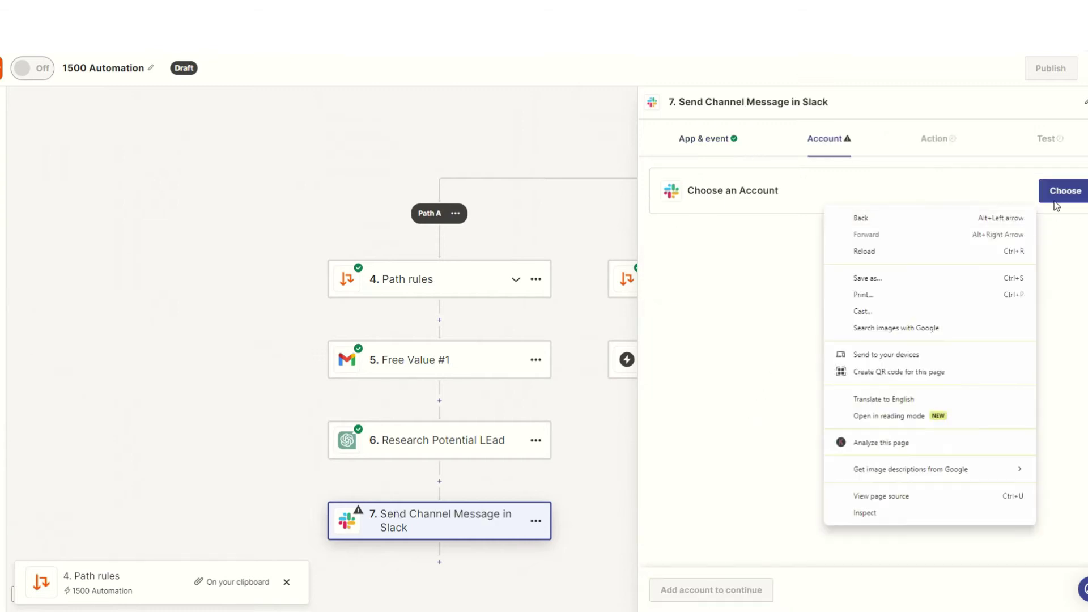
# Choose the Slack account and set the message's channel to testing
pyautogui.click(747, 225)
pyautogui.click(747, 226)
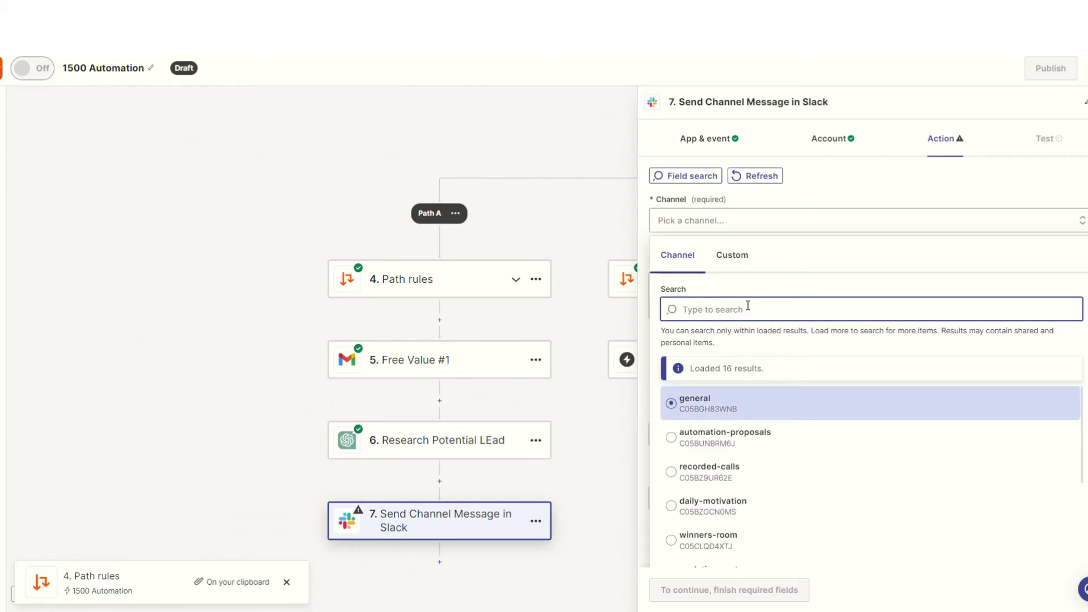
pyautogui.write('tes')
pyautogui.click(753, 409)
# Write the Slack message text "New Sales Call Booked with" followed by Calendly's Questions And Responses 1 Answer value
pyautogui.click(775, 289)
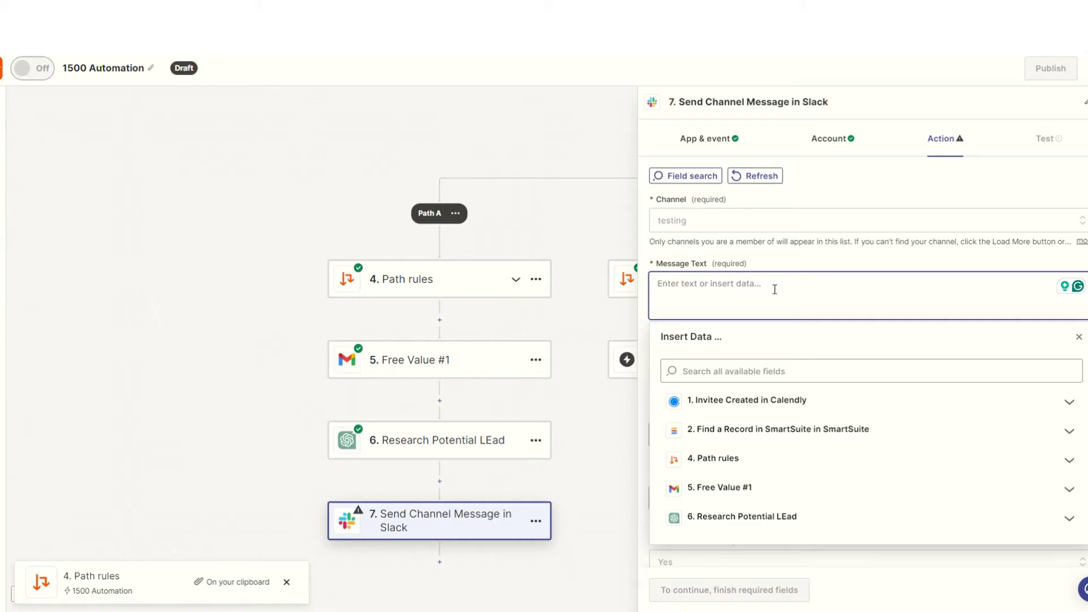
pyautogui.write('New Sales Call Booked with')
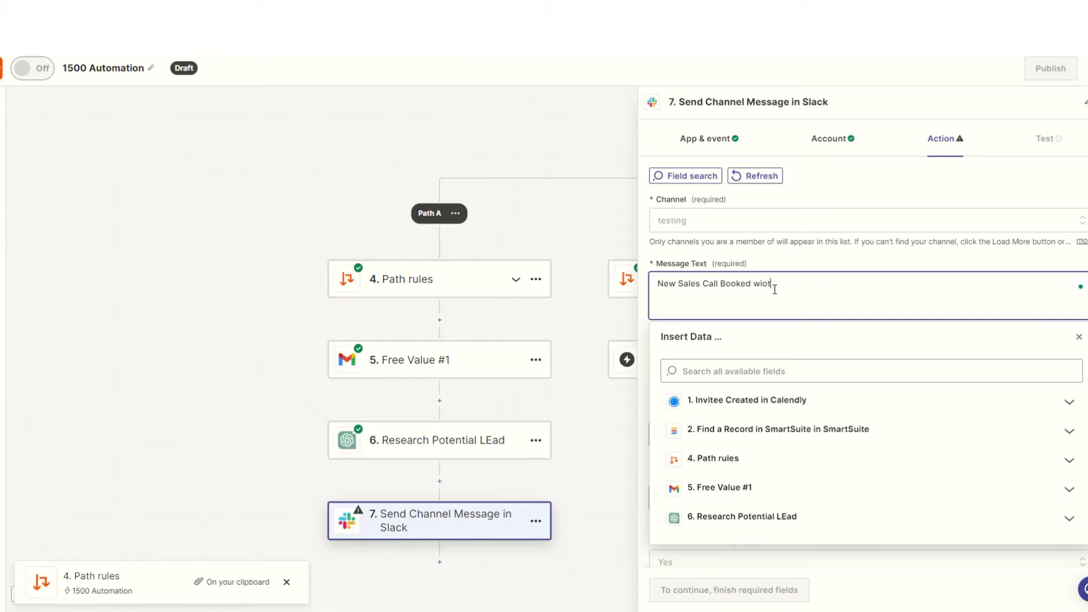
pyautogui.click(782, 402)
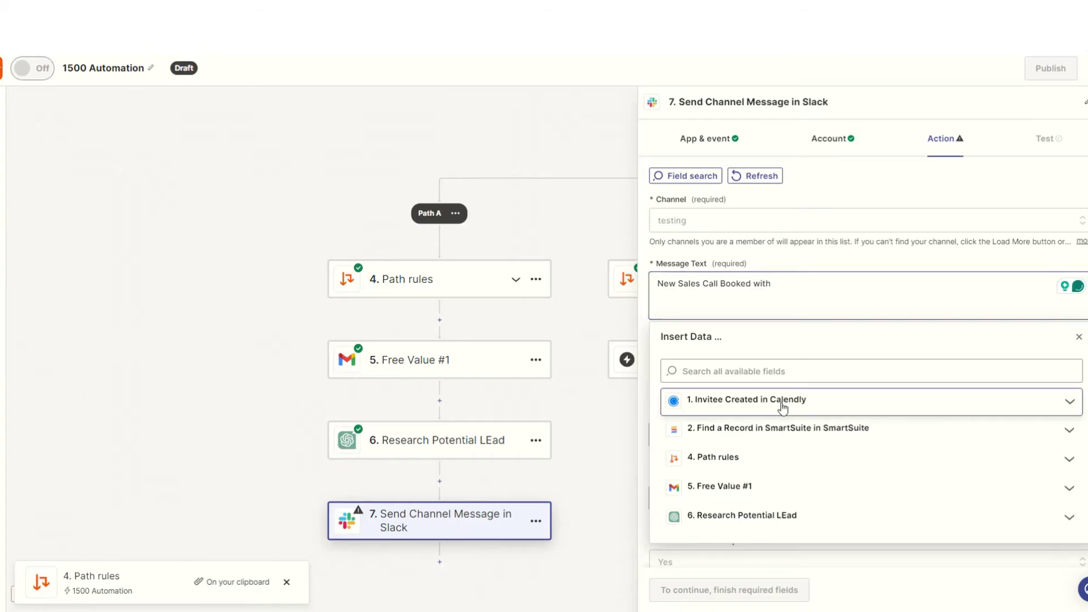
pyautogui.scroll(-1, 816, 491)
pyautogui.click(816, 510)
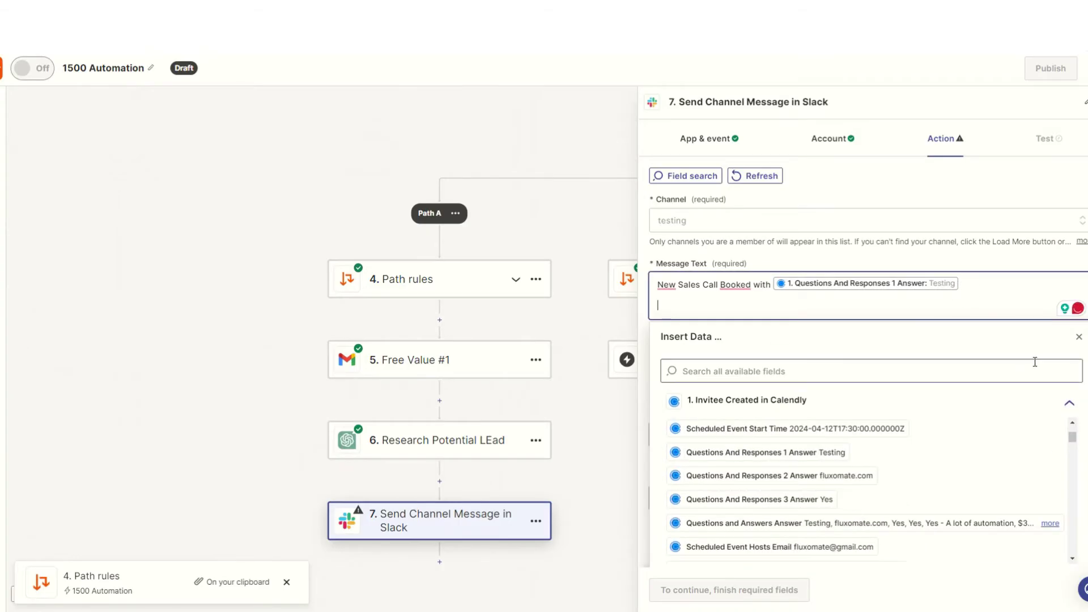
pyautogui.click(1078, 336)
# Insert the Reply value from the Research Potential LEad step on the second line of the Slack message
pyautogui.click(761, 304)
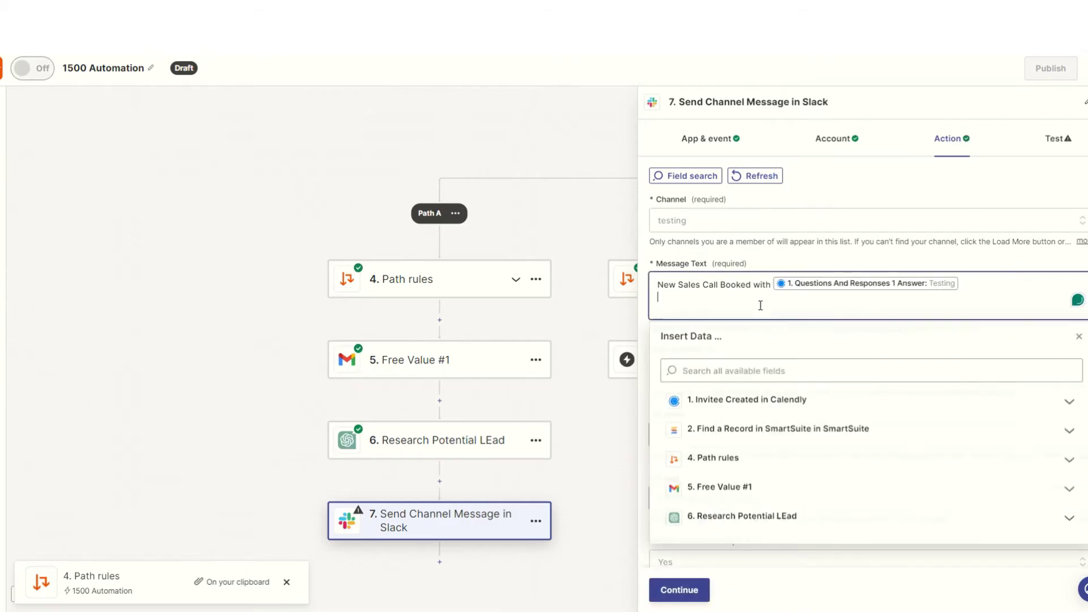
pyautogui.scroll(-2, 760, 456)
pyautogui.click(761, 407)
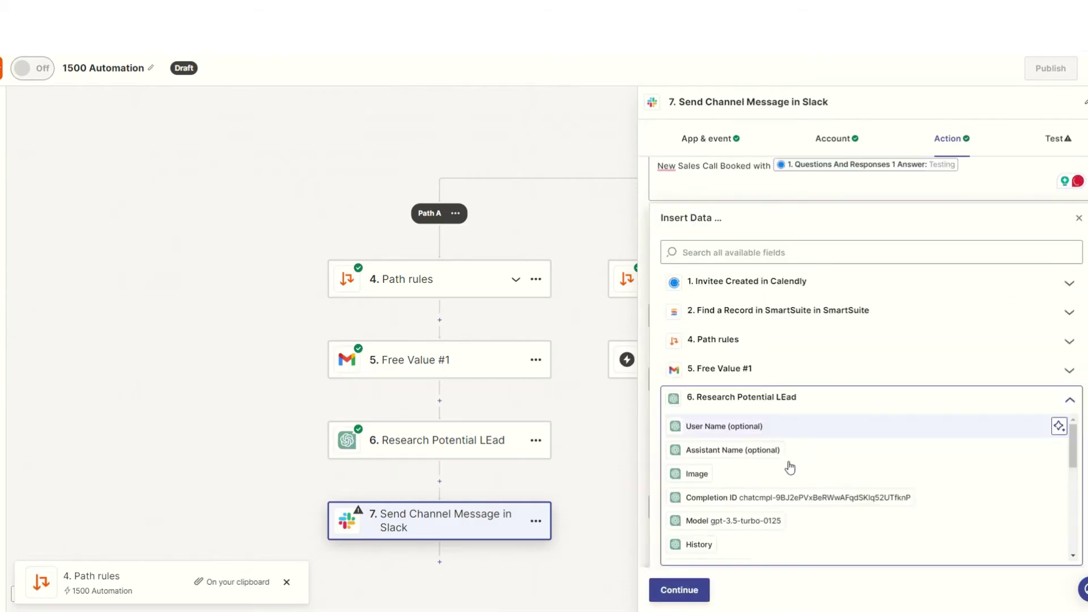
pyautogui.scroll(-5, 786, 482)
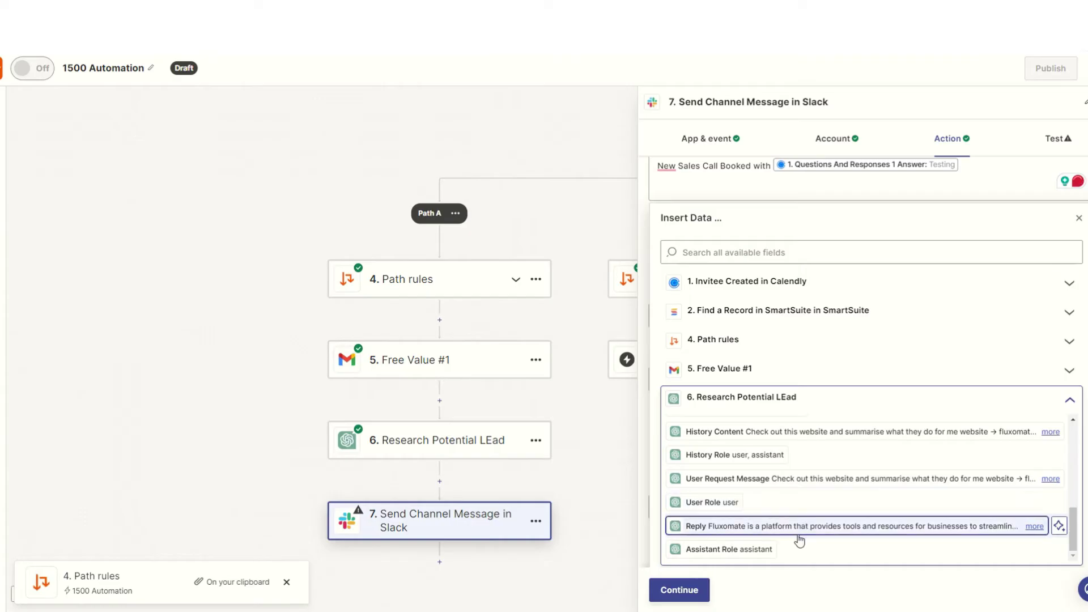
pyautogui.click(803, 526)
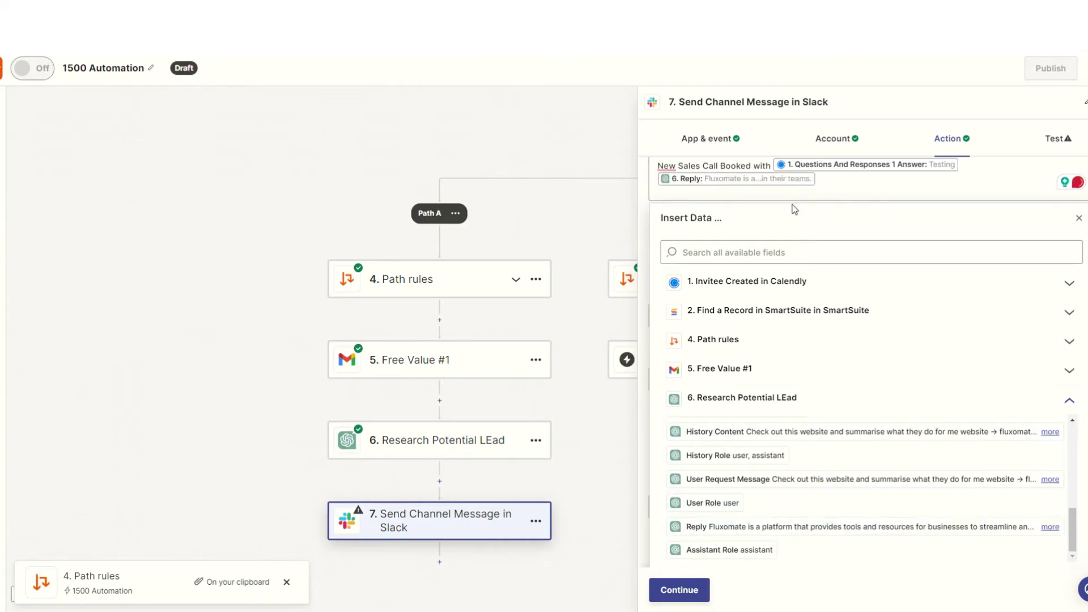
pyautogui.scroll(2, 804, 213)
pyautogui.click(858, 284)
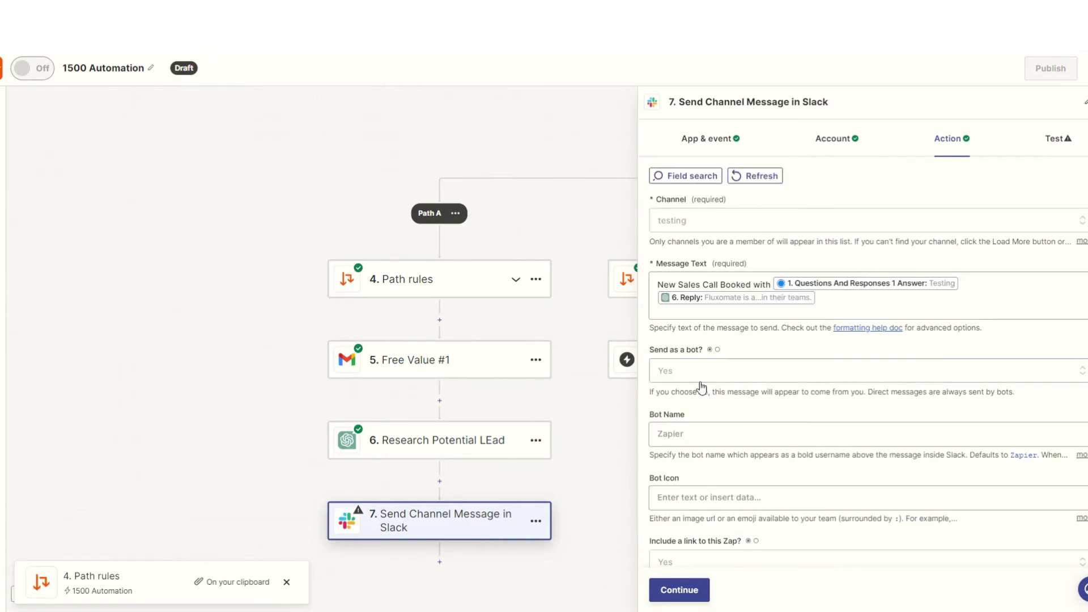
# Set the Slack bot's name to "Sales Call Bot" and its icon to ":money_bag:"
pyautogui.click(715, 427)
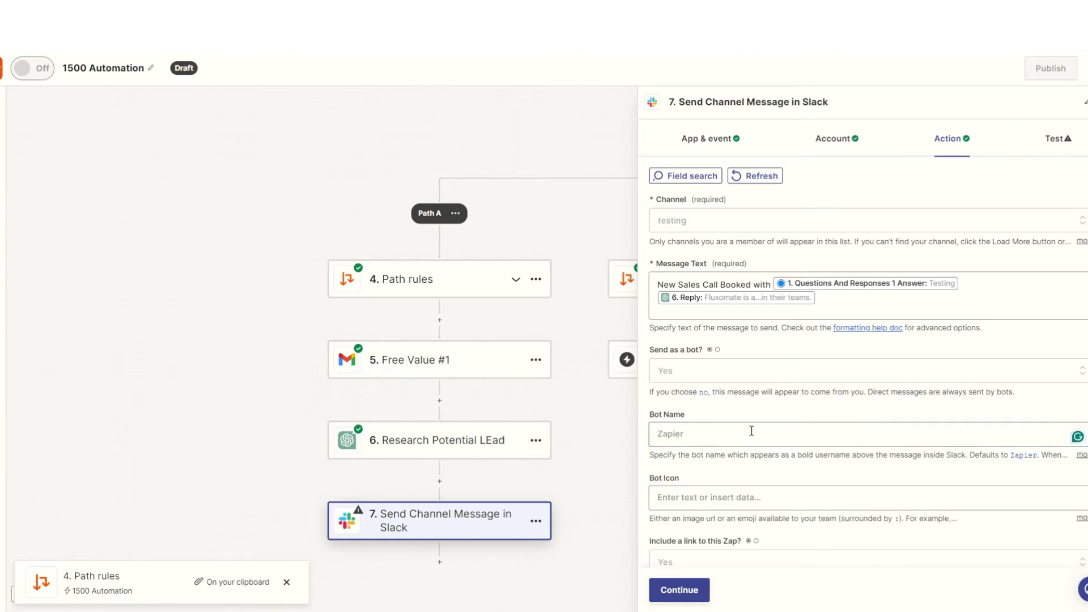
pyautogui.click(750, 429)
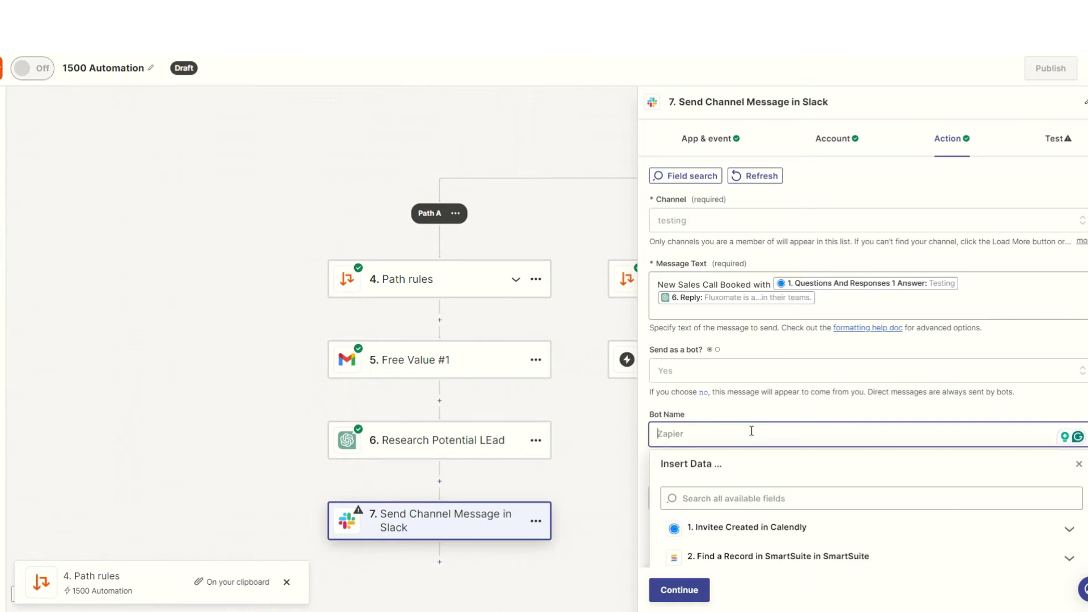
pyautogui.write('Sales Call Bot')
pyautogui.click(772, 497)
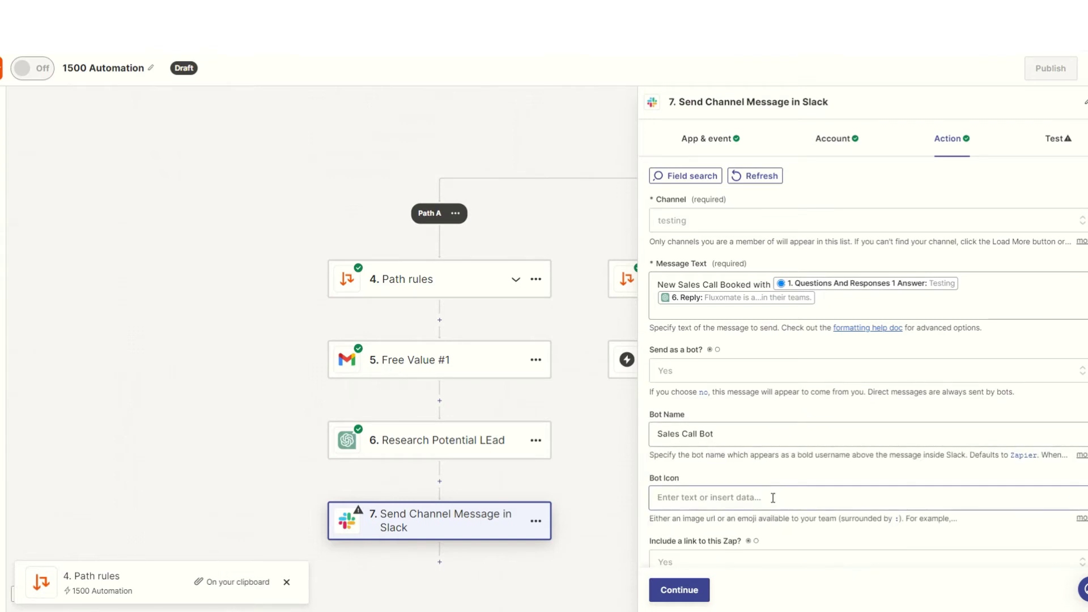
pyautogui.write(':money_bag:')
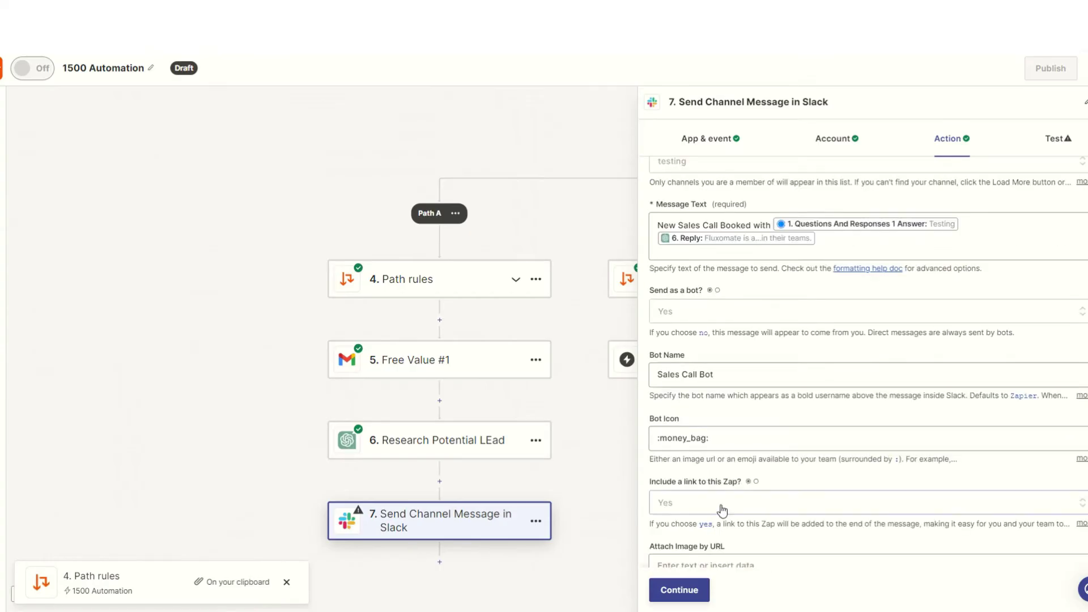
# Set the option to include a link to this Zap to No, and test the Slack step
pyautogui.click(779, 504)
pyautogui.click(724, 457)
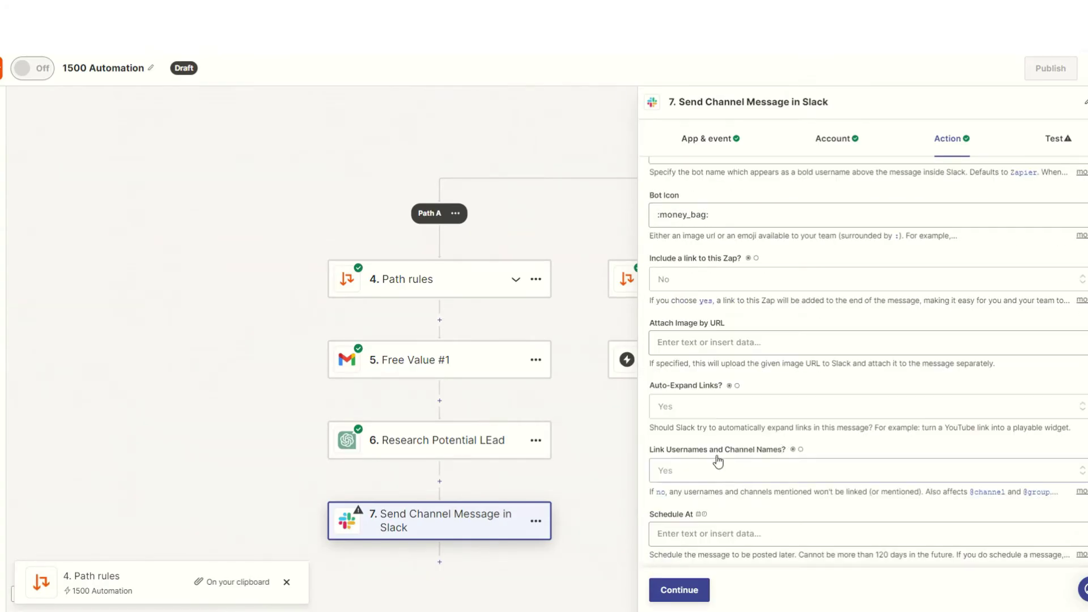
pyautogui.scroll(-2, 716, 486)
pyautogui.click(690, 585)
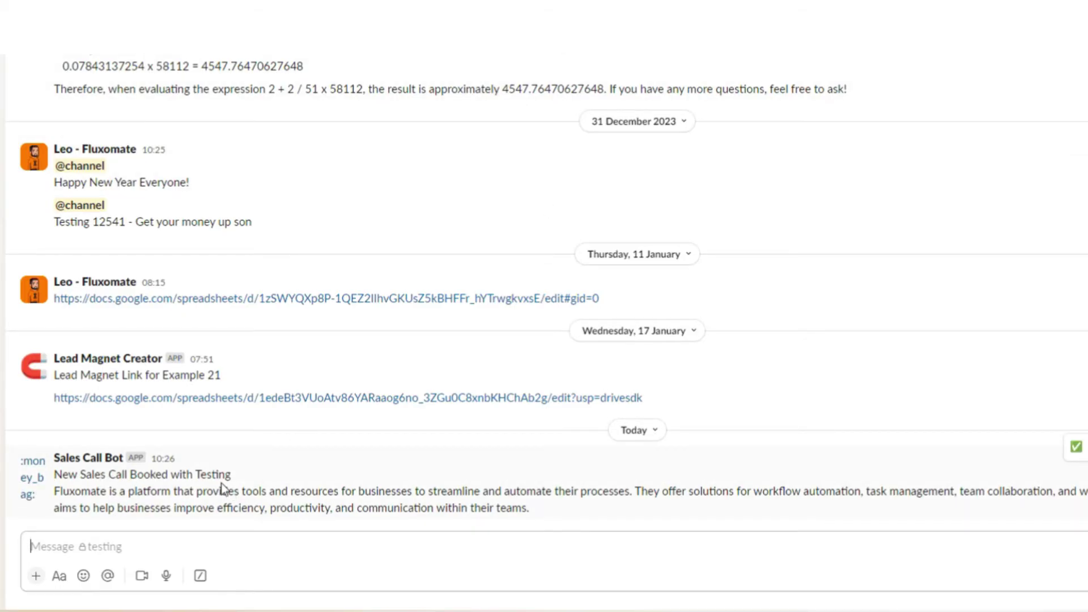
# Inspect the test message in Slack, look up emoji codes matching ":money", and return to the Slack step's message settings in Zapier
pyautogui.click(116, 551)
pyautogui.write(':money')
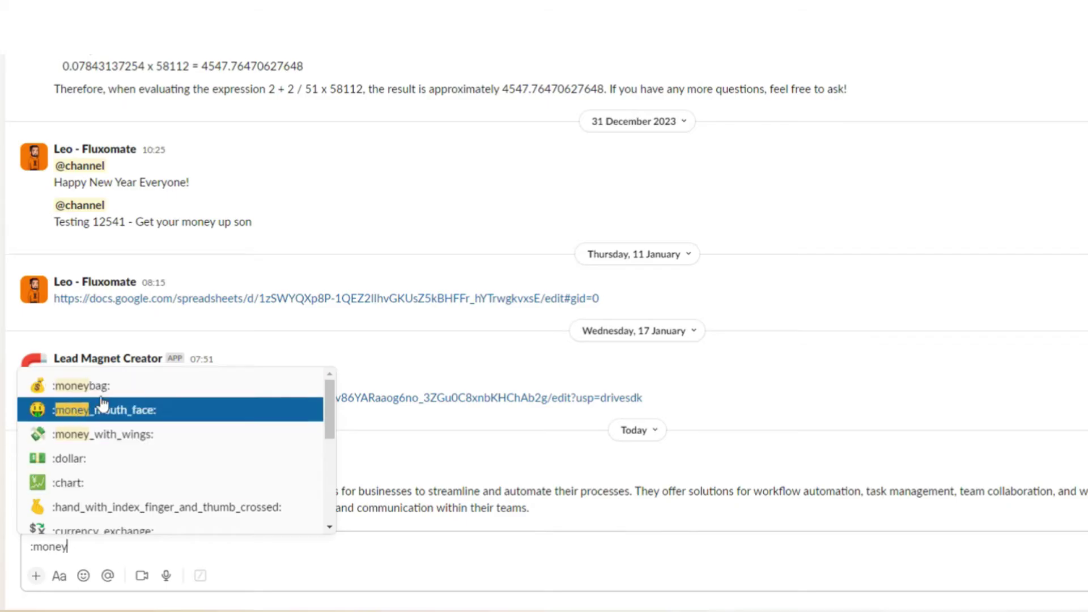
pyautogui.press('Escape')
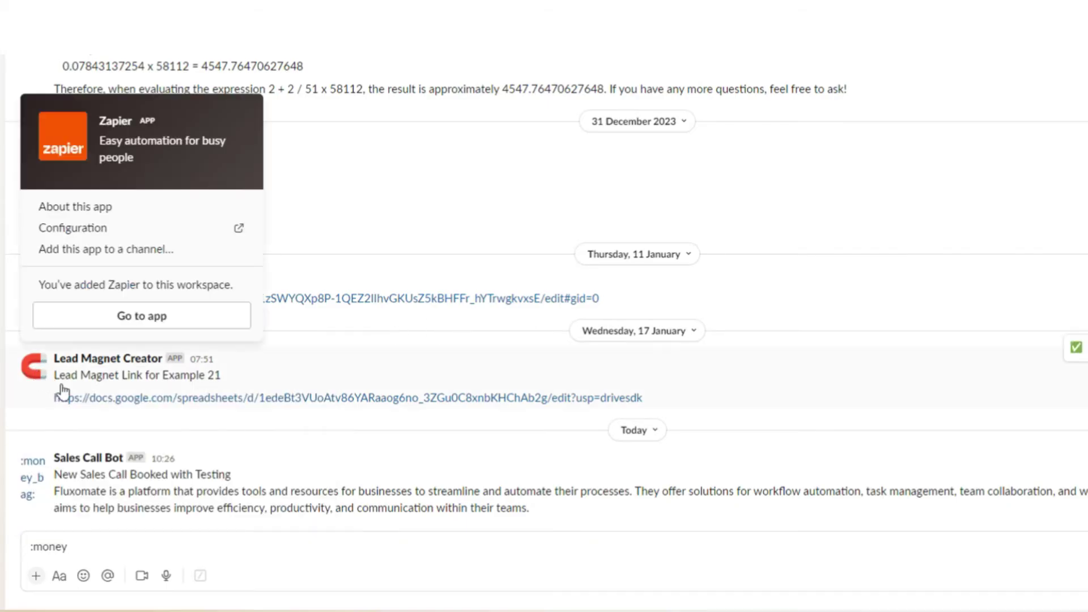
pyautogui.hotkey('alt', 'Tab')
pyautogui.click(947, 139)
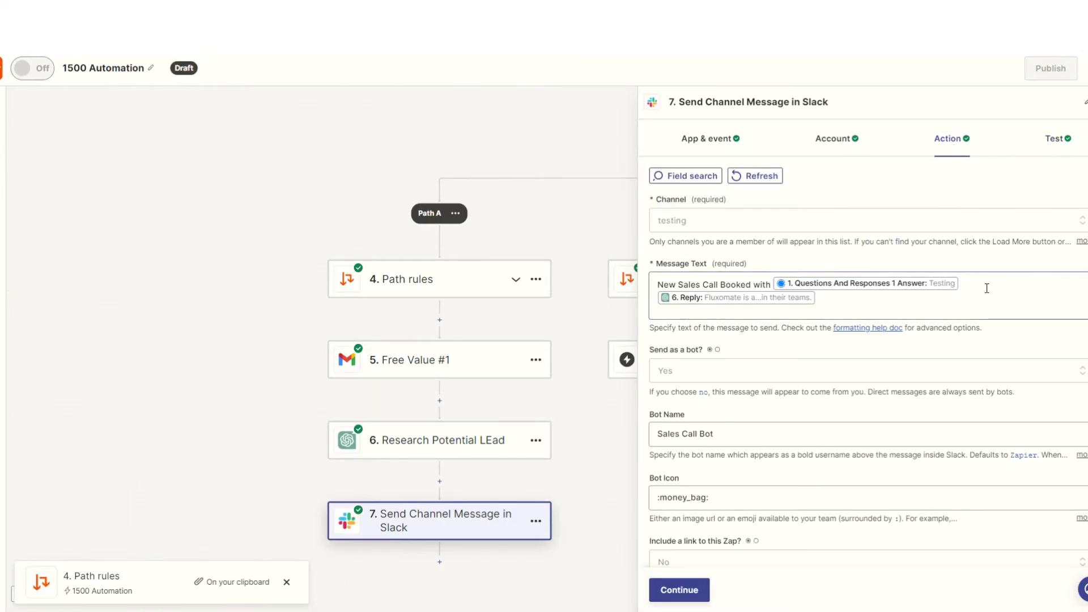
pyautogui.click(986, 287)
pyautogui.press('Escape')
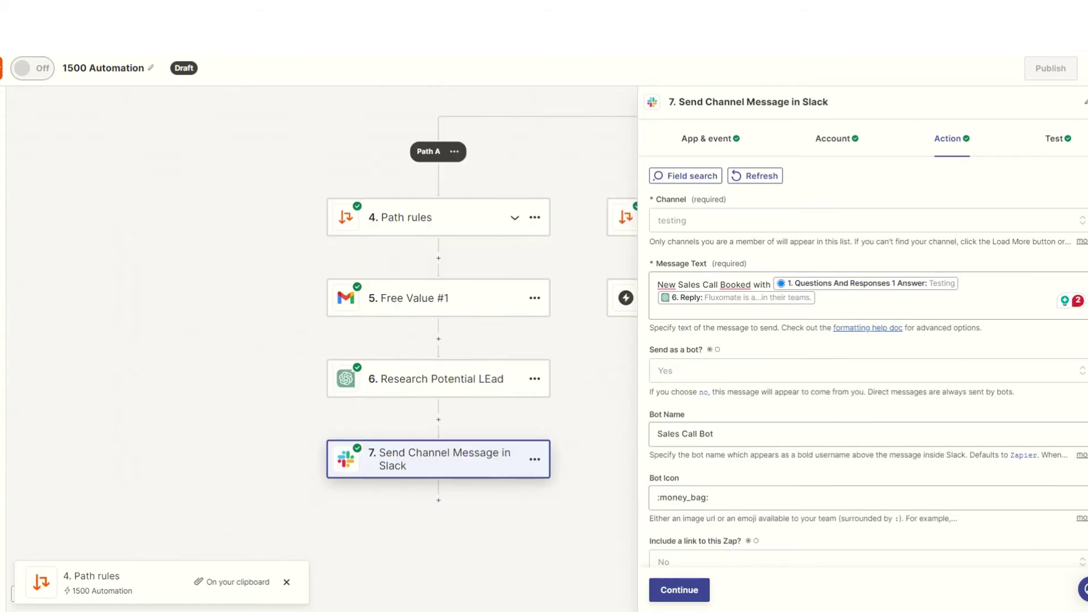
# Check the flowchart for the next stage and add a SmartSuite action below the Slack message step in the qualified path
pyautogui.hotkey('alt', 'Tab')
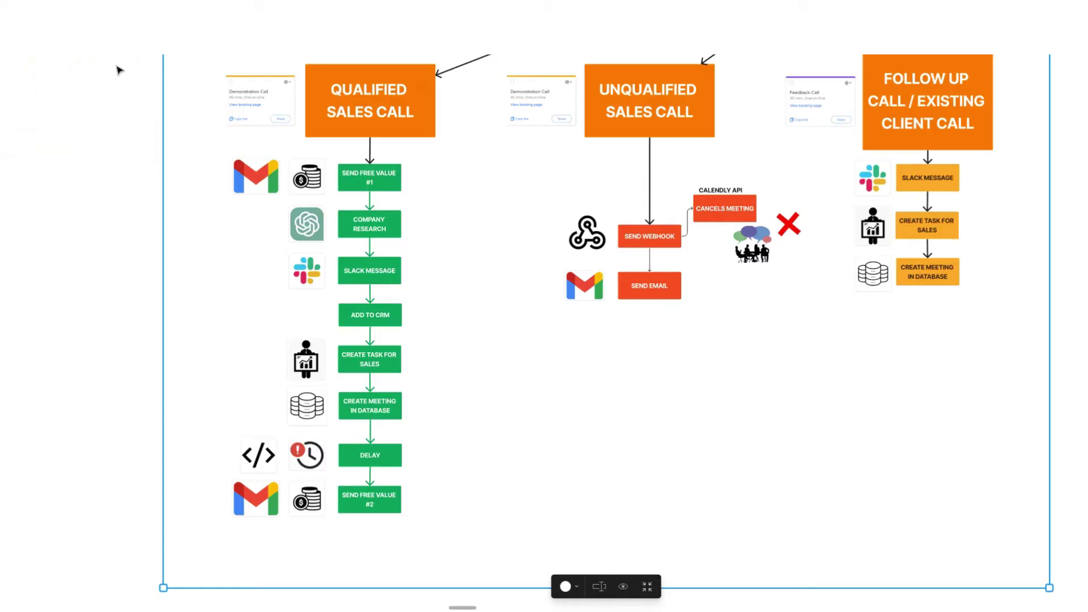
pyautogui.hotkey('alt', 'Tab')
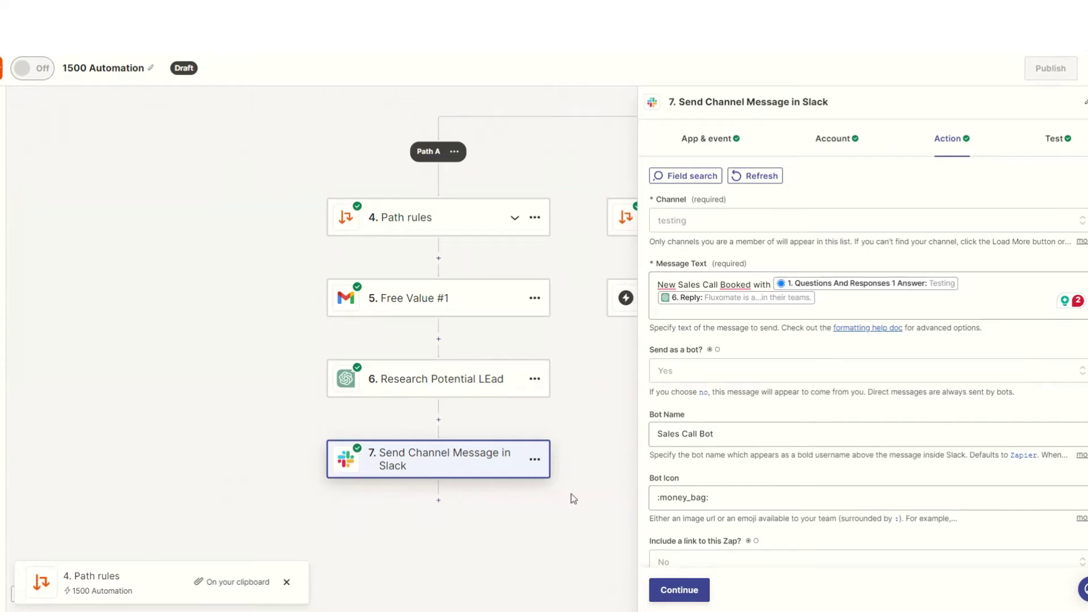
pyautogui.click(438, 500)
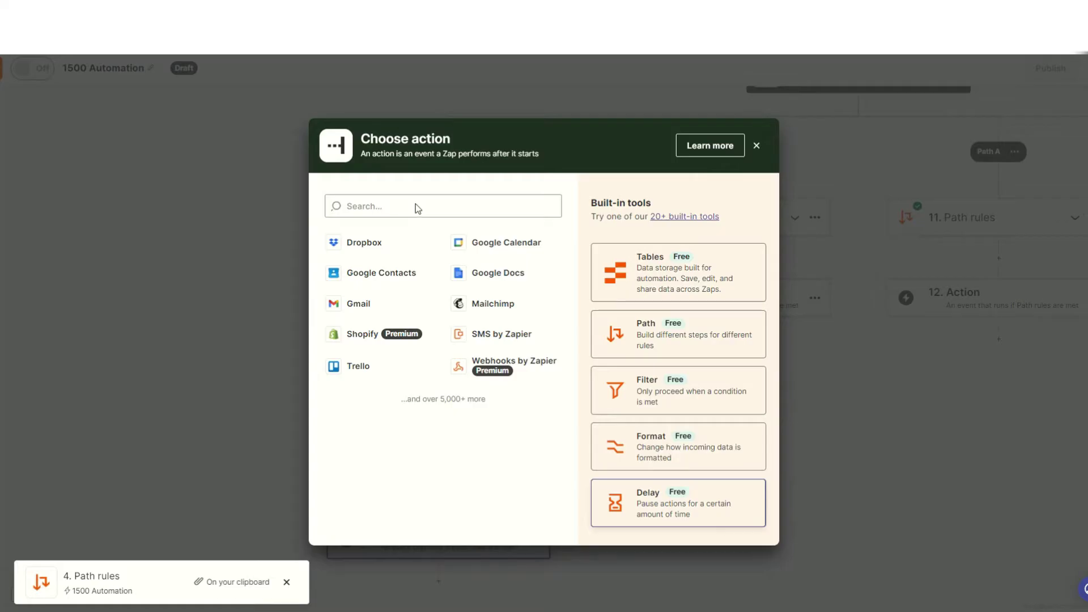
pyautogui.write('smart')
pyautogui.click(432, 277)
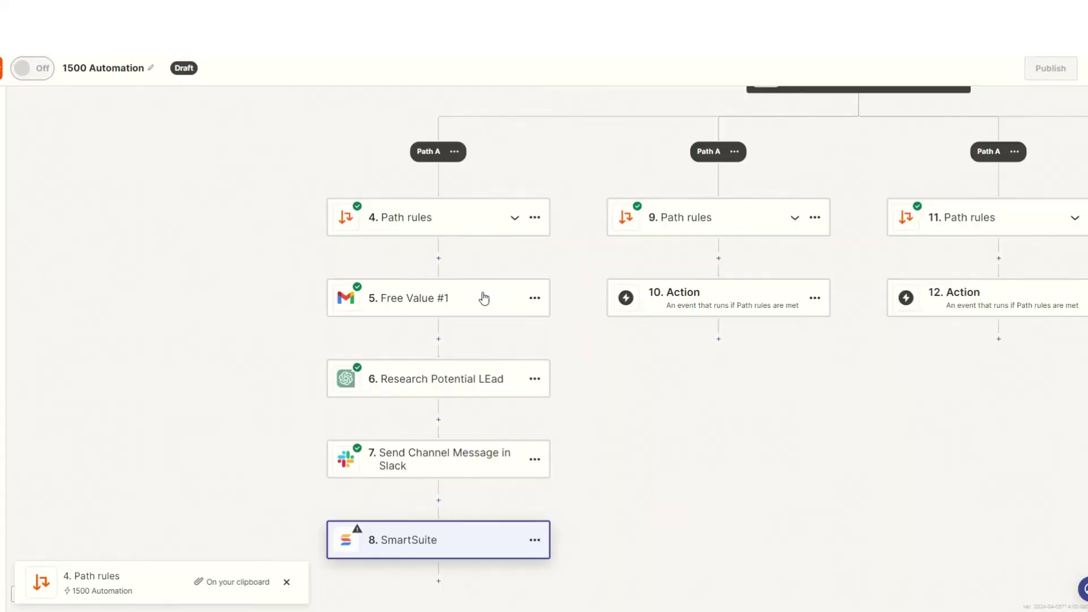
# Set the SmartSuite action's event to Create Record and accept the connected account
pyautogui.moveTo(638, 456); pyautogui.dragTo(617, 272)
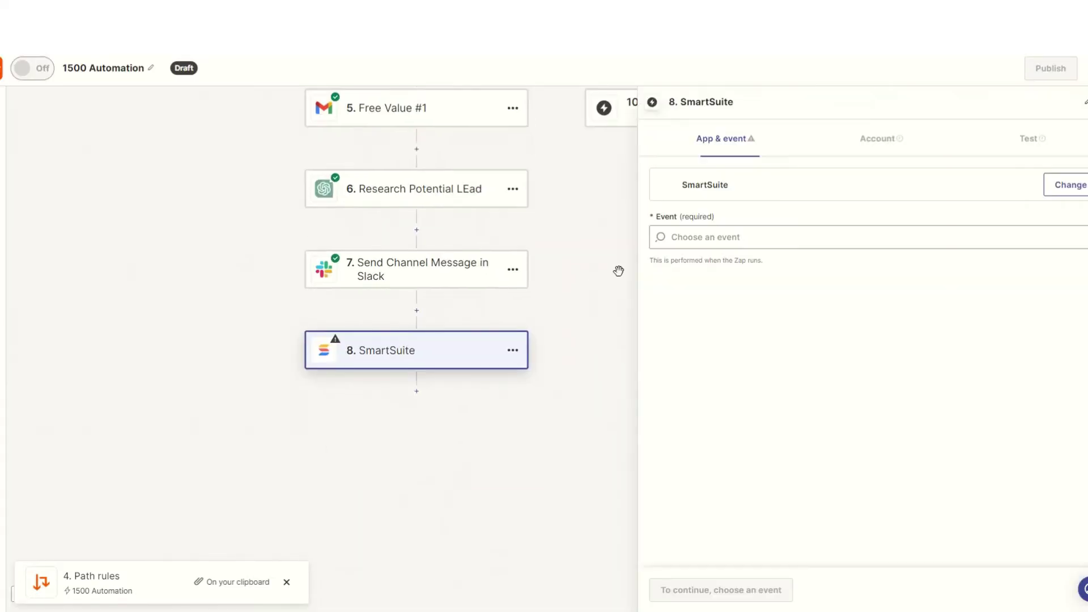
pyautogui.click(731, 237)
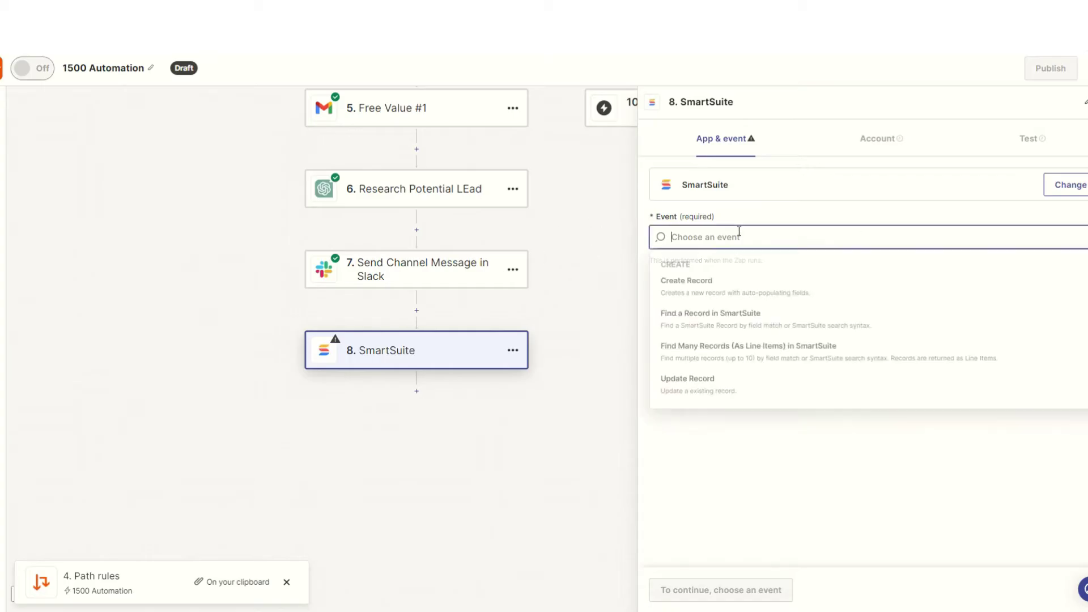
pyautogui.click(732, 283)
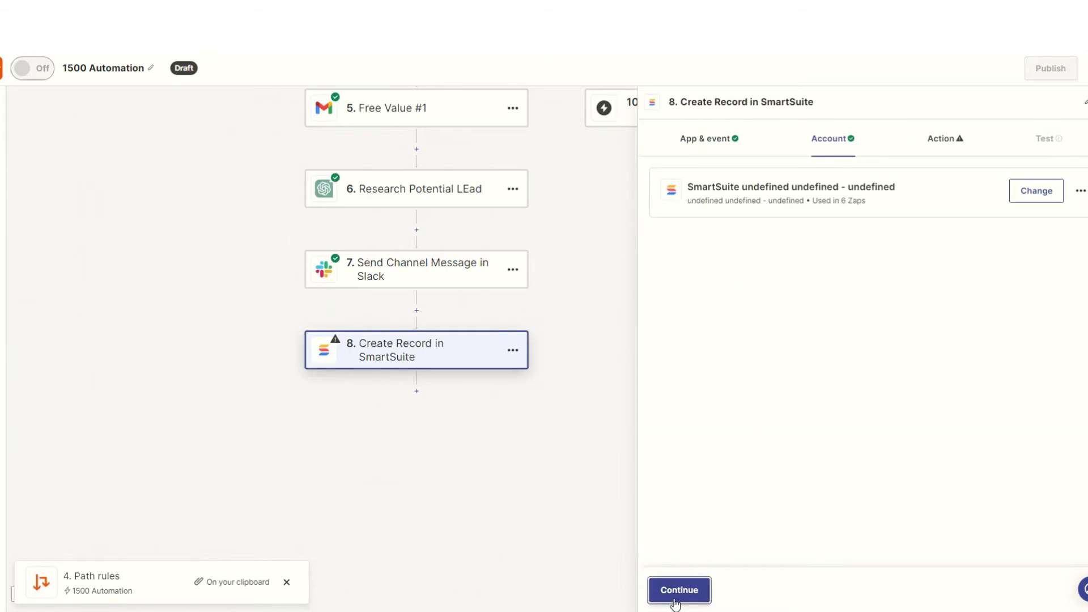
pyautogui.click(677, 589)
# Choose the PixelSpark Backend solution's Client Database Official table and map Company Name to Calendly's Questions And Responses 1 Answer
pyautogui.click(738, 215)
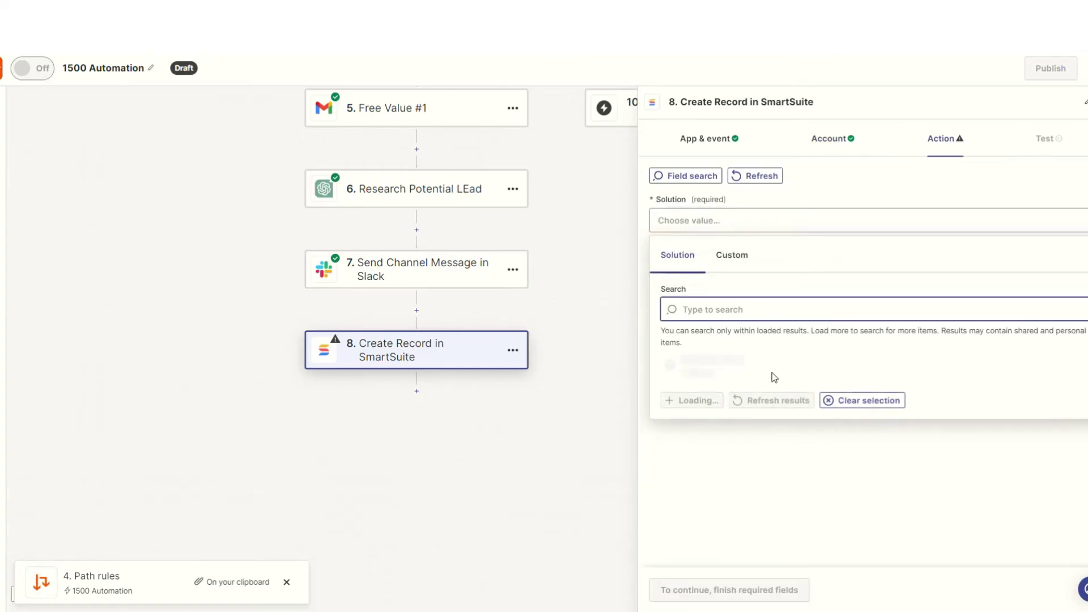
pyautogui.click(733, 364)
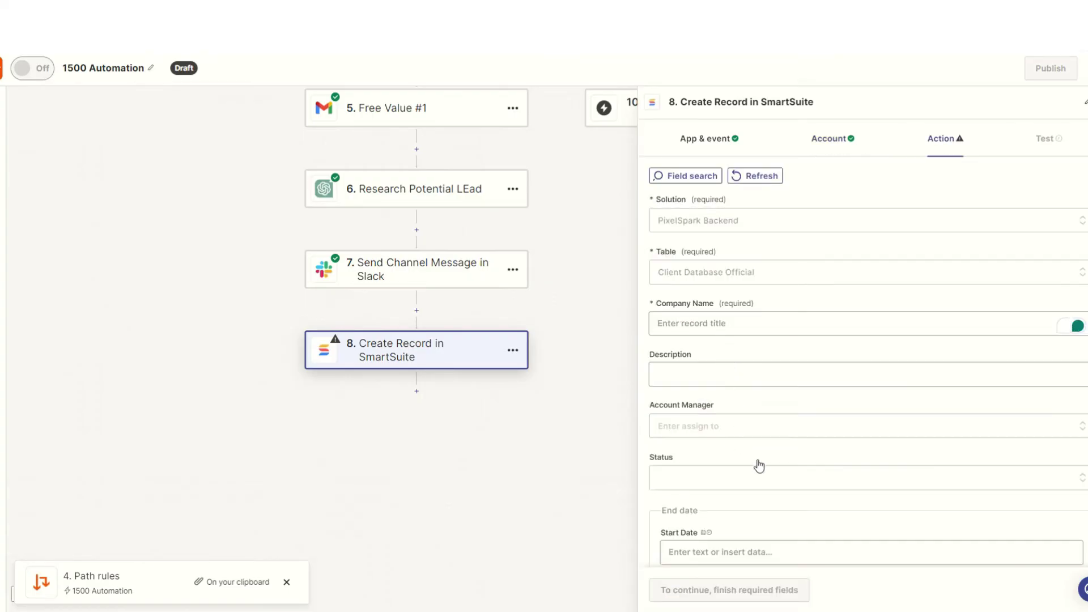
pyautogui.click(716, 323)
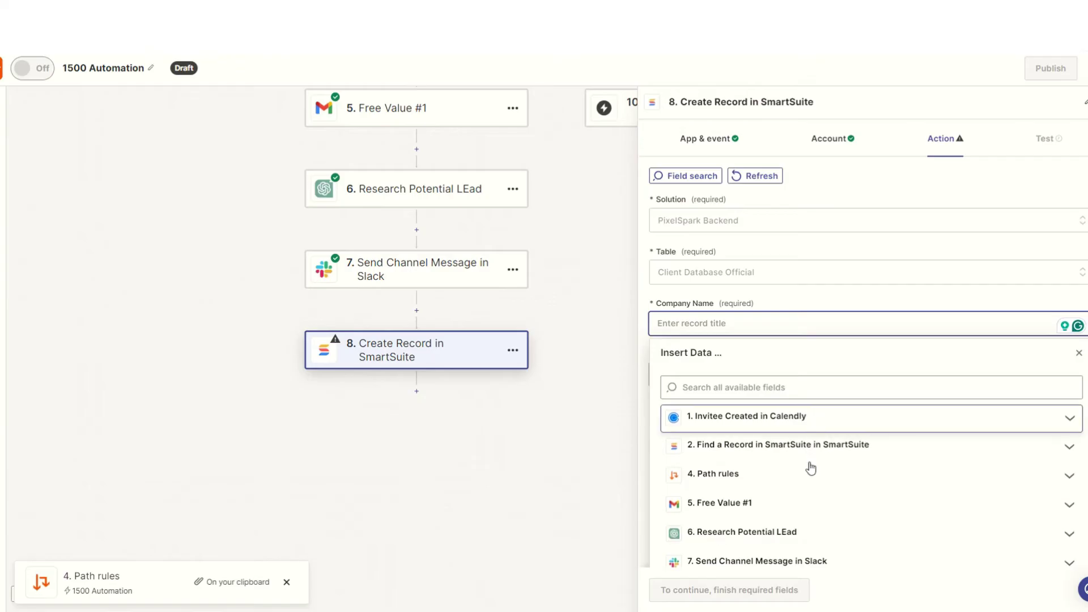
pyautogui.click(812, 420)
pyautogui.scroll(-1, 814, 481)
pyautogui.scroll(-1, 814, 490)
pyautogui.click(810, 470)
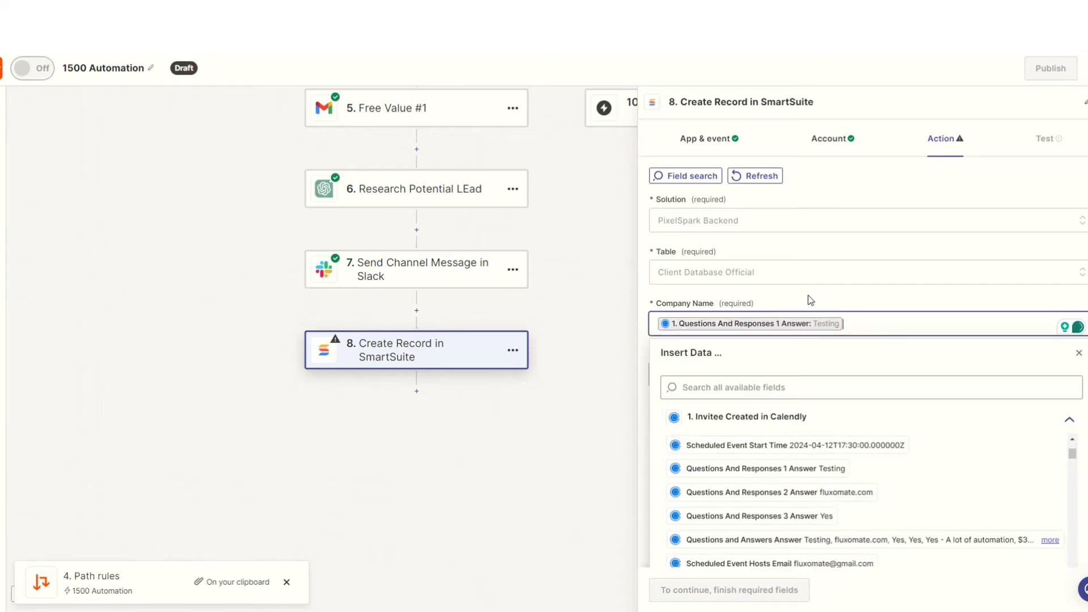
pyautogui.click(811, 300)
# Map the record's Email field to the Invitee Email value from the Calendly trigger
pyautogui.scroll(-1, 747, 438)
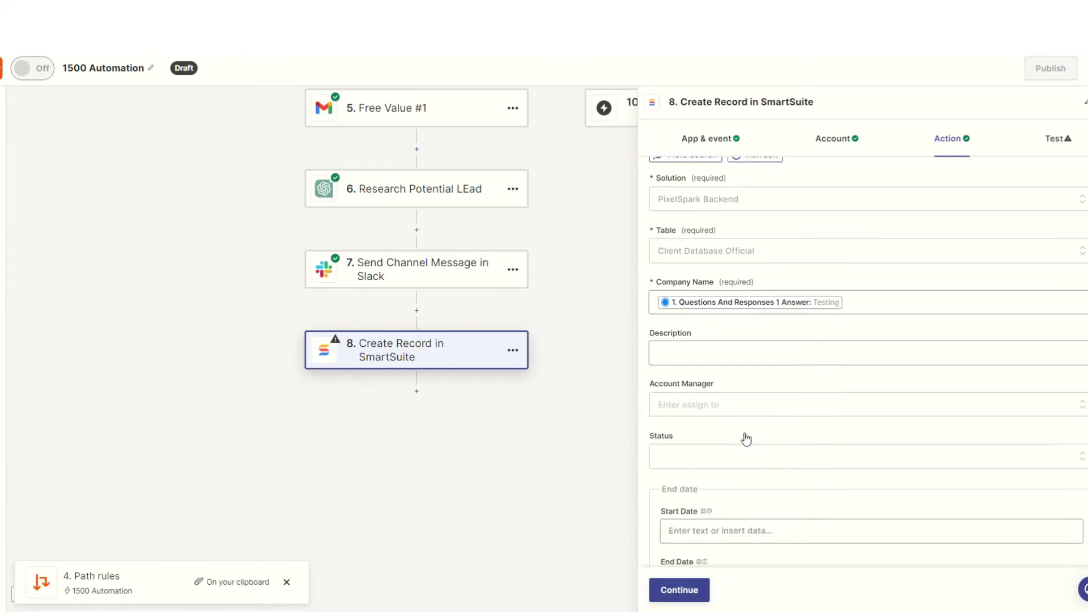
pyautogui.scroll(-2, 773, 396)
pyautogui.scroll(-3, 770, 456)
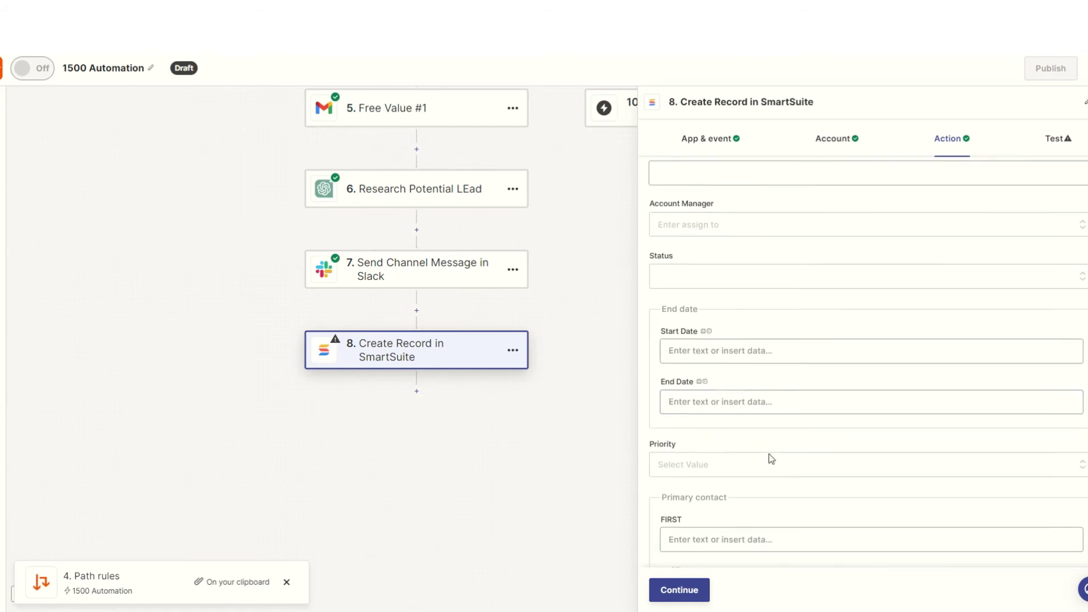
pyautogui.scroll(-2, 815, 453)
pyautogui.click(742, 379)
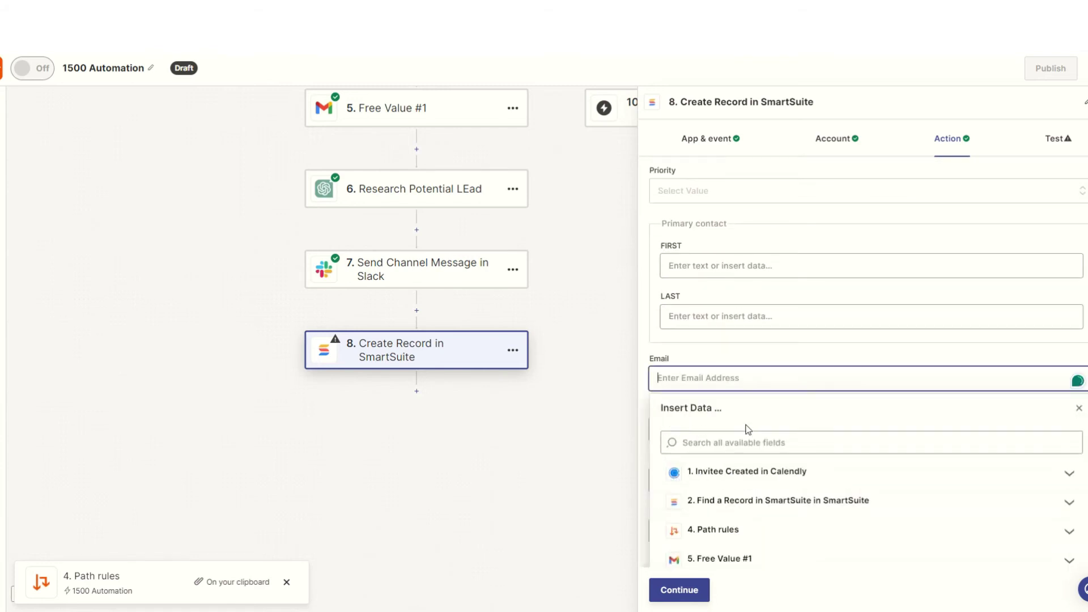
pyautogui.click(736, 478)
pyautogui.scroll(-2, 762, 513)
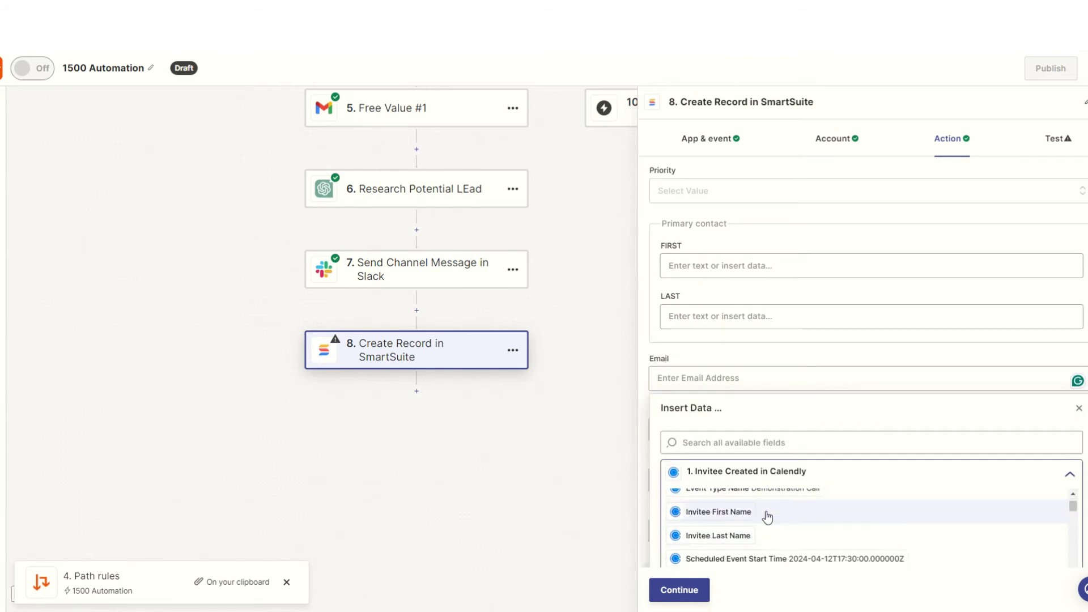
pyautogui.scroll(2, 765, 518)
pyautogui.click(753, 524)
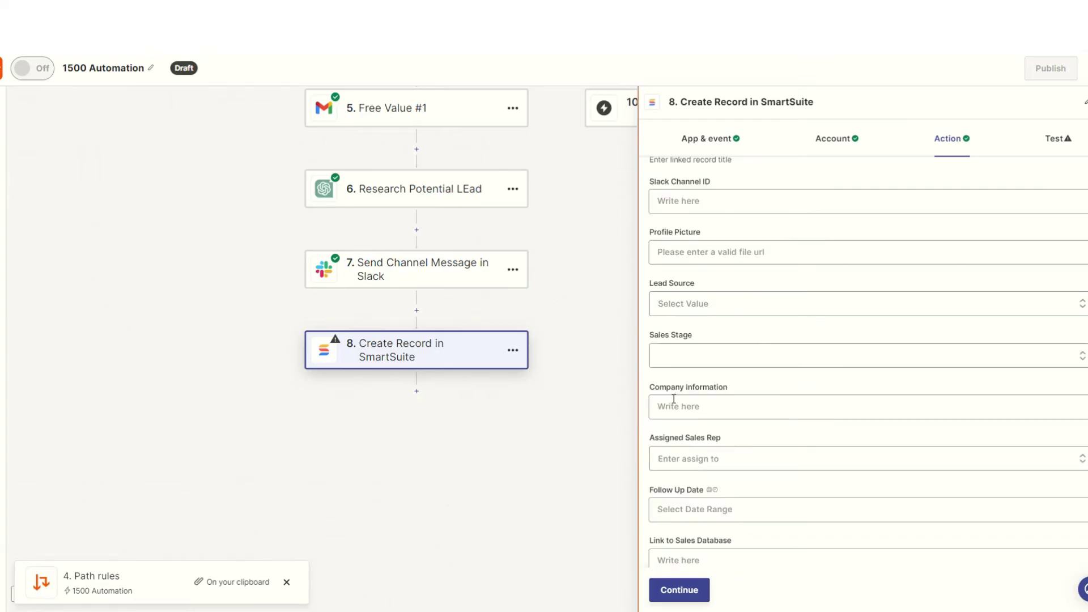
# Test the Create Record step and check the test record in SmartSuite's Client Database Official table
pyautogui.scroll(-2, 711, 397)
pyautogui.scroll(12, 750, 497)
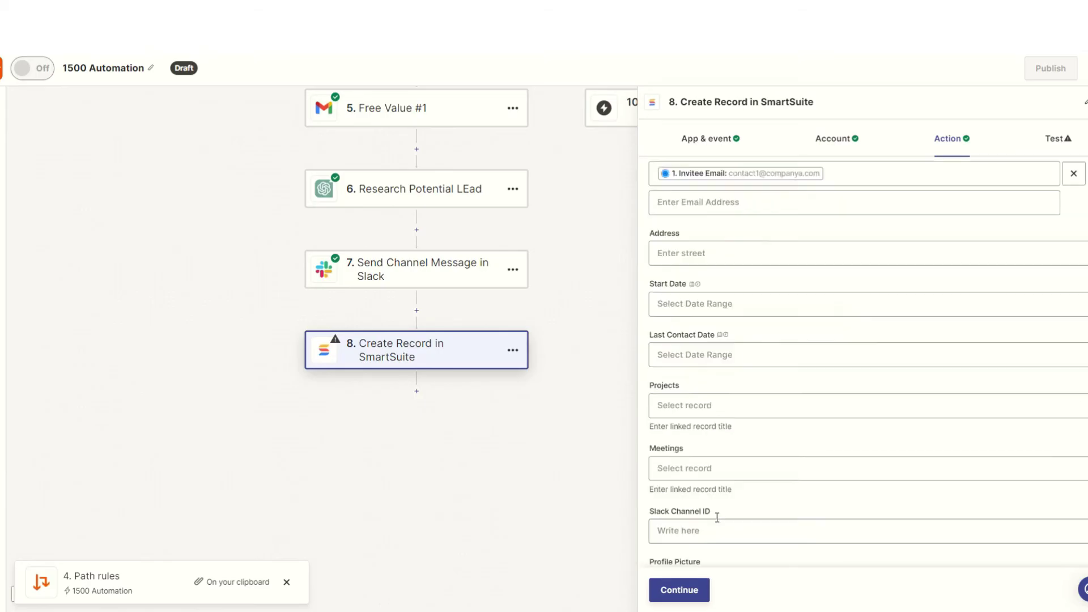
pyautogui.click(678, 588)
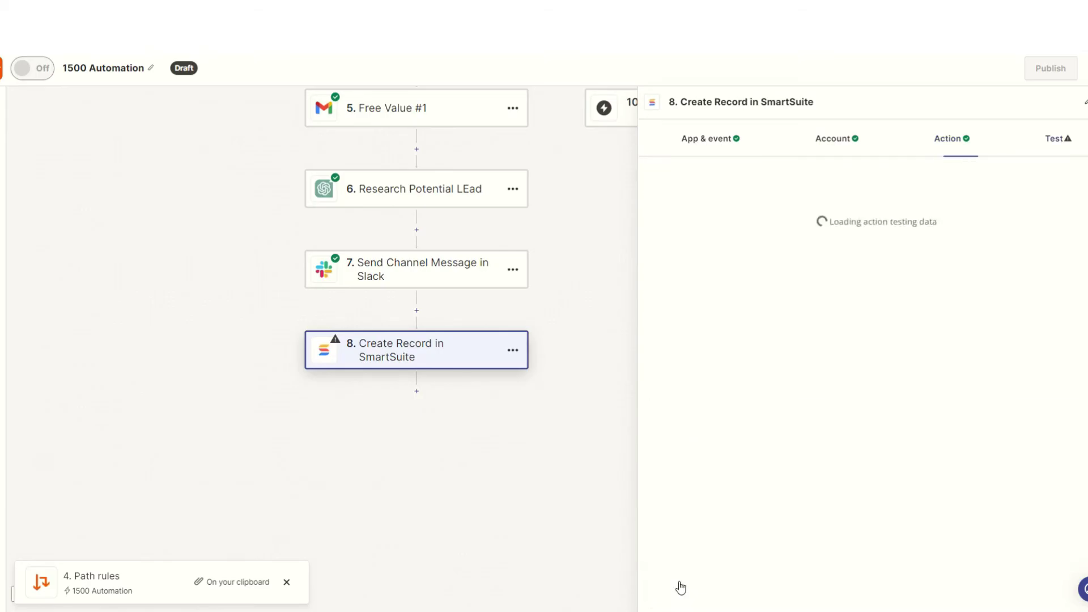
pyautogui.click(742, 591)
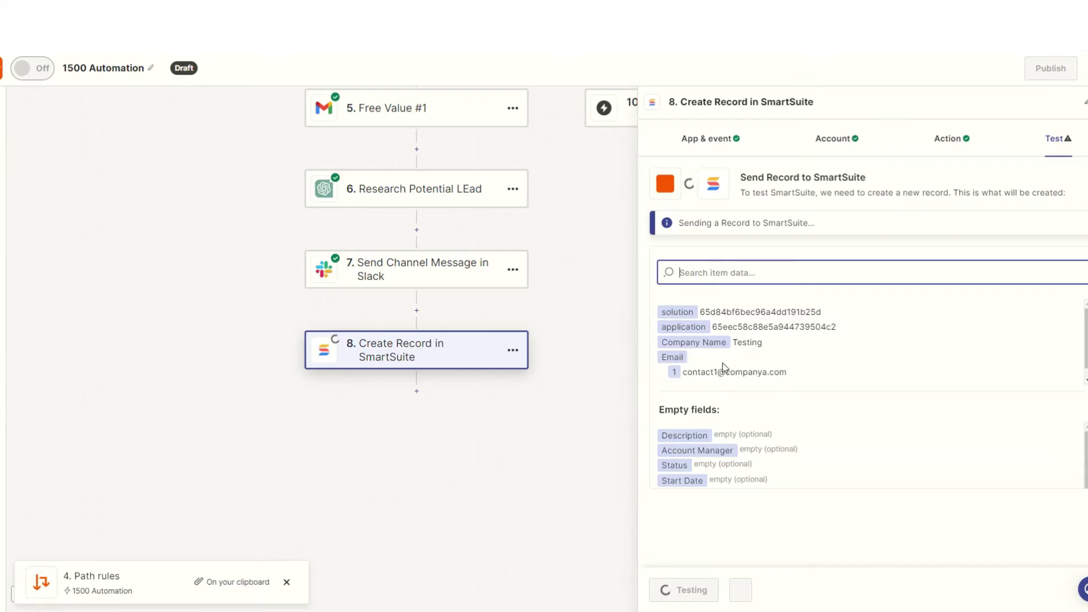
pyautogui.click(397, 40)
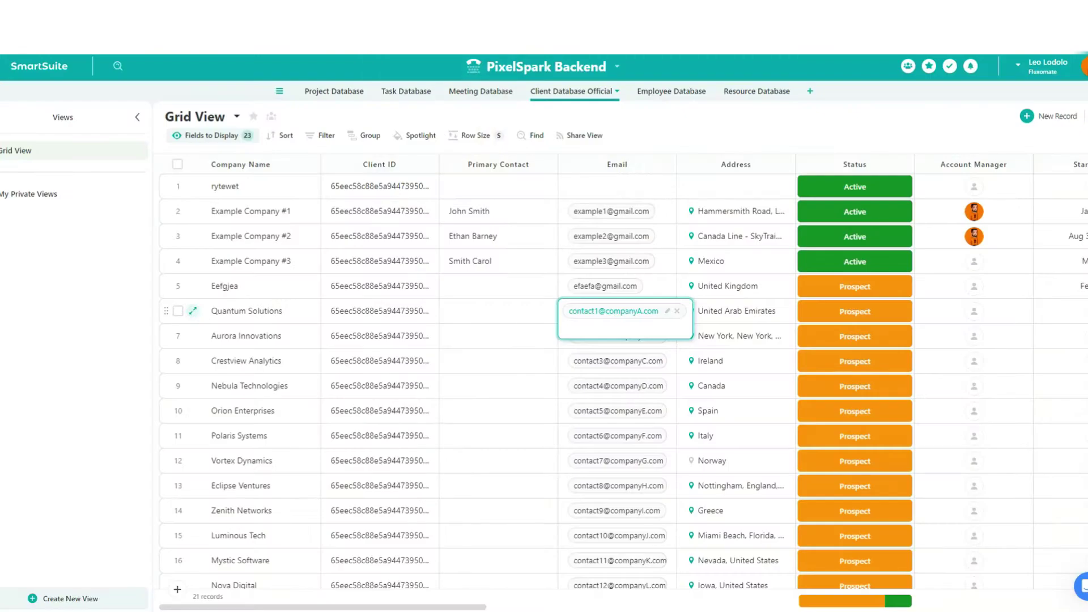
pyautogui.scroll(-3, 240, 529)
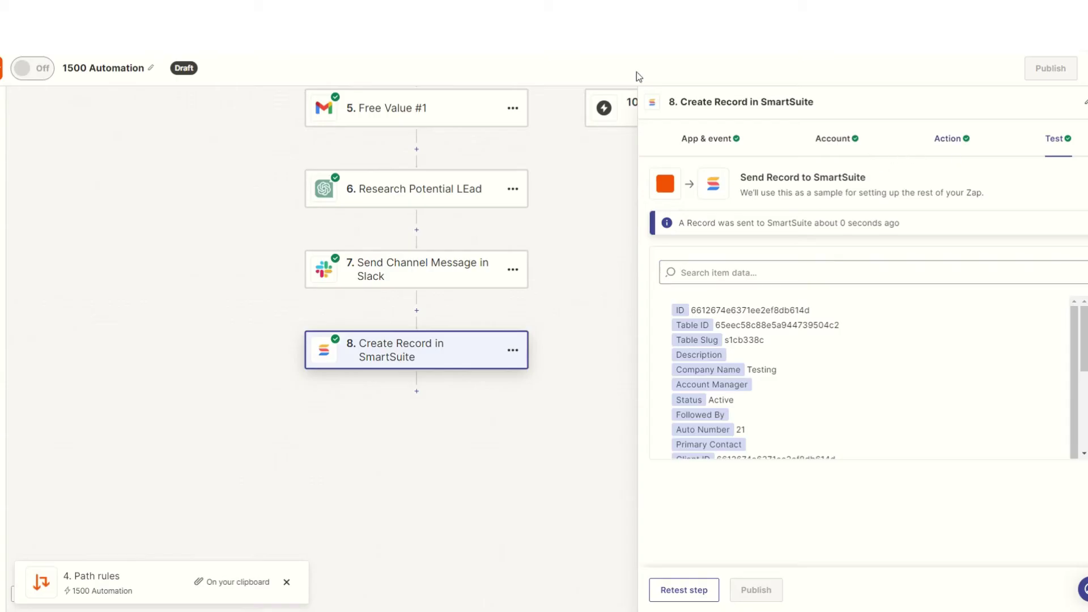
# Return to the Create Record step's fields in Zapier and set Sales Stage to Demo Call Booked
pyautogui.click(953, 142)
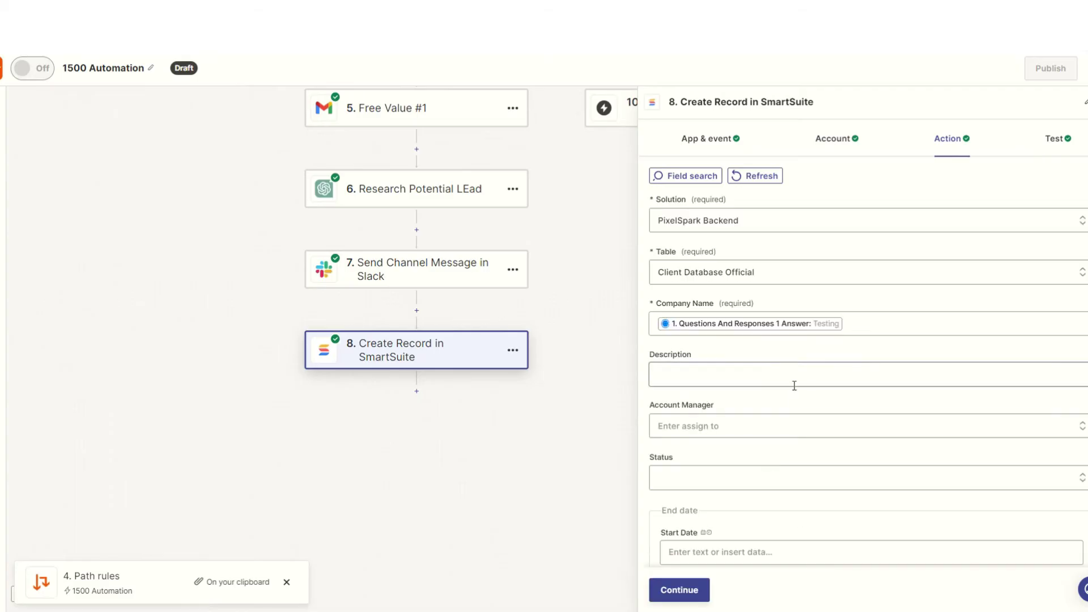
pyautogui.scroll(-6, 794, 414)
pyautogui.scroll(-8, 794, 410)
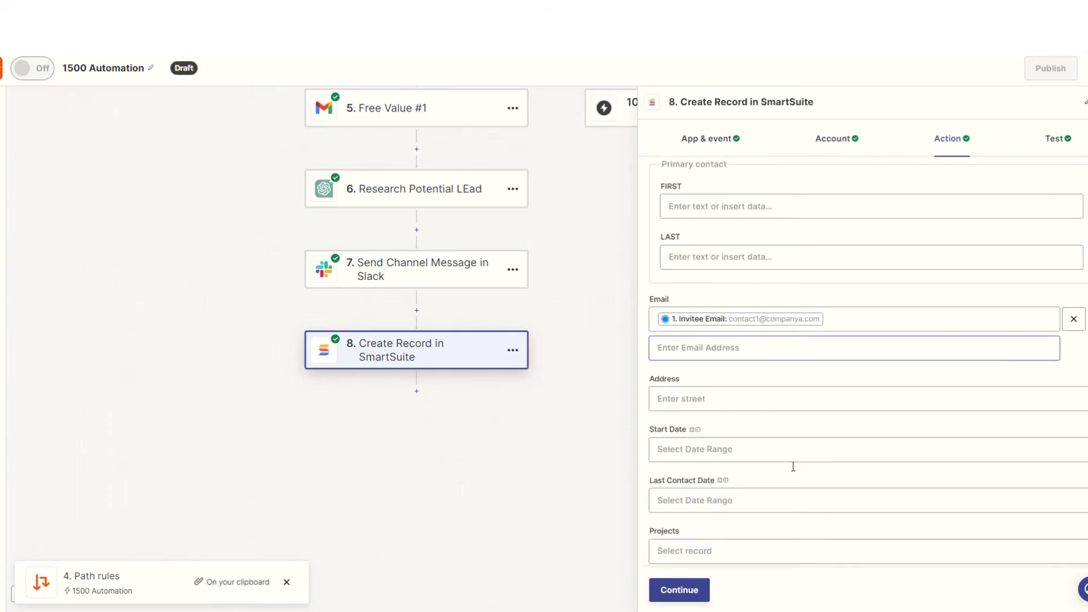
pyautogui.scroll(-1, 787, 469)
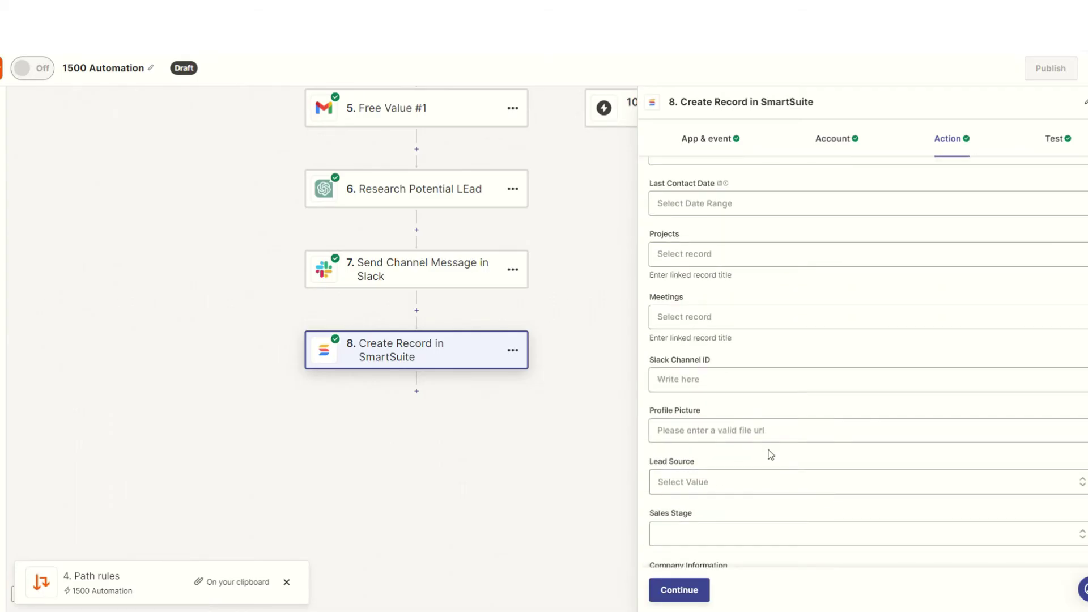
pyautogui.scroll(-4, 770, 455)
pyautogui.click(702, 412)
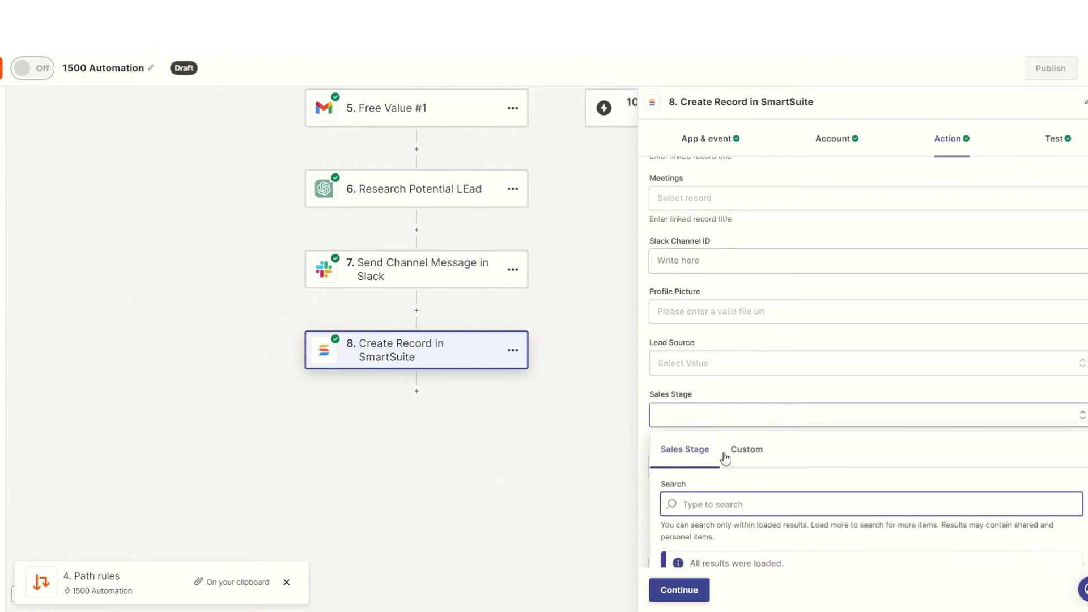
pyautogui.click(743, 423)
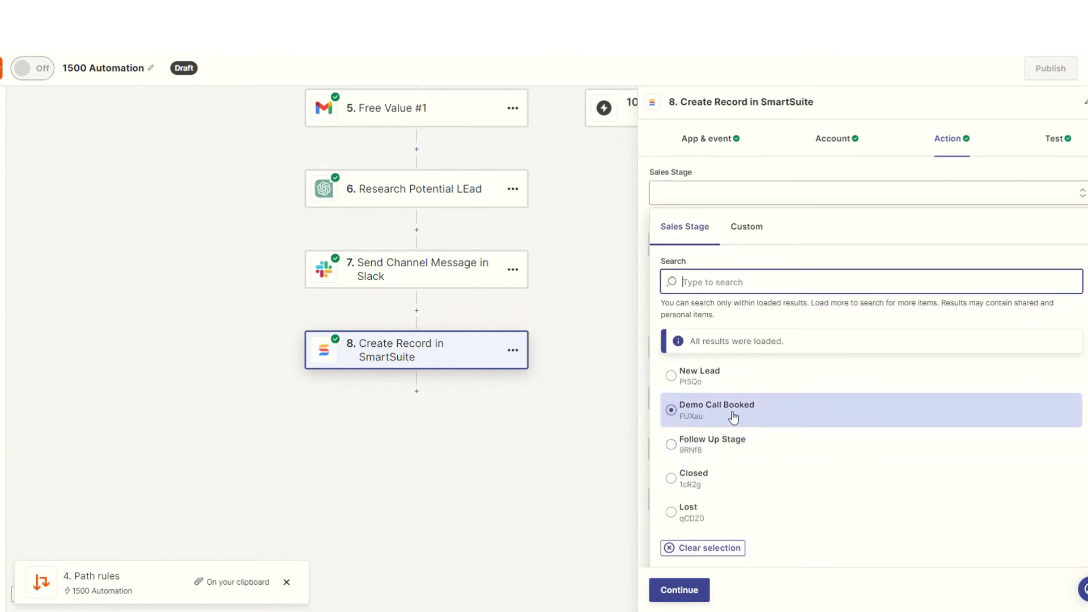
# Retest the Create Record step, inspect the new record's Sales Stage in SmartSuite, and return to Zapier
pyautogui.click(676, 595)
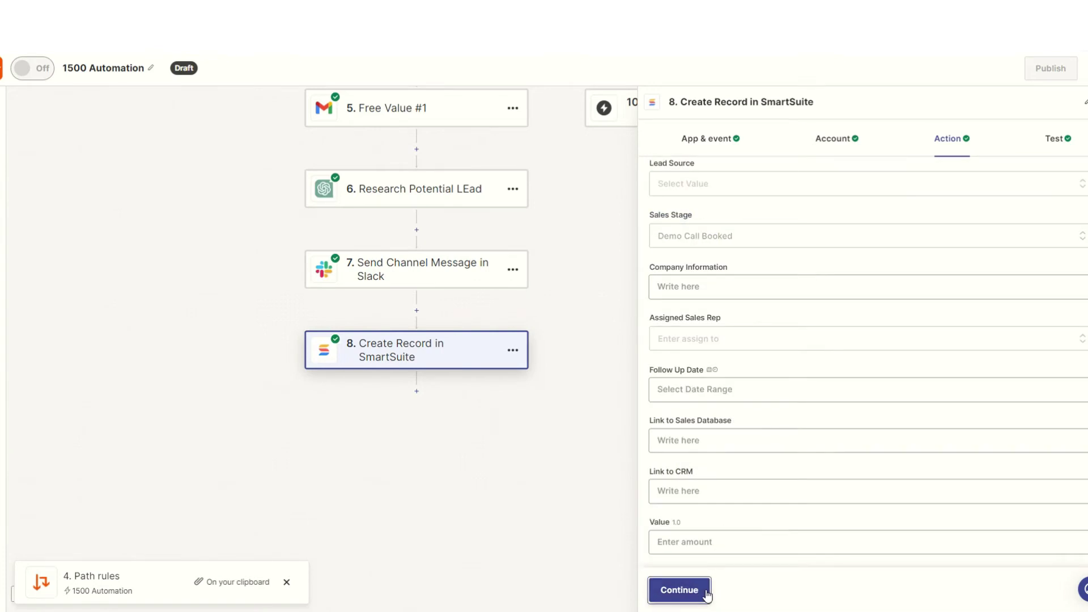
pyautogui.click(680, 591)
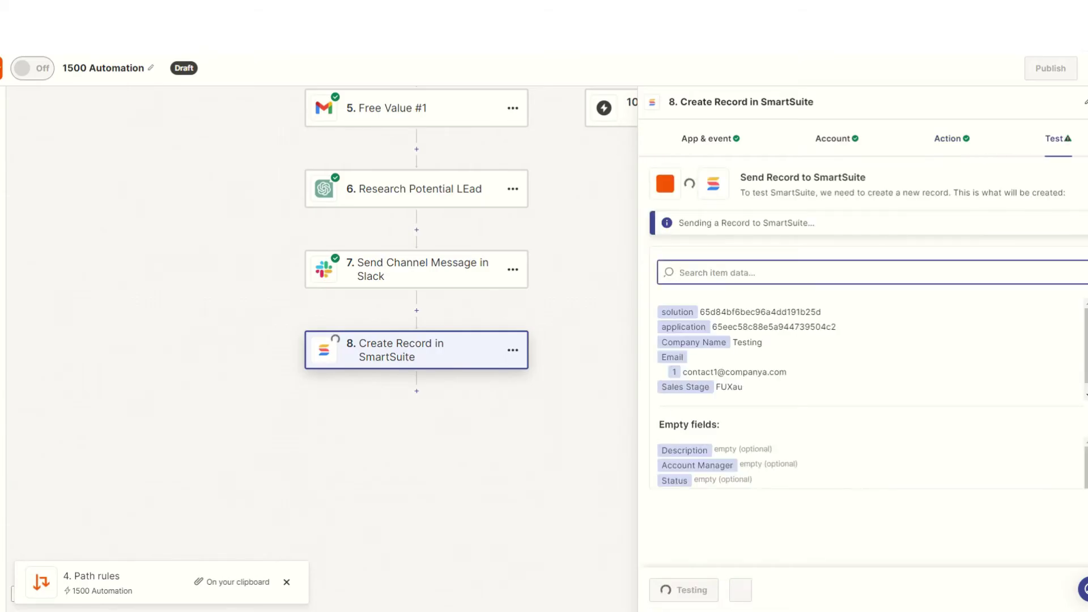
pyautogui.click(406, 26)
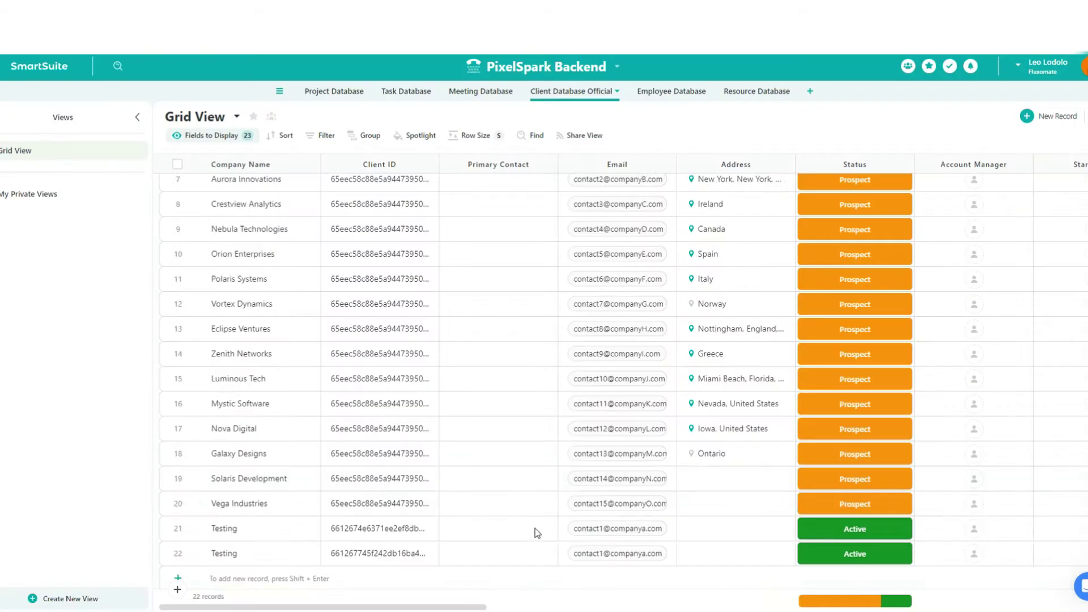
pyautogui.scroll(-1, 537, 532)
pyautogui.moveTo(452, 607); pyautogui.dragTo(968, 601)
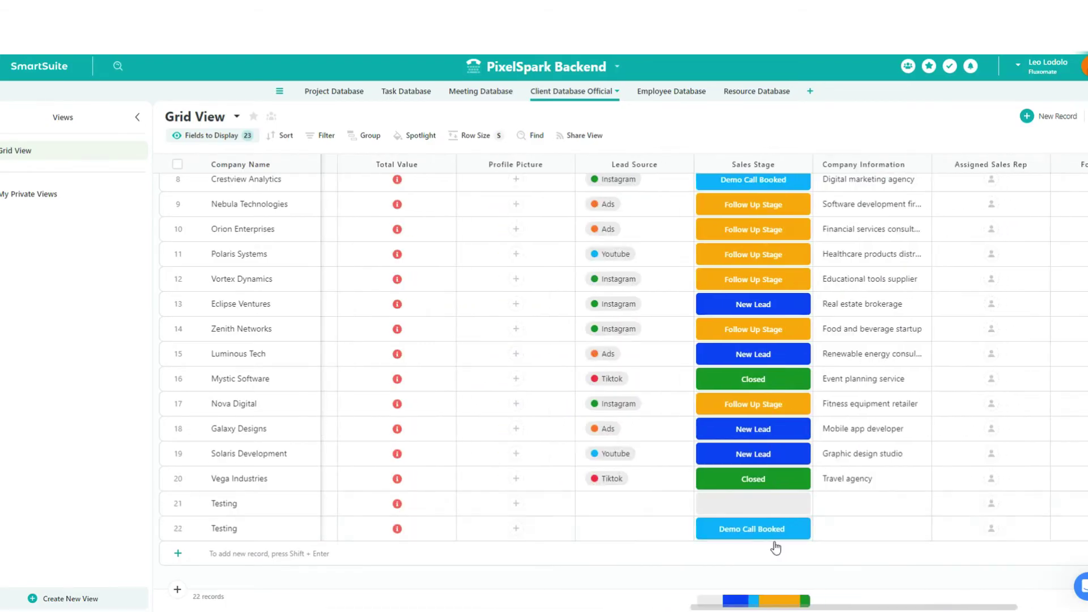
pyautogui.click(871, 481)
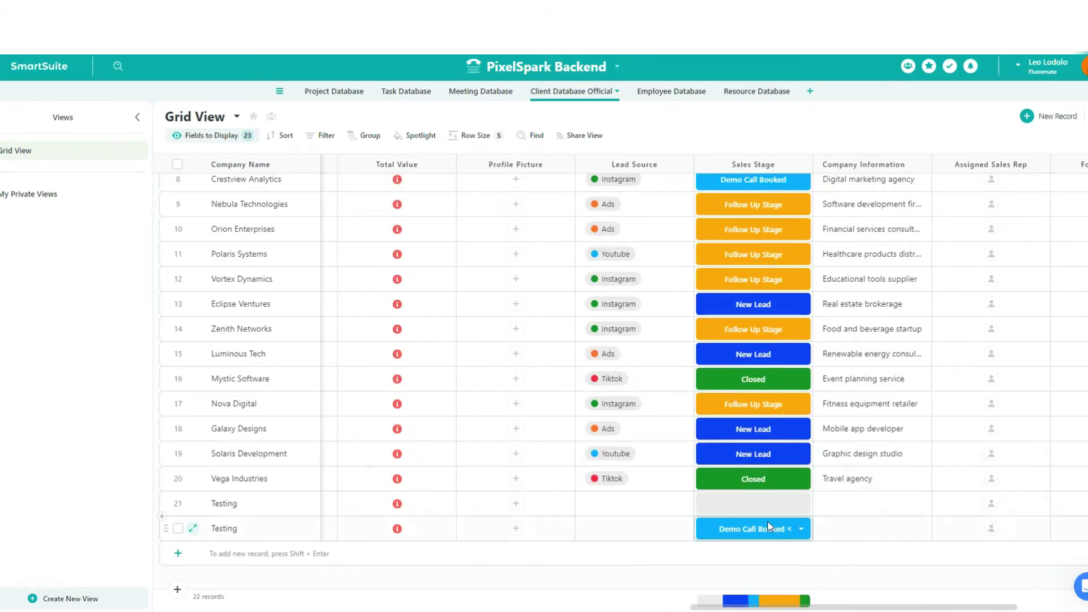
pyautogui.click(318, 25)
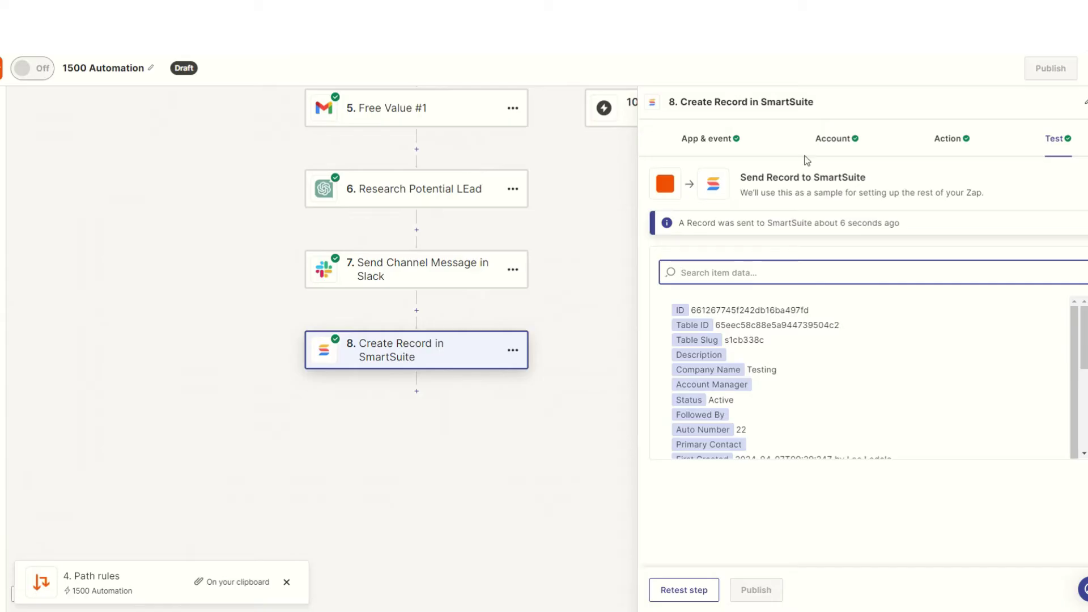
# Map the Create Record step's Company Information field to the Reply value from the Research Potential Lead step
pyautogui.click(949, 139)
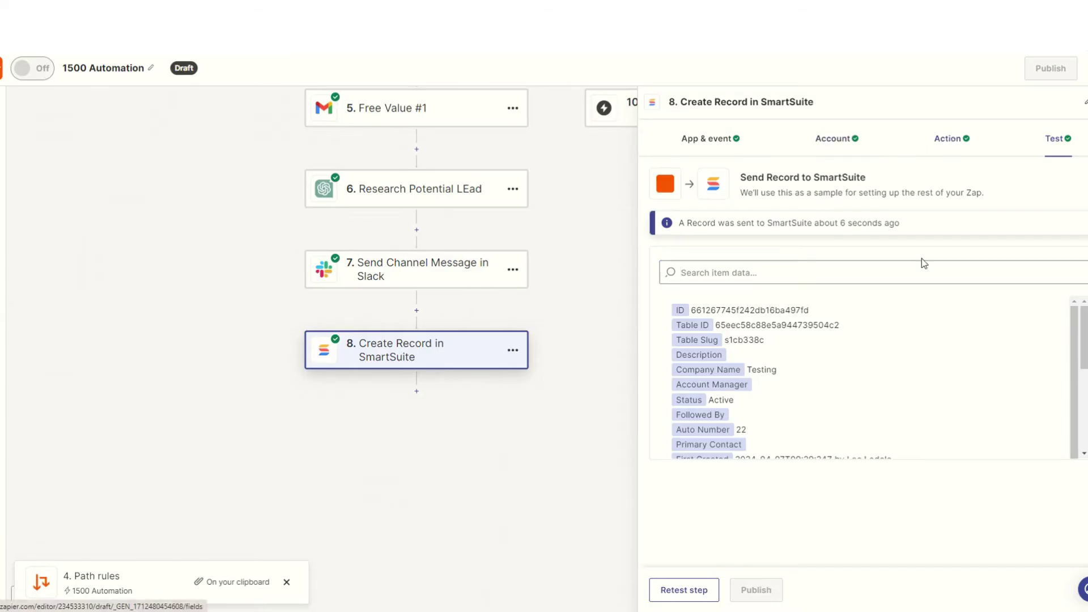
pyautogui.scroll(-15, 870, 238)
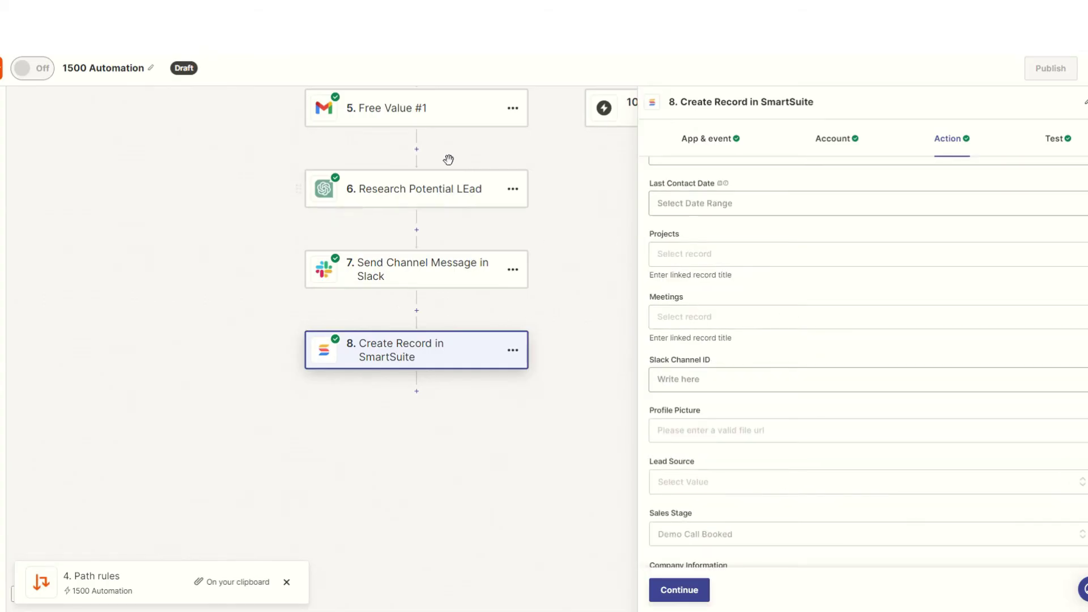
pyautogui.scroll(-5, 690, 287)
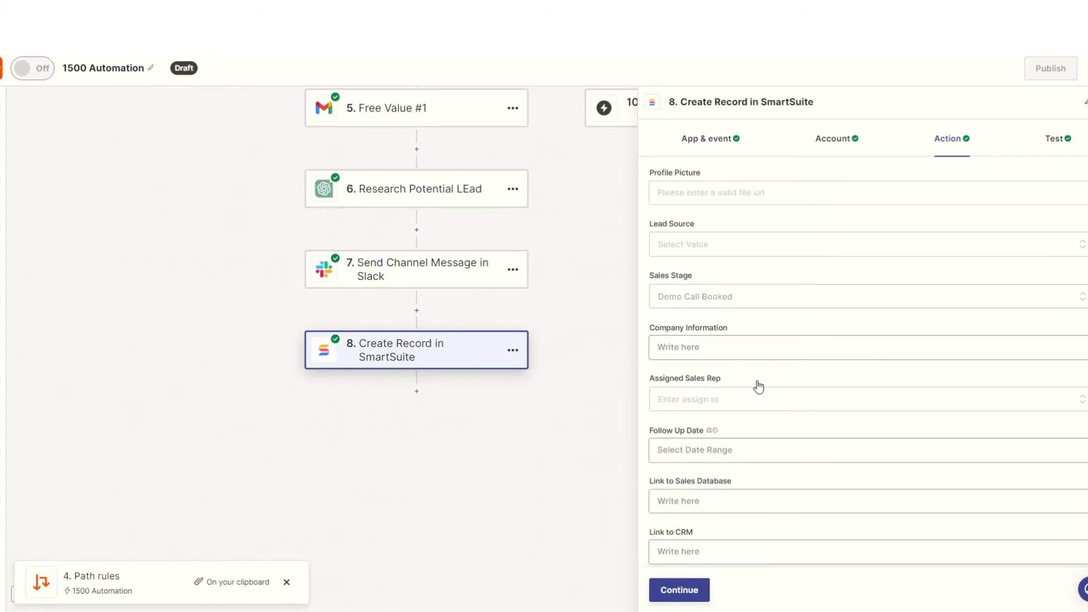
pyautogui.scroll(1, 742, 323)
pyautogui.click(727, 287)
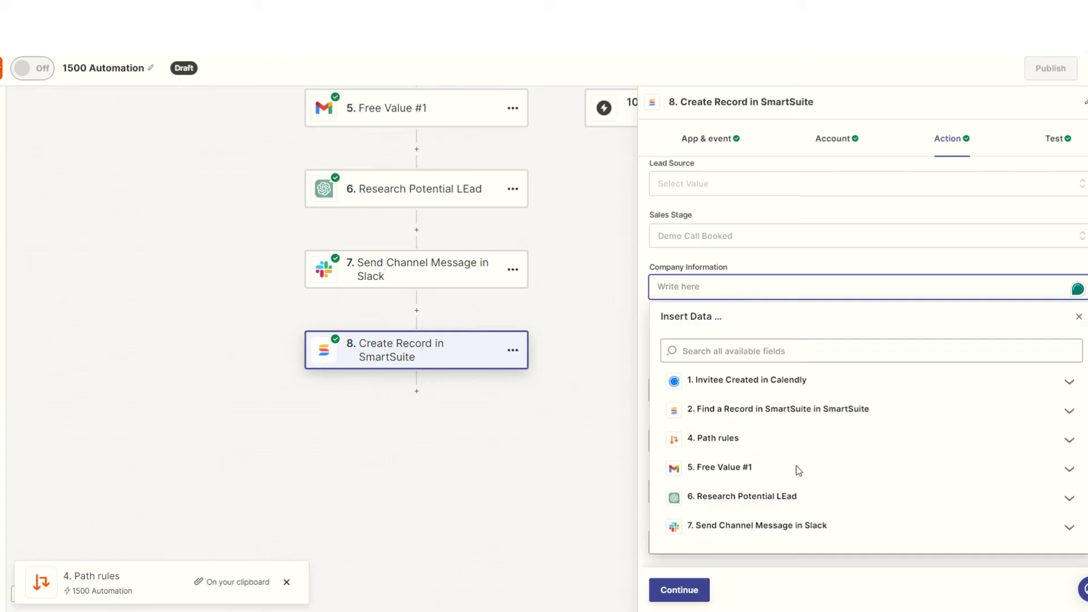
pyautogui.click(777, 496)
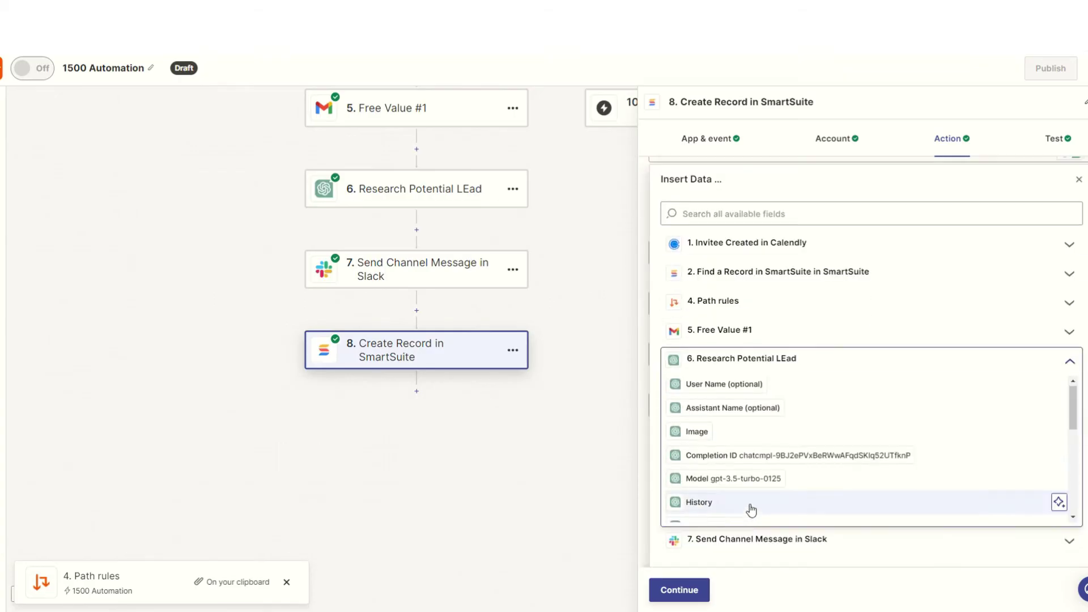
pyautogui.scroll(-1, 750, 509)
pyautogui.click(751, 509)
pyautogui.click(752, 347)
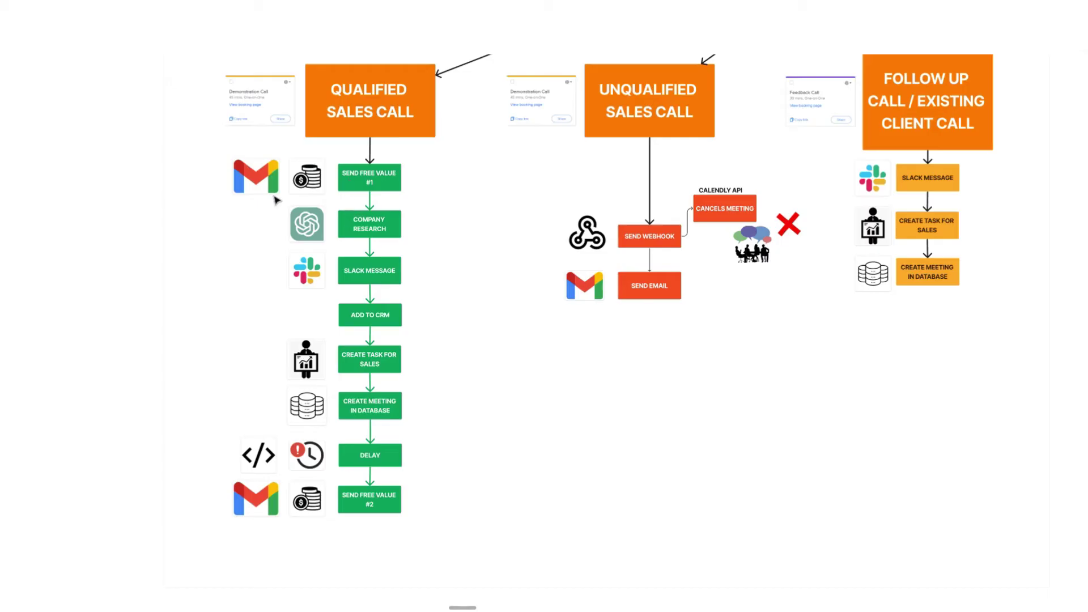
# Review the Qualified Sales Call branch of the flowchart for the remaining actions, then return to the Zap editor
pyautogui.moveTo(196, 161); pyautogui.dragTo(215, 176)
pyautogui.moveTo(547, 199); pyautogui.dragTo(523, 319)
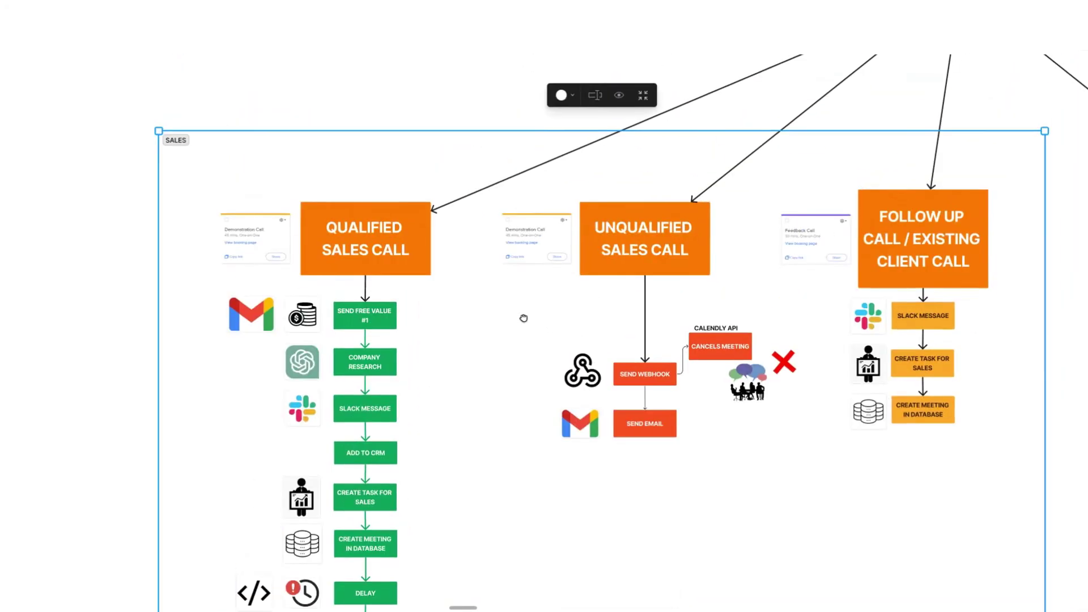
pyautogui.scroll(3, 524, 318)
pyautogui.moveTo(503, 385); pyautogui.dragTo(527, 279)
pyautogui.scroll(-1, 527, 278)
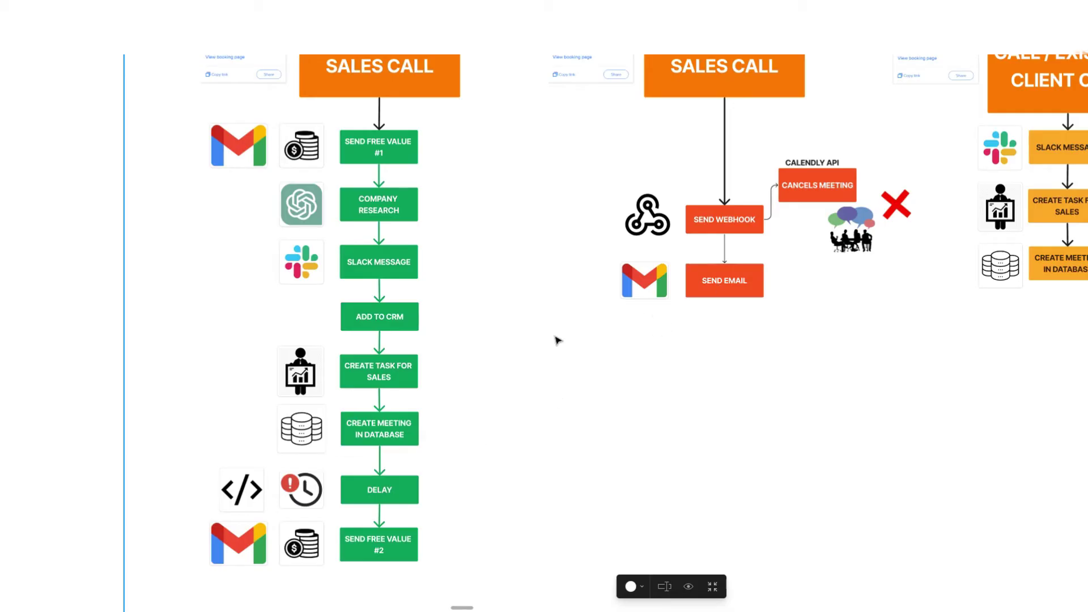
pyautogui.click(360, 374)
pyautogui.click(544, 406)
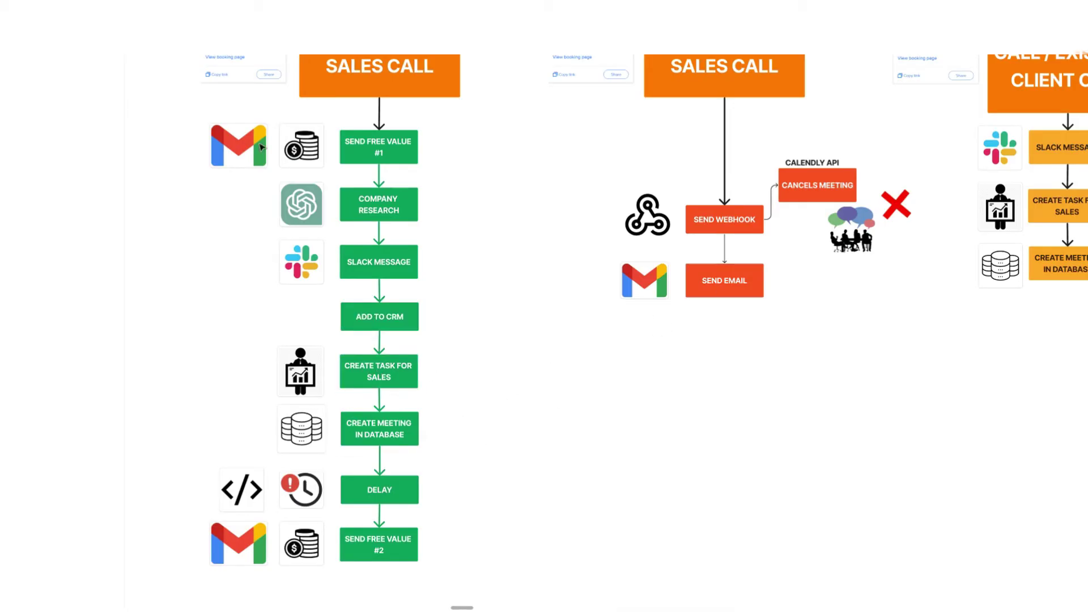
pyautogui.click(165, 12)
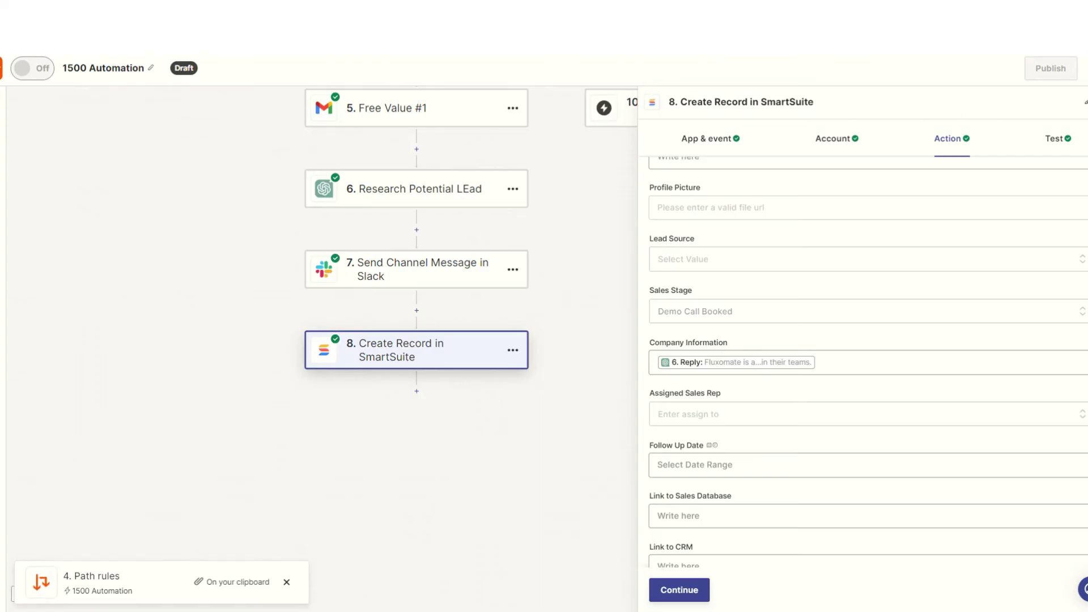
# Add a SmartSuite Create Record action after step 8, targeting the Task Database table in the PixelSpark Backend solution
pyautogui.click(1086, 102)
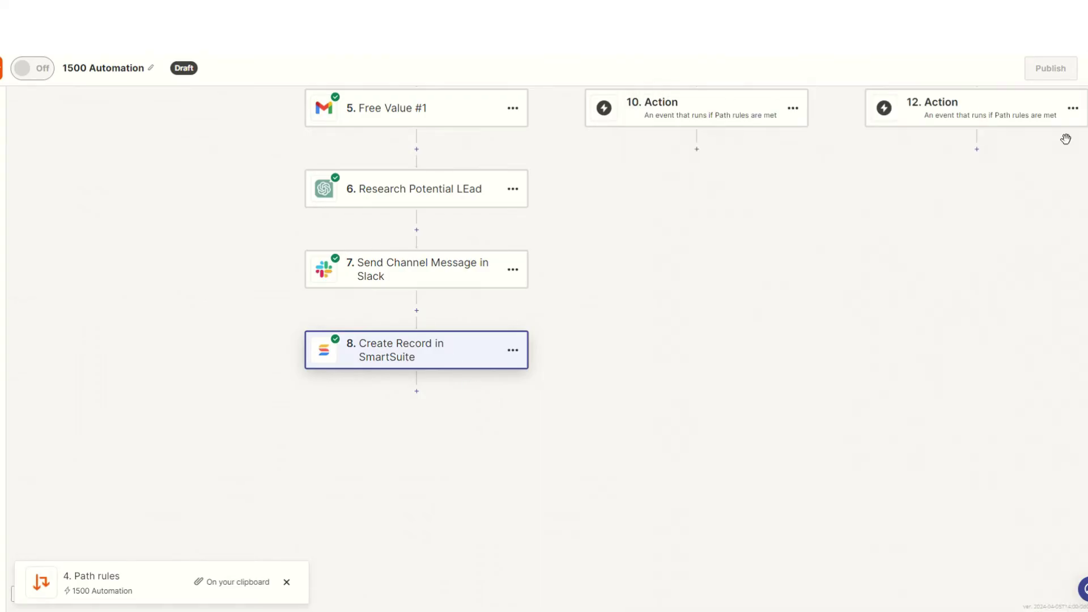
pyautogui.click(346, 237)
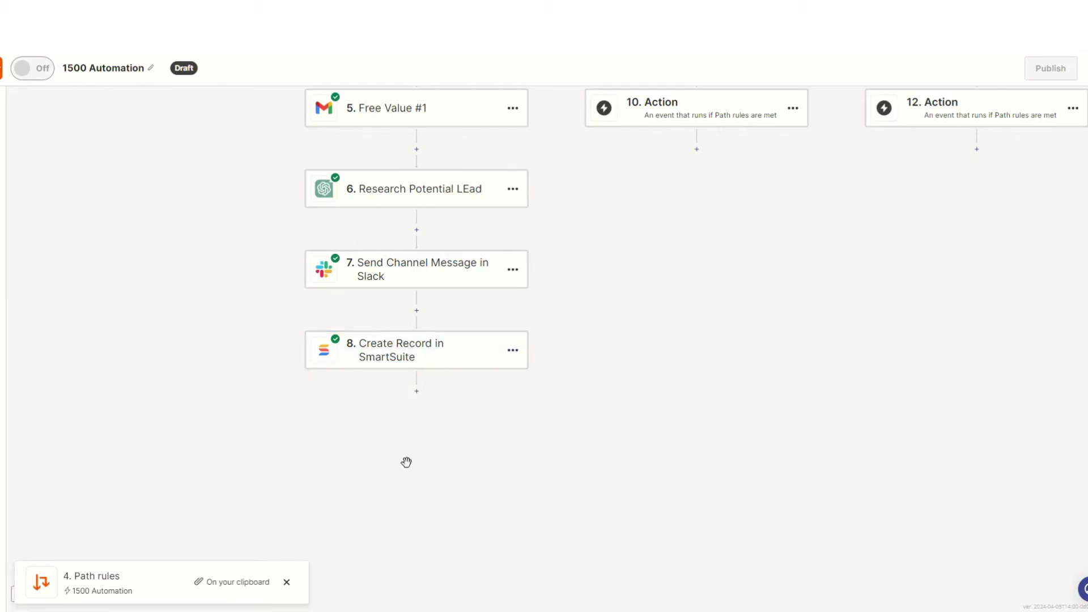
pyautogui.click(286, 581)
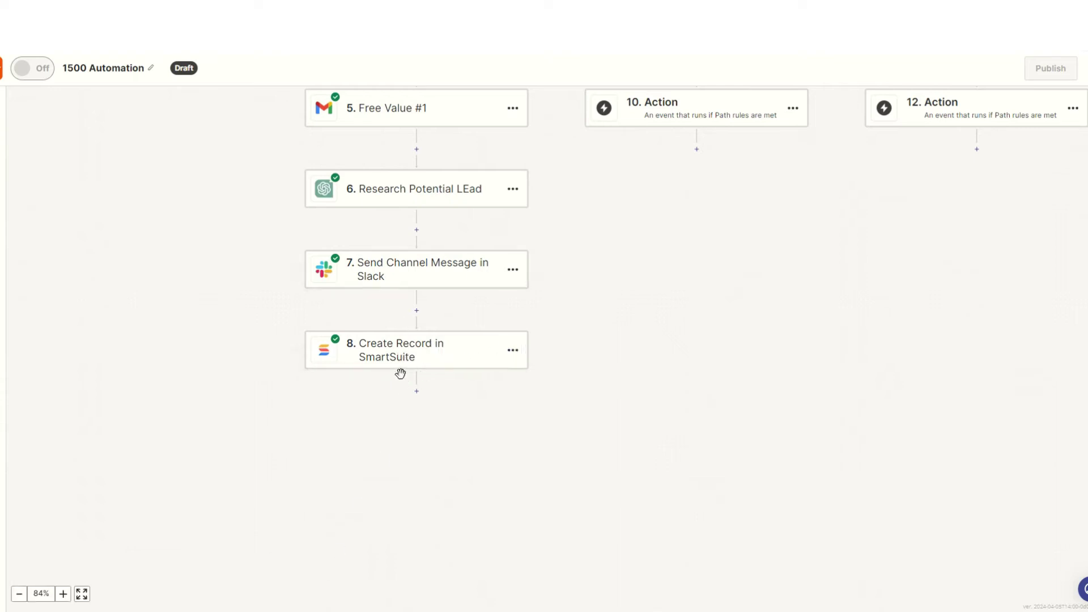
pyautogui.click(415, 392)
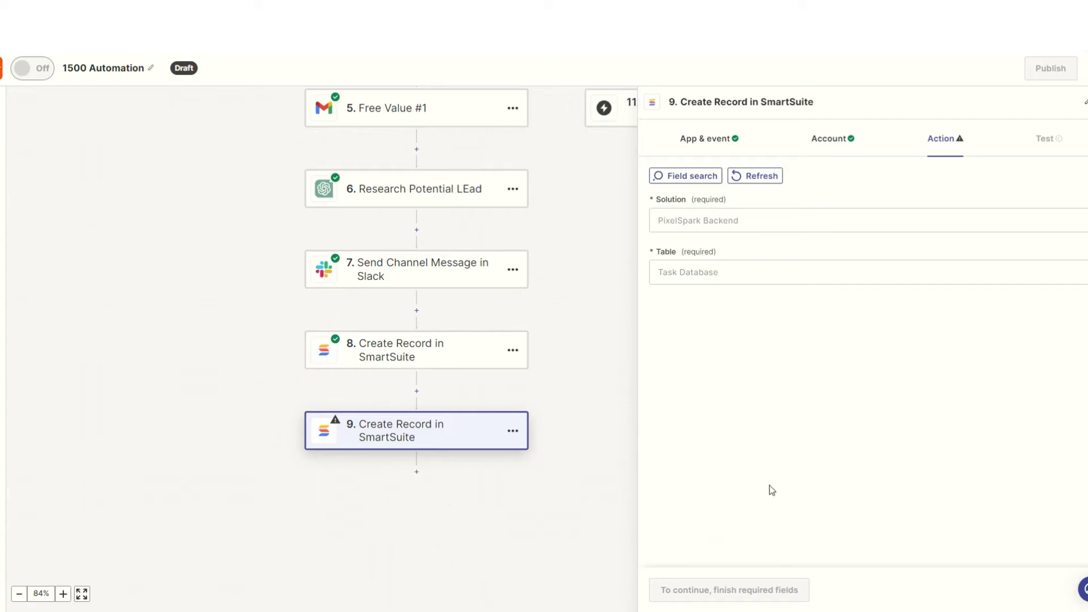
# Set the new record's Task Name to "Prepare for Sales Call" and its Status to Backlog
pyautogui.click(734, 321)
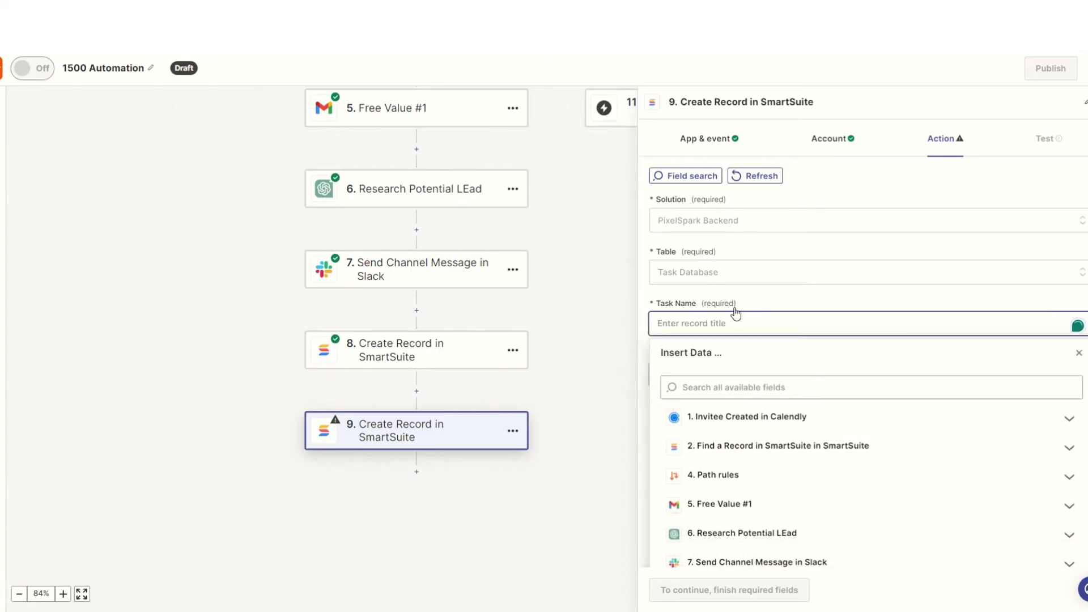
pyautogui.write('Prepare for Slae')
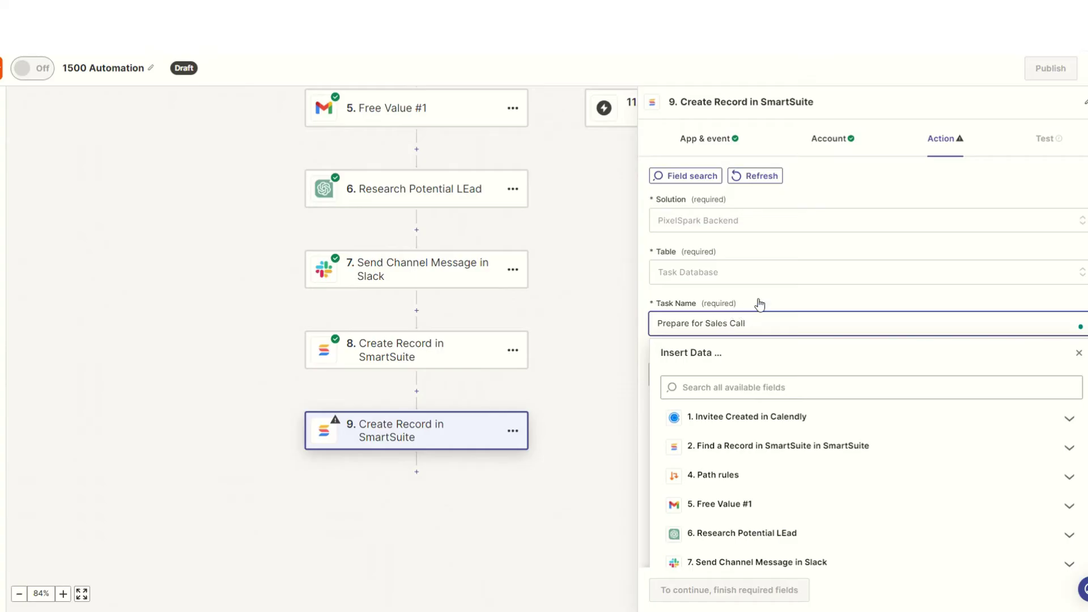
pyautogui.scroll(-2, 739, 381)
pyautogui.click(715, 358)
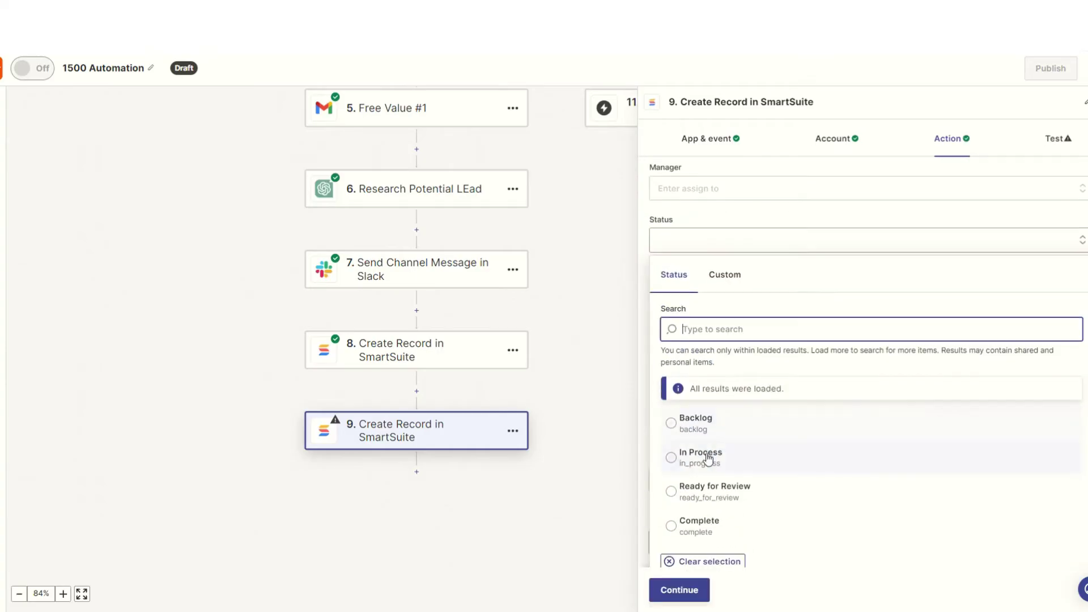
pyautogui.click(704, 418)
pyautogui.click(760, 228)
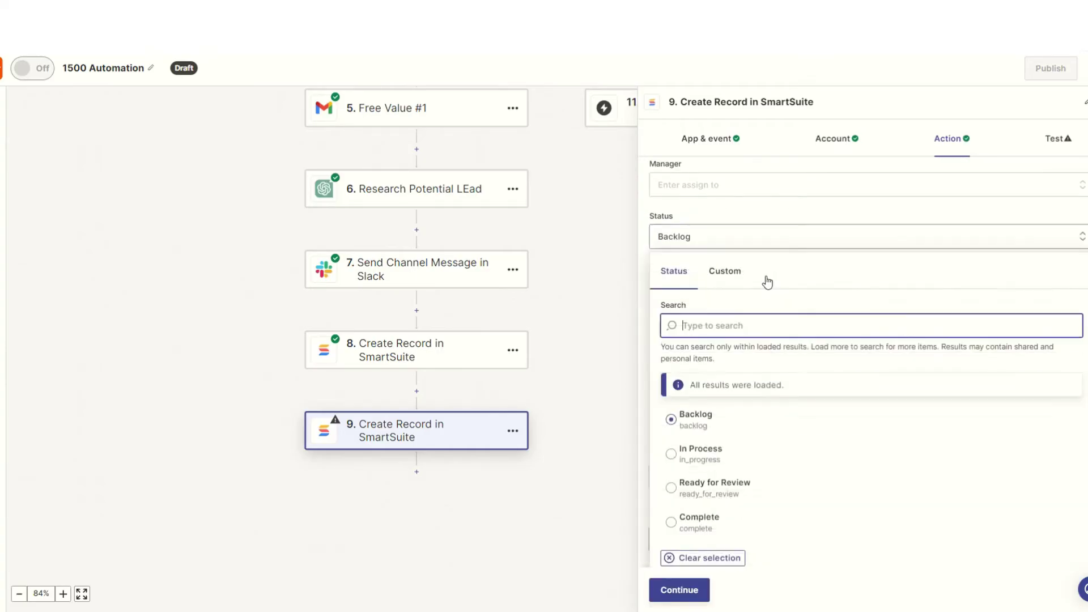
pyautogui.press('Escape')
# Map the task's due date End Date to the Scheduled Event Start Time value from the Calendly trigger
pyautogui.click(756, 372)
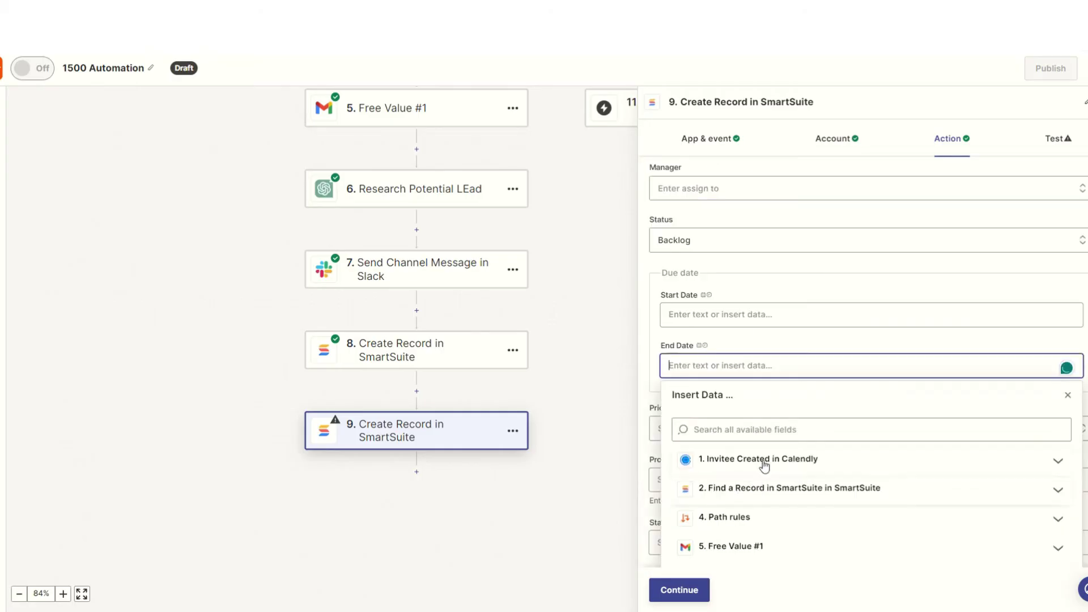
pyautogui.click(785, 468)
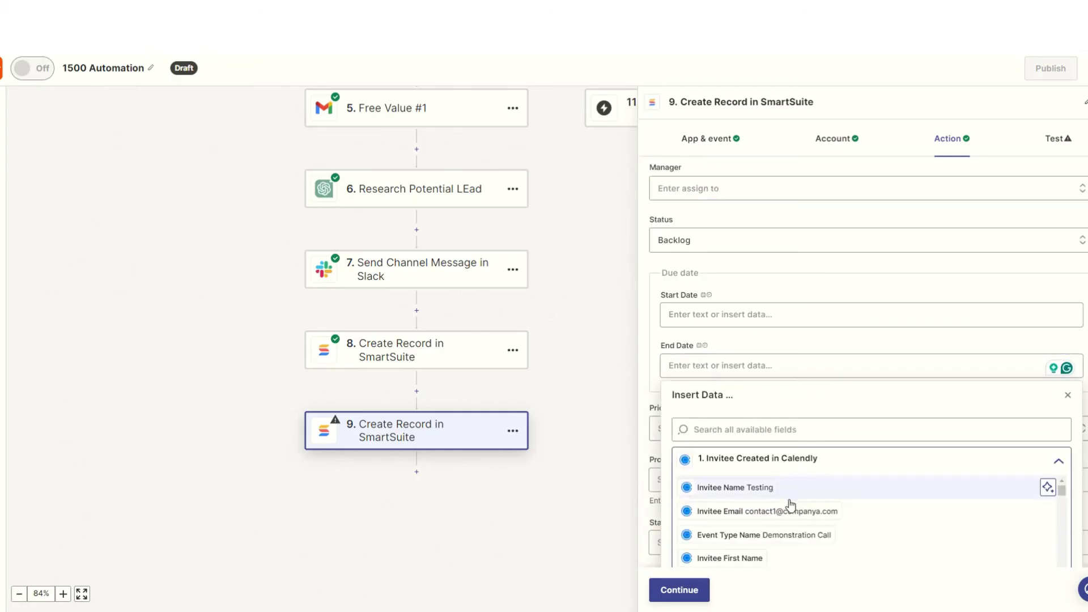
pyautogui.scroll(-3, 787, 493)
pyautogui.click(788, 488)
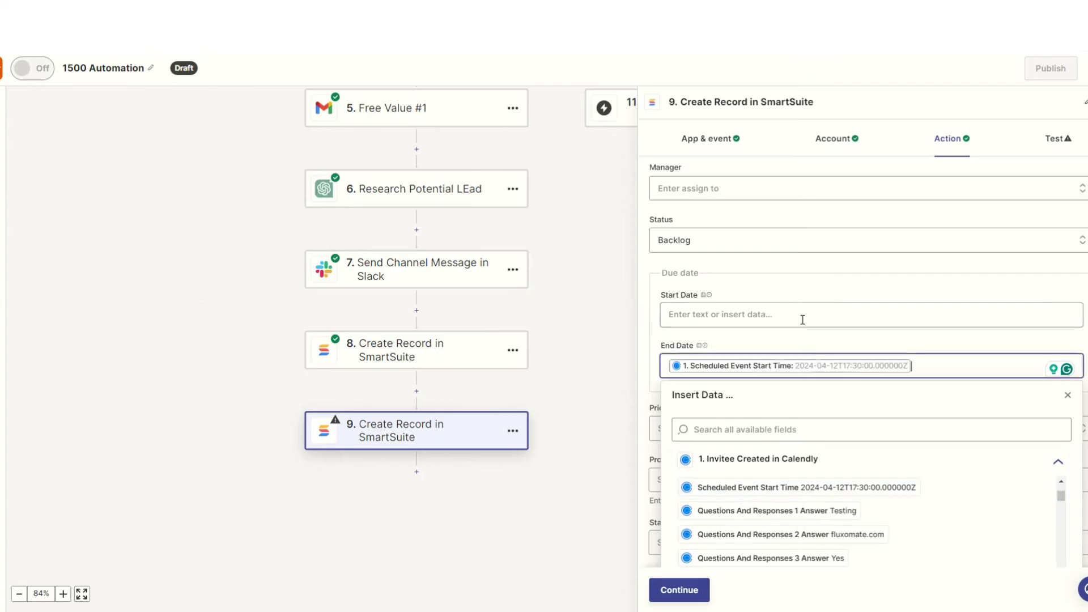
# Set the task record's Task Type to Other
pyautogui.scroll(-5, 808, 429)
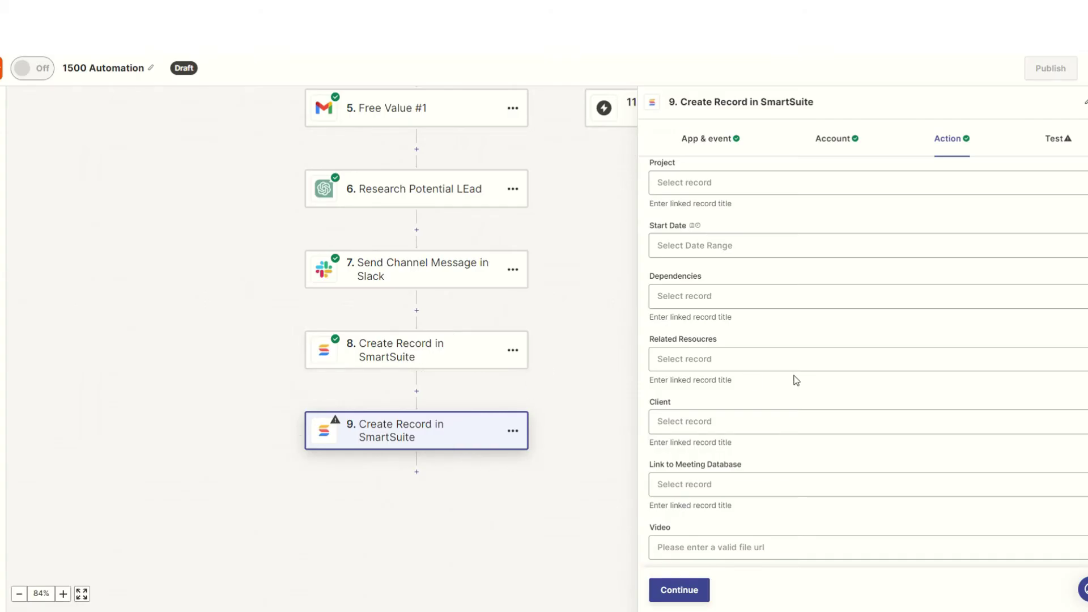
pyautogui.scroll(-2, 782, 428)
pyautogui.click(775, 479)
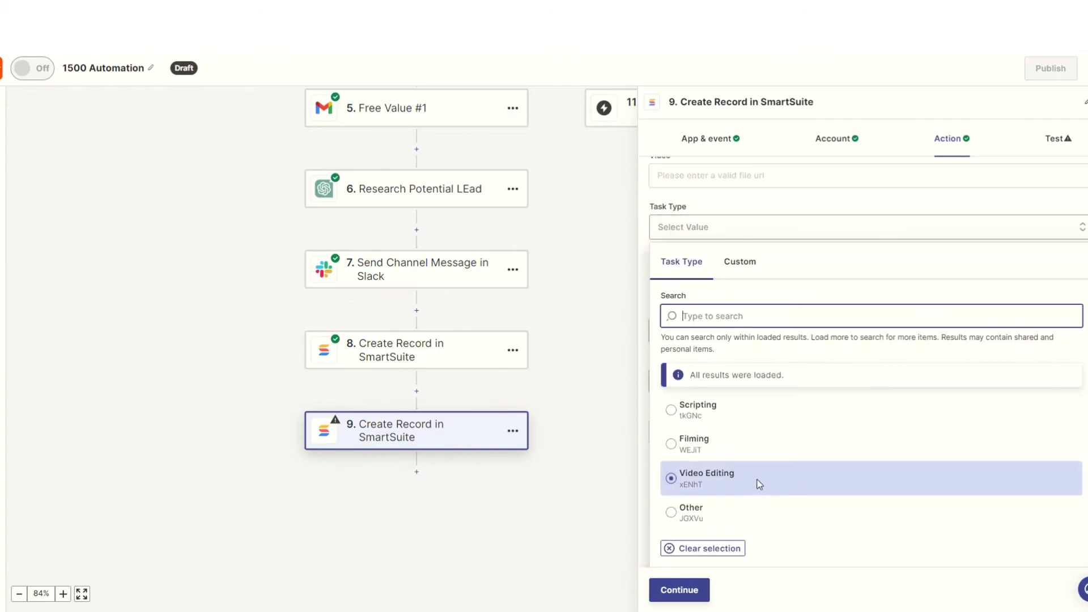
pyautogui.click(731, 513)
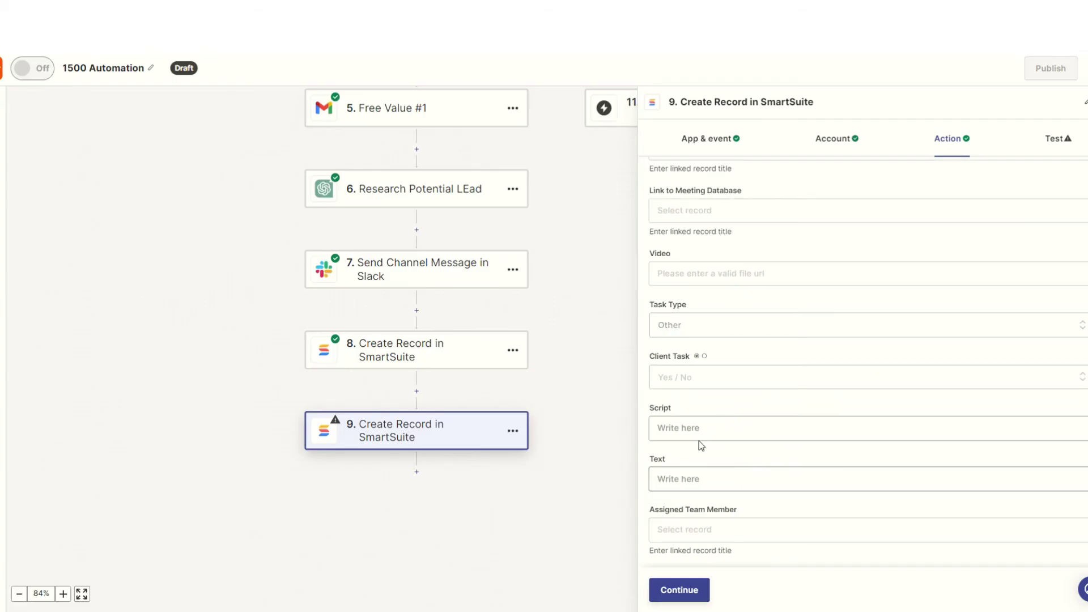
# Map the task record's Script field to the Reply value from the Research Potential Lead step
pyautogui.click(706, 429)
pyautogui.click(754, 485)
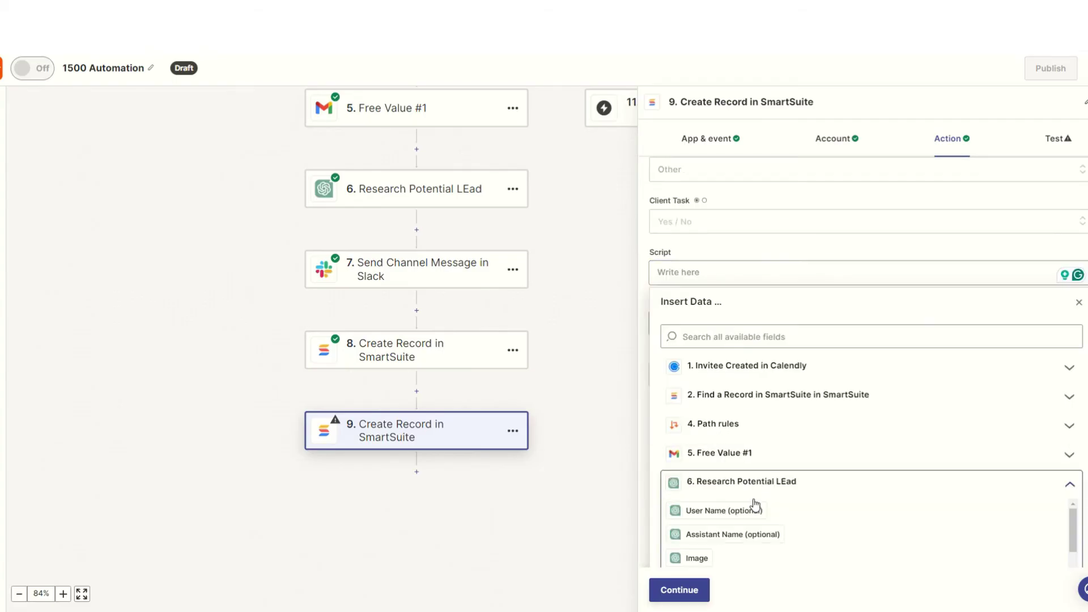
pyautogui.scroll(-5, 755, 509)
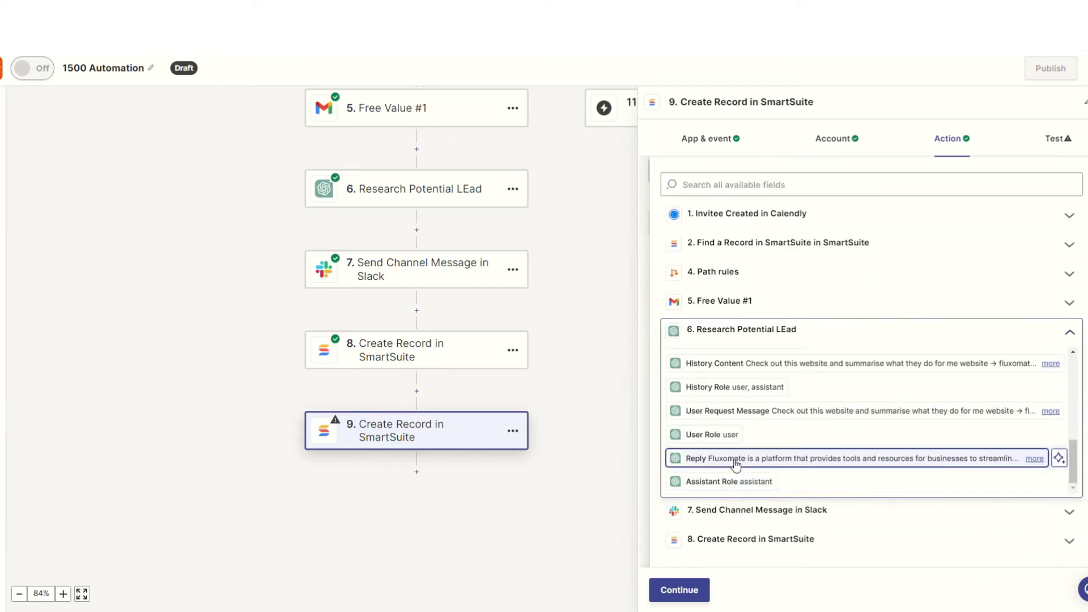
pyautogui.click(735, 459)
pyautogui.click(741, 336)
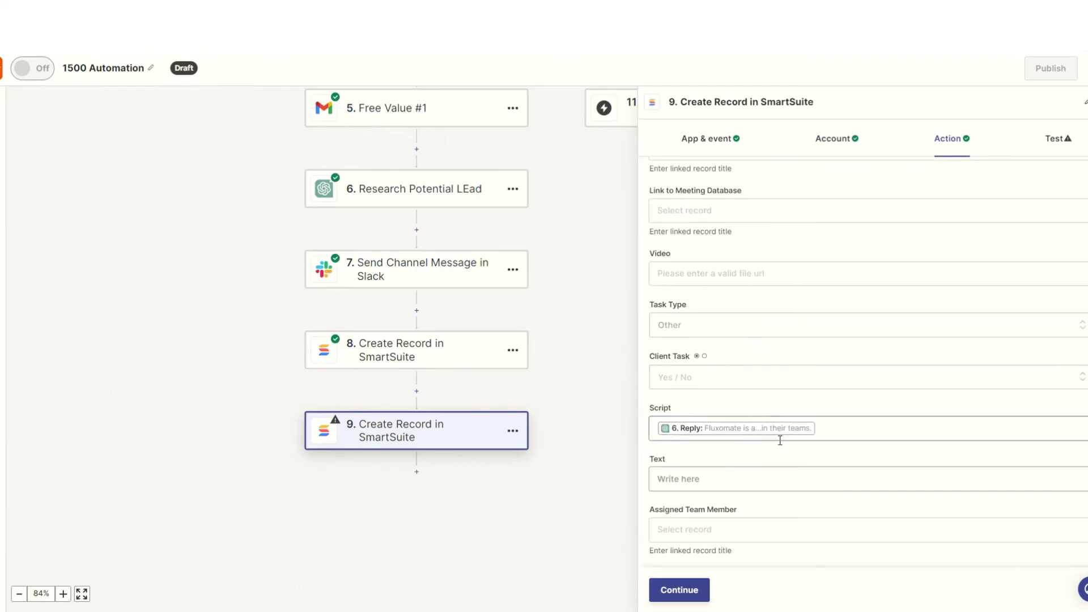
pyautogui.click(739, 528)
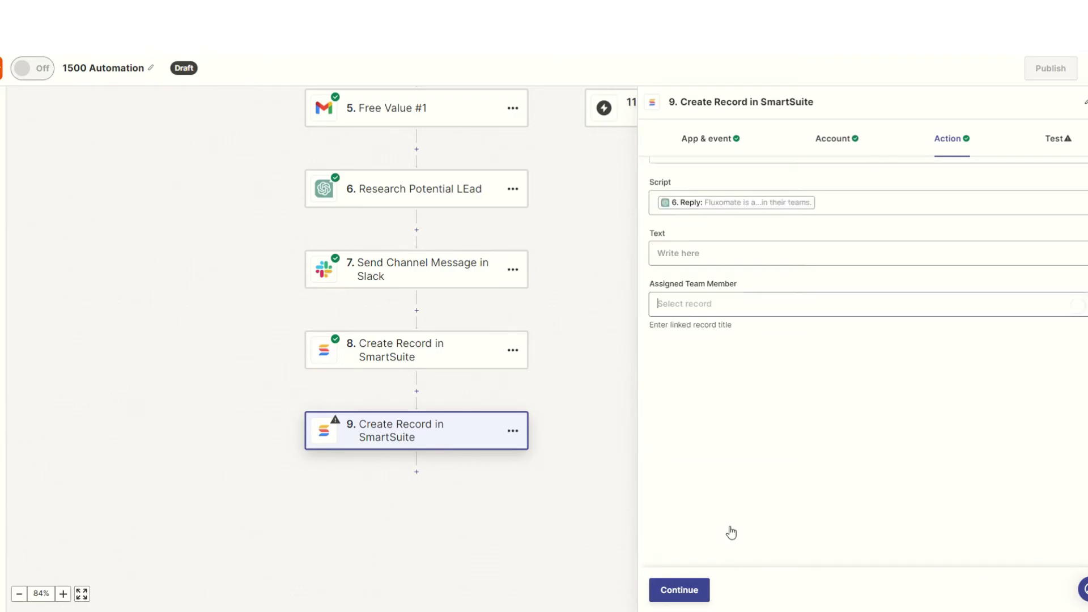
pyautogui.click(801, 257)
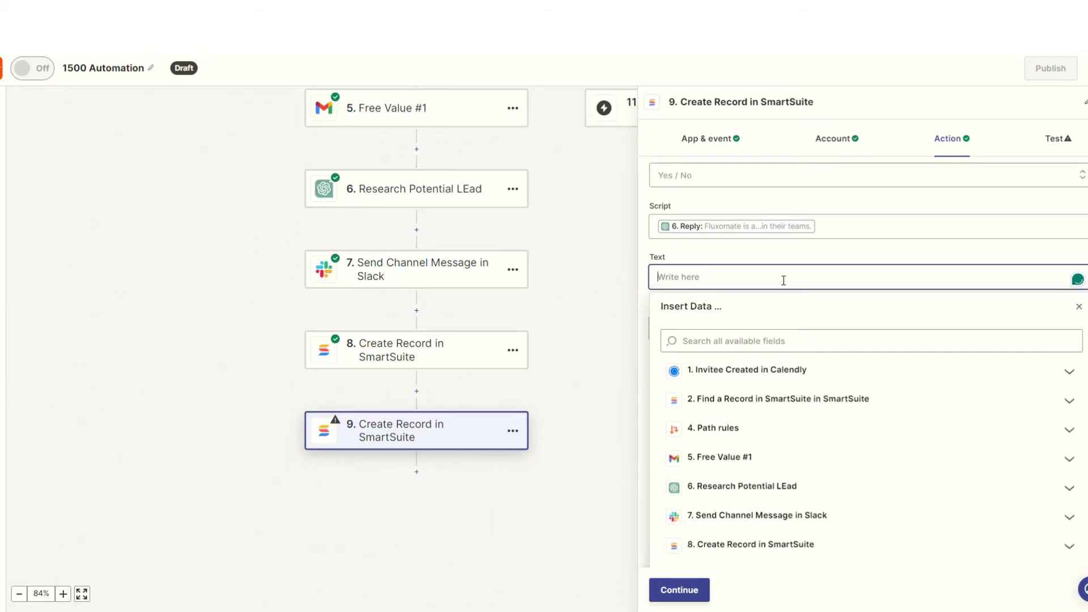
pyautogui.click(739, 578)
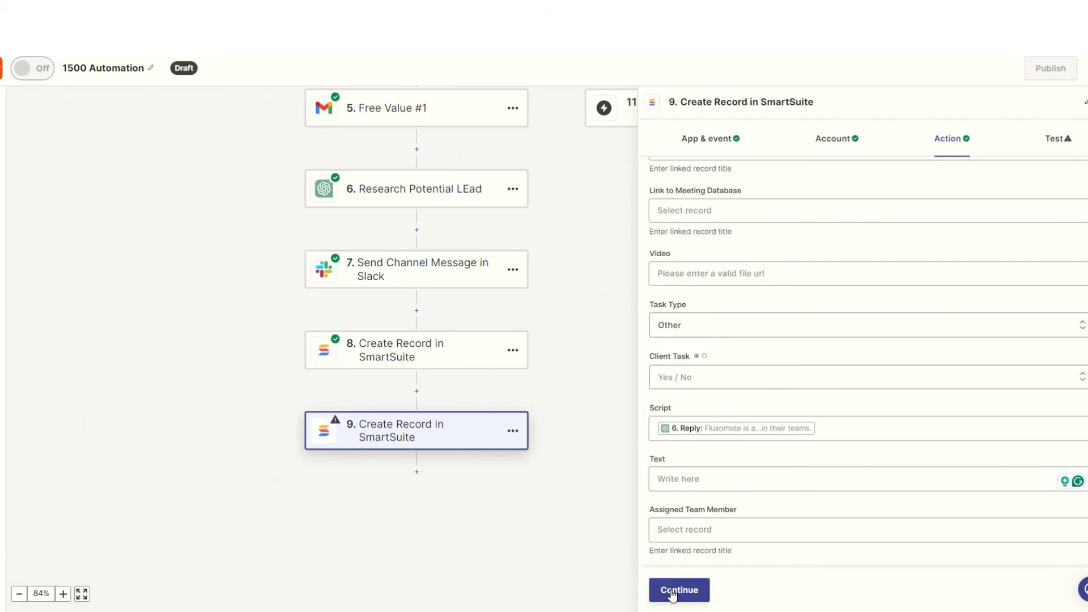
# Test the task's Create Record step and check the new task on the All Tasks board in the Noloco team portal
pyautogui.click(679, 590)
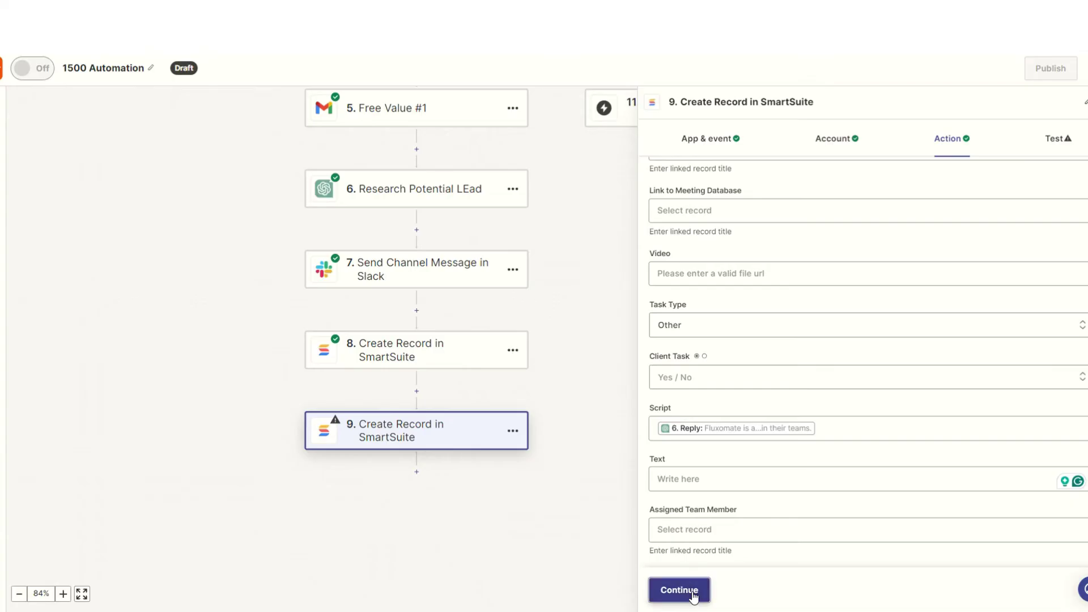
pyautogui.click(749, 590)
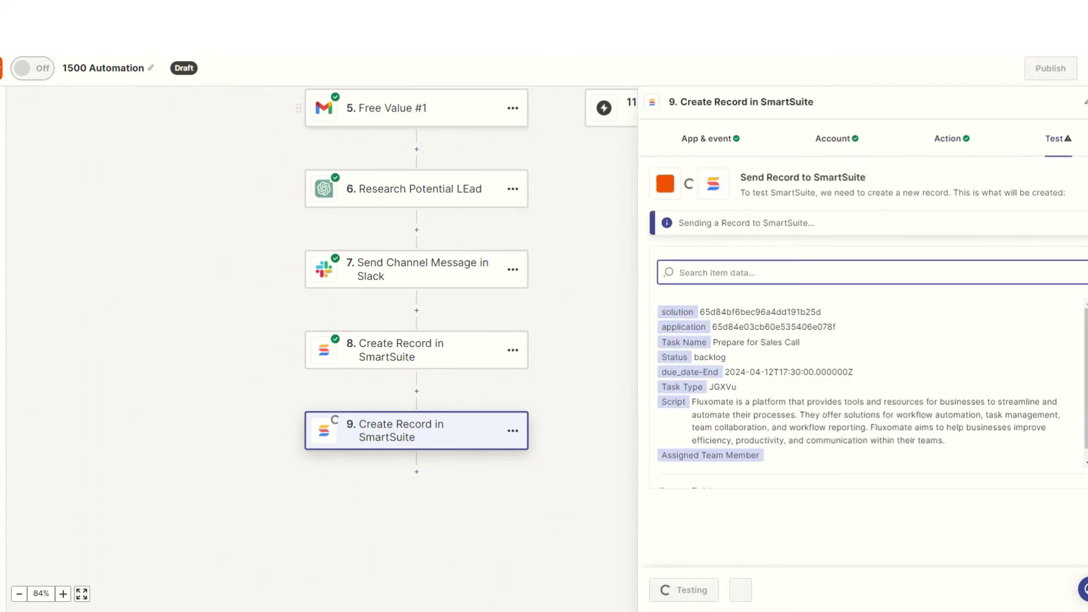
pyautogui.rightClick(417, 35)
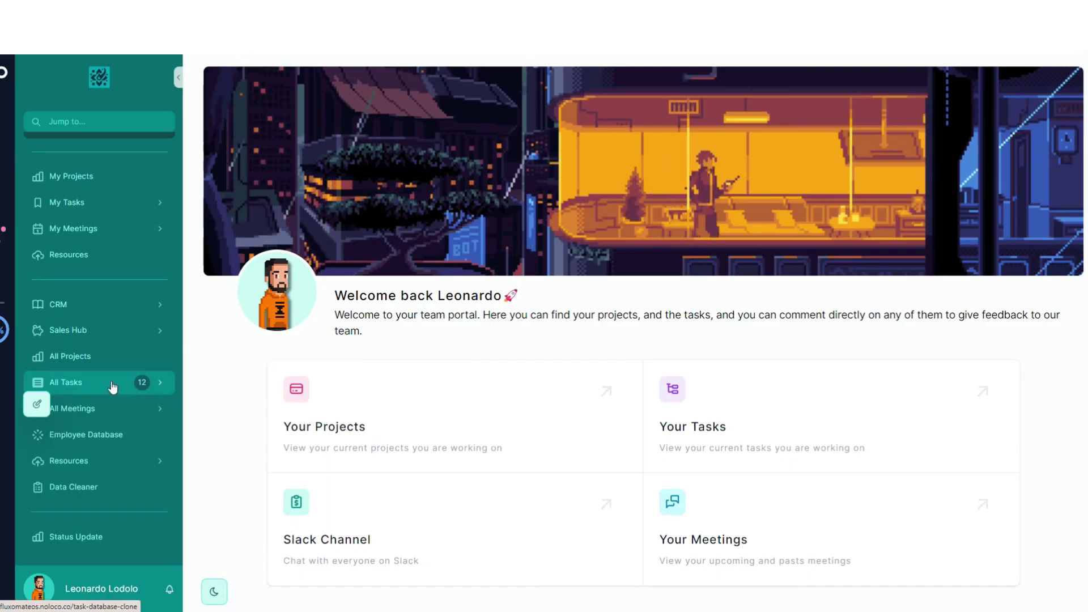
pyautogui.click(114, 383)
pyautogui.scroll(-3, 801, 369)
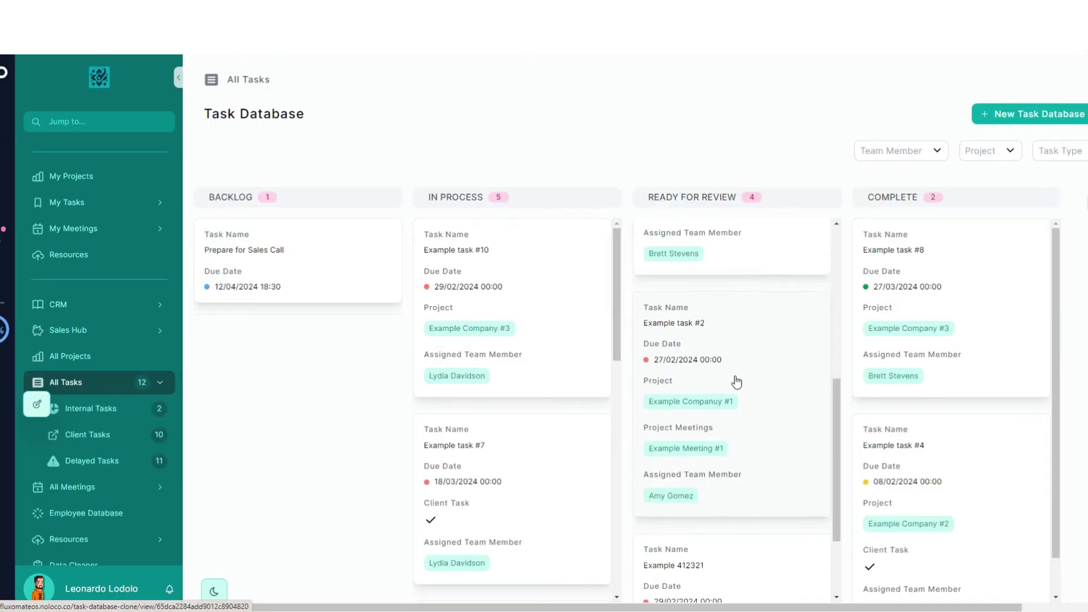
pyautogui.scroll(3, 737, 381)
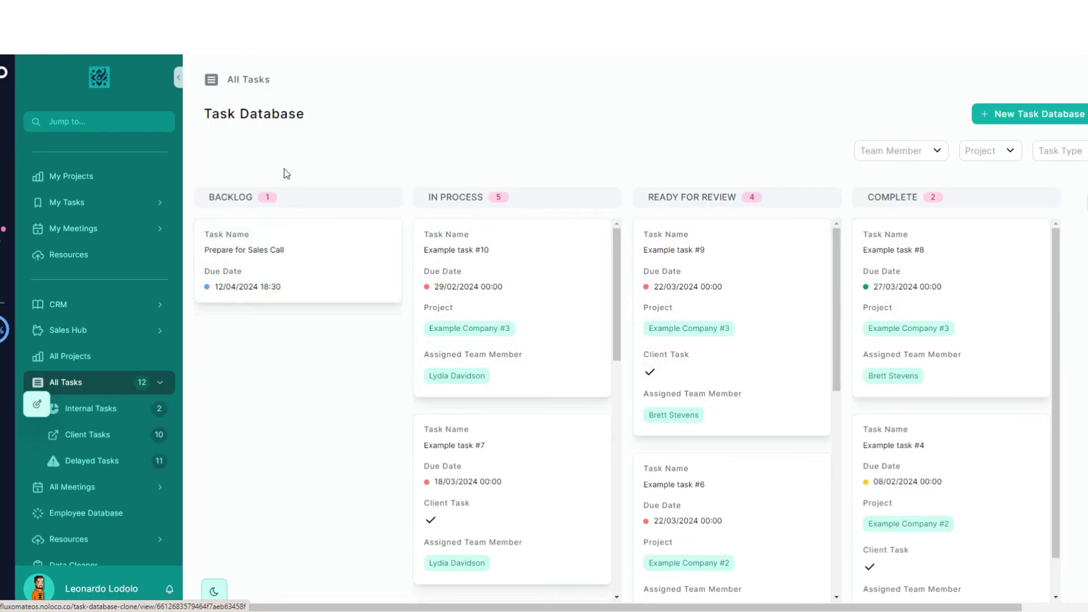
# Open the Prepare for Sales Call task in the portal and review its Script text
pyautogui.click(350, 254)
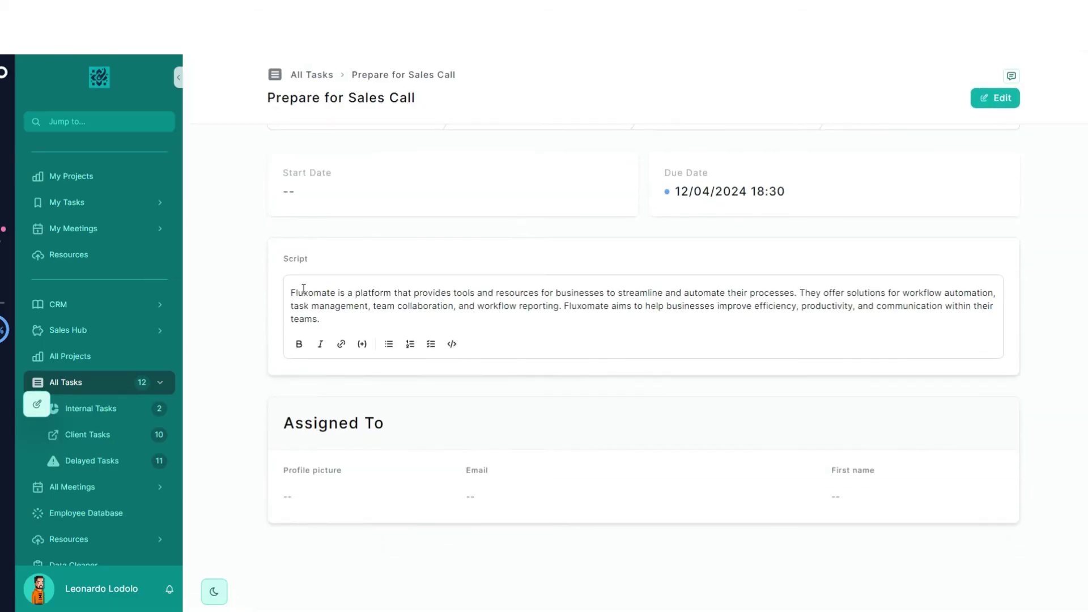
pyautogui.keyDown('shift'); pyautogui.click(508, 306); pyautogui.keyUp('shift')
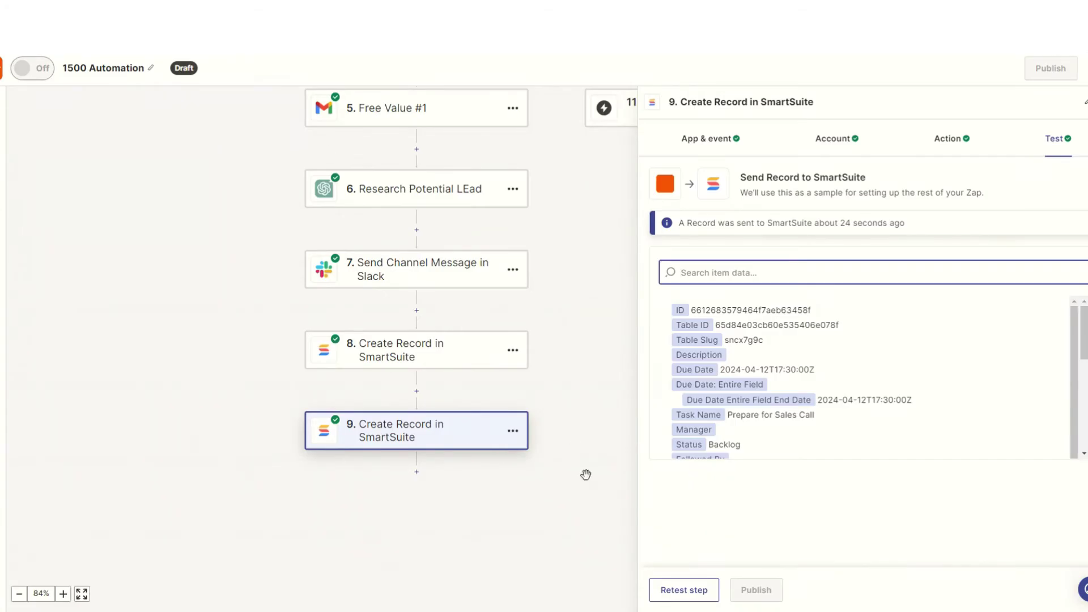
# Add a SmartSuite step named Create Meeting in Database after Create Task for Sales, targeting the Meeting Database table in PixelSpark Backend
pyautogui.scroll(-2, 558, 413)
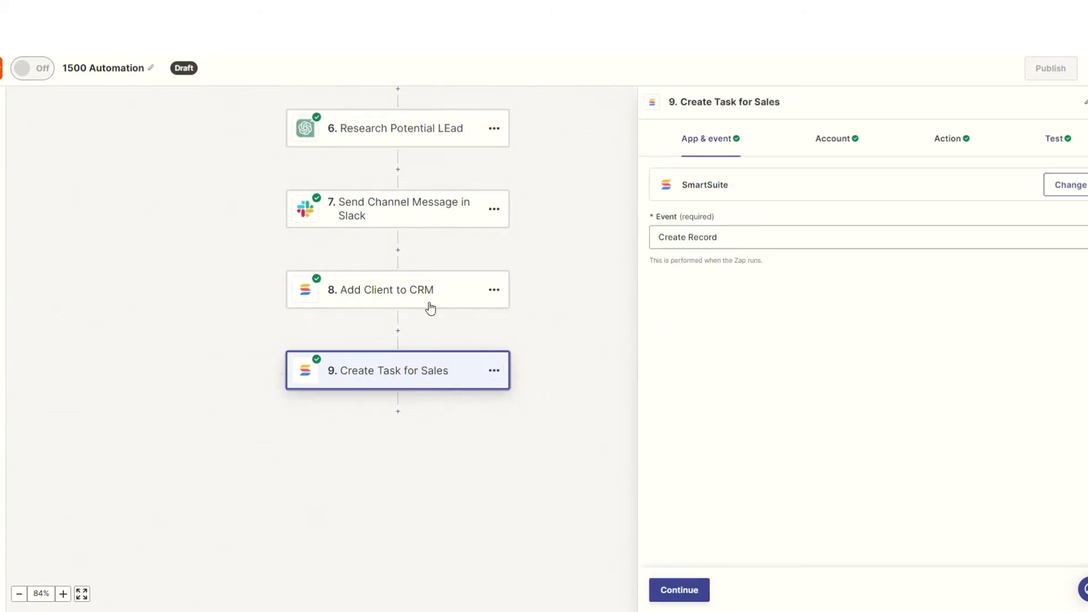
pyautogui.click(494, 370)
pyautogui.click(472, 435)
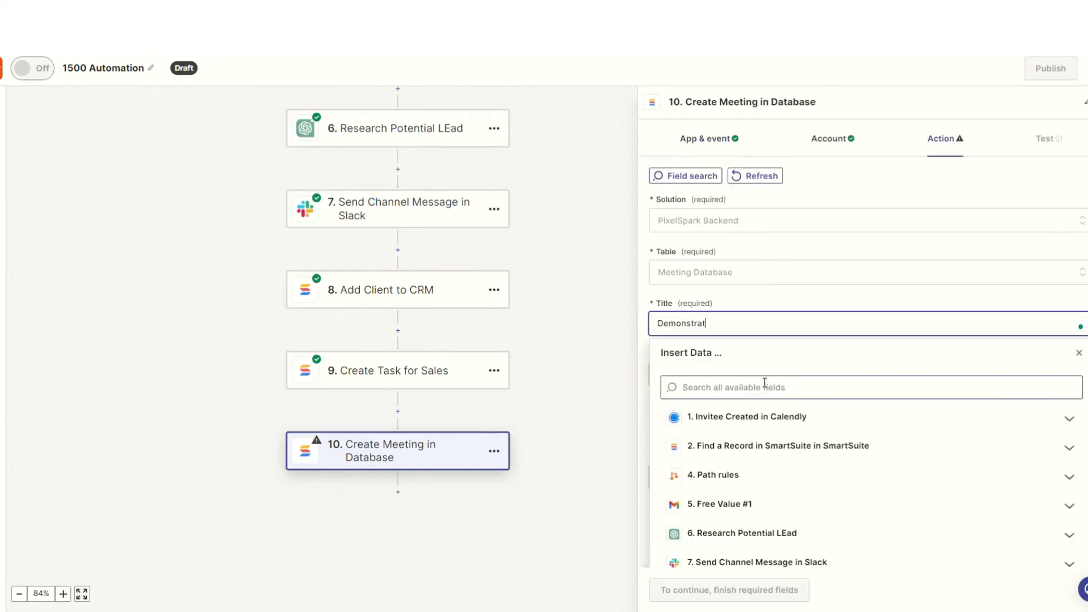
# Title the meeting record Demonstration Call, map its Date to the Calendly Scheduled Event Start Time, and set Duration to 45 minutes
pyautogui.write('Call')
pyautogui.click(826, 478)
pyautogui.scroll(-2, 747, 408)
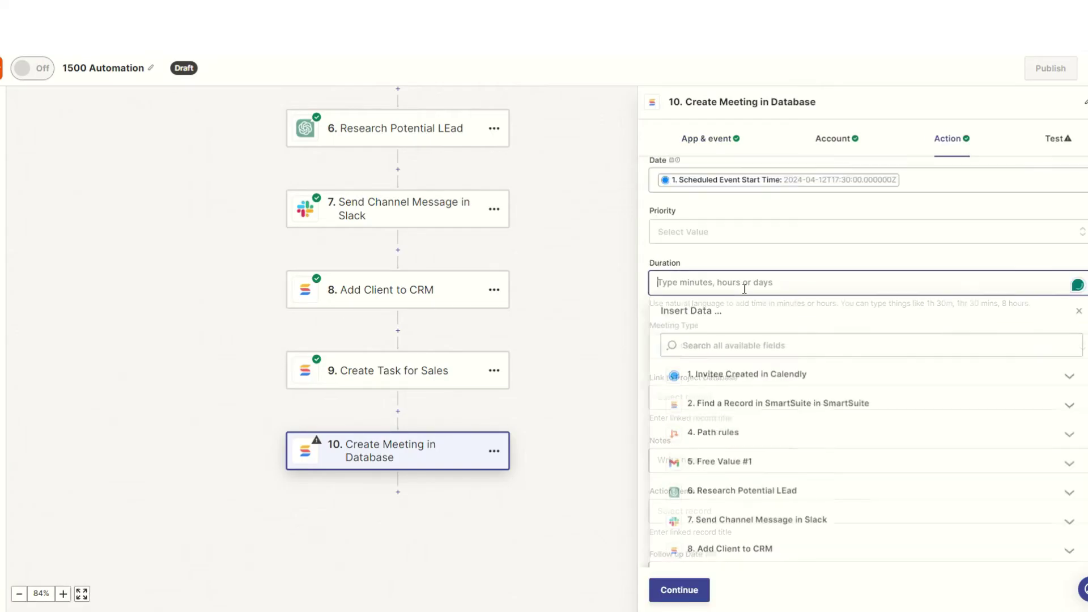
pyautogui.write('minutes')
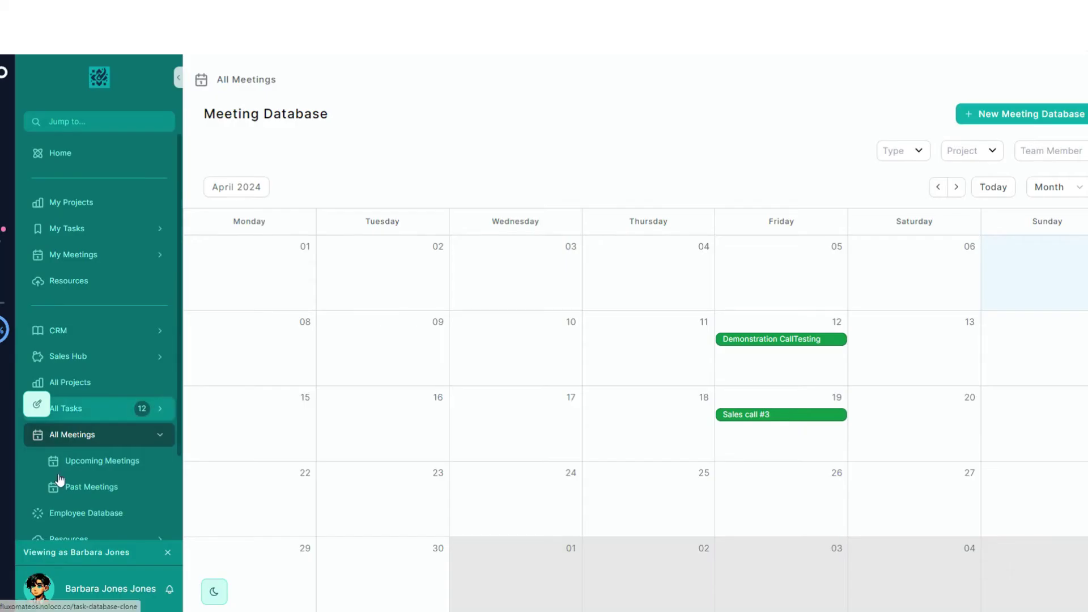
# Check the new Demonstration Call meeting on the portal's All Meetings calendar, including its linked Prepare for Sales Call action item
pyautogui.scroll(-1, 72, 430)
pyautogui.scroll(-1, 72, 431)
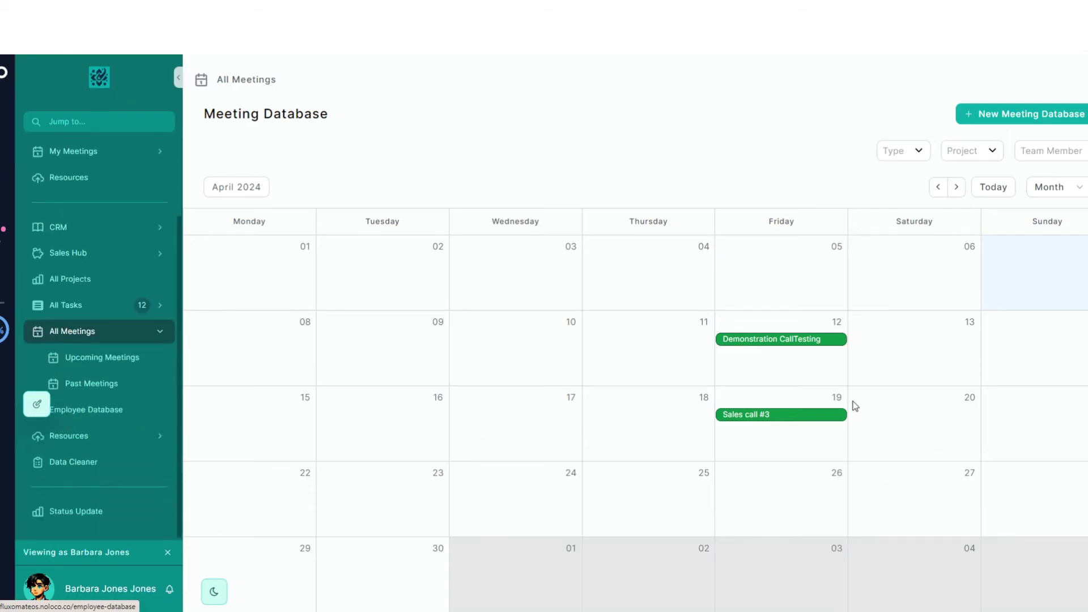
pyautogui.click(772, 340)
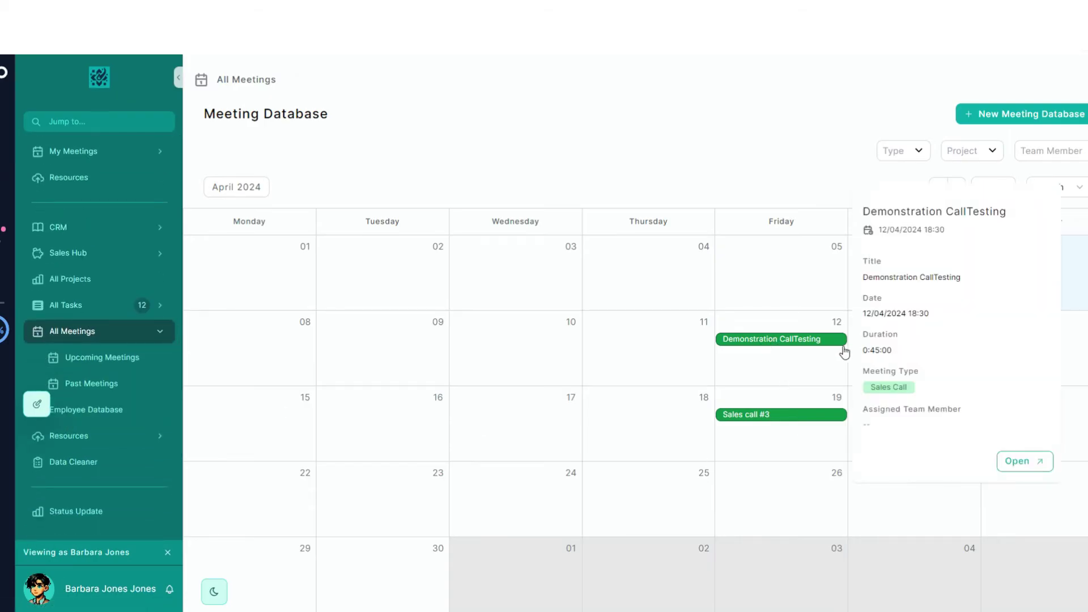
pyautogui.click(1009, 463)
pyautogui.scroll(-3, 695, 440)
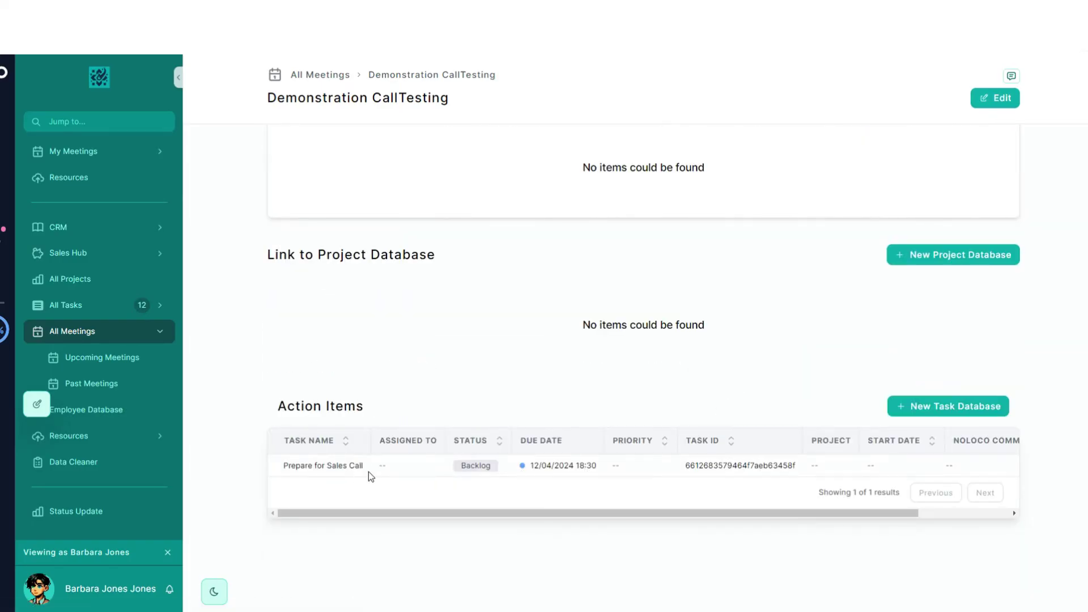
pyautogui.click(387, 471)
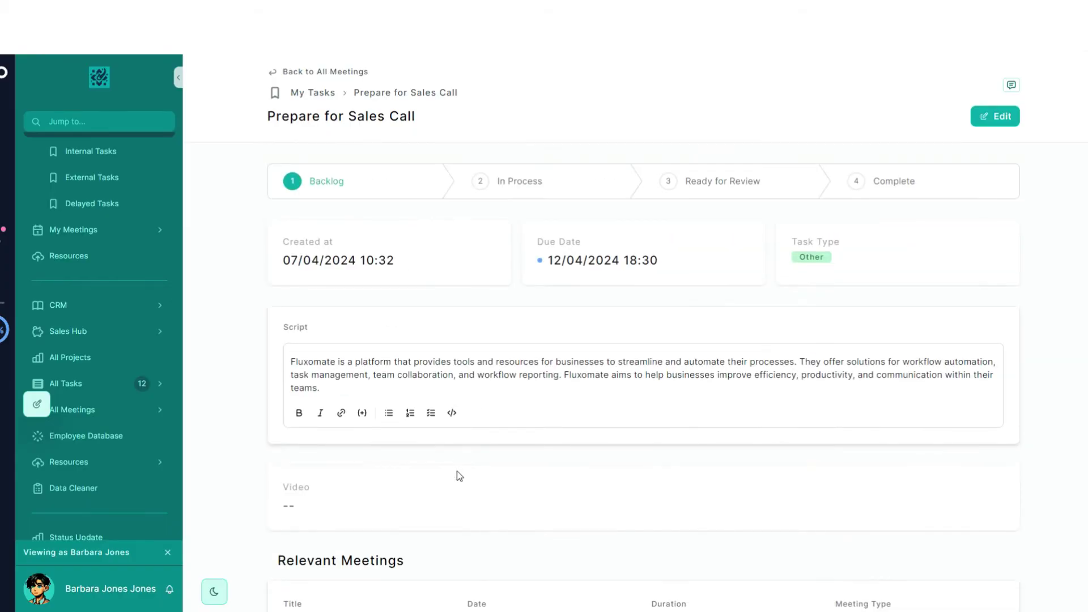
pyautogui.scroll(-3, 459, 476)
pyautogui.click(671, 469)
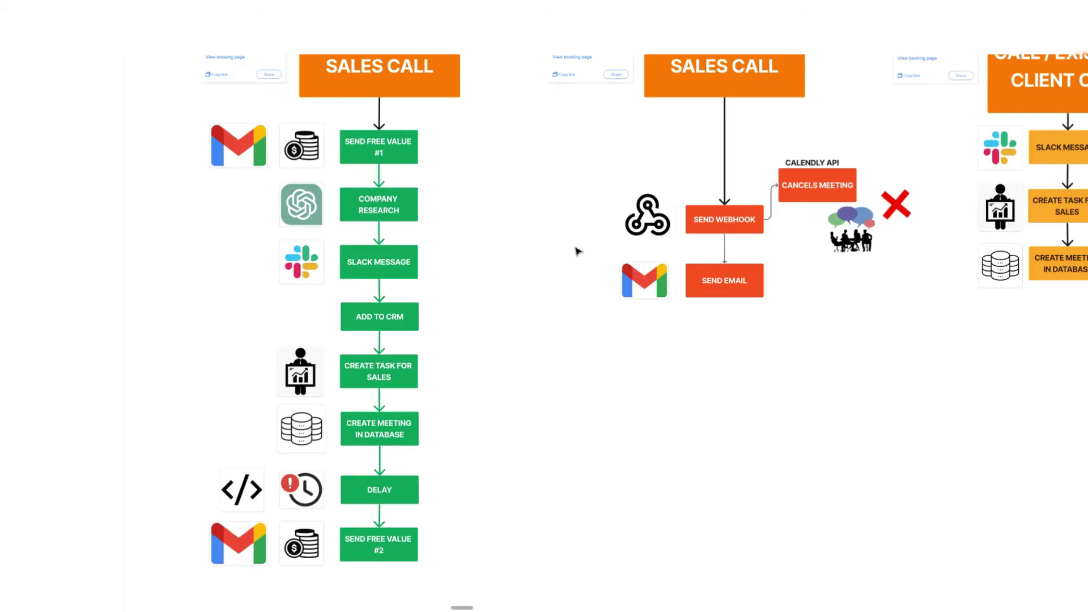
# Add a Delay by Zapier step with the Delay Until event after Create Meeting in Database
pyautogui.scroll(-1, 538, 313)
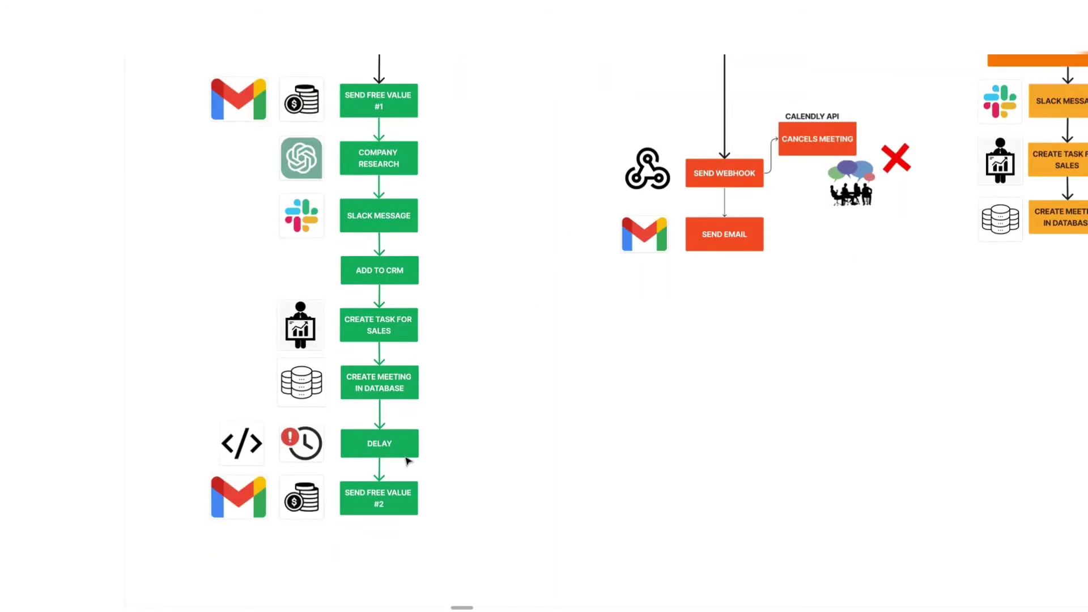
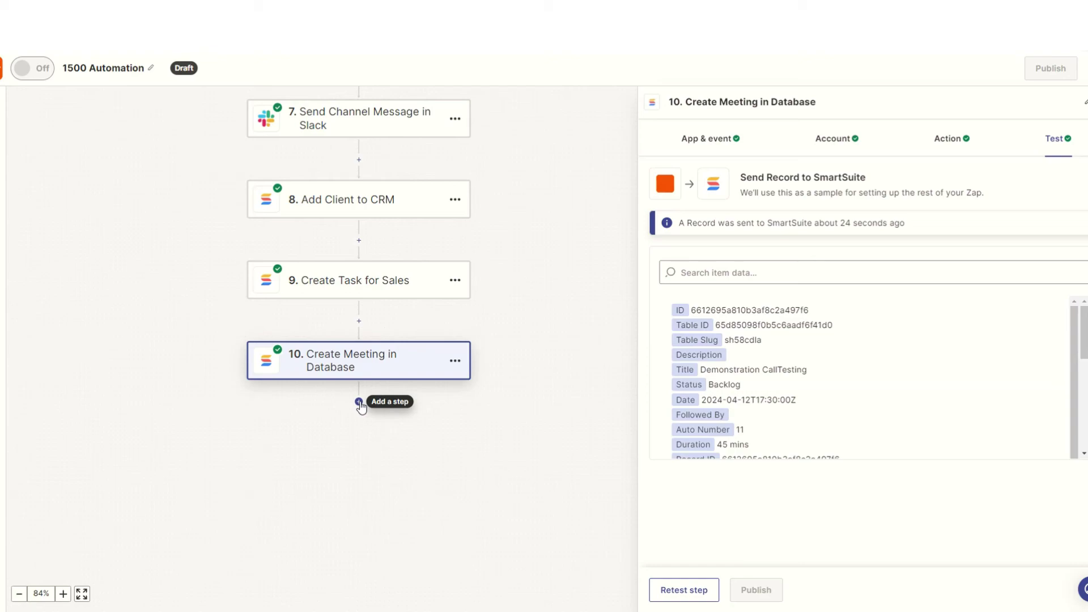
pyautogui.click(358, 402)
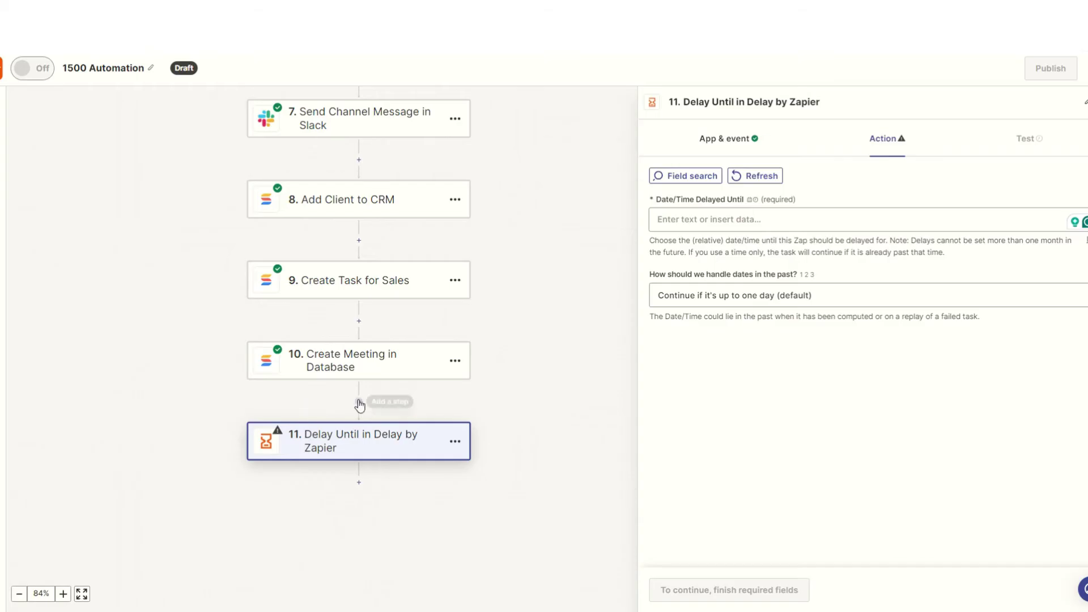
# Insert a Code by Zapier step before the delay step, using the Run Python event
pyautogui.click(360, 403)
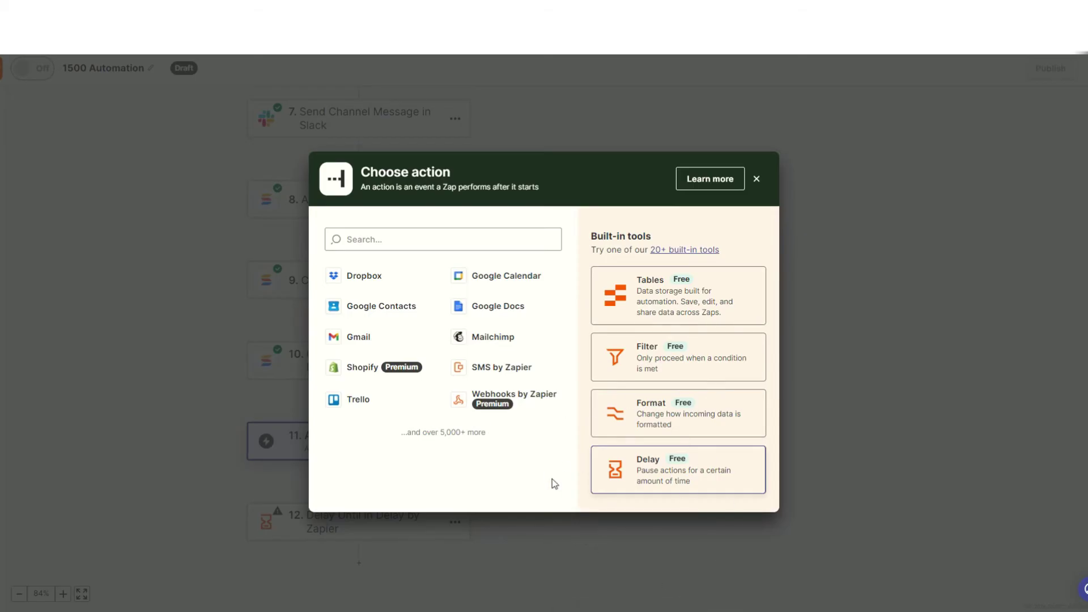
pyautogui.click(449, 235)
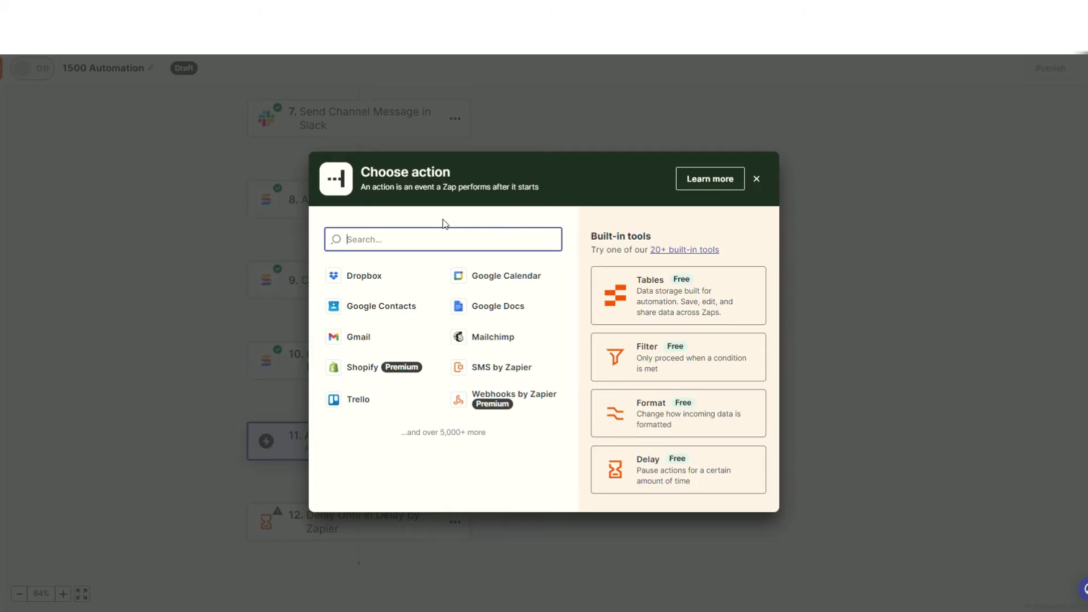
pyautogui.write('c')
pyautogui.click(432, 279)
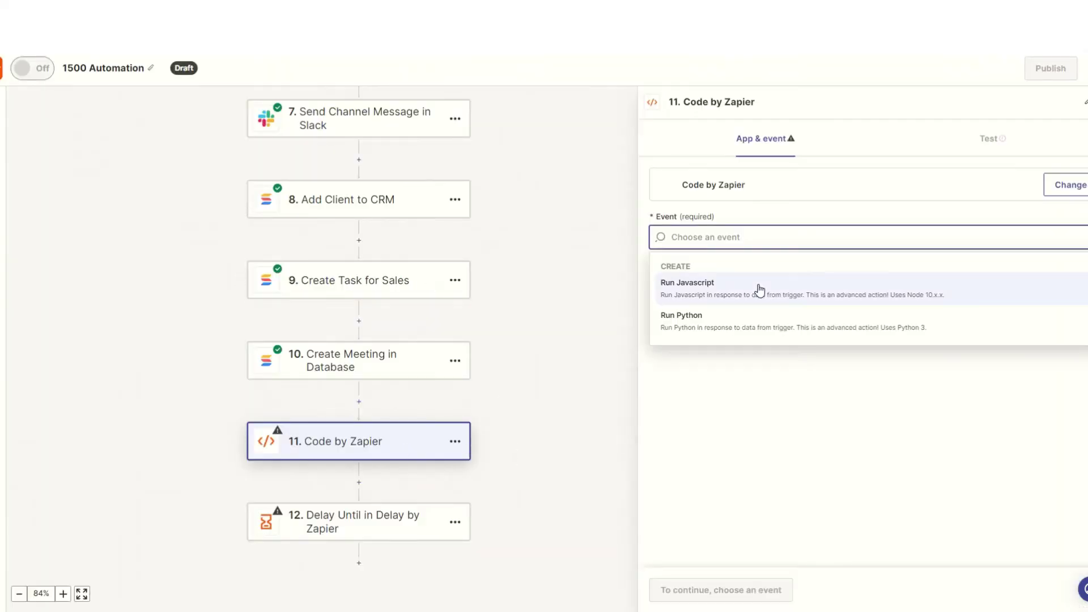
pyautogui.click(709, 320)
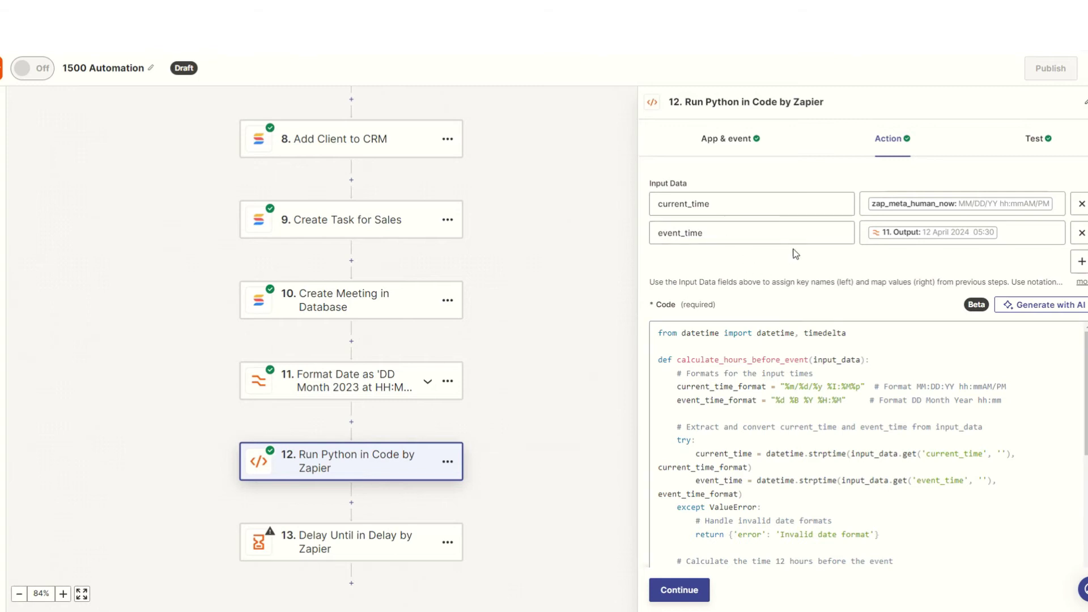
# Examine the Run Python step's input data and the code that calculates the hours before the event
pyautogui.scroll(-1, 757, 447)
pyautogui.scroll(-3, 756, 448)
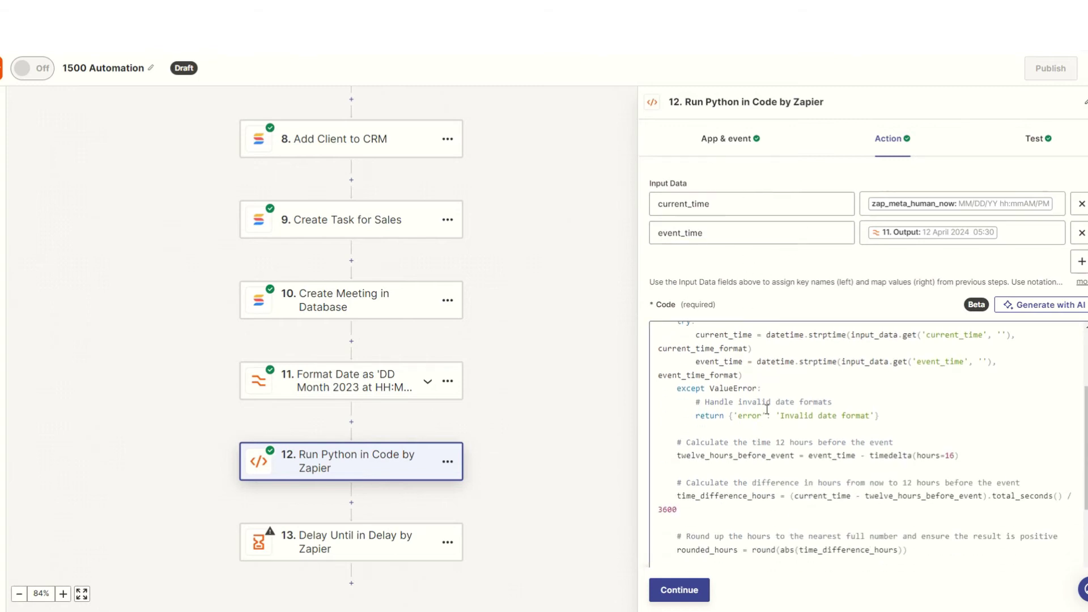
pyautogui.scroll(-1, 811, 473)
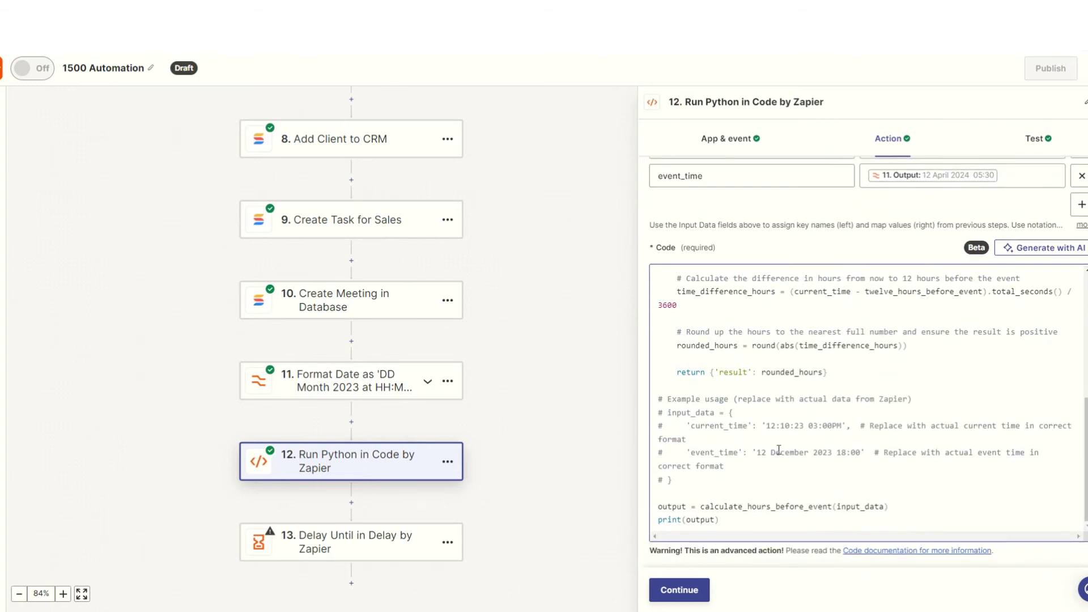
pyautogui.scroll(5, 778, 449)
pyautogui.scroll(-5, 768, 401)
pyautogui.scroll(5, 802, 463)
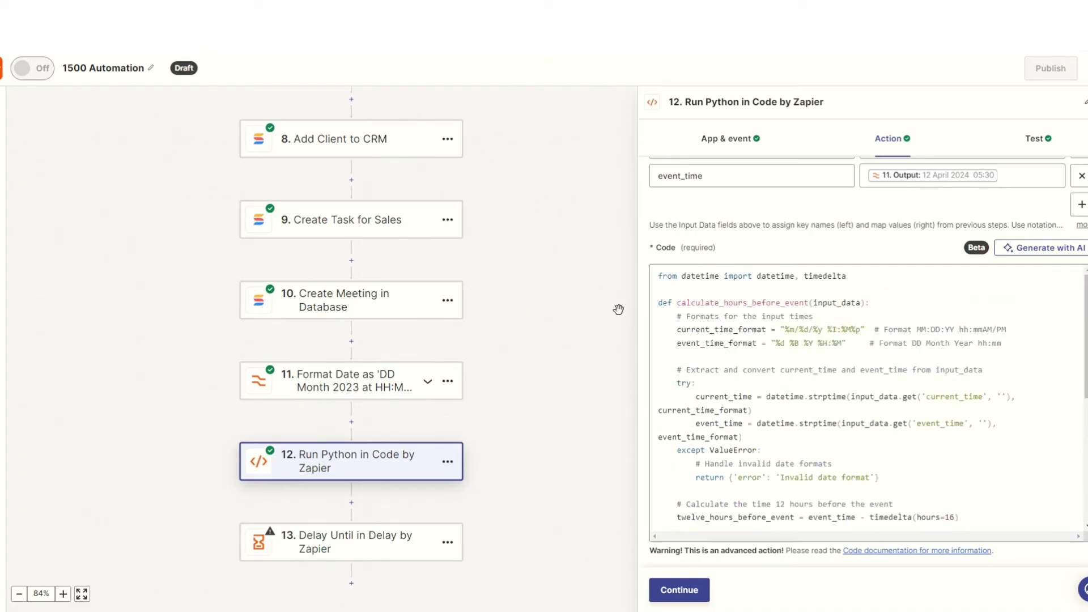
pyautogui.scroll(1, 728, 356)
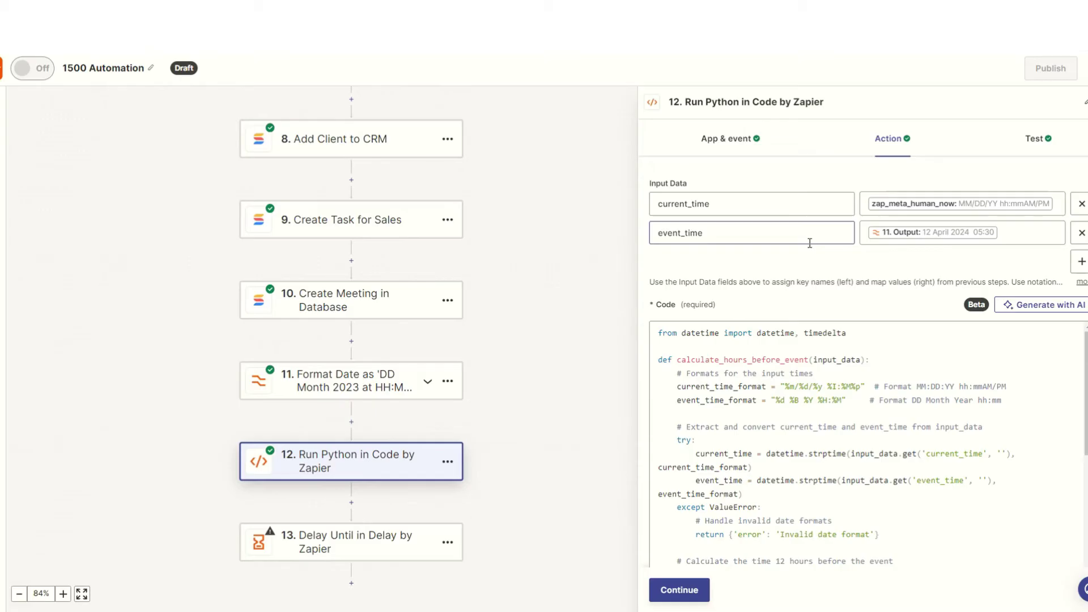
# Examine the Format Date step's input, To Format pattern and time zone settings
pyautogui.click(370, 388)
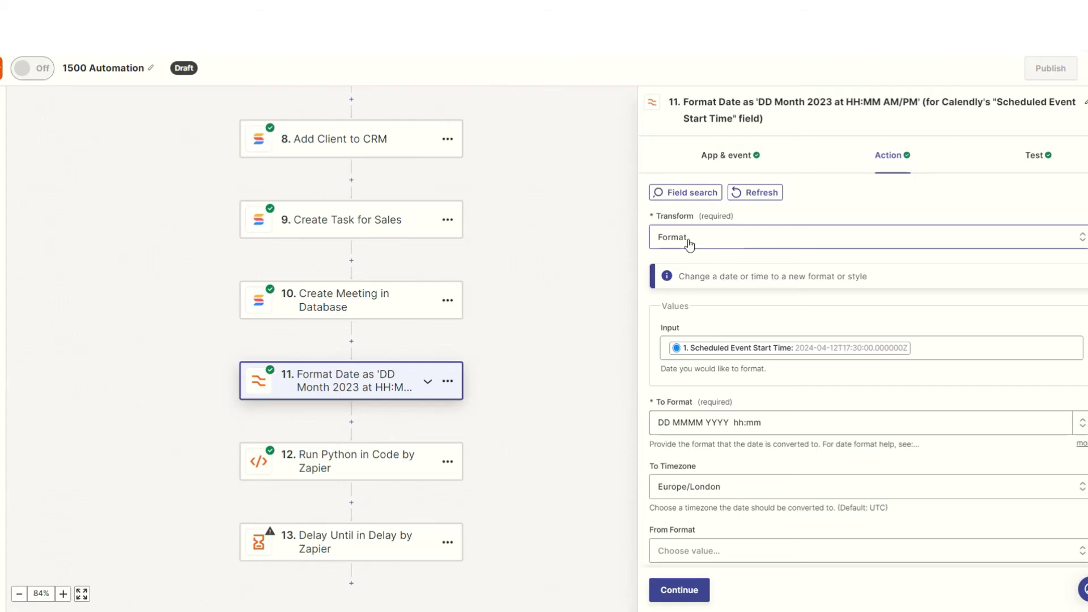
pyautogui.scroll(-1, 794, 294)
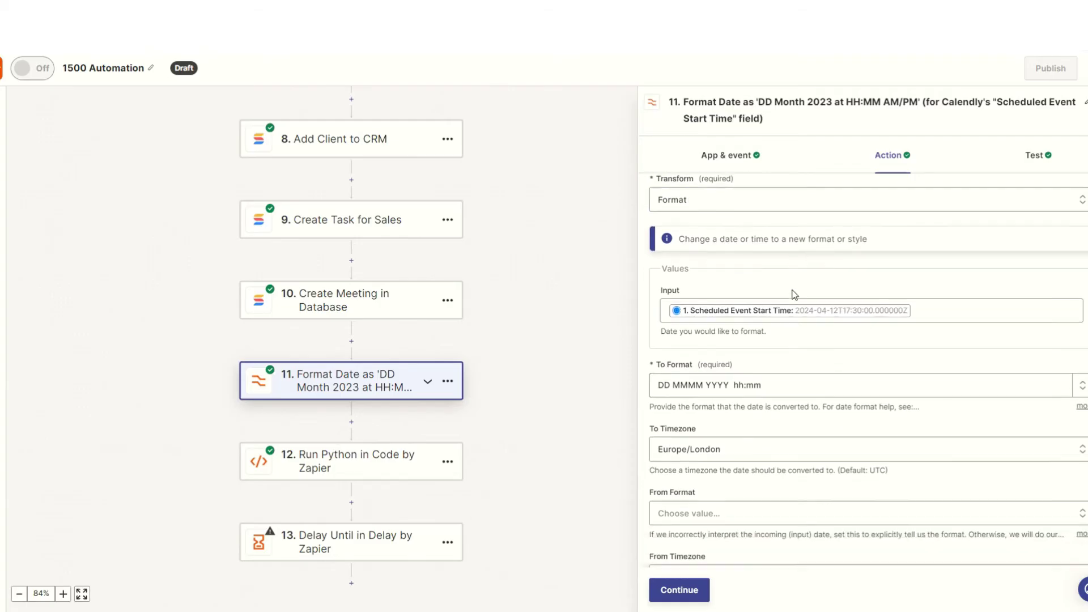
pyautogui.scroll(-1, 795, 295)
pyautogui.moveTo(659, 339); pyautogui.dragTo(804, 335)
pyautogui.click(792, 322)
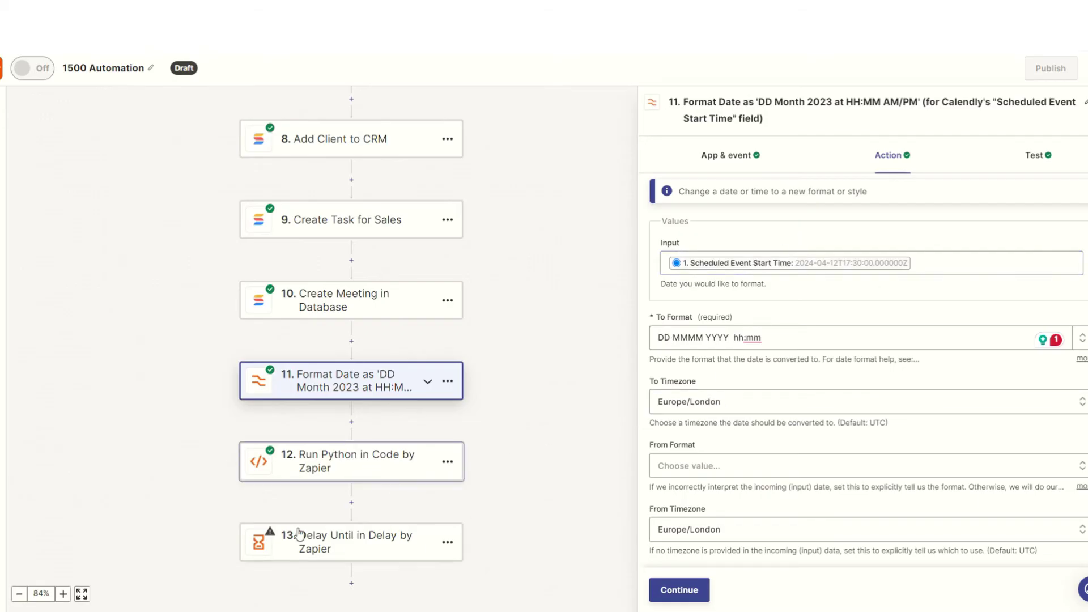
# Return to the Run Python step's configuration and run its test
pyautogui.click(334, 457)
pyautogui.rightClick(918, 162)
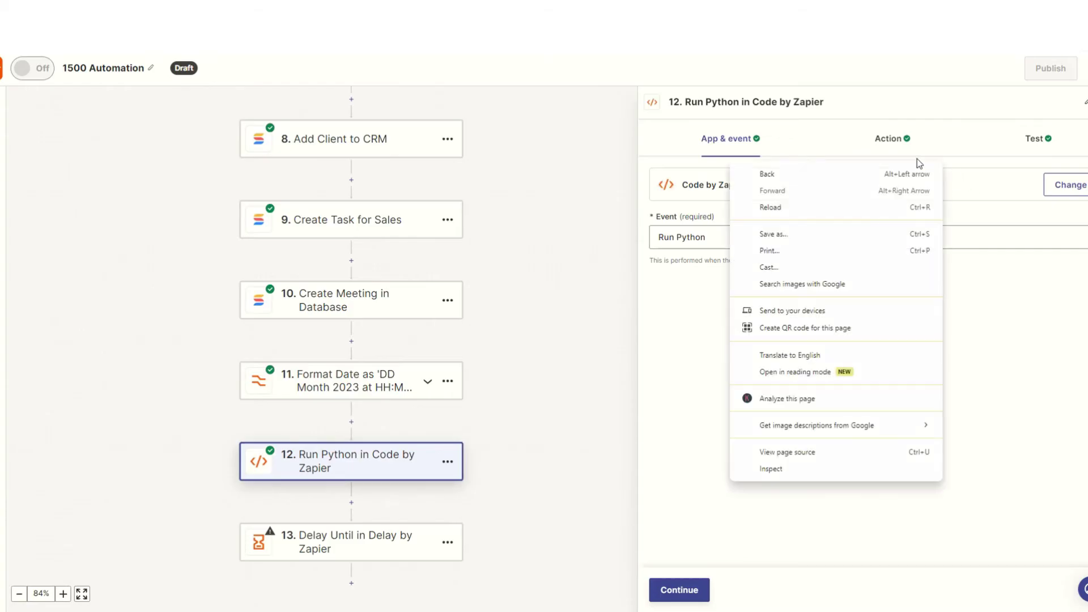
pyautogui.press('Escape')
pyautogui.click(892, 139)
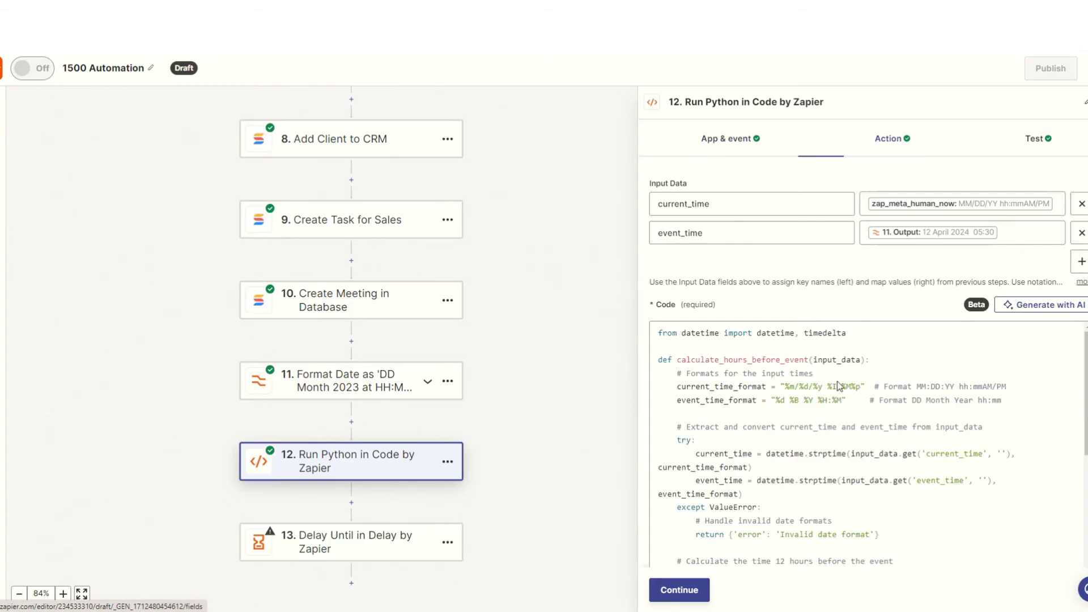
pyautogui.click(677, 591)
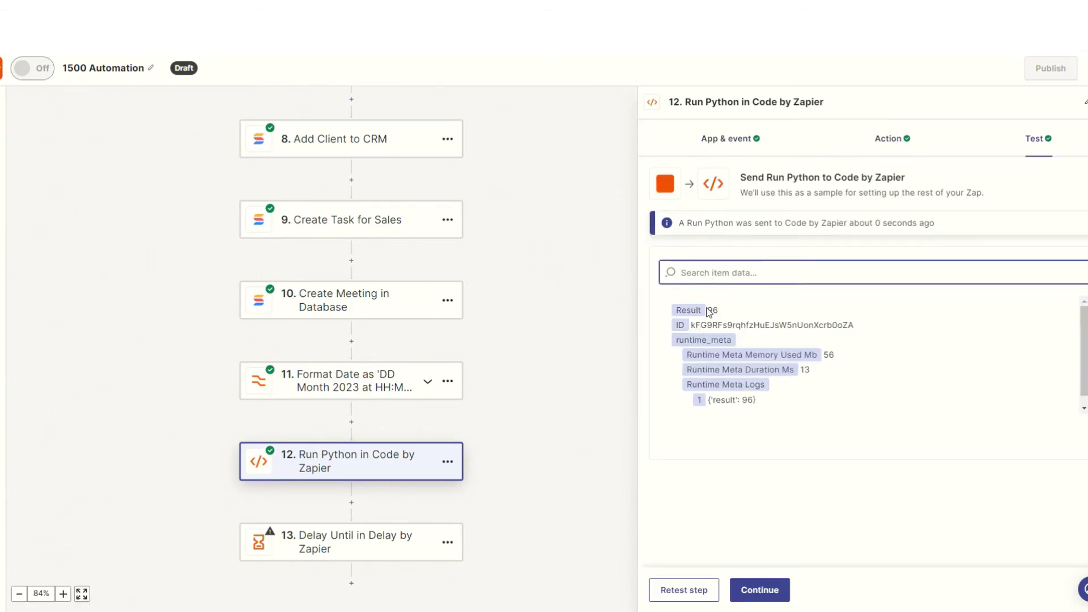
# Change the delay step's event to Delay For
pyautogui.scroll(-1, 333, 448)
pyautogui.click(339, 473)
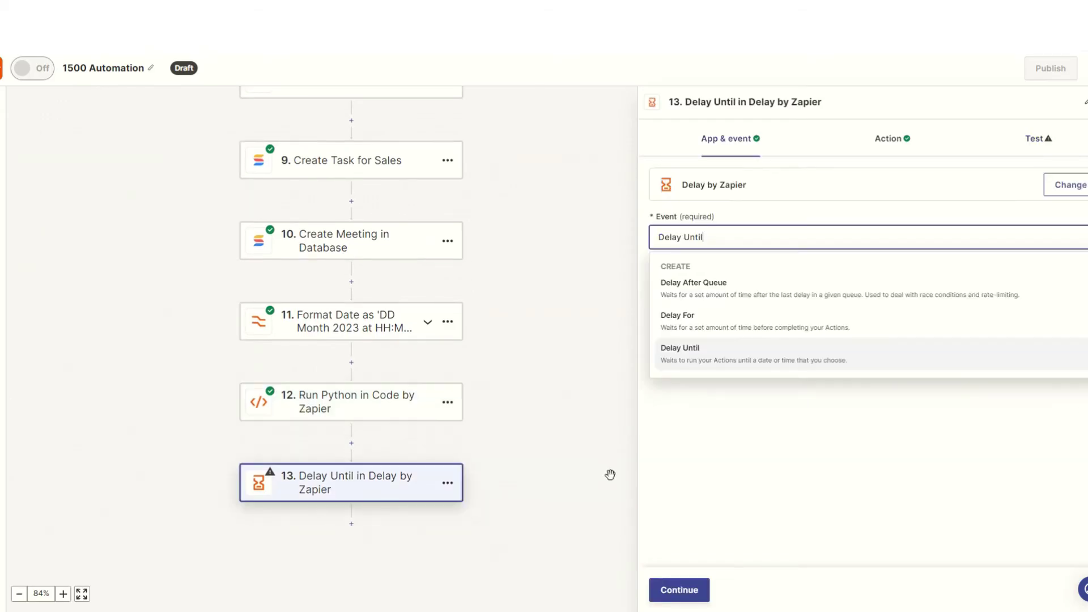
pyautogui.click(727, 320)
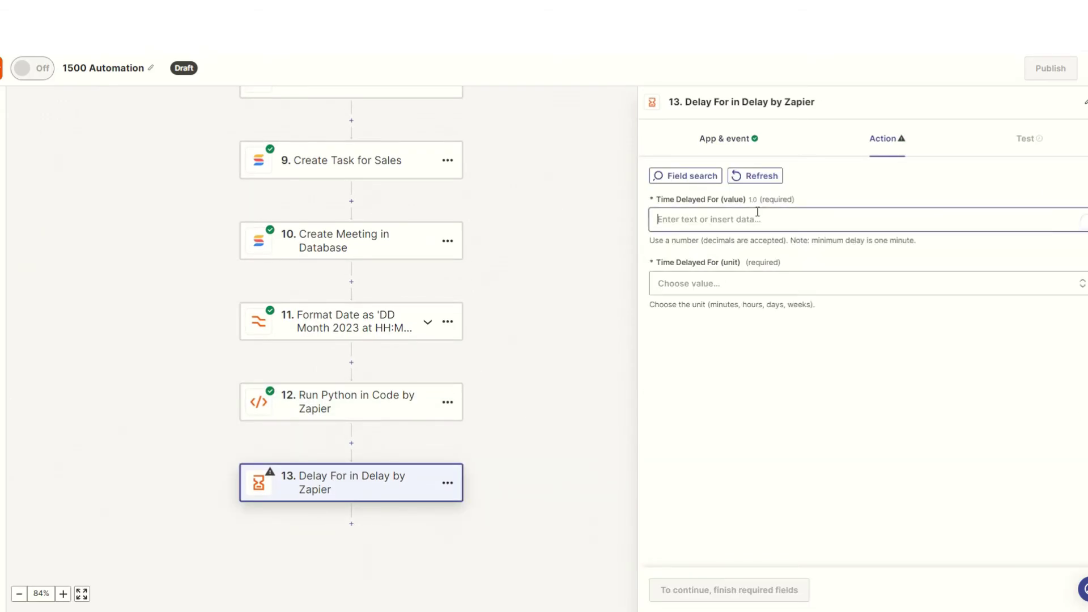
# Map the delay's Time Delayed For value to the Run Python Result and set its unit to hours
pyautogui.click(757, 211)
pyautogui.scroll(-1, 791, 449)
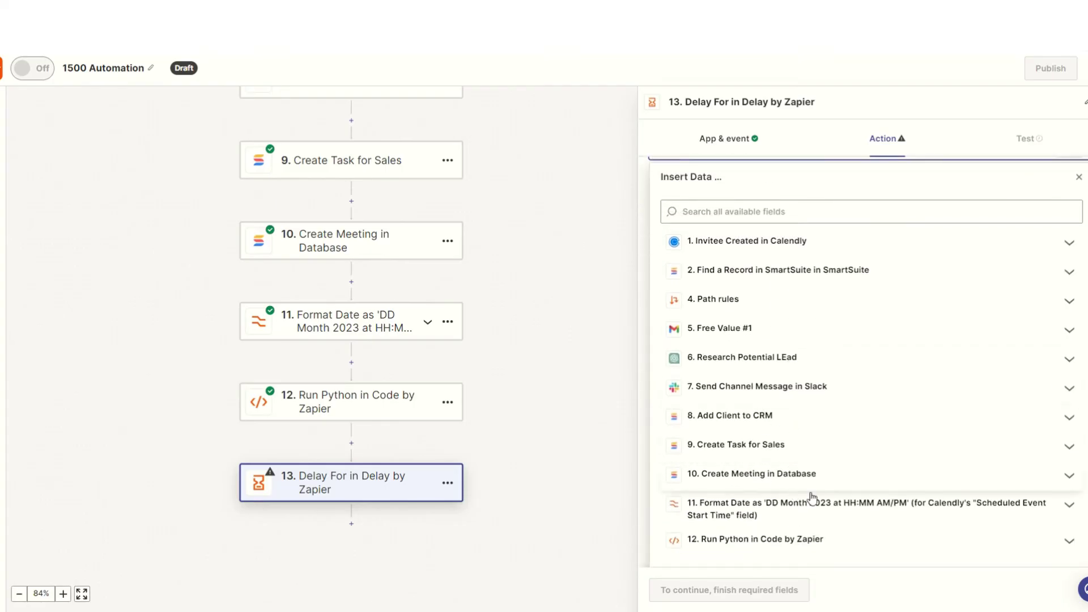
pyautogui.click(782, 539)
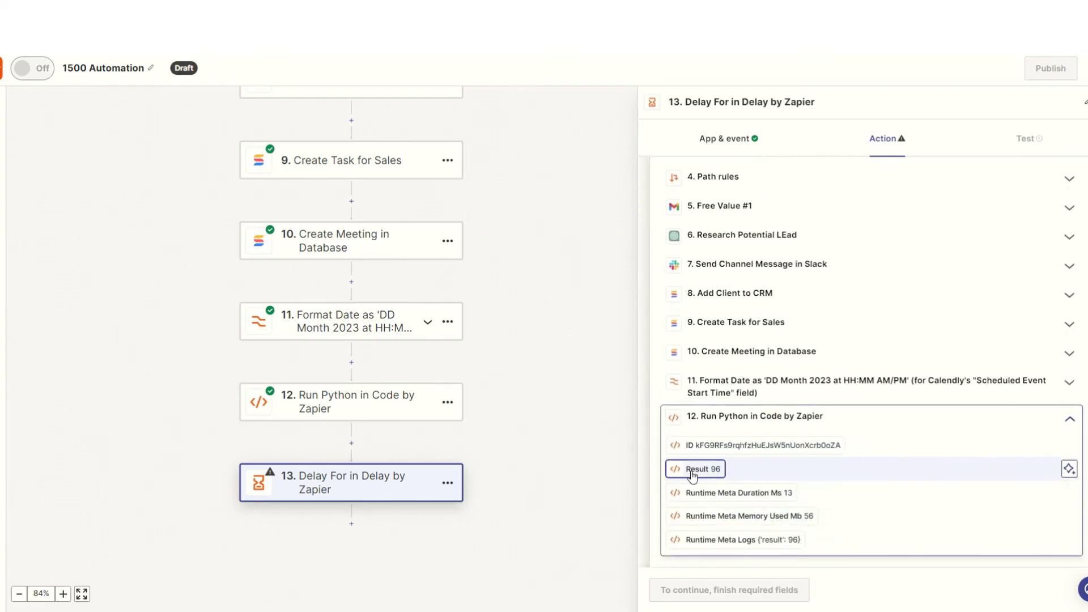
pyautogui.click(694, 469)
pyautogui.click(722, 250)
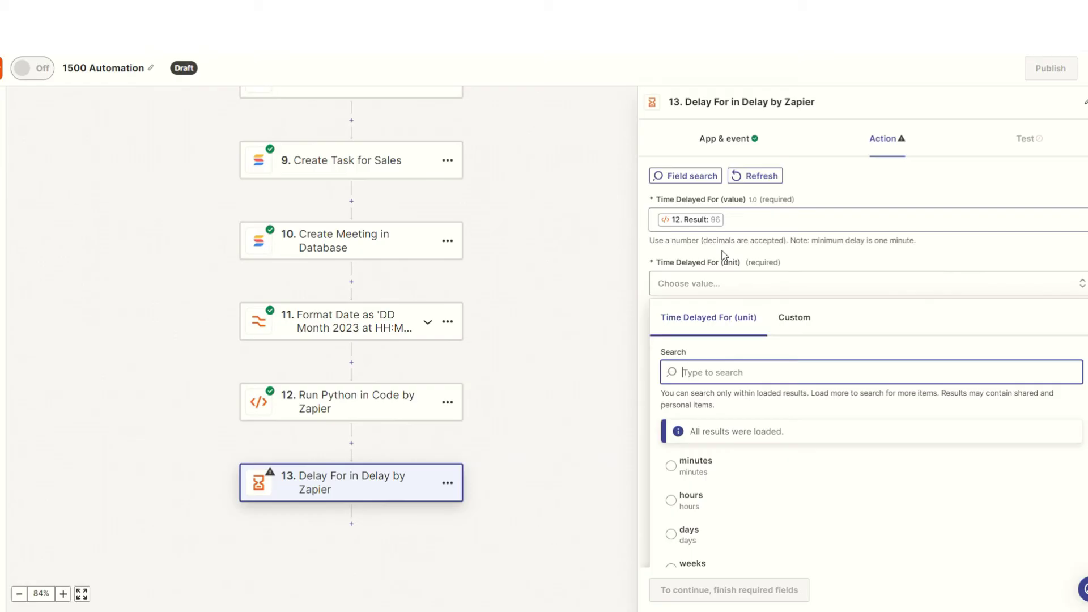
pyautogui.click(670, 500)
pyautogui.click(657, 595)
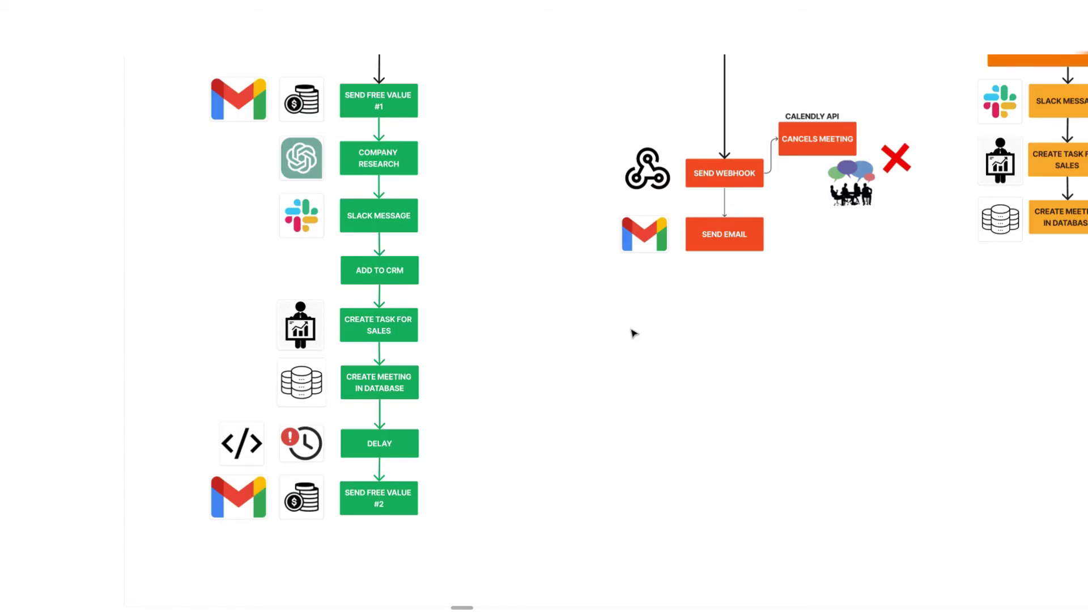
# Copy the Free Value #1 email step and paste it below the Delay For step
pyautogui.scroll(-2, 633, 333)
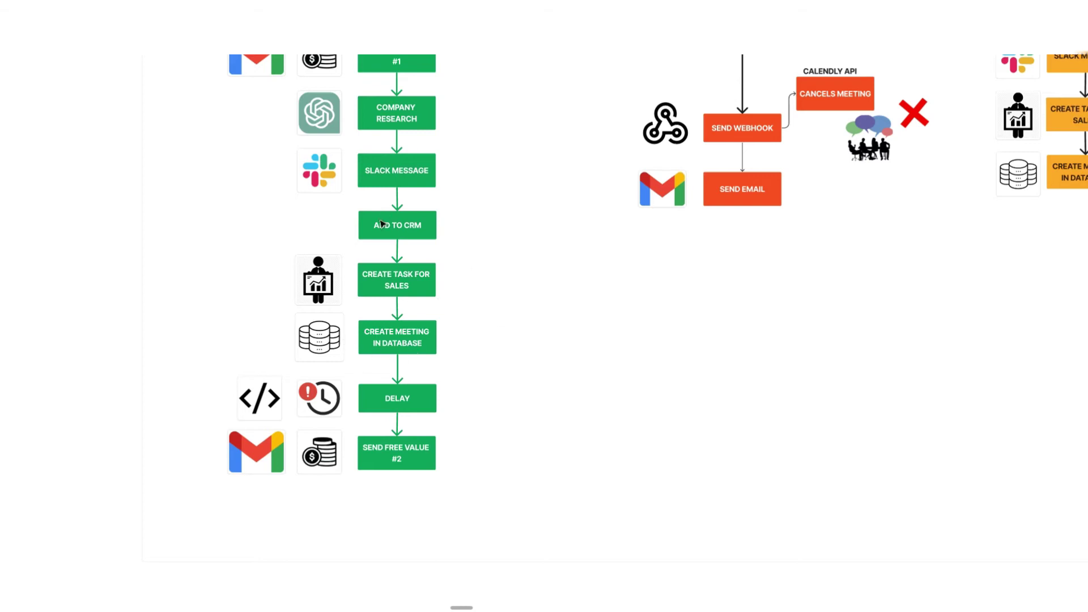
pyautogui.scroll(-5, 371, 358)
pyautogui.scroll(5, 394, 309)
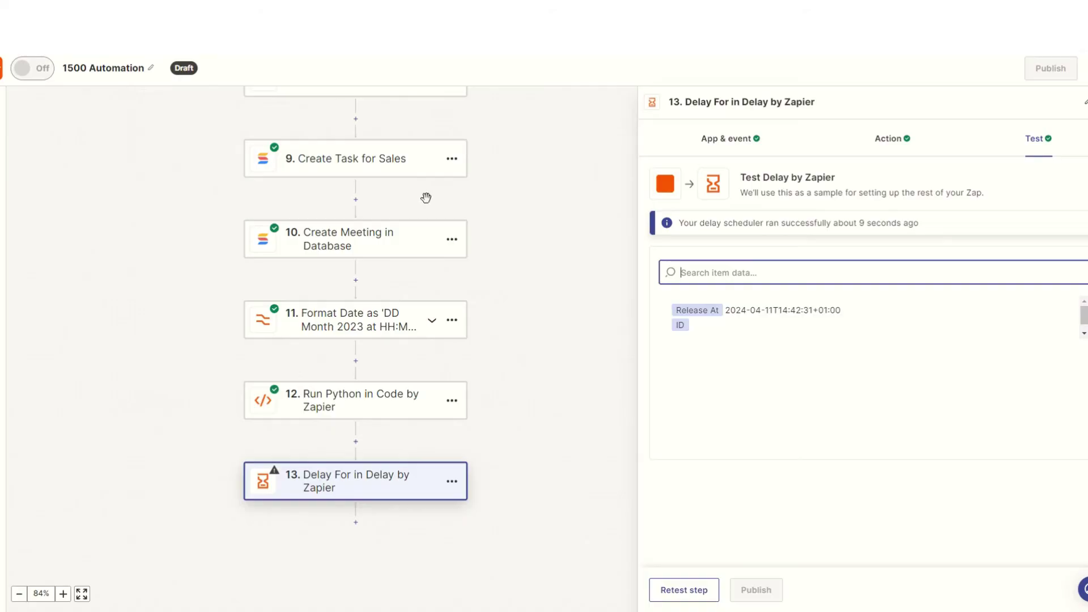
pyautogui.scroll(2, 459, 294)
pyautogui.scroll(-5, 466, 271)
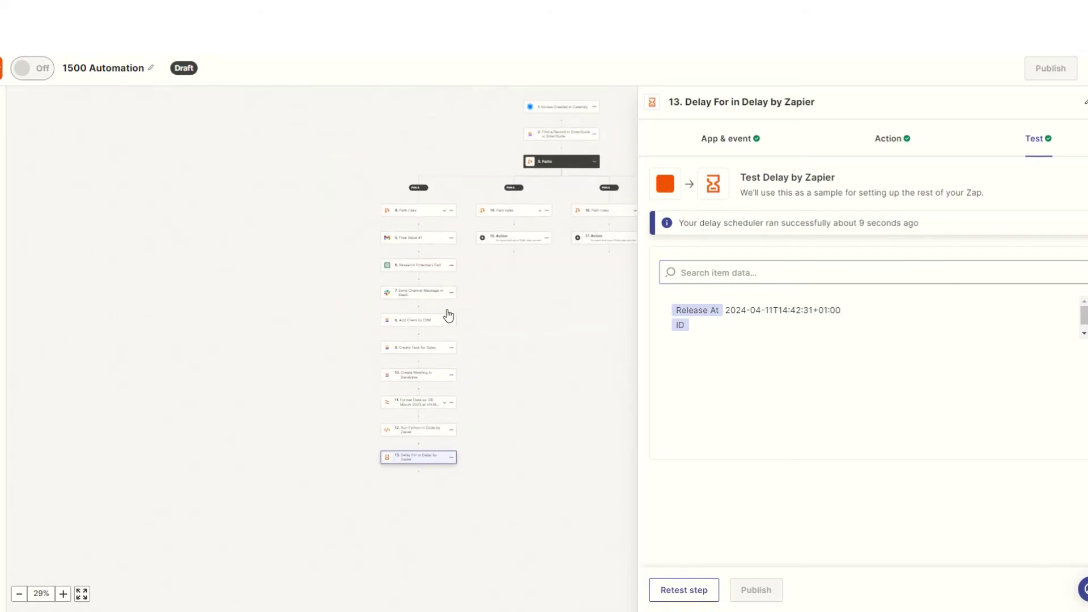
pyautogui.scroll(3, 447, 315)
pyautogui.click(462, 211)
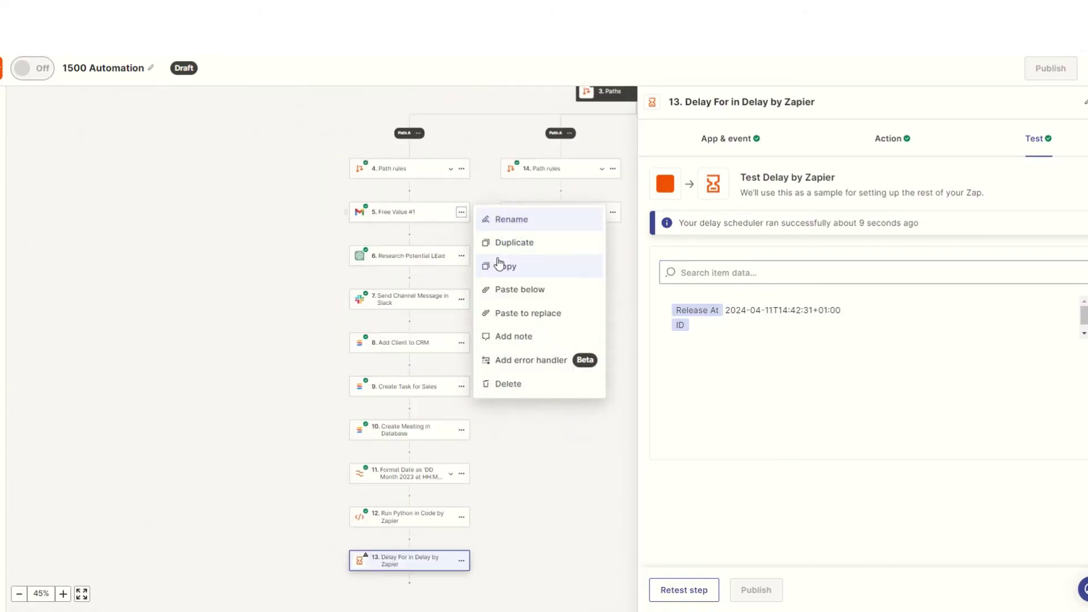
pyautogui.click(498, 264)
pyautogui.scroll(3, 420, 221)
pyautogui.scroll(-5, 448, 294)
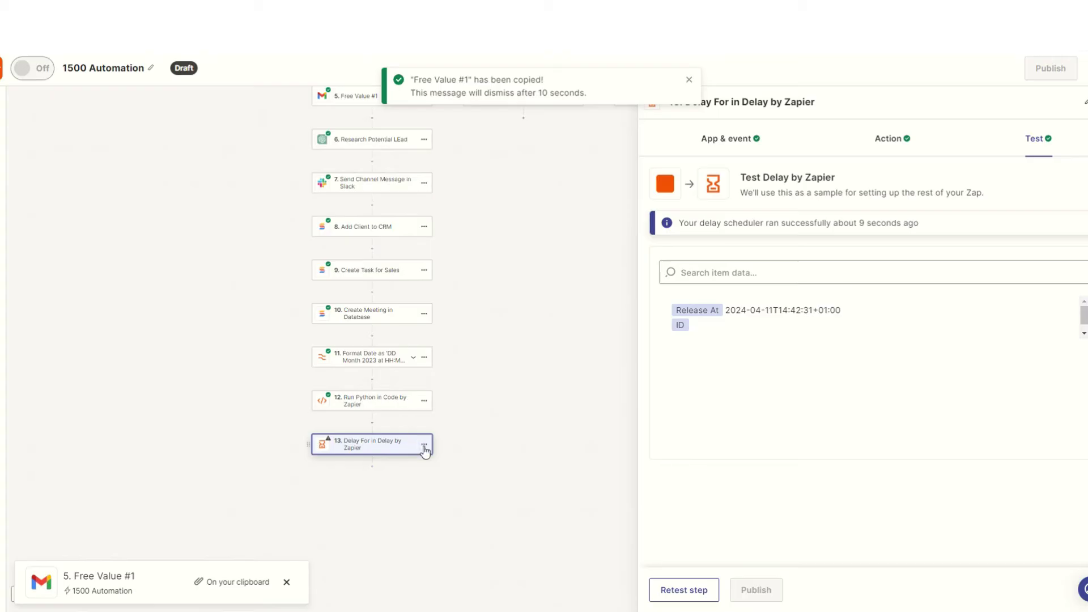
pyautogui.click(424, 445)
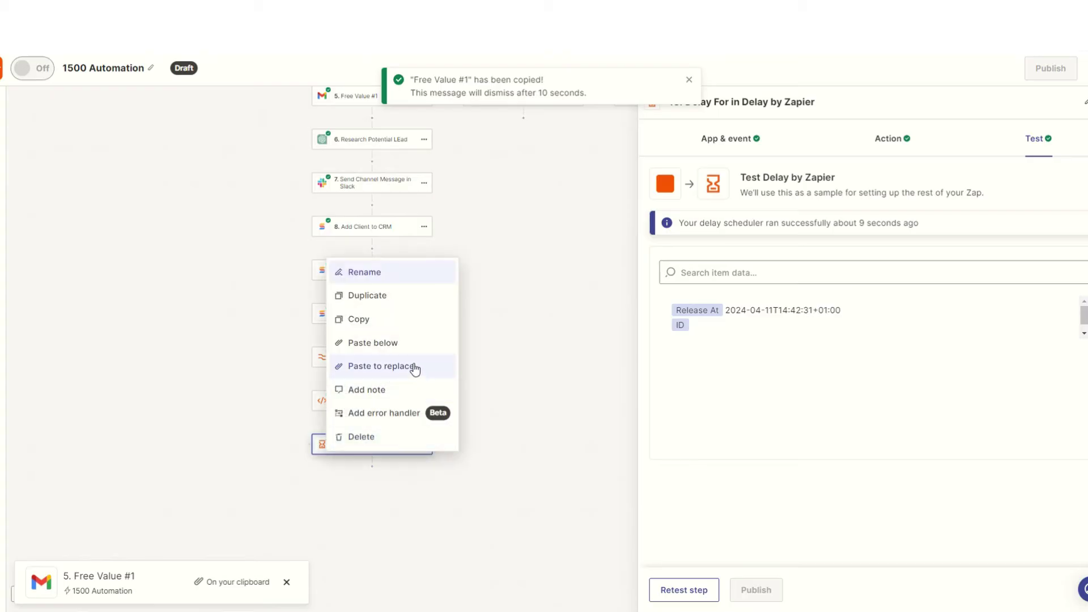
pyautogui.click(407, 344)
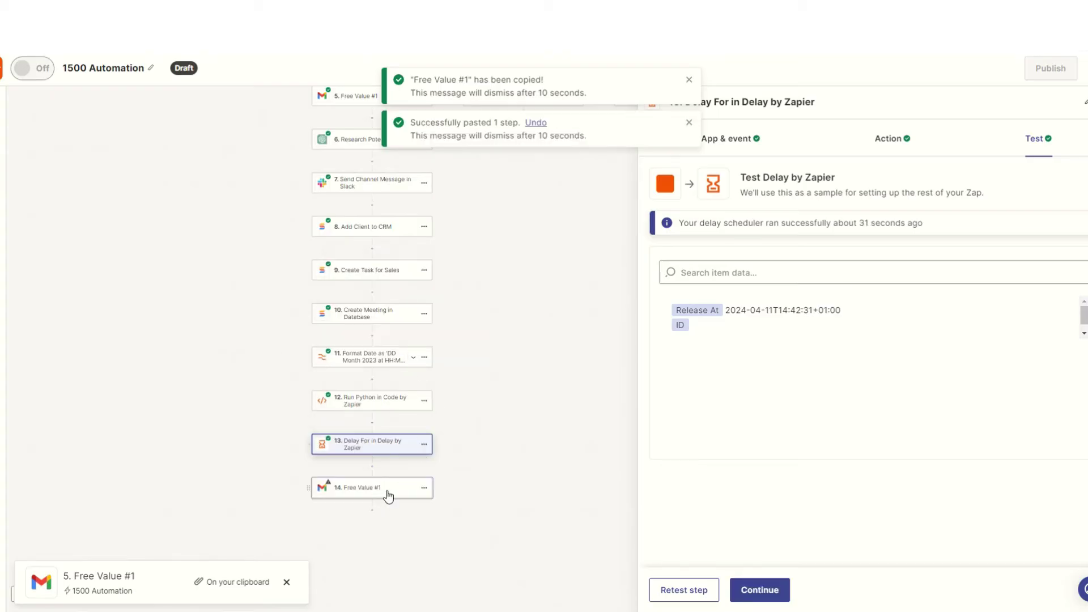
# Rename the pasted Gmail step to Free Value #2 and review its subject and HTML body
pyautogui.click(387, 497)
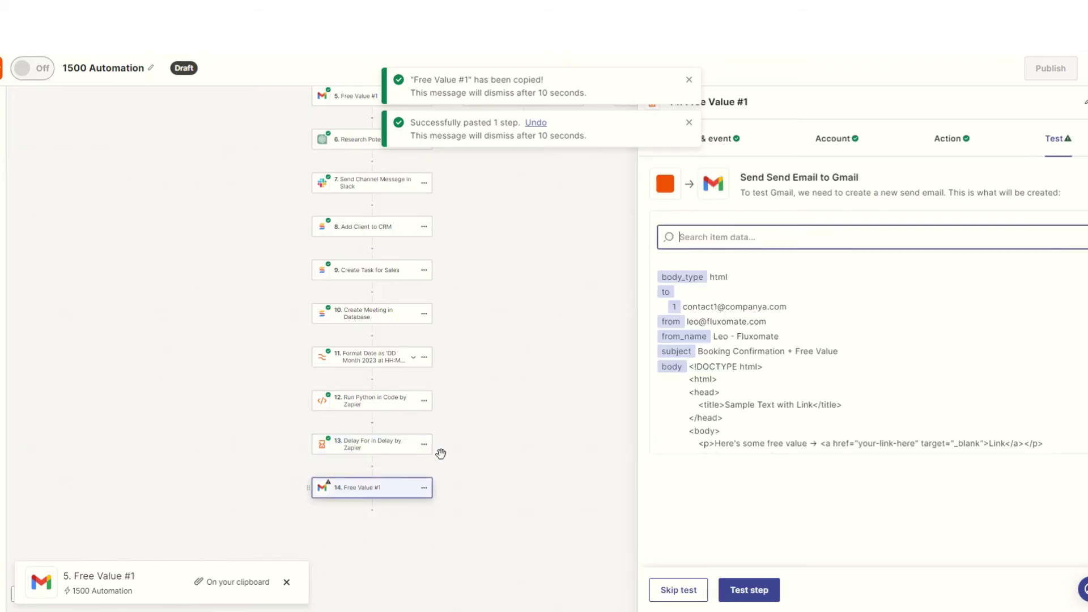
pyautogui.scroll(-6, 764, 429)
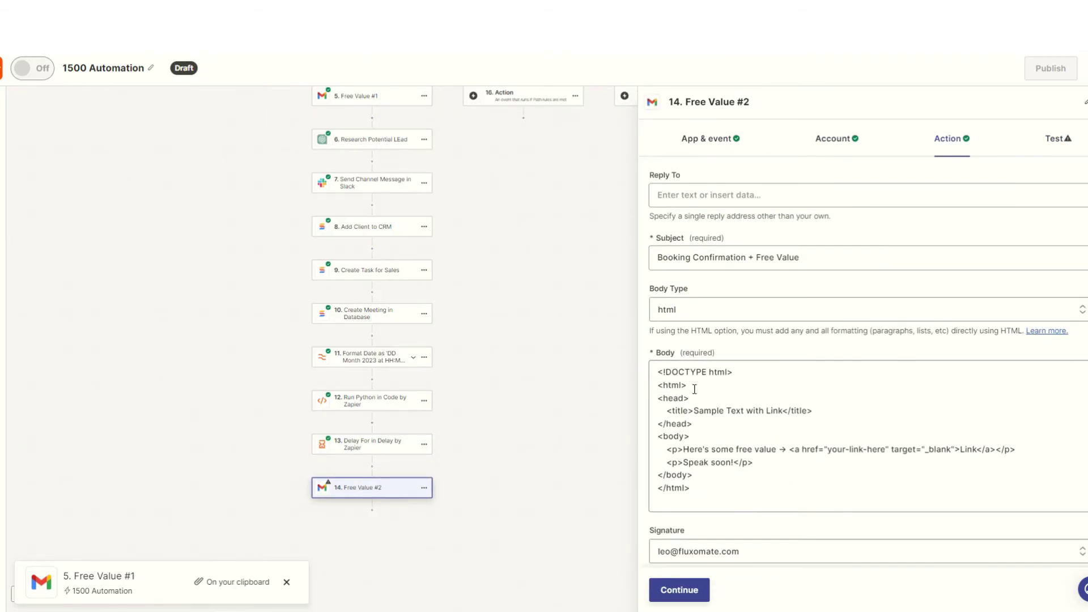
pyautogui.click(756, 412)
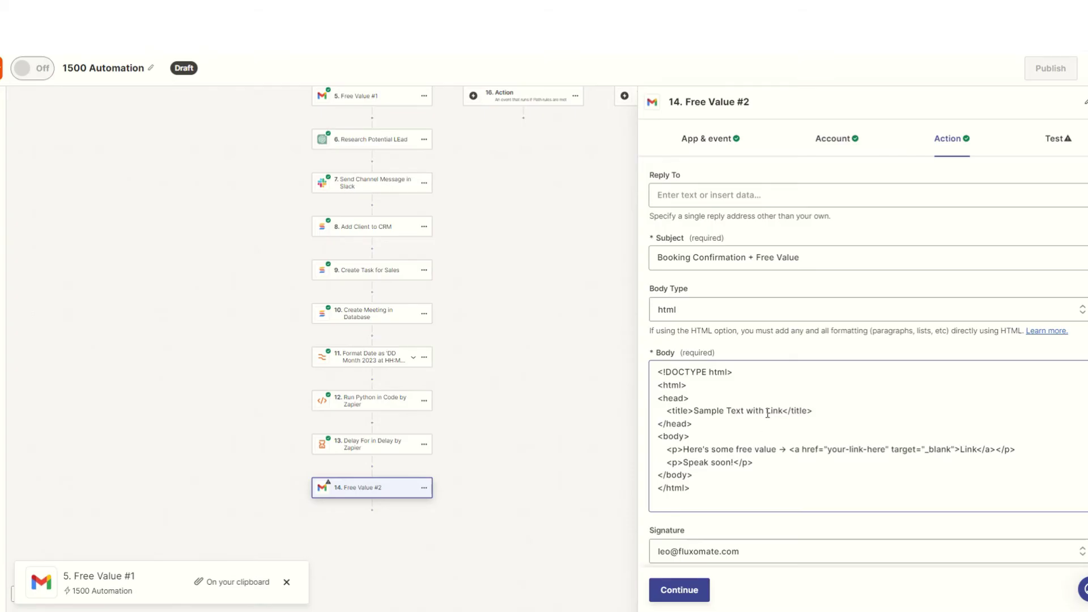
pyautogui.click(757, 580)
pyautogui.scroll(-3, 742, 474)
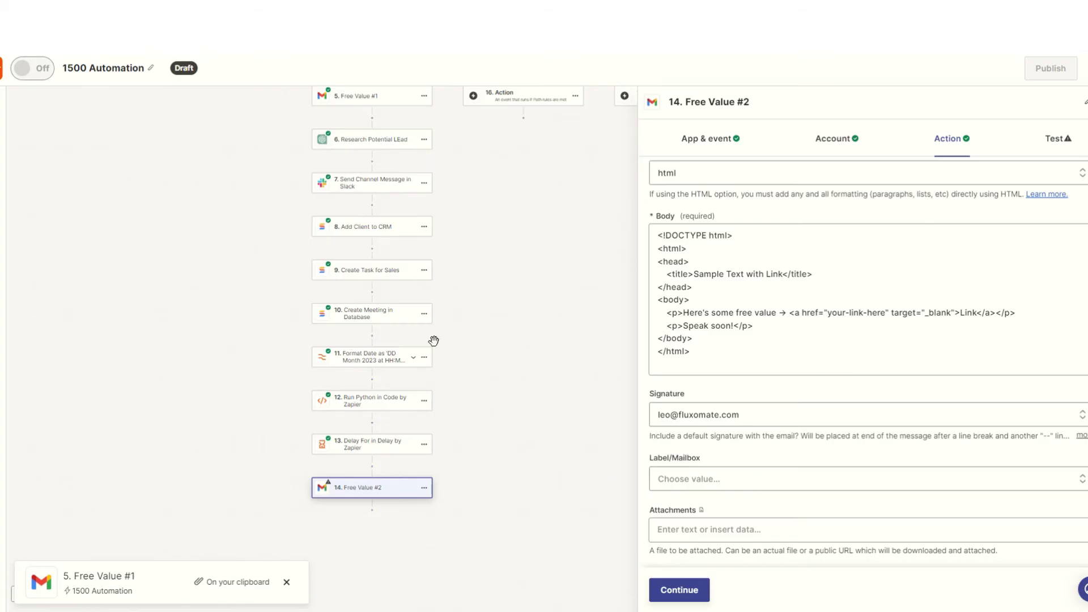
# Examine the rule conditions of the first path and the second path
pyautogui.scroll(3, 466, 364)
pyautogui.scroll(-5, 389, 291)
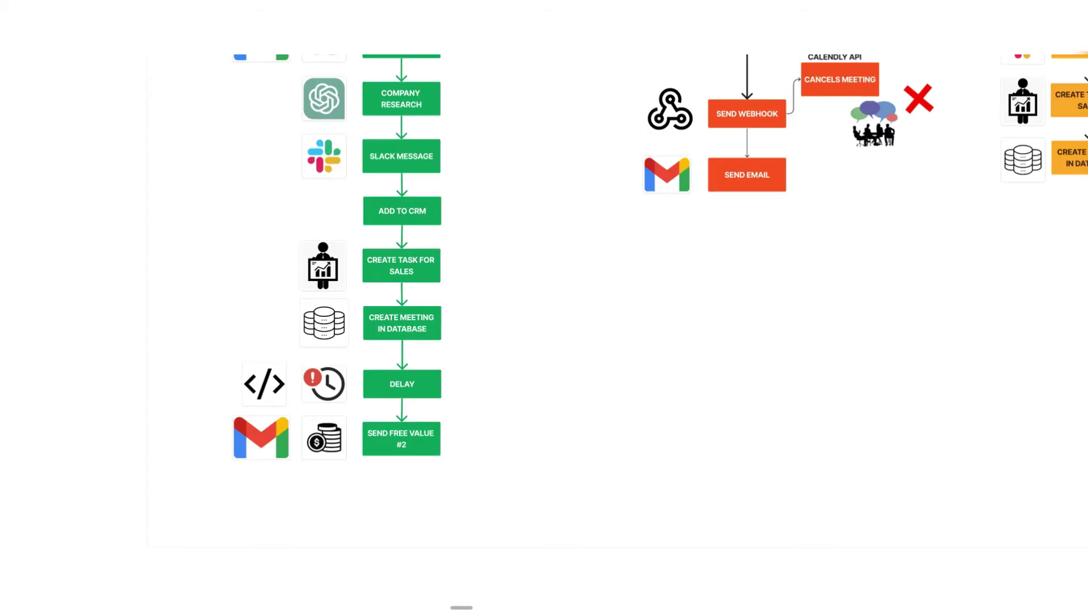
pyautogui.scroll(-5, 491, 250)
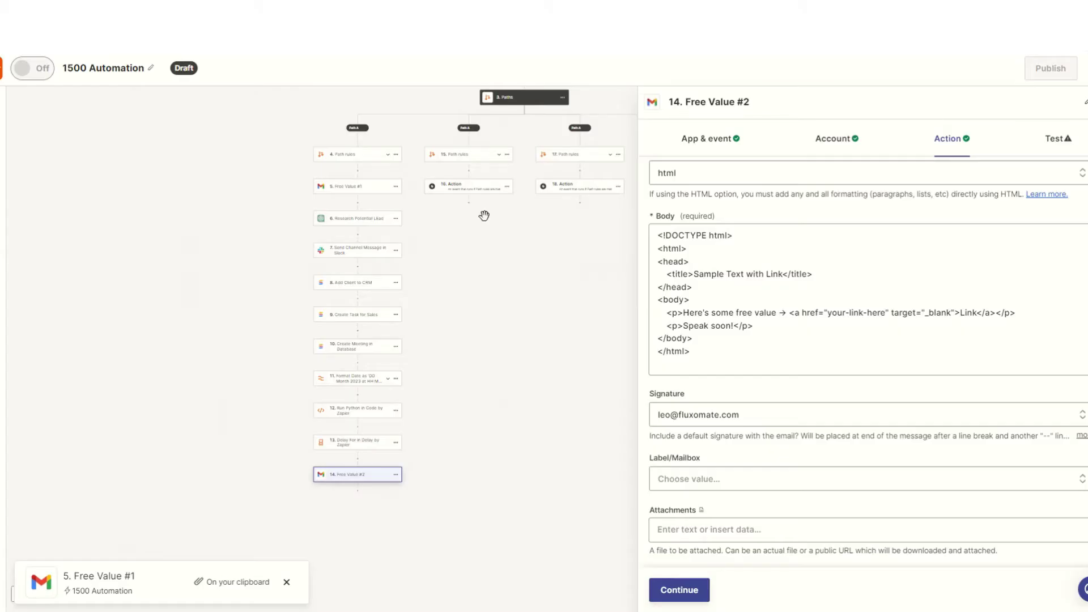
pyautogui.click(359, 219)
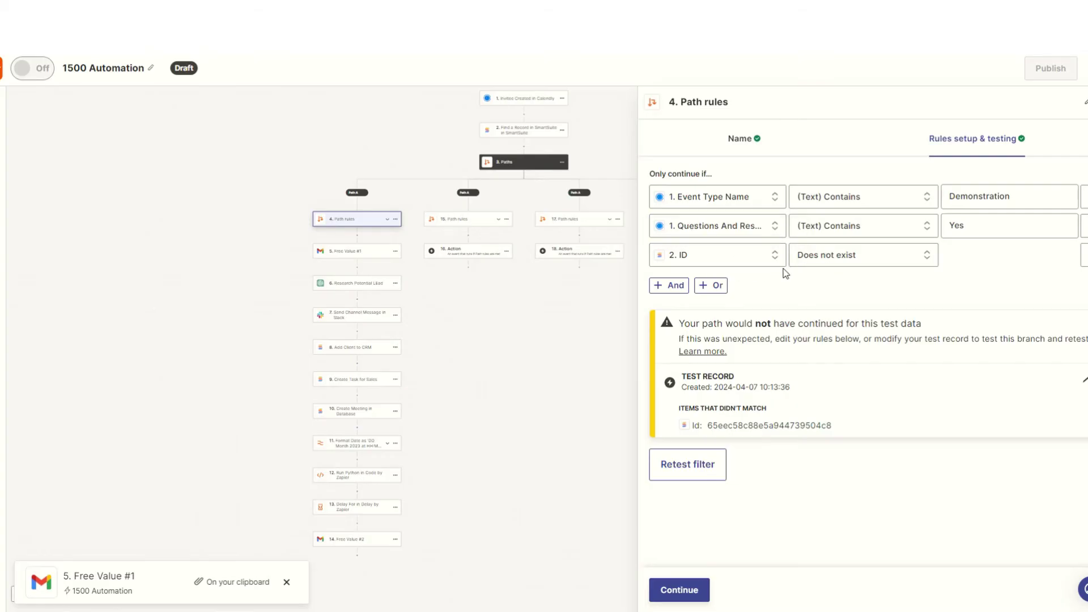
pyautogui.click(461, 220)
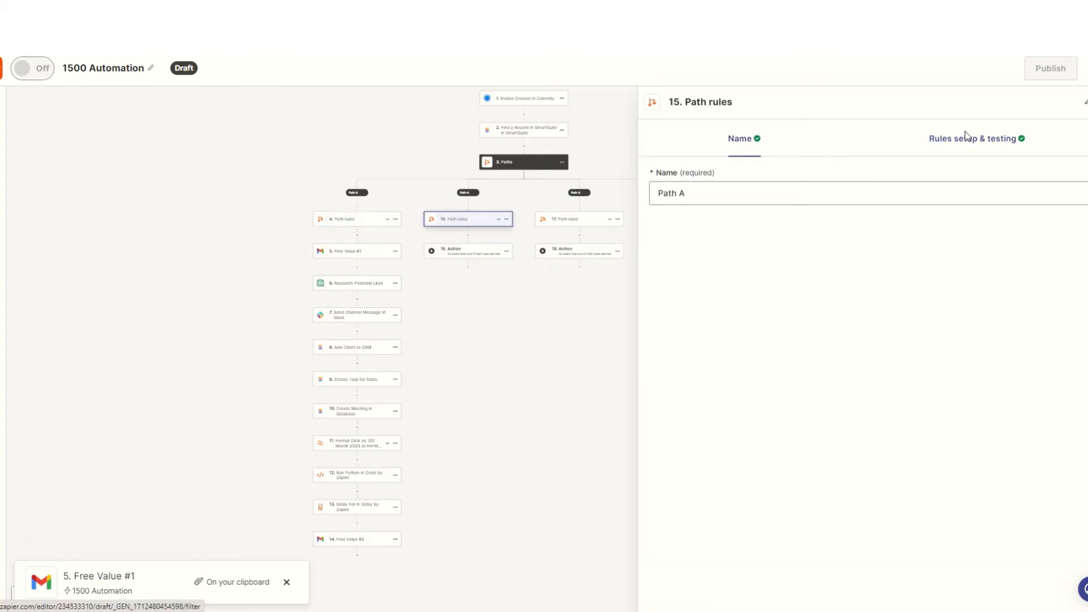
pyautogui.click(965, 138)
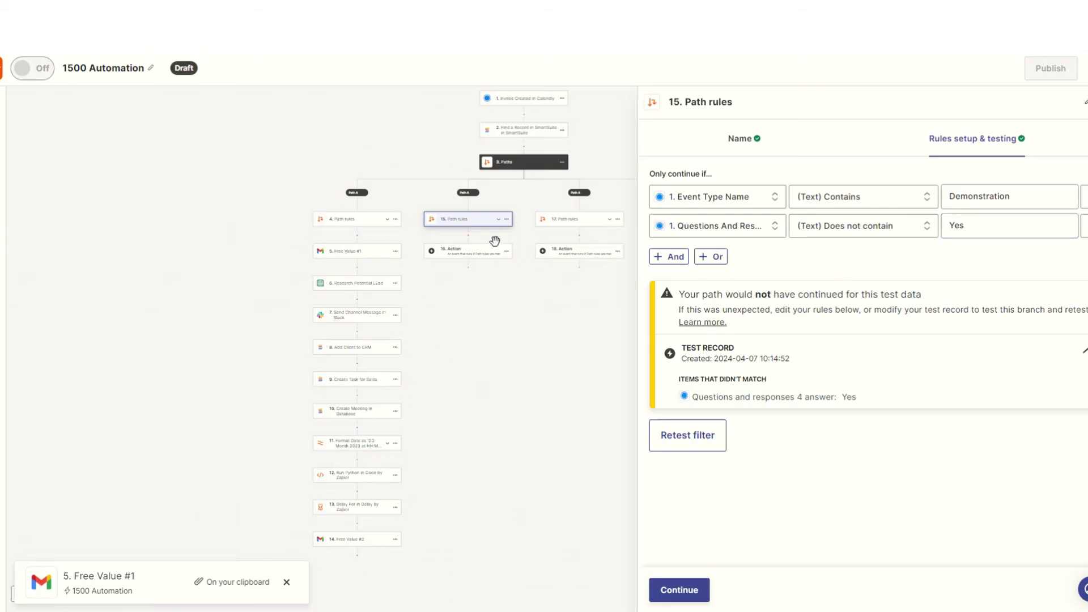
pyautogui.scroll(5, 489, 245)
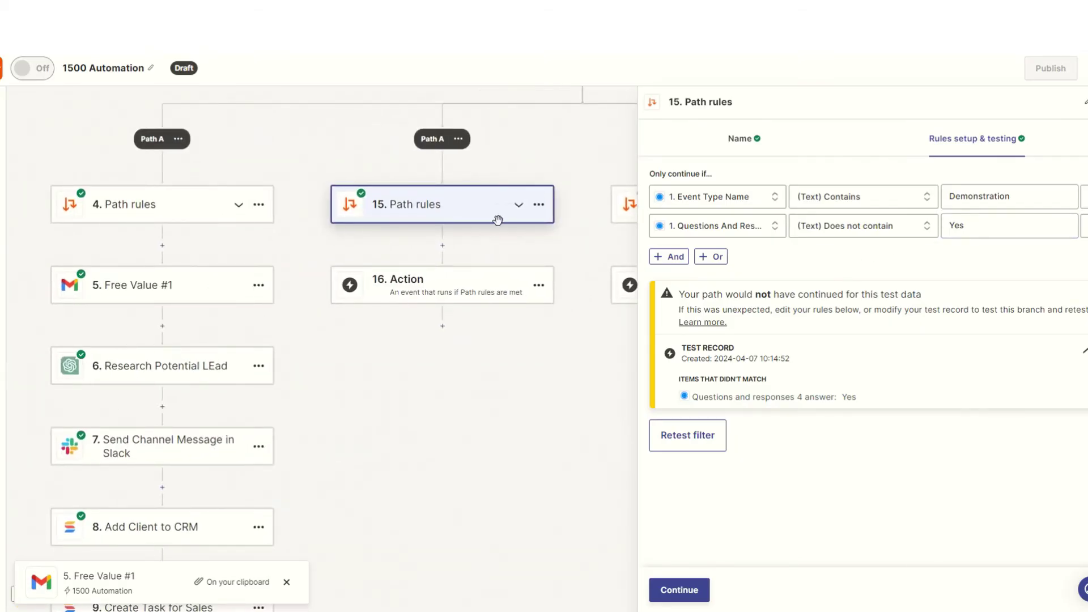
pyautogui.moveTo(490, 308); pyautogui.dragTo(464, 279)
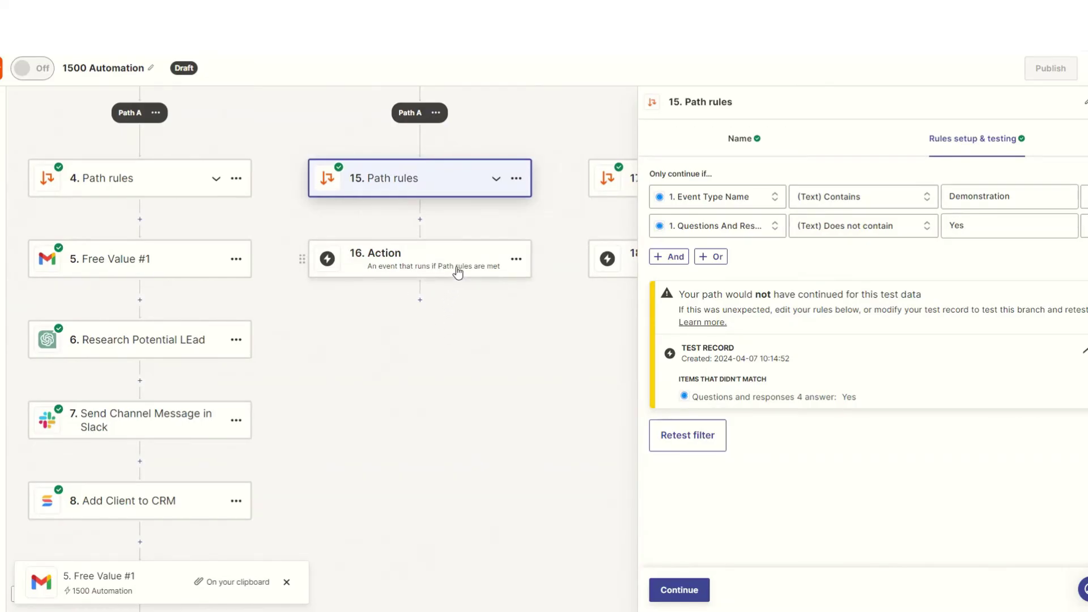
pyautogui.moveTo(458, 272); pyautogui.dragTo(496, 404)
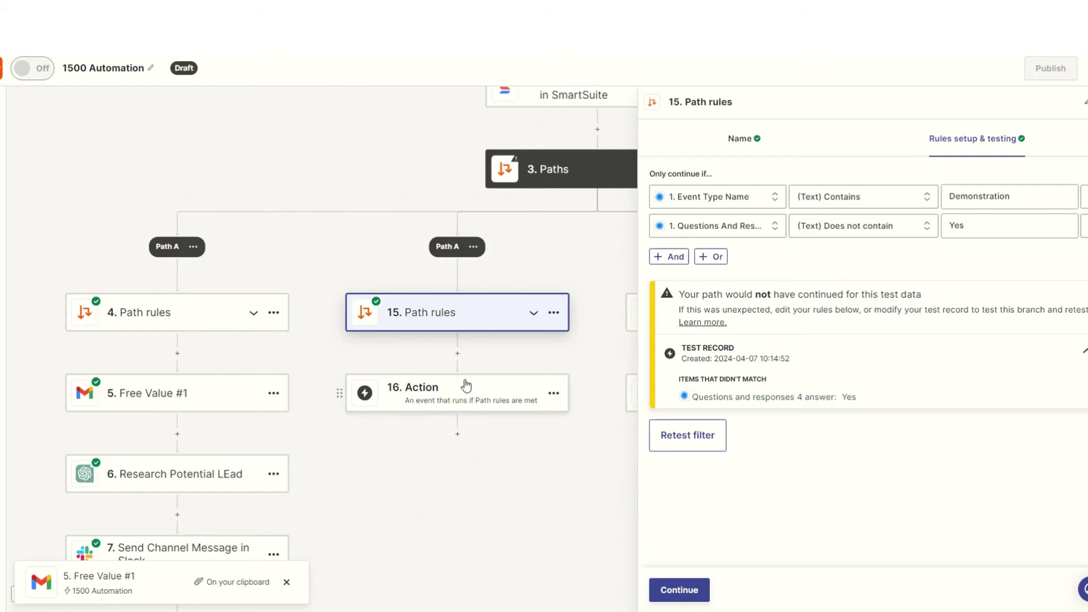
pyautogui.scroll(-2, 462, 377)
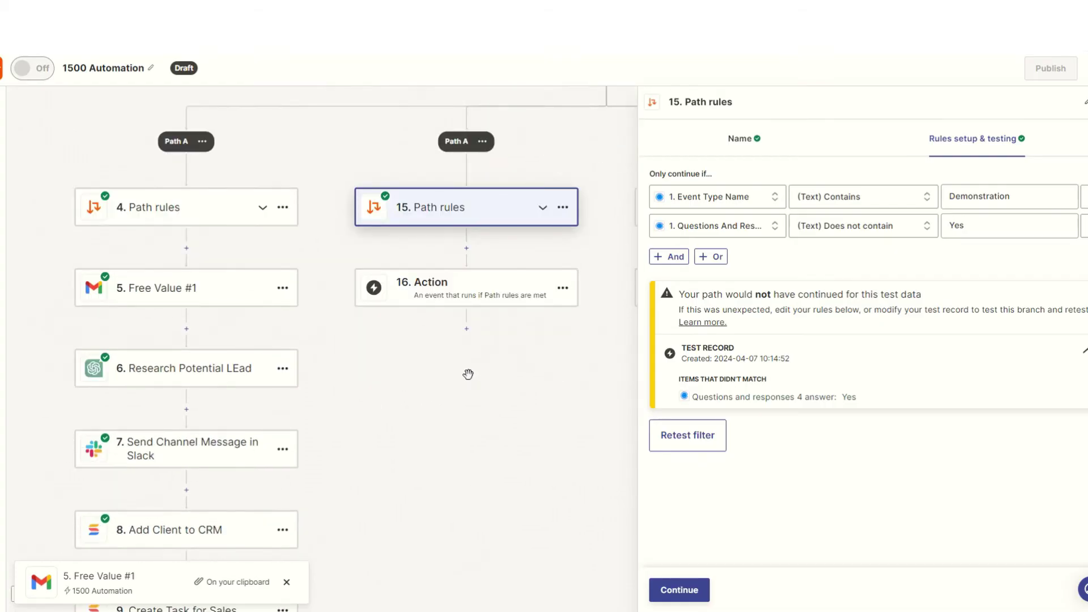
pyautogui.moveTo(461, 386); pyautogui.dragTo(391, 406)
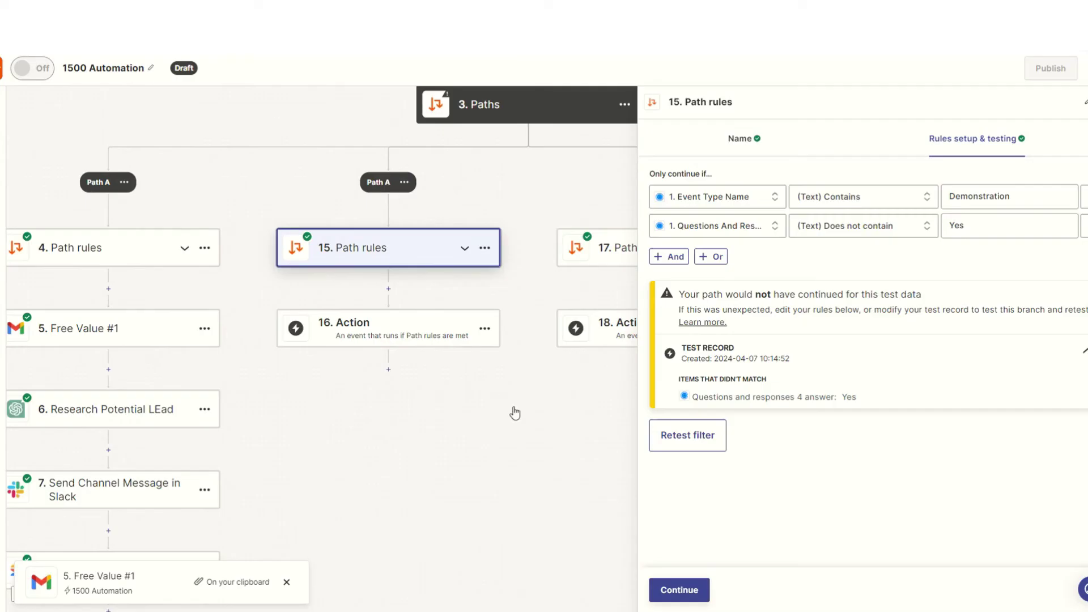
# Set the second path's empty action to Formatter by Zapier with the Text event and the Split Text transform
pyautogui.click(306, 326)
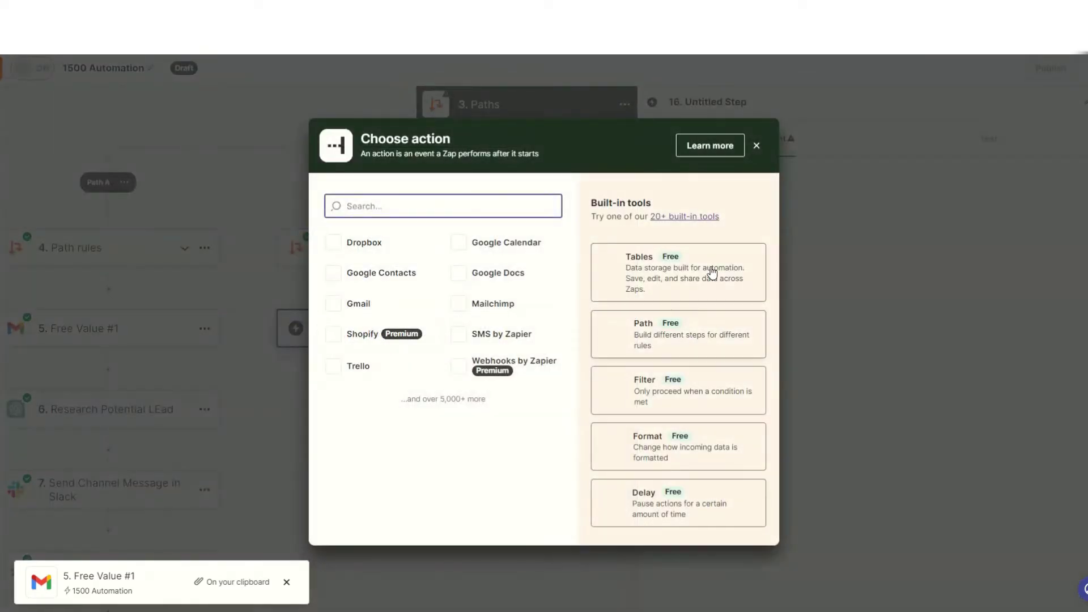
pyautogui.click(684, 449)
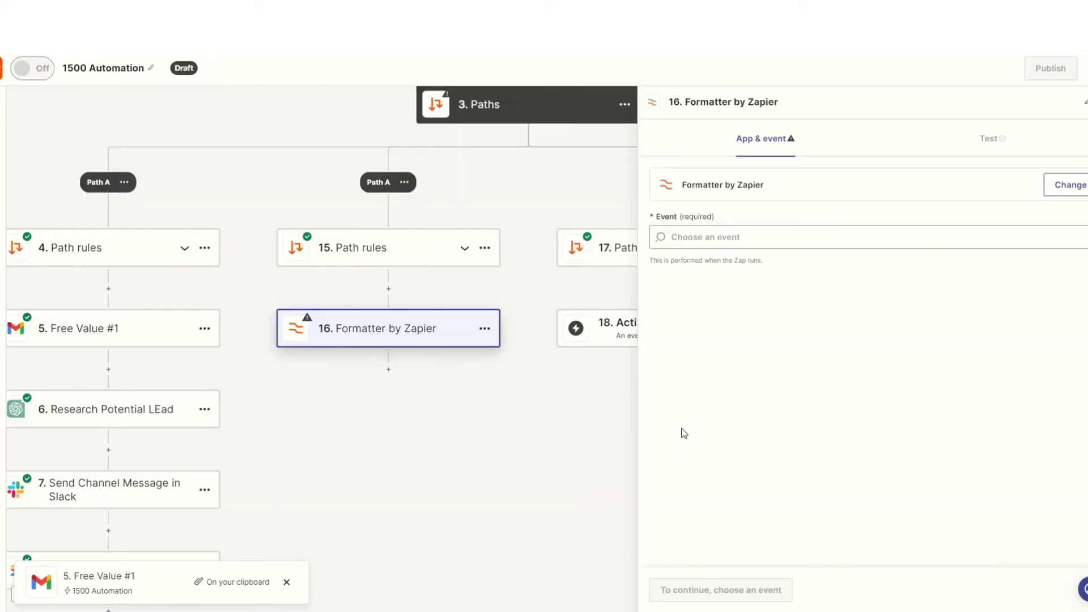
pyautogui.click(713, 236)
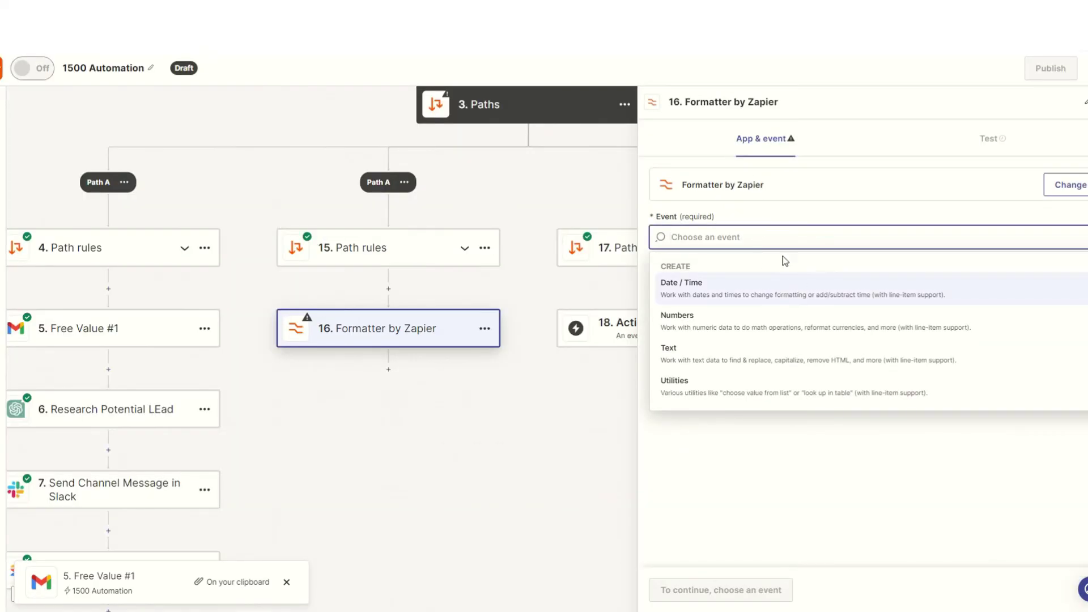
pyautogui.click(721, 351)
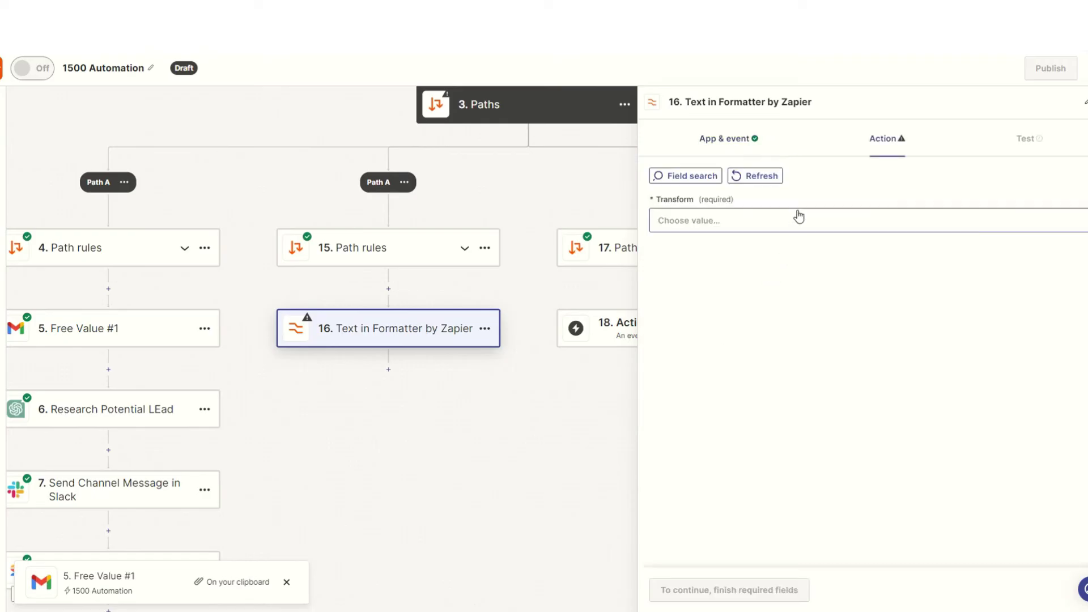
pyautogui.click(794, 219)
pyautogui.scroll(-8, 760, 447)
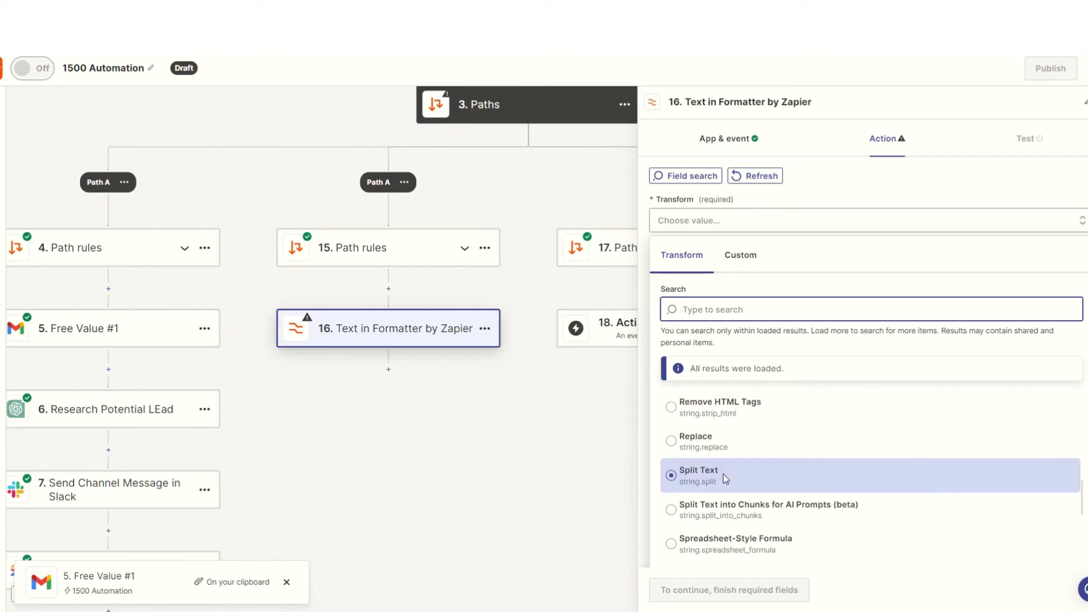
pyautogui.click(725, 479)
# Map the Split Text input to the Scheduled Event URI from the Calendly trigger
pyautogui.click(881, 323)
pyautogui.click(829, 428)
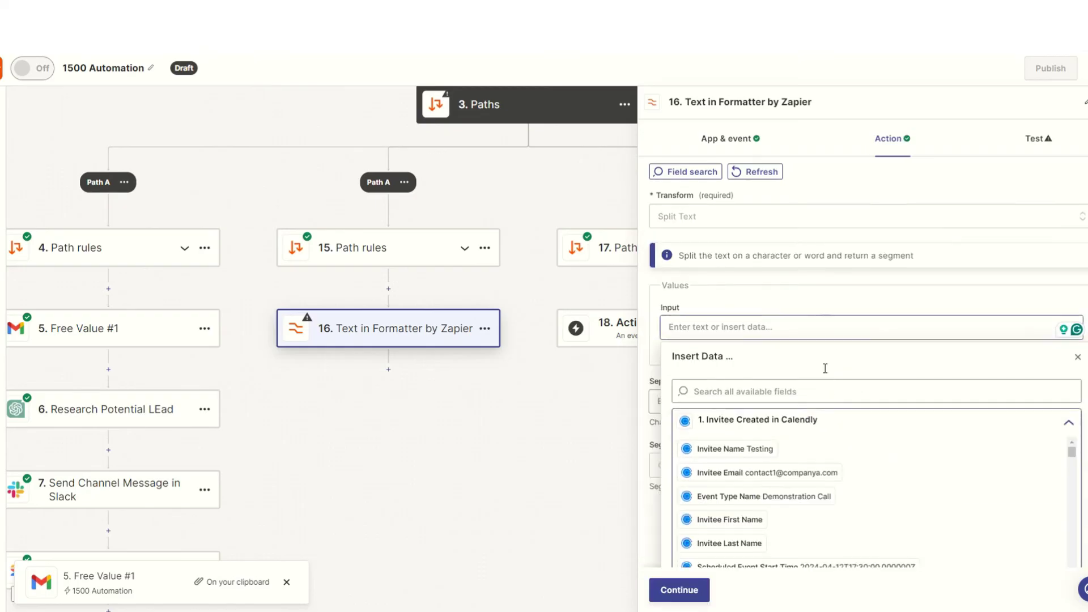
pyautogui.scroll(-1, 825, 368)
pyautogui.scroll(-5, 836, 453)
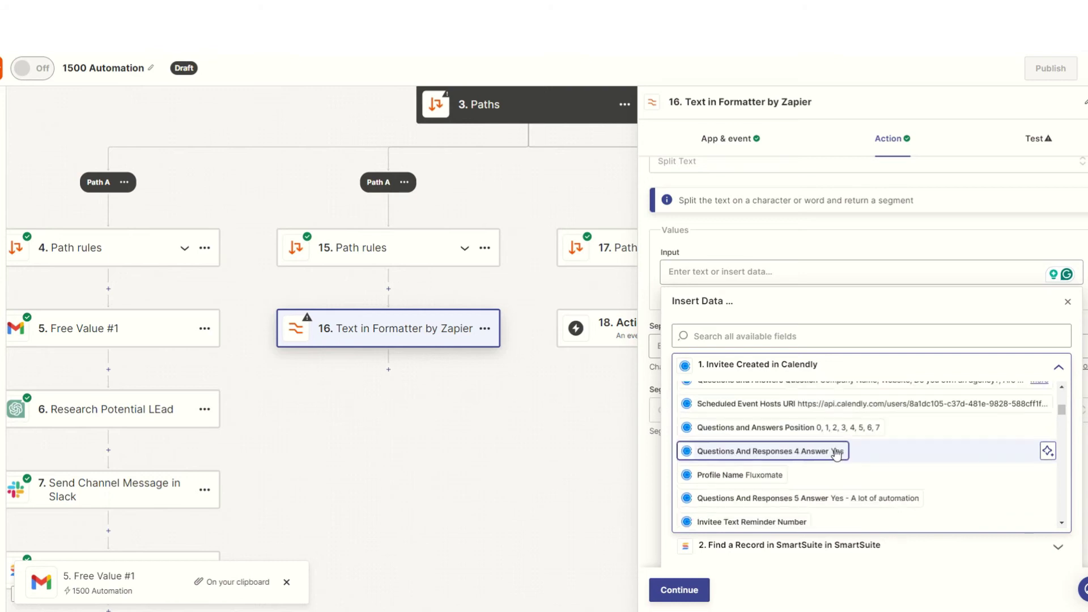
pyautogui.scroll(2, 836, 453)
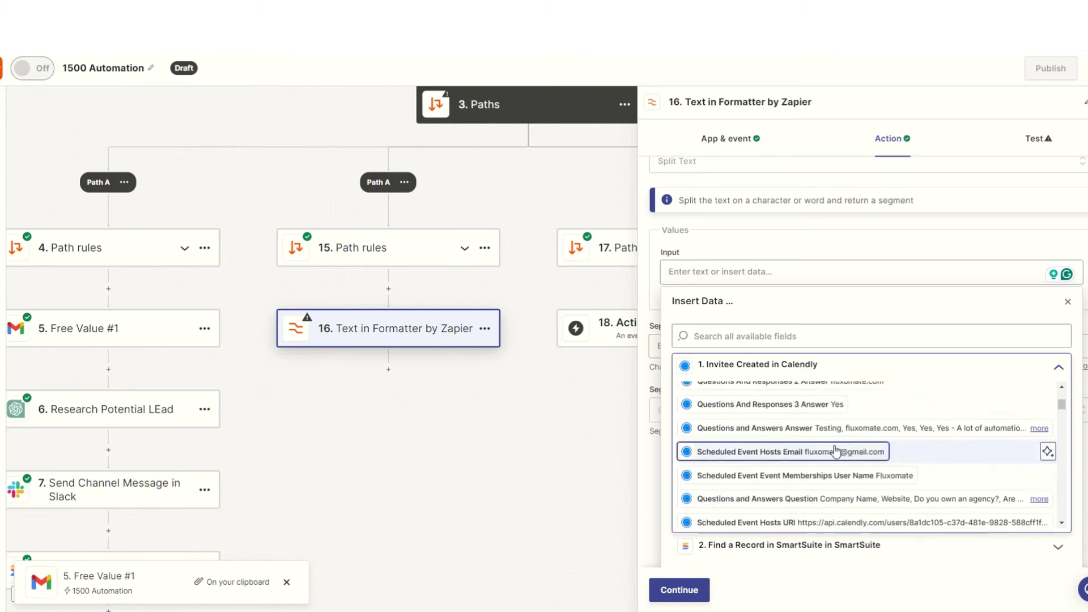
pyautogui.scroll(-2, 836, 454)
pyautogui.scroll(5, 834, 451)
pyautogui.click(821, 395)
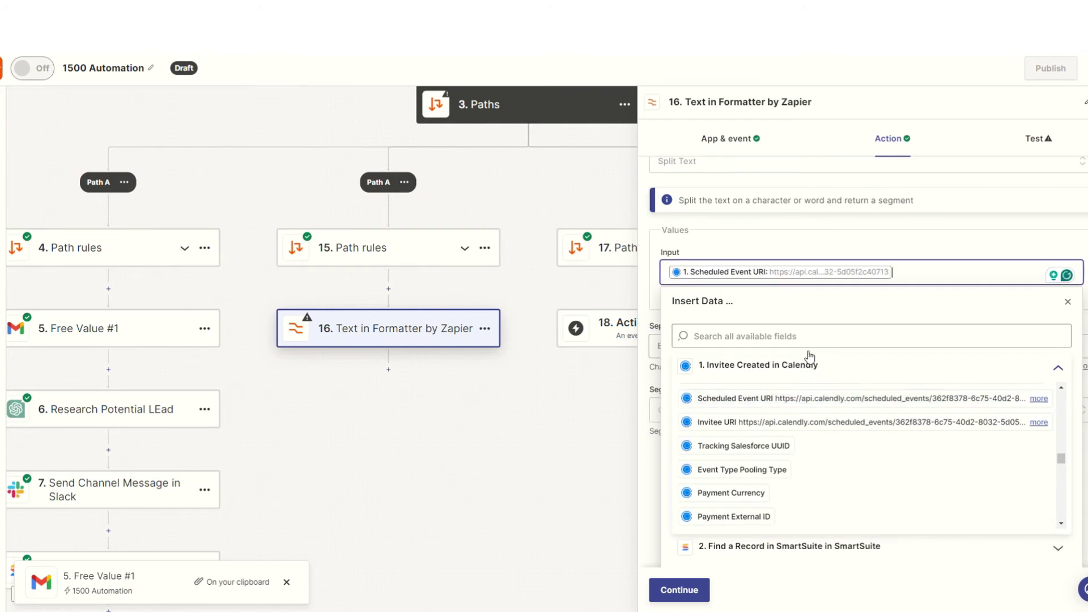
pyautogui.click(762, 398)
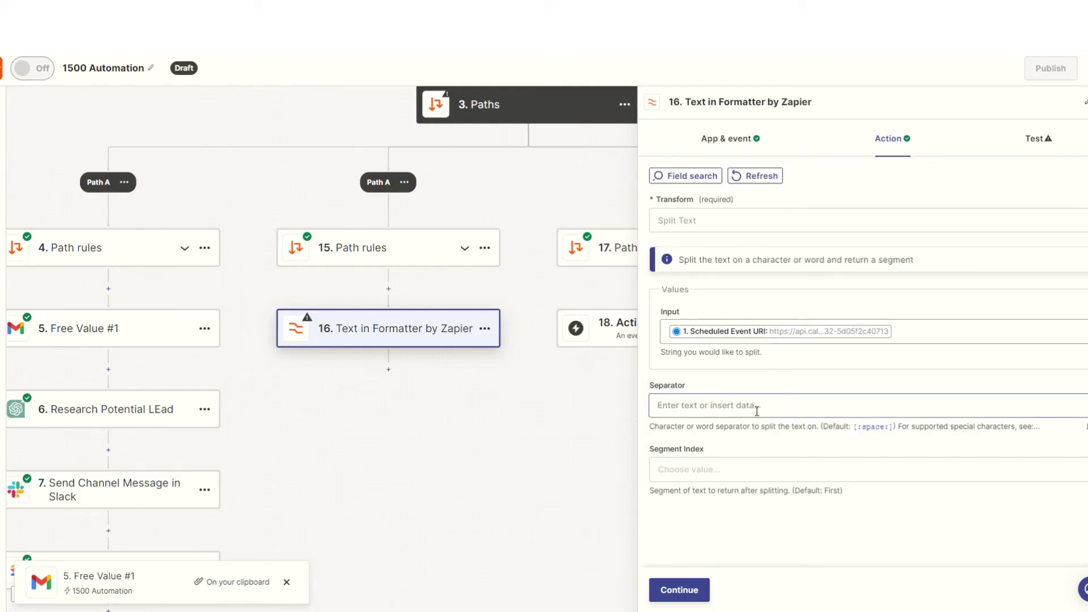
# Set the separator to / and the segment index to All (as Separate Fields), and test the Formatter step
pyautogui.click(730, 411)
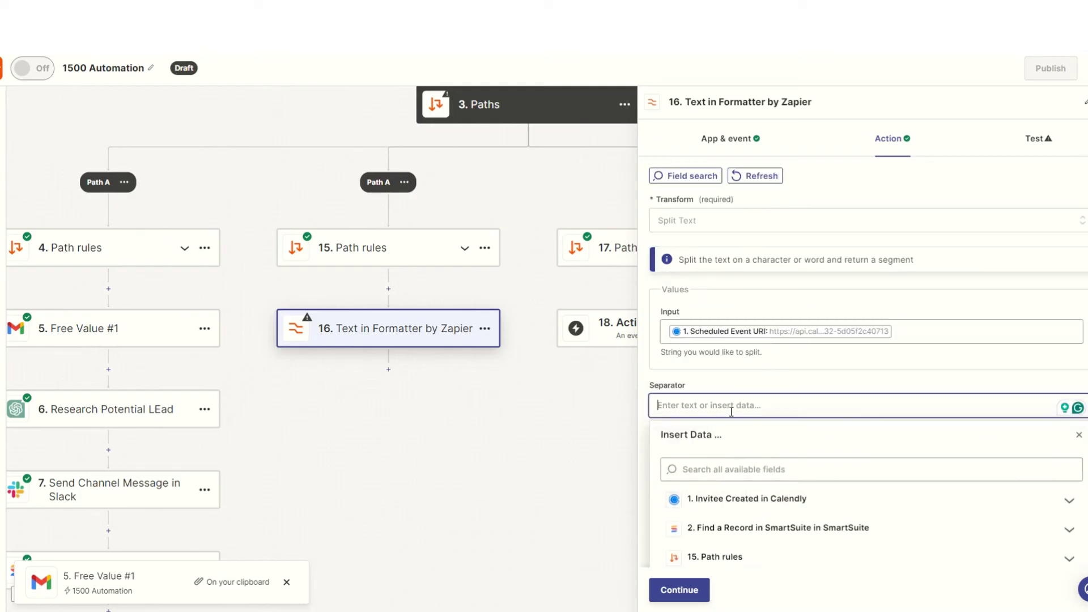
pyautogui.write('/')
pyautogui.press('Tab')
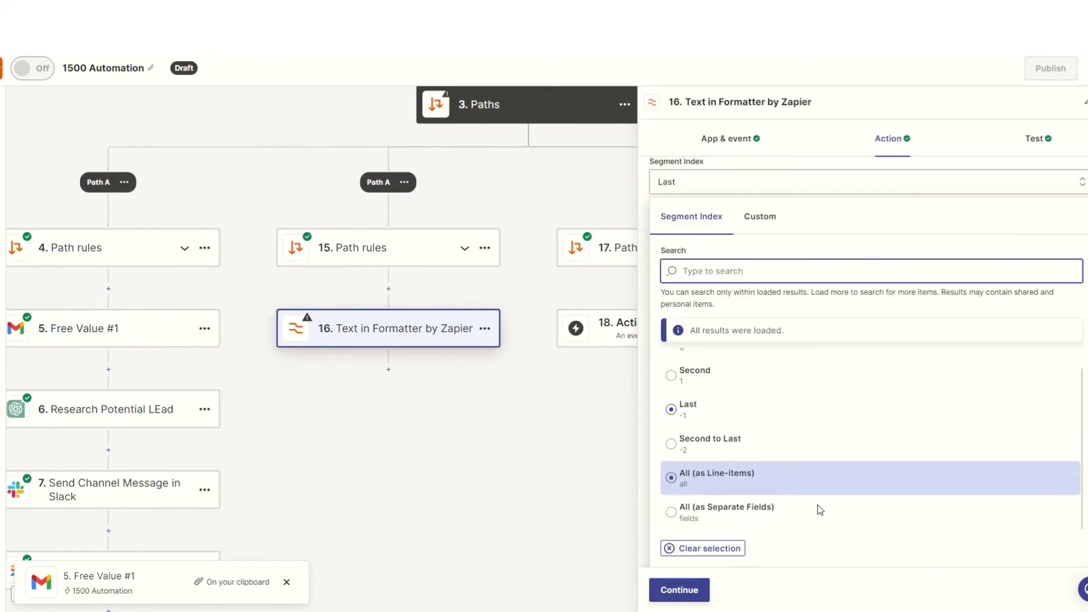
pyautogui.click(737, 526)
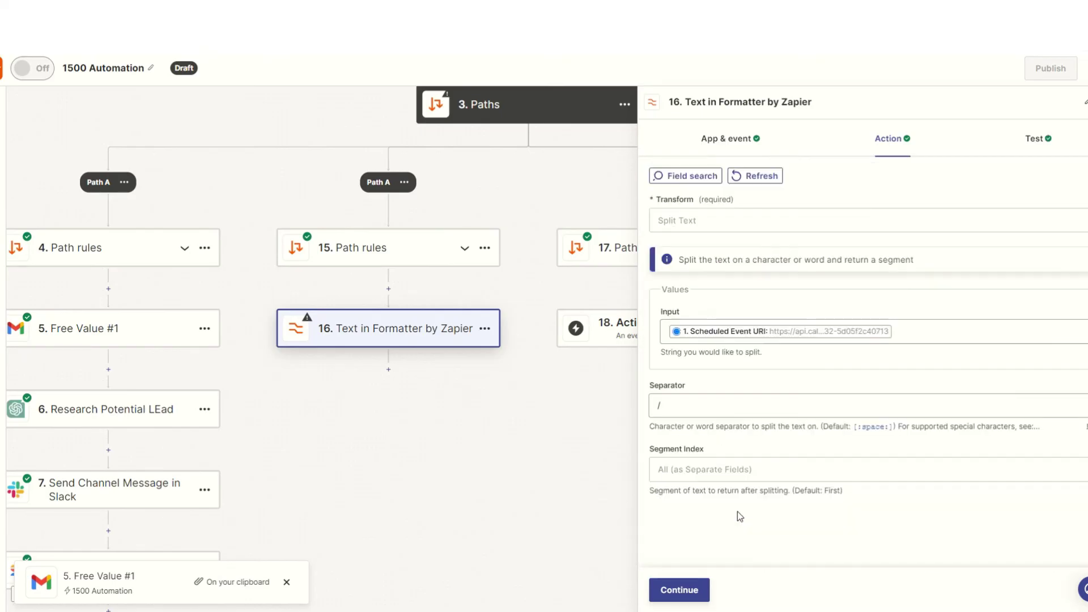
pyautogui.click(678, 589)
pyautogui.click(708, 589)
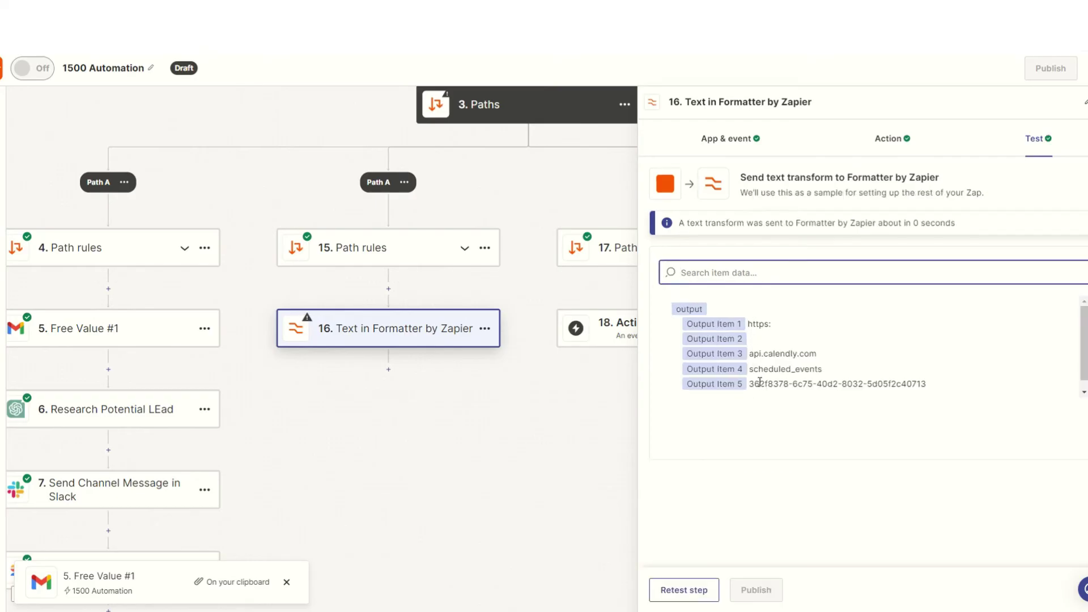
# Add a Code by Zapier action with the Run Python event after the Formatter step in the second path
pyautogui.moveTo(748, 383); pyautogui.dragTo(927, 382)
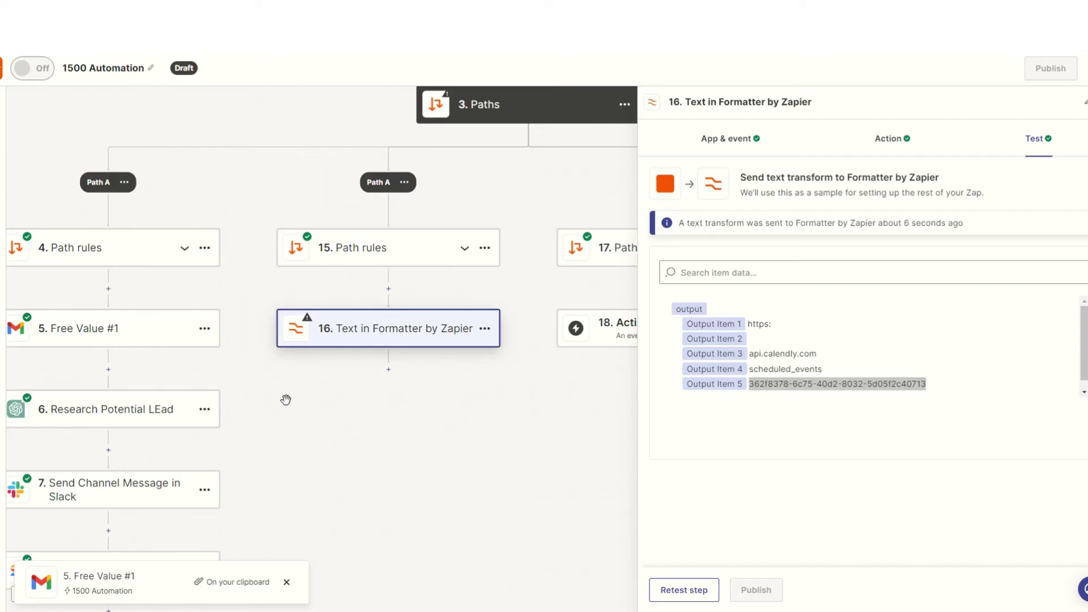
pyautogui.scroll(-1, 347, 429)
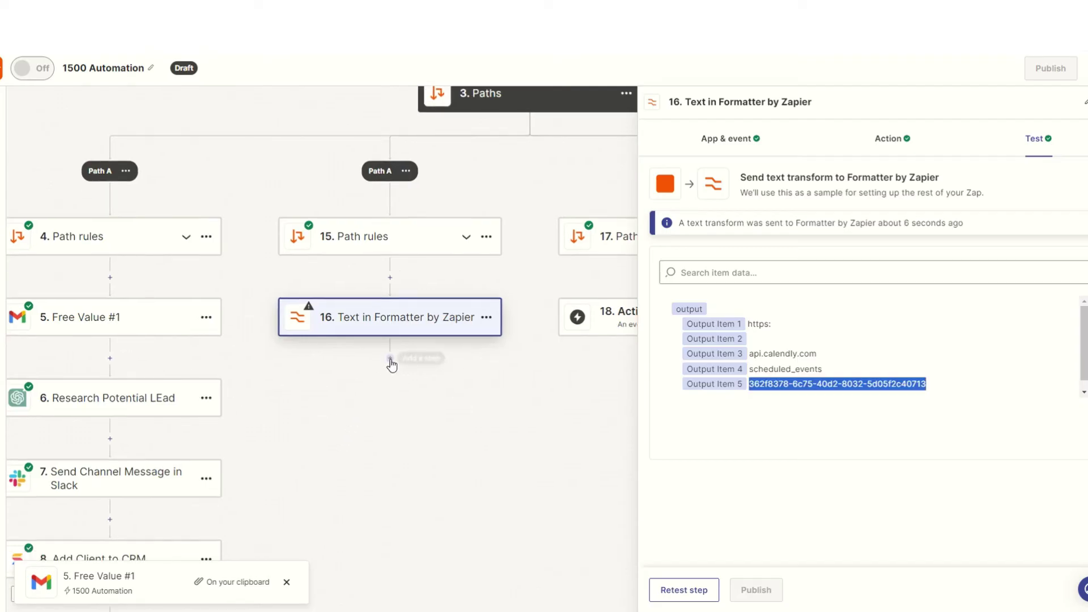
pyautogui.click(390, 359)
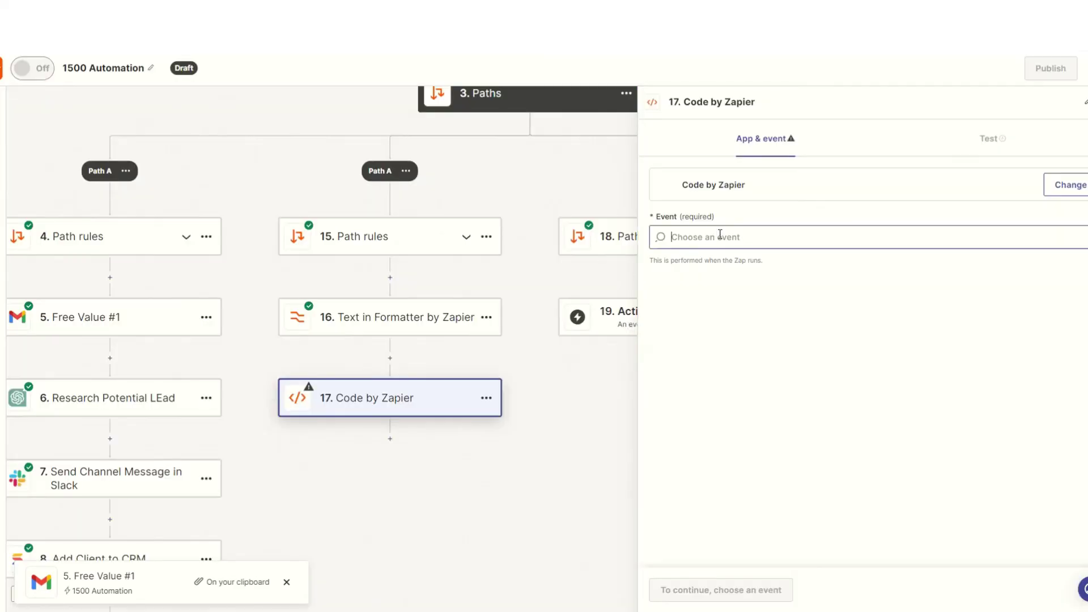
pyautogui.click(722, 236)
pyautogui.click(735, 321)
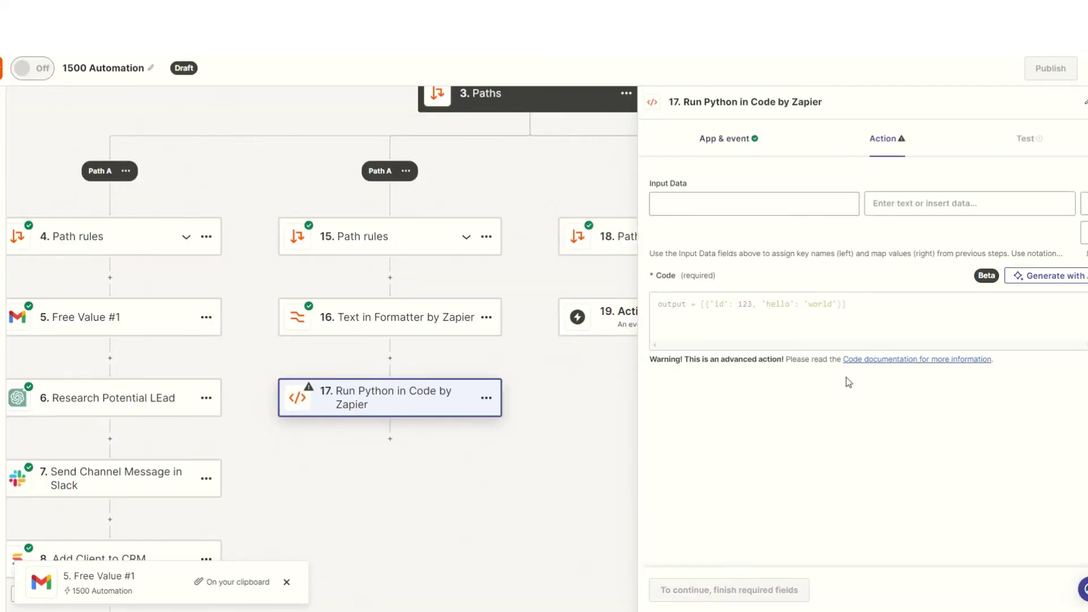
# Add the input data key event_id and map it to Output Item 5 of the Formatter step
pyautogui.click(699, 206)
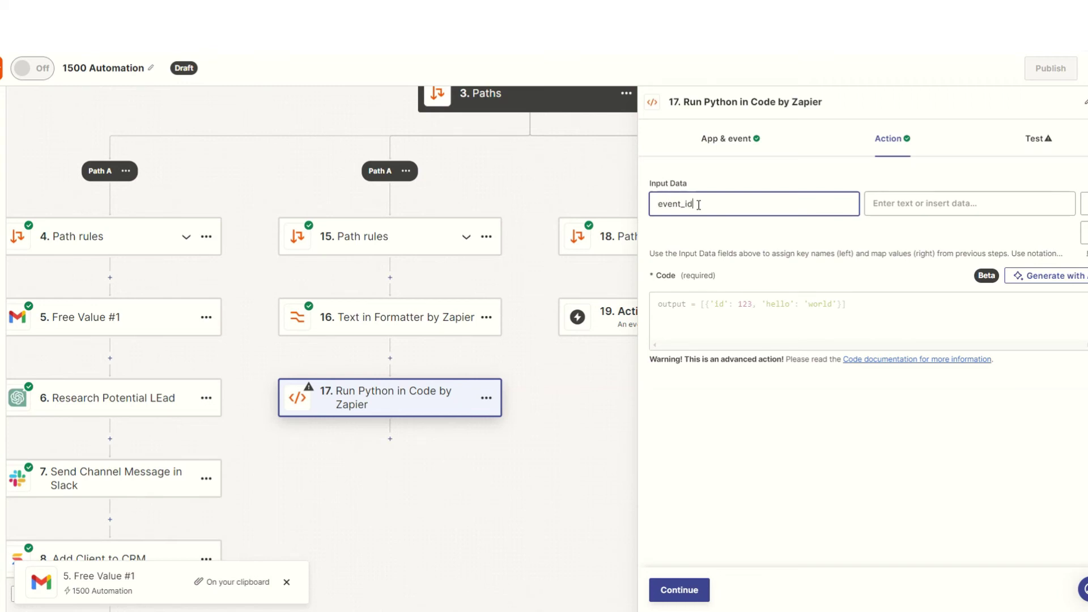
pyautogui.click(935, 204)
pyautogui.click(776, 385)
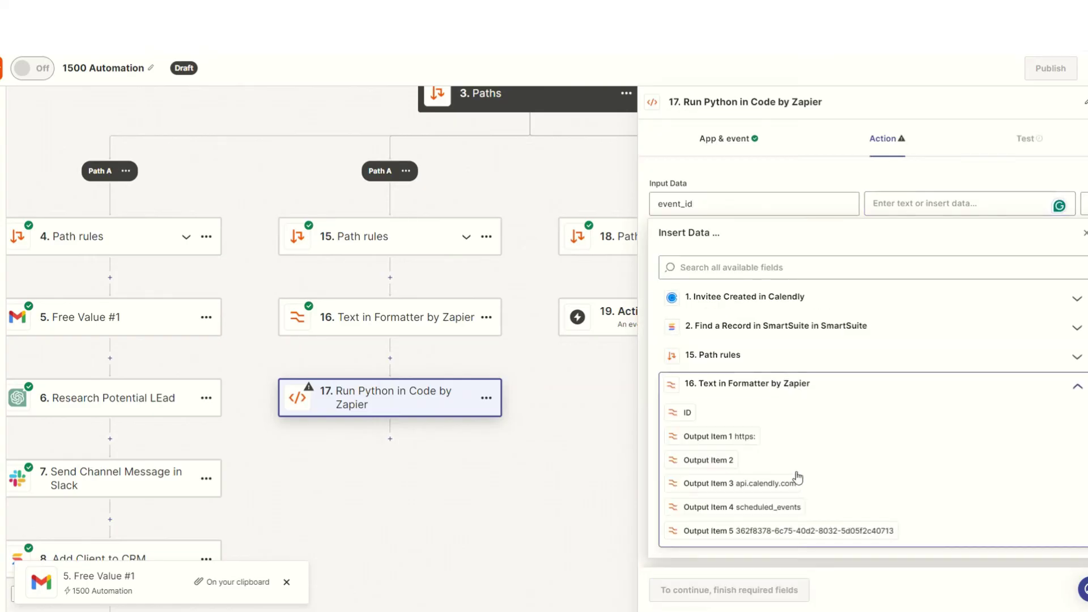
pyautogui.click(761, 531)
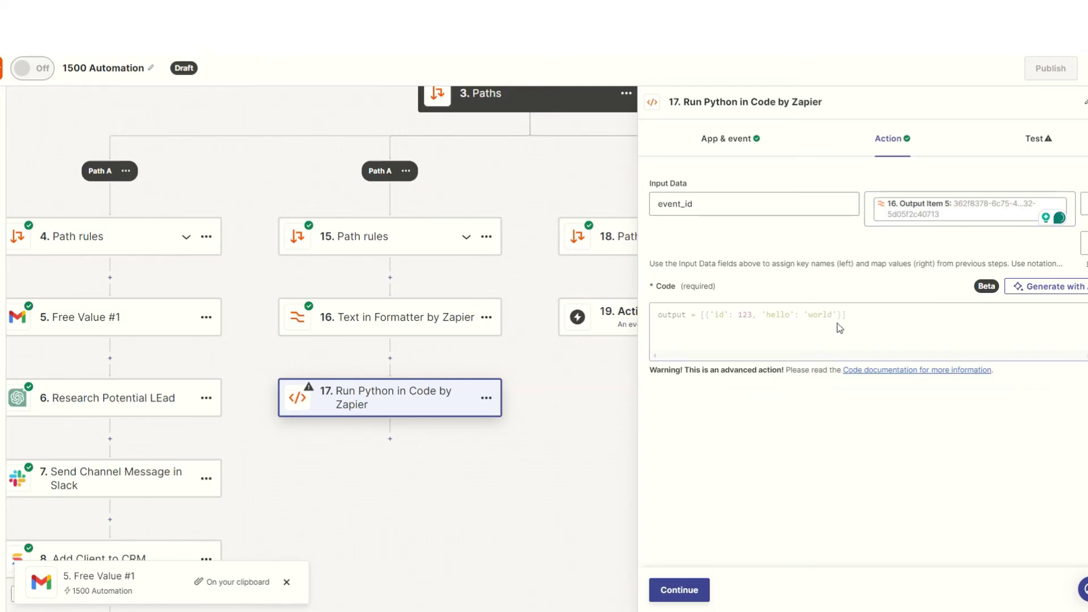
# Paste the Python code that posts the Calendly event cancellation with the reason Not Qualified, including the authorization bearer token
pyautogui.click(839, 327)
pyautogui.hotkey('ctrl', 'a')
pyautogui.press('BackSpace')
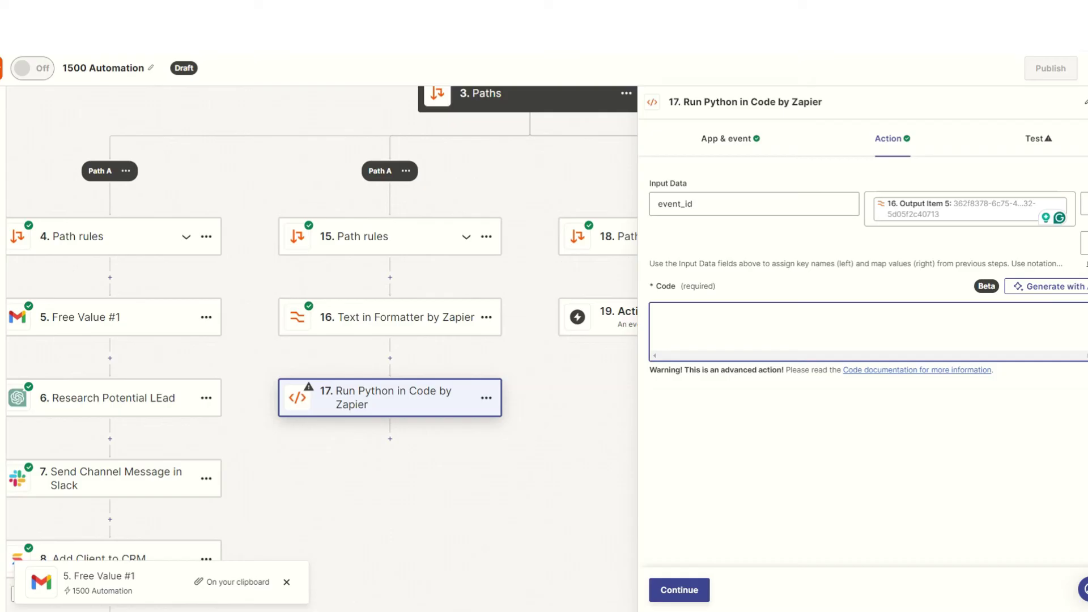
pyautogui.hotkey('ctrl', 'v')
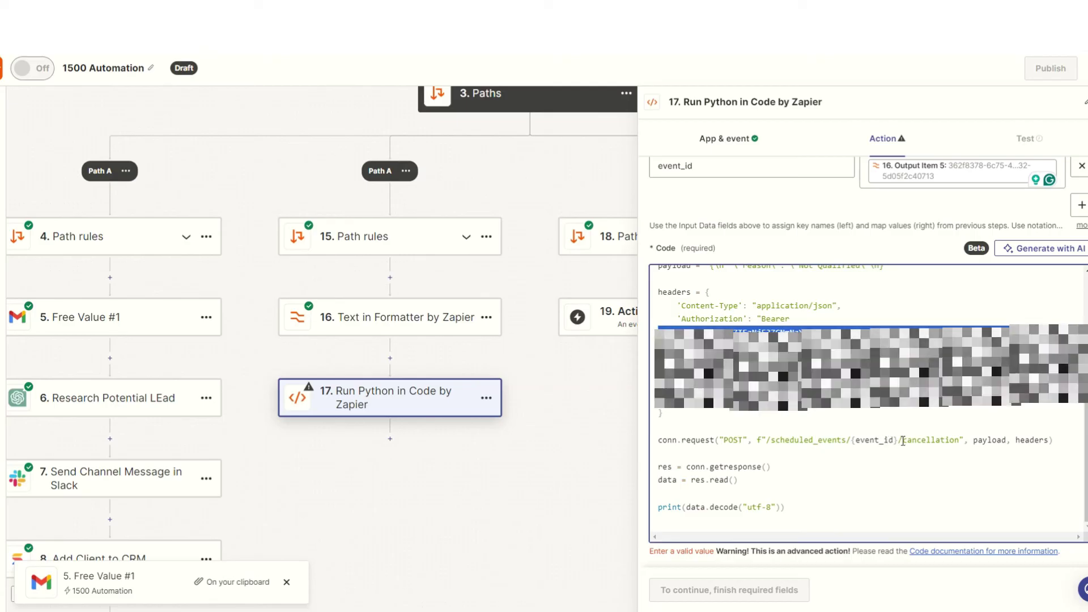
pyautogui.click(841, 446)
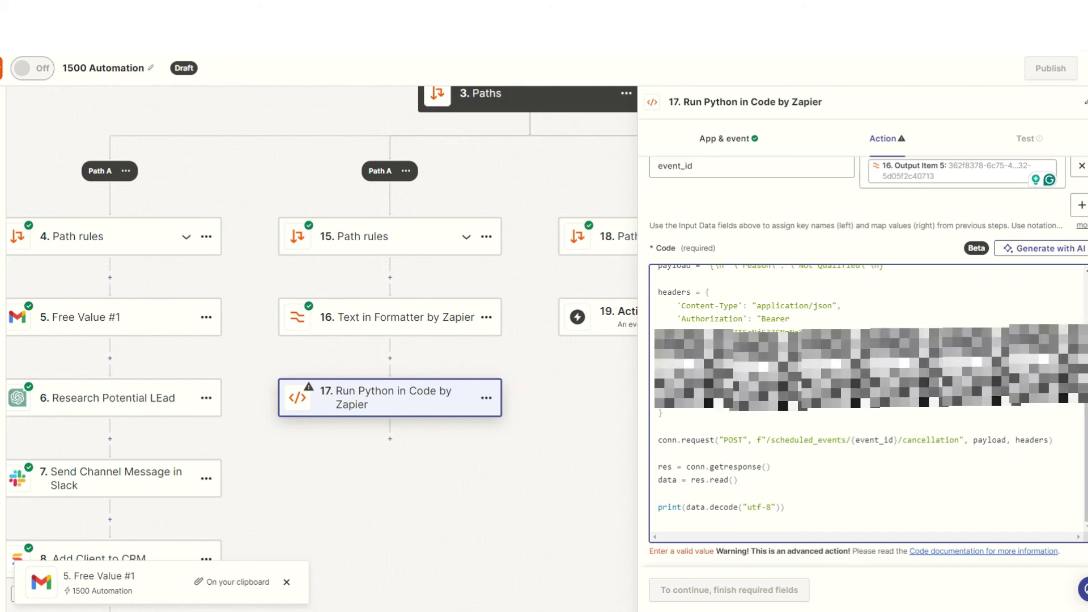
pyautogui.scroll(3, 852, 342)
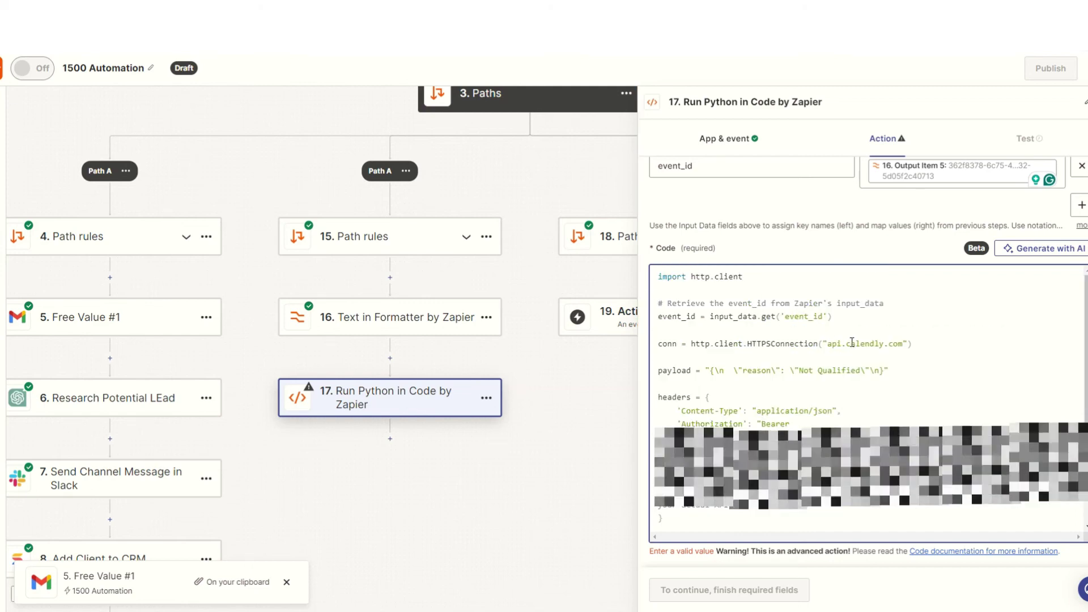
pyautogui.scroll(-3, 810, 419)
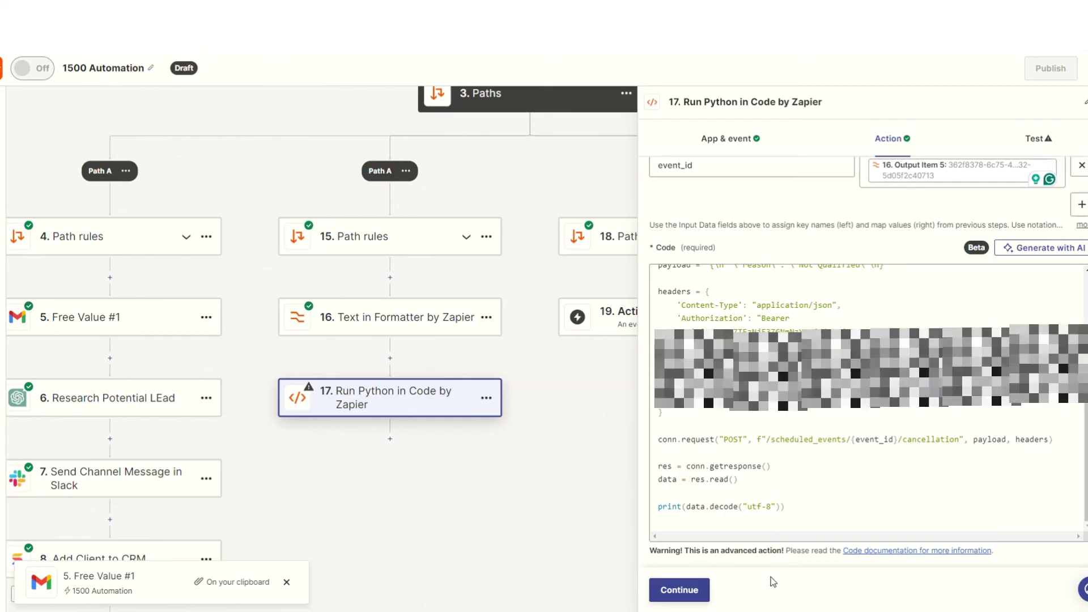
# Finish the Run Python action setup and skip its test
pyautogui.click(703, 595)
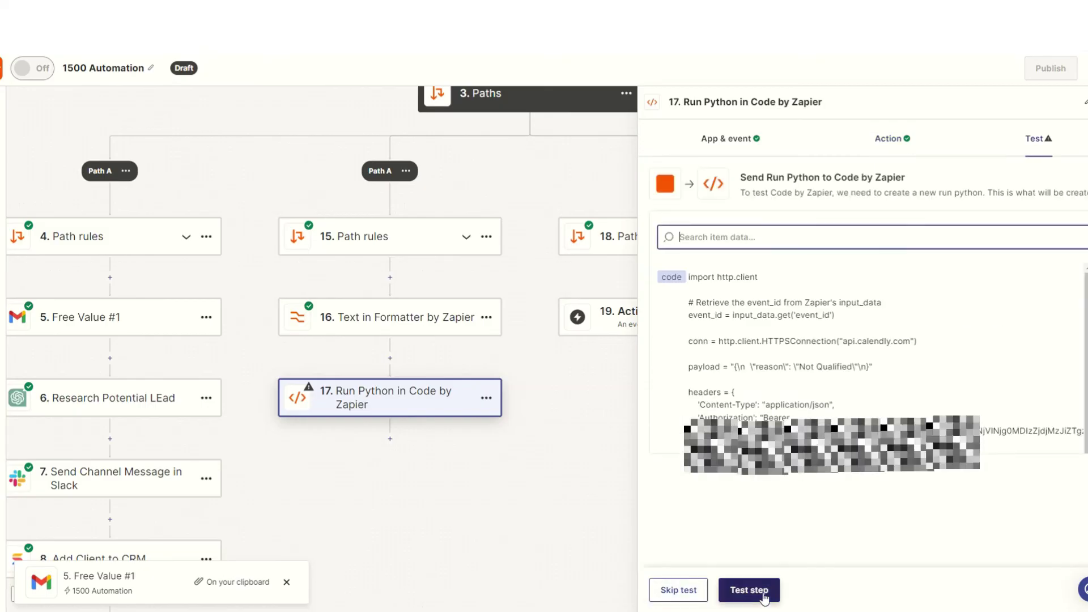
pyautogui.click(674, 589)
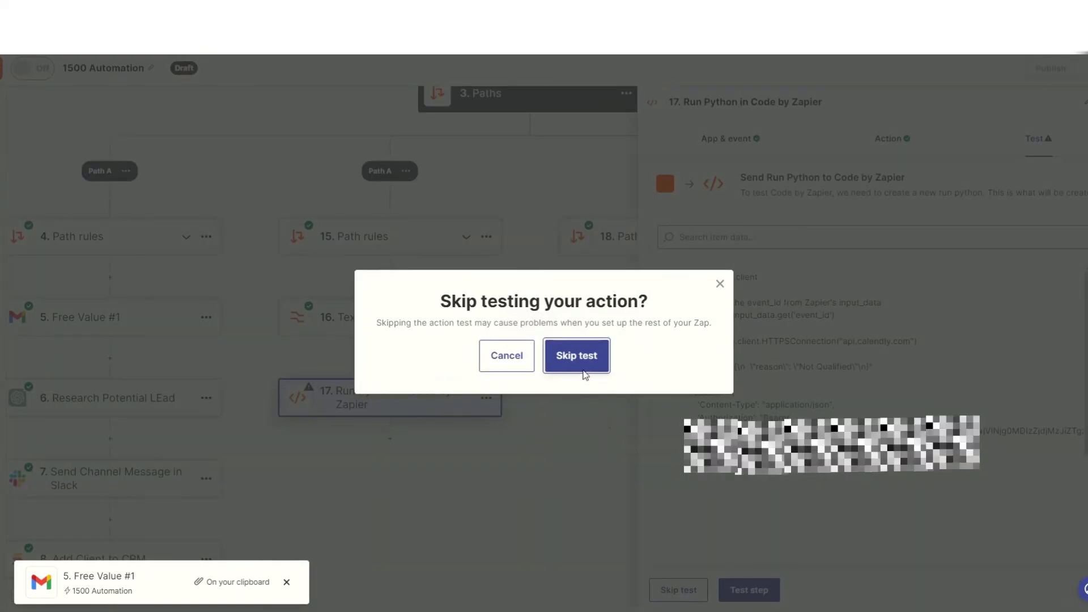
pyautogui.click(582, 369)
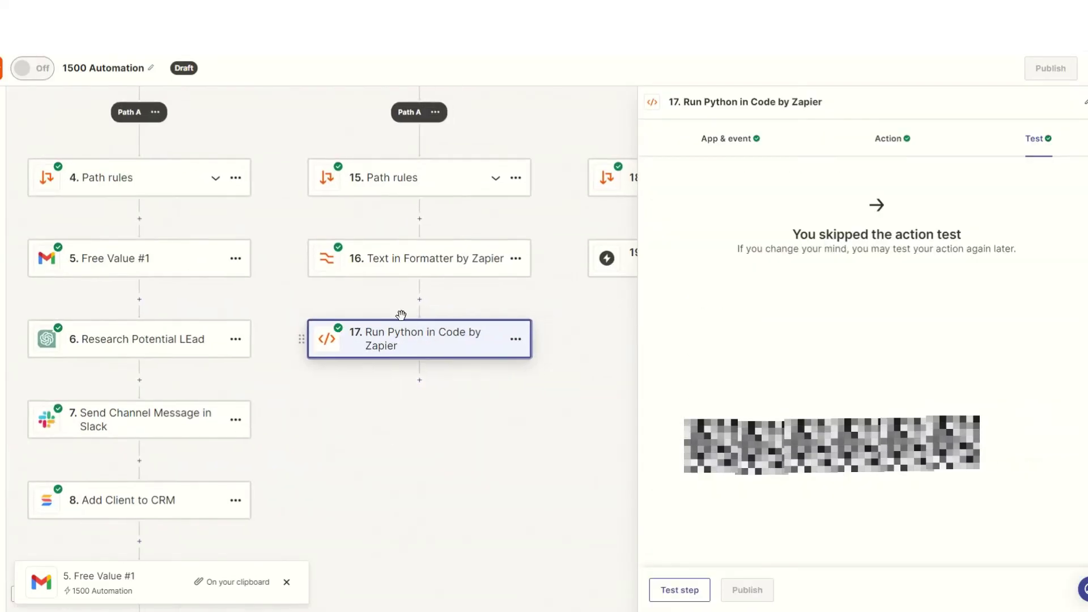
# Paste the copied Free Value #1 email below the Run Python step and rename it CCancellation Email
pyautogui.click(516, 338)
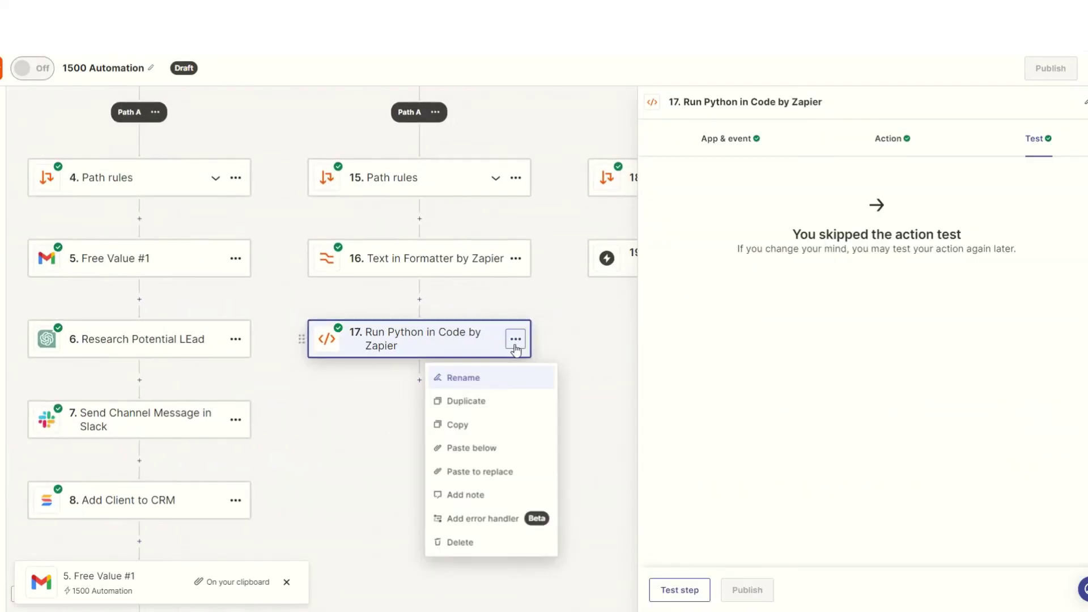
pyautogui.click(510, 456)
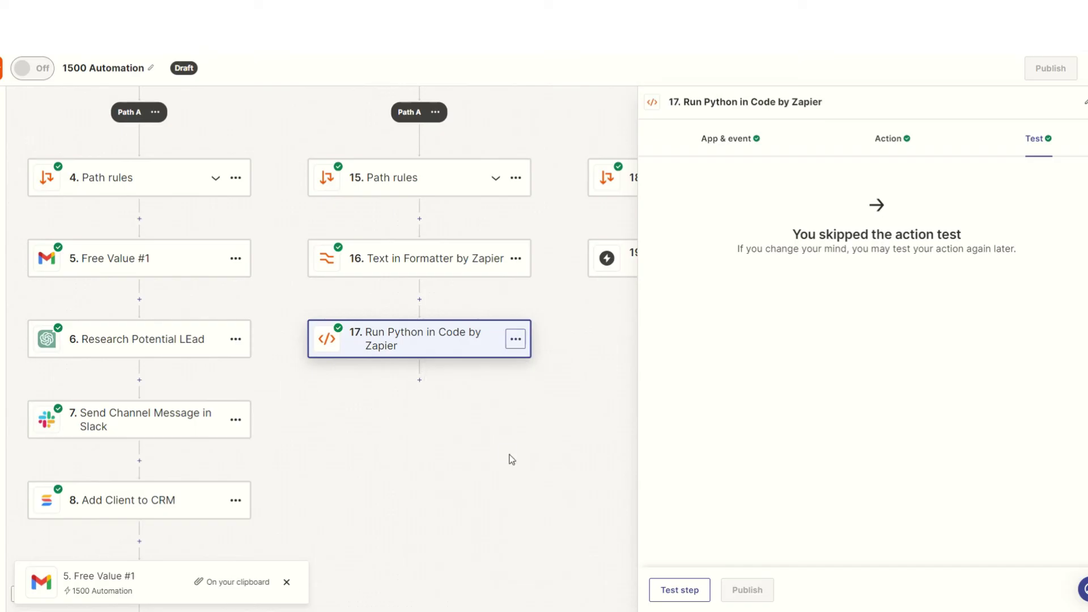
pyautogui.click(449, 419)
pyautogui.click(750, 100)
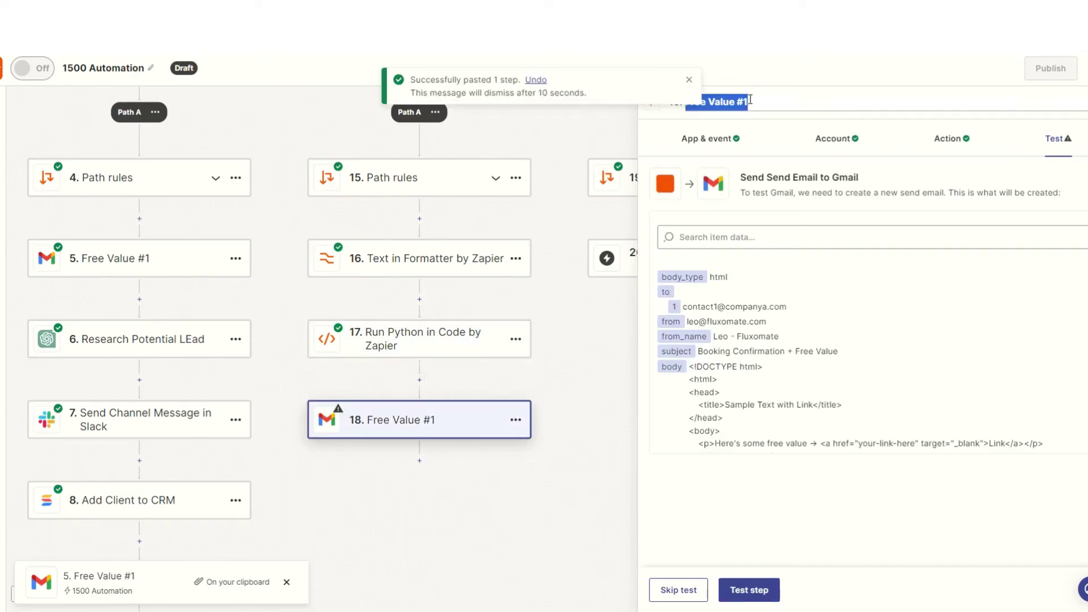
pyautogui.write('CCancellation Email')
pyautogui.press('Return')
# Review the cancellation email's subject and HTML body along with the second path's steps, and close the step settings
pyautogui.scroll(-10, 863, 589)
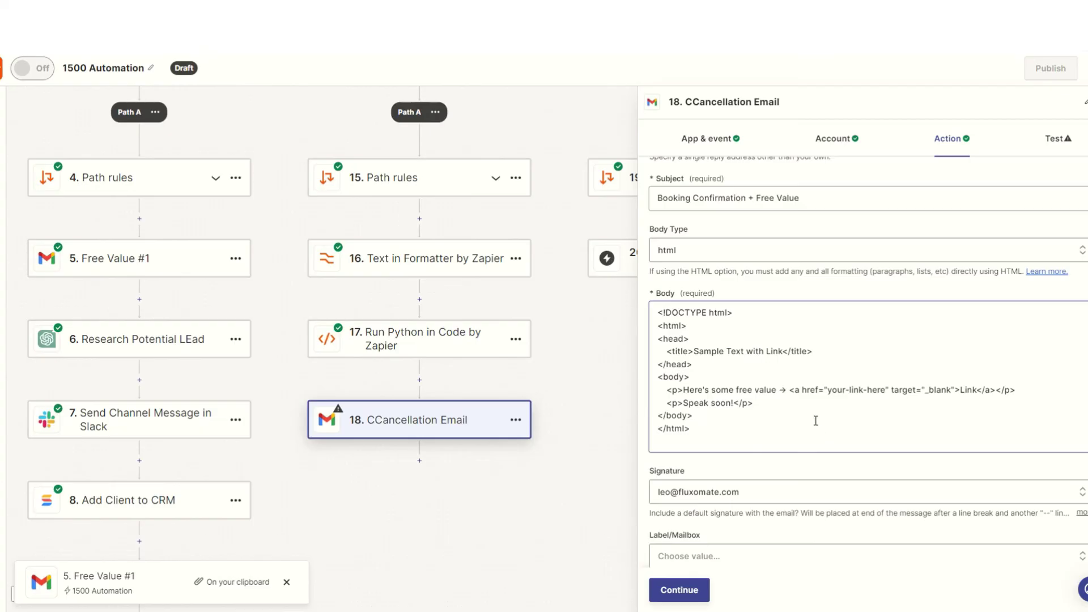
pyautogui.click(762, 404)
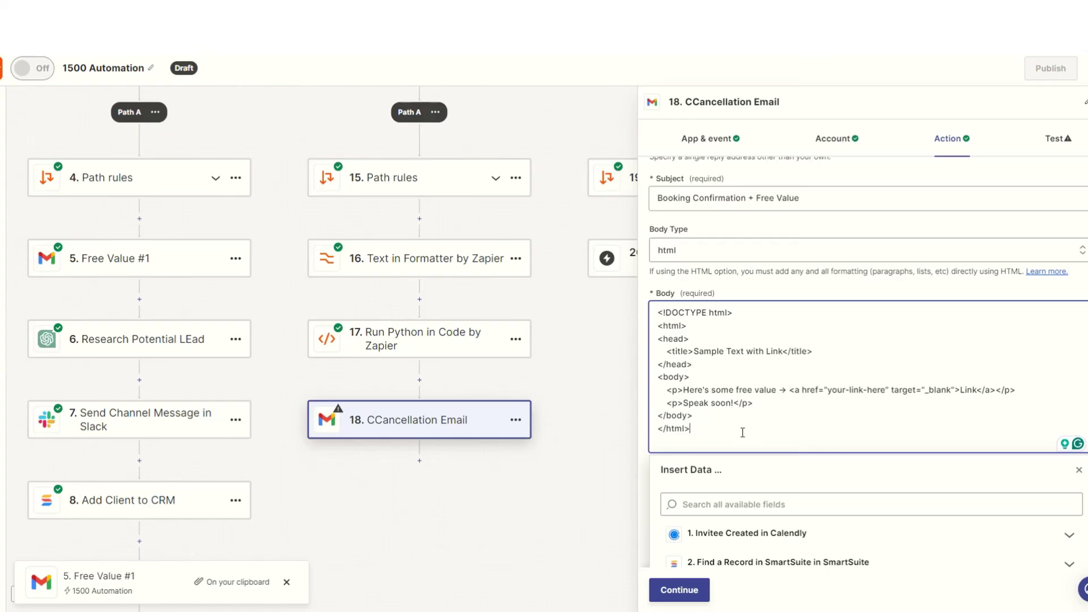
pyautogui.moveTo(742, 432); pyautogui.dragTo(663, 312)
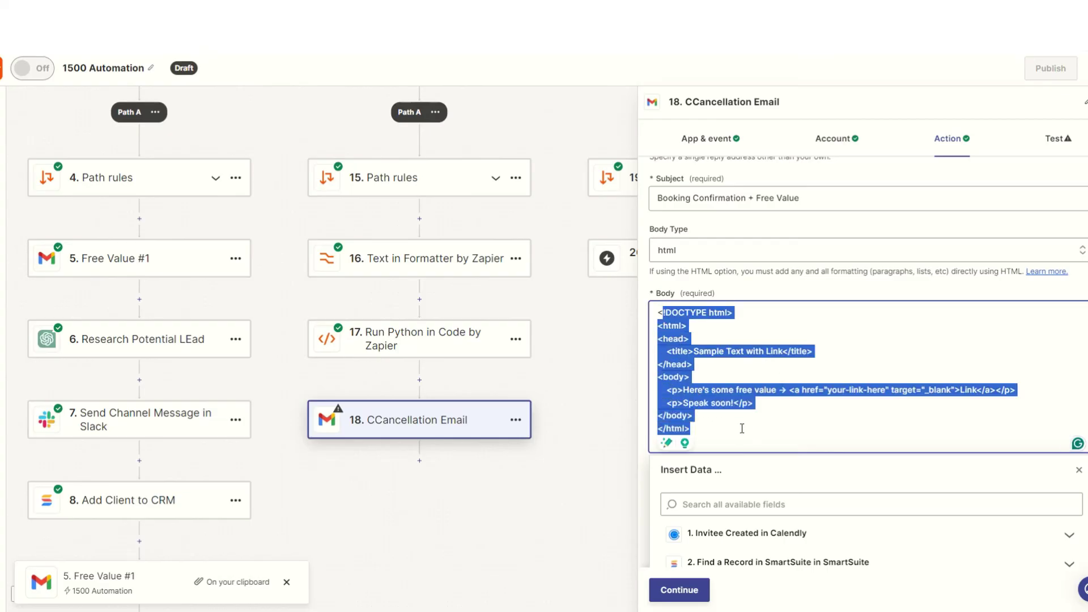
pyautogui.click(564, 326)
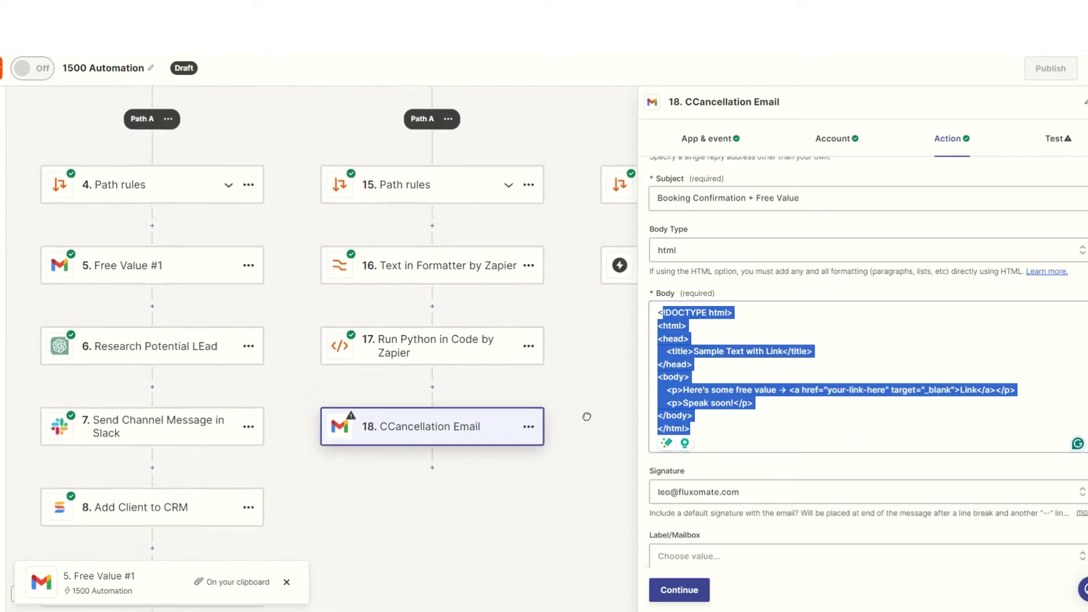
pyautogui.scroll(3, 430, 227)
pyautogui.scroll(-2, 483, 292)
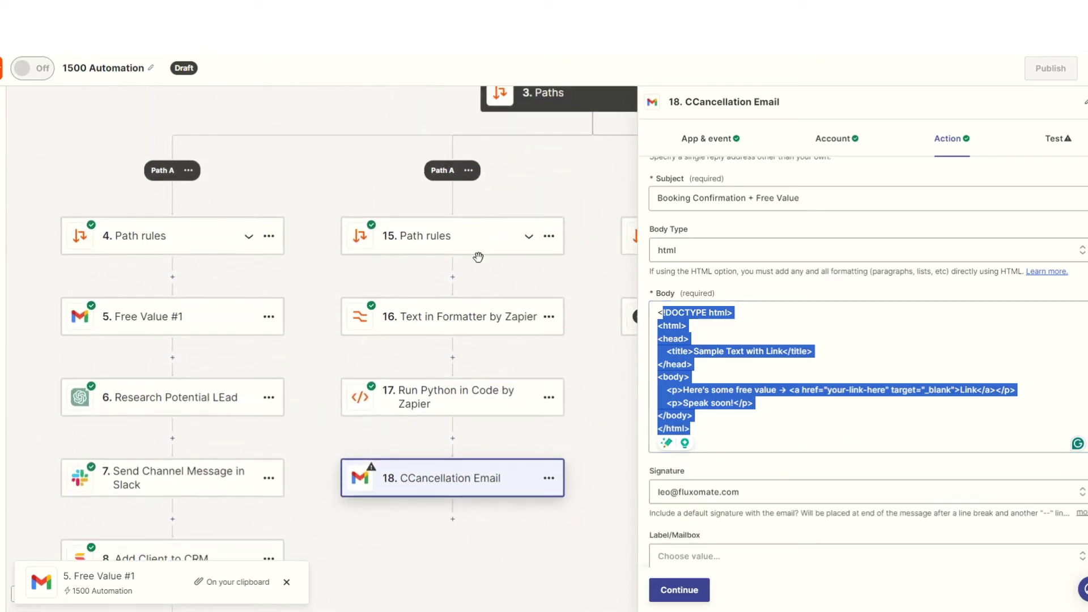
pyautogui.scroll(-3, 566, 233)
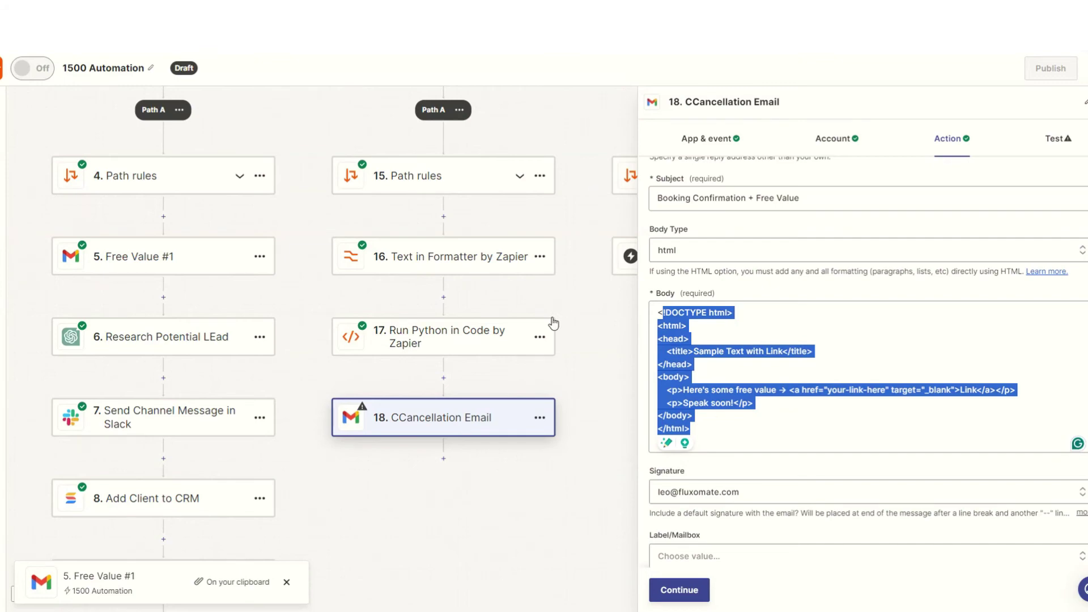
pyautogui.scroll(3, 547, 267)
pyautogui.scroll(-5, 542, 276)
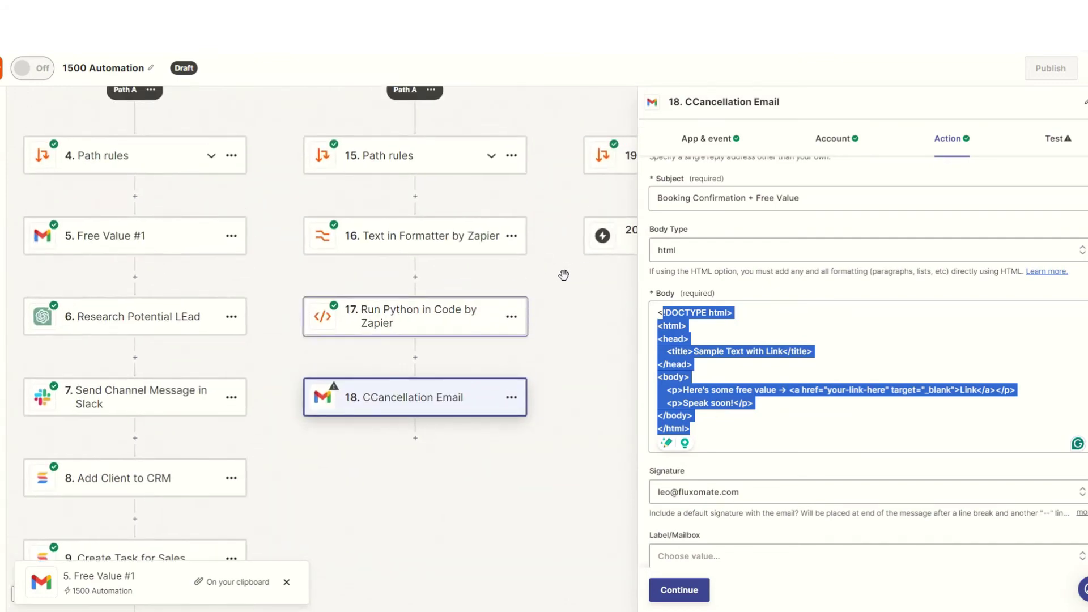
pyautogui.click(564, 275)
pyautogui.scroll(-2, 420, 277)
pyautogui.moveTo(421, 277); pyautogui.dragTo(380, 398)
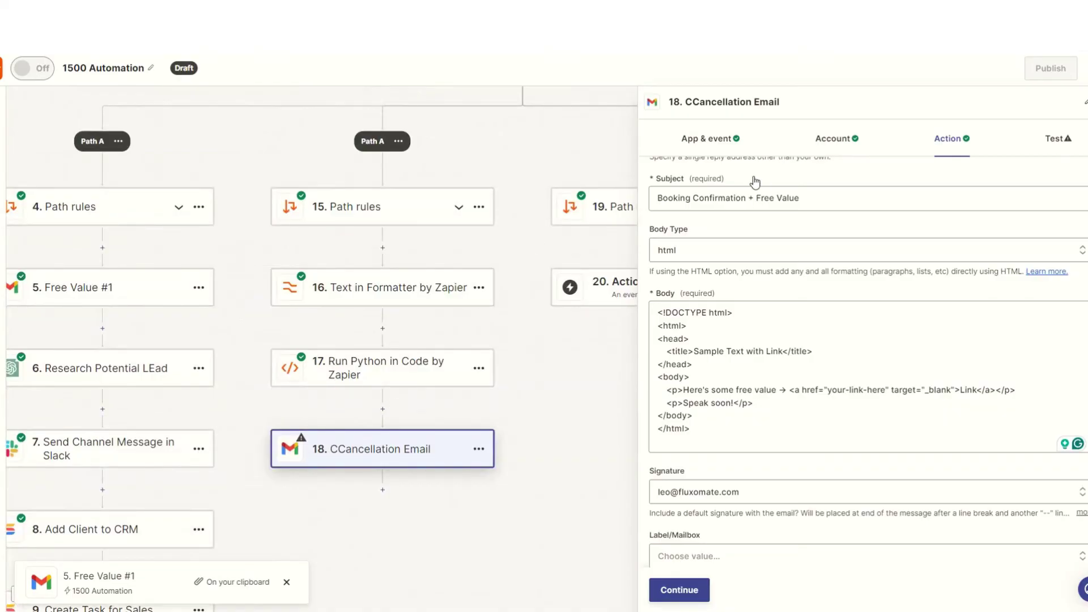
pyautogui.click(1057, 109)
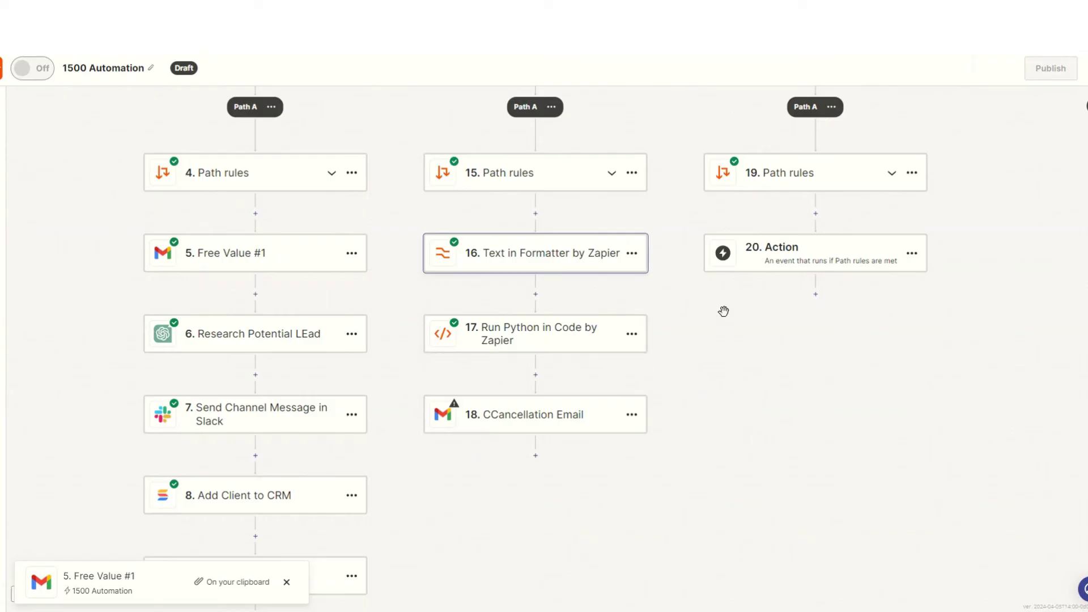
# Compare the Zap's paths with the flowchart's call branches, and examine the third path's rule conditions
pyautogui.moveTo(215, 333); pyautogui.dragTo(351, 386)
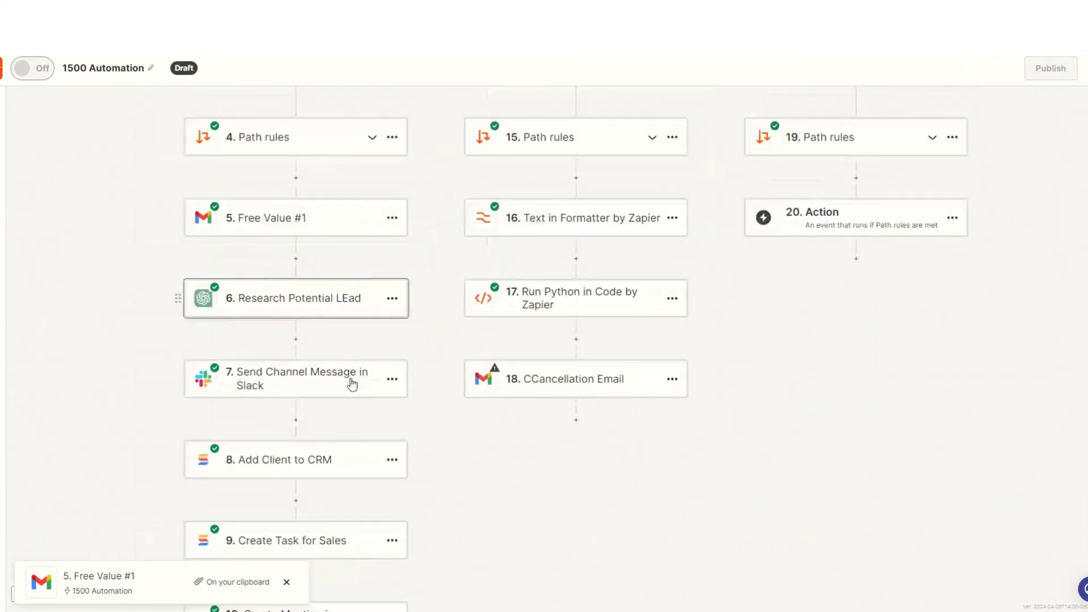
pyautogui.moveTo(427, 376); pyautogui.dragTo(430, 225)
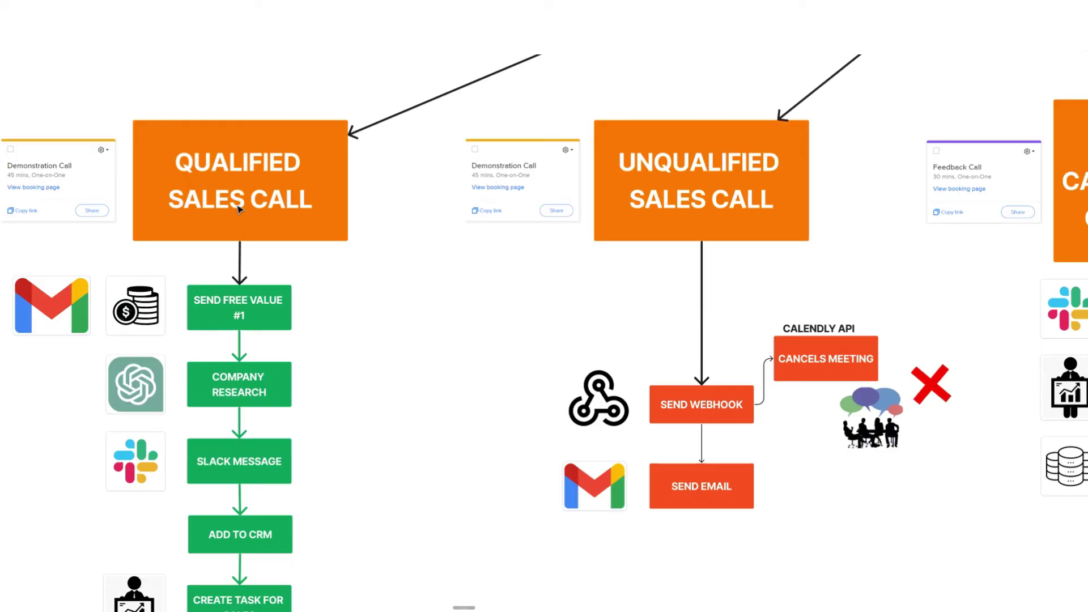
pyautogui.moveTo(800, 210); pyautogui.dragTo(707, 205)
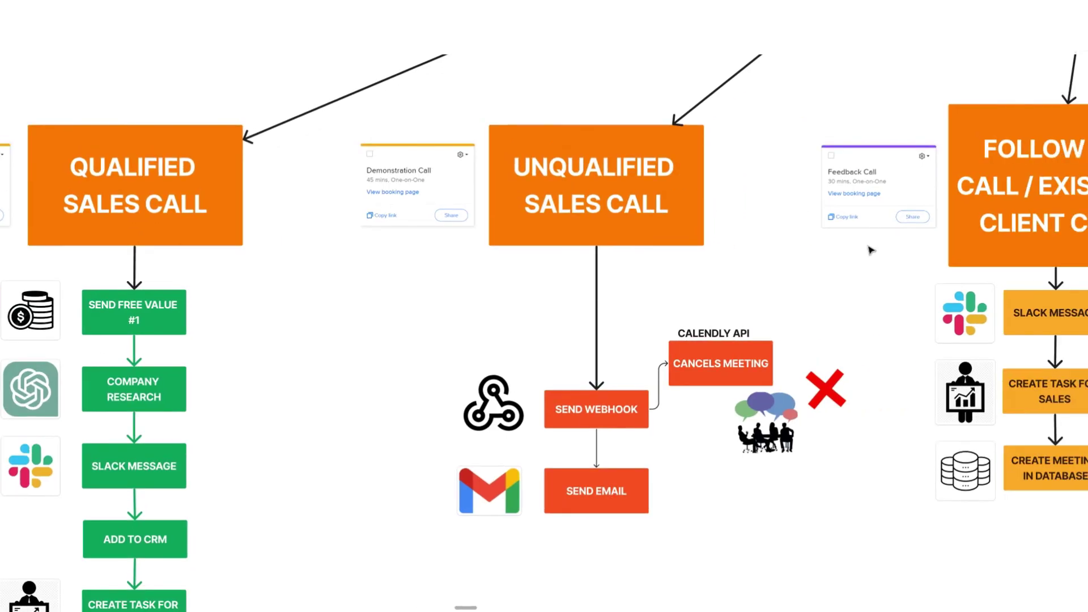
pyautogui.moveTo(919, 217); pyautogui.dragTo(560, 233)
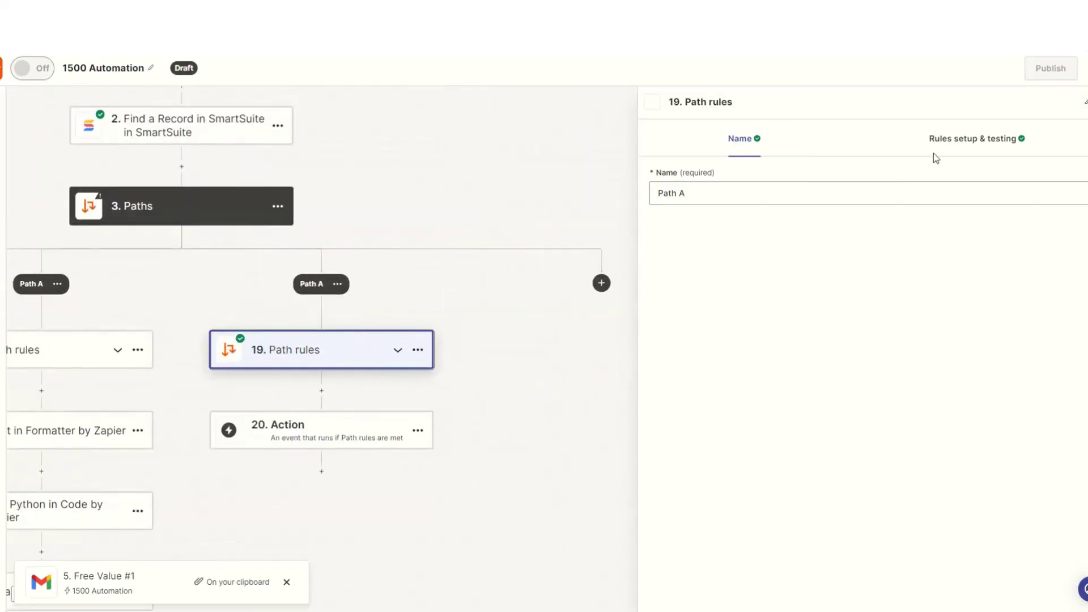
pyautogui.click(935, 142)
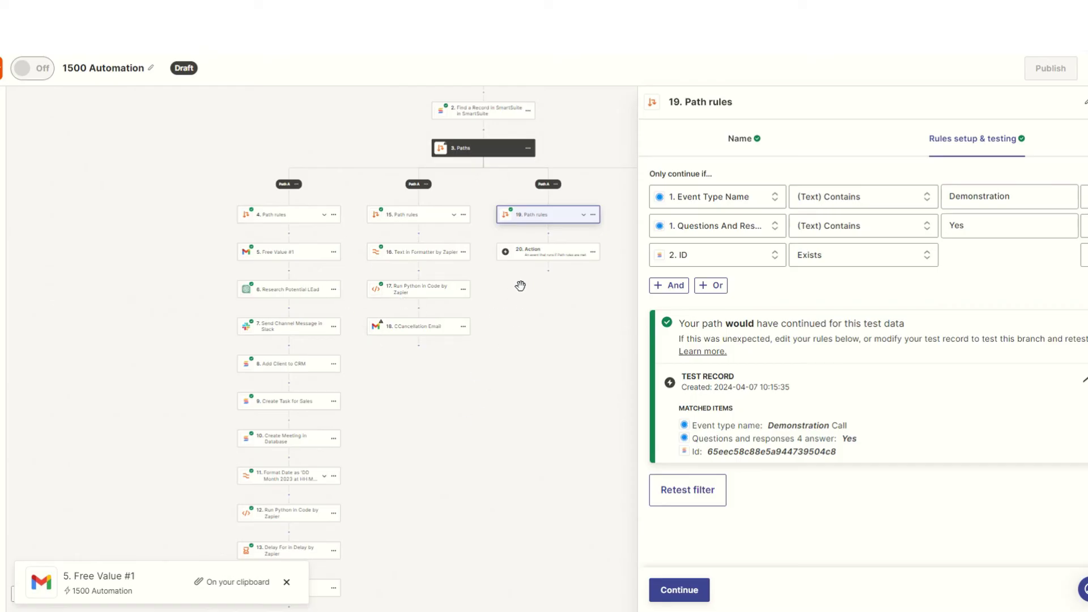
# Set the third path's empty action to Slack with the Send Channel Message event
pyautogui.scroll(3, 528, 297)
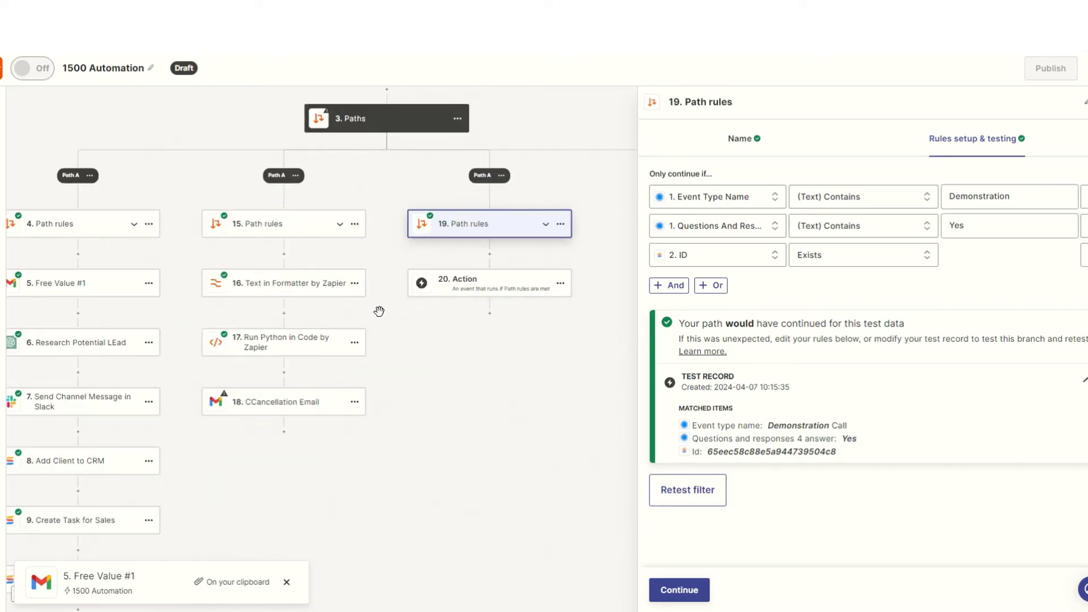
pyautogui.scroll(5, 531, 302)
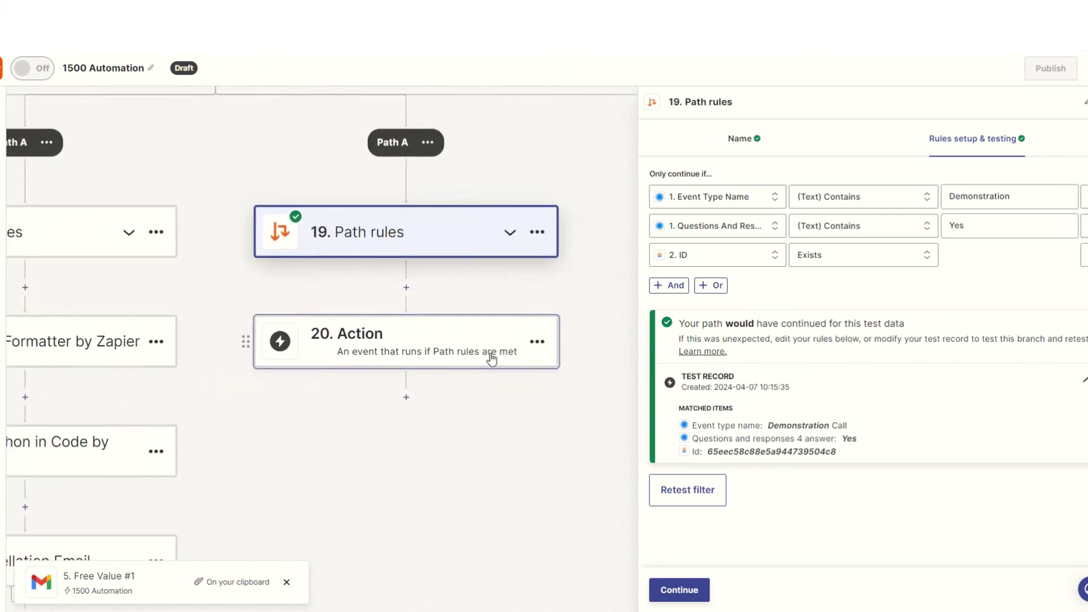
pyautogui.click(435, 335)
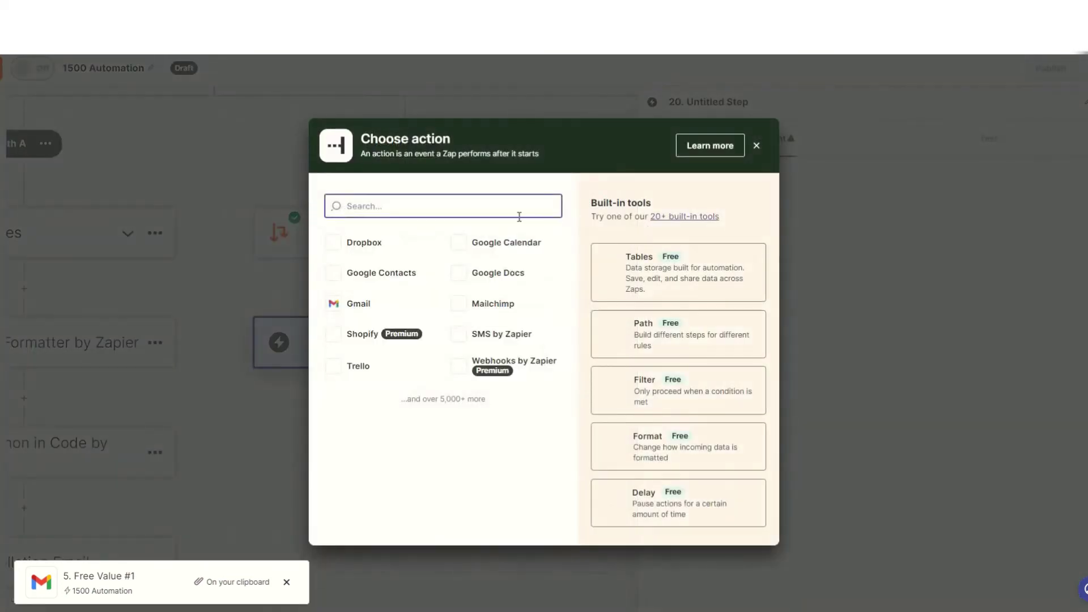
pyautogui.write('slack')
pyautogui.press('Return')
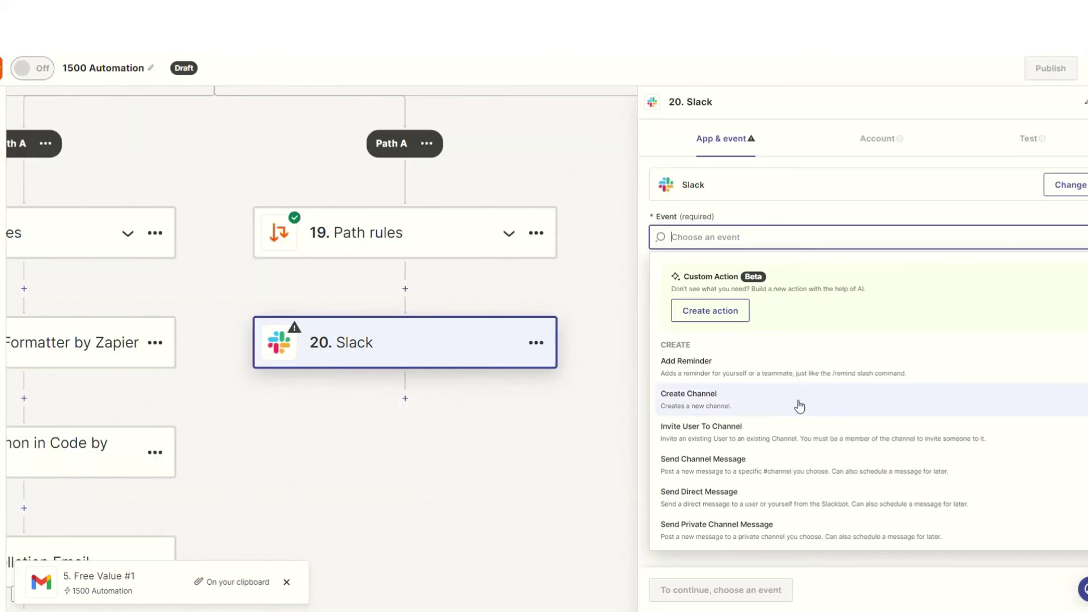
pyautogui.scroll(-1, 764, 409)
pyautogui.click(764, 406)
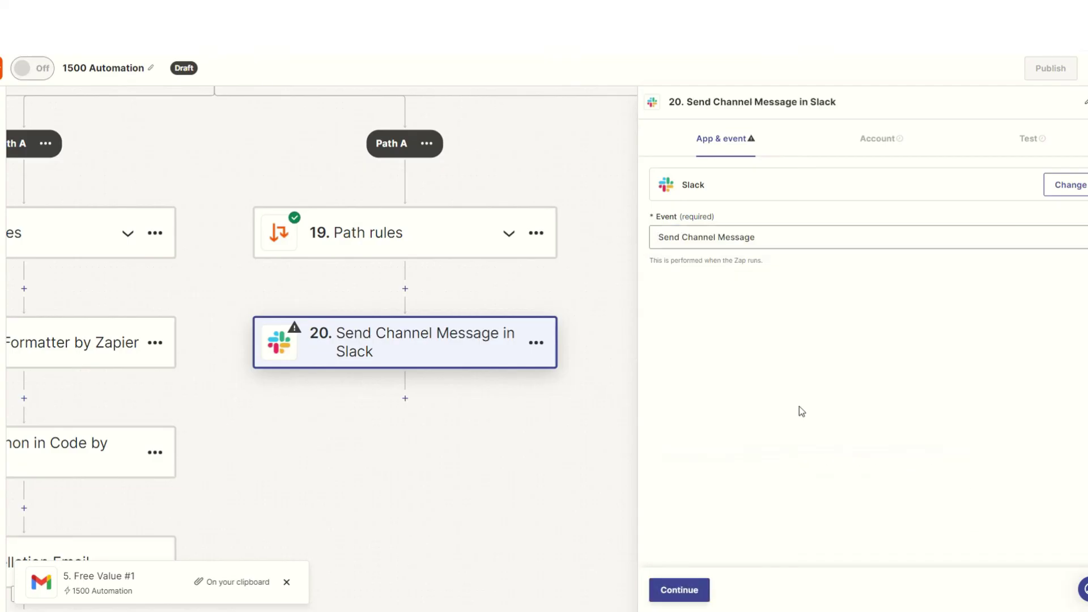
# Set the Slack message's channel to testing
pyautogui.click(801, 219)
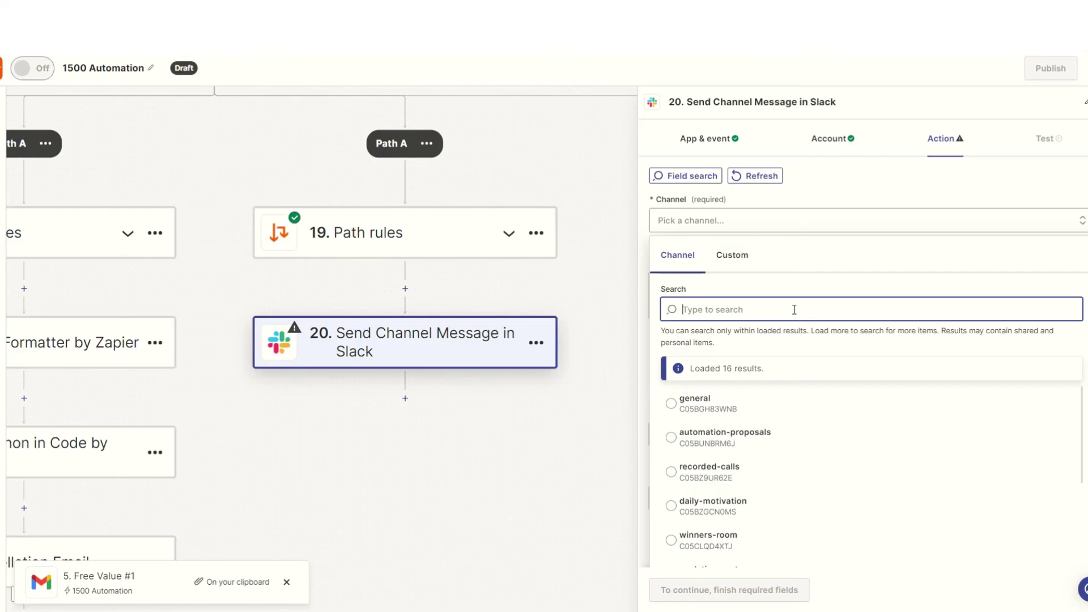
pyautogui.write('test')
pyautogui.click(708, 396)
# Write the Slack message text "New Demonstration Call booked with" followed by the Calendly Questions And Responses 1 Answer field
pyautogui.click(838, 308)
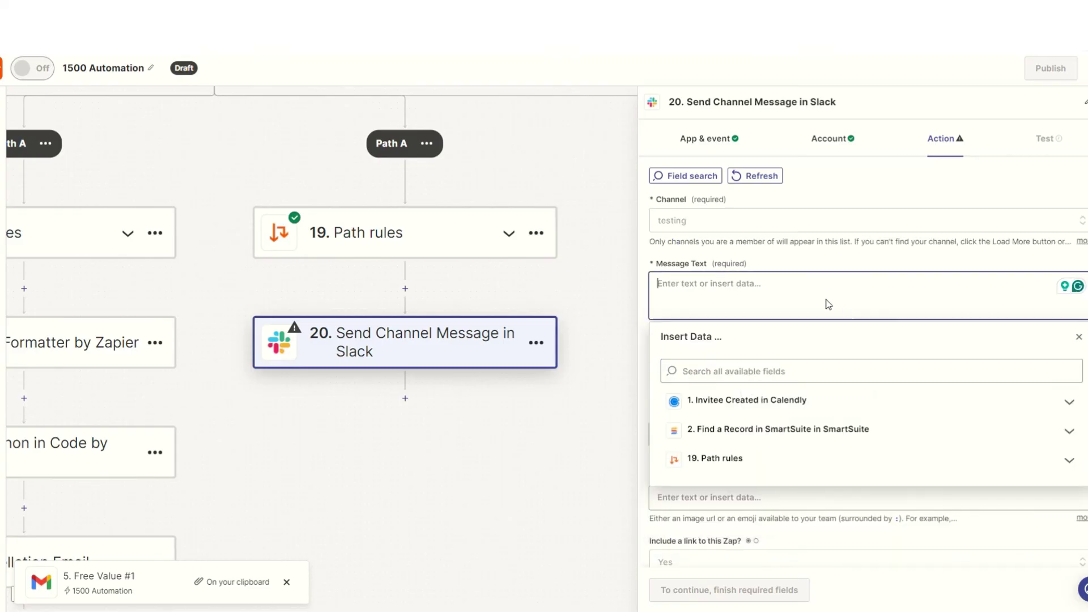
pyautogui.write('No')
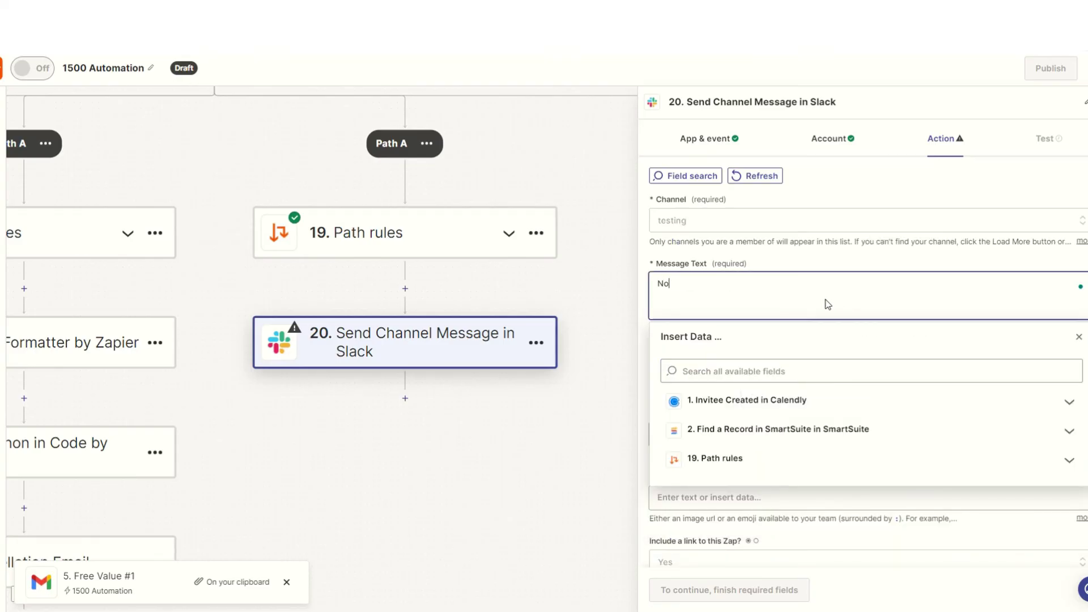
pyautogui.write('w Demonstr')
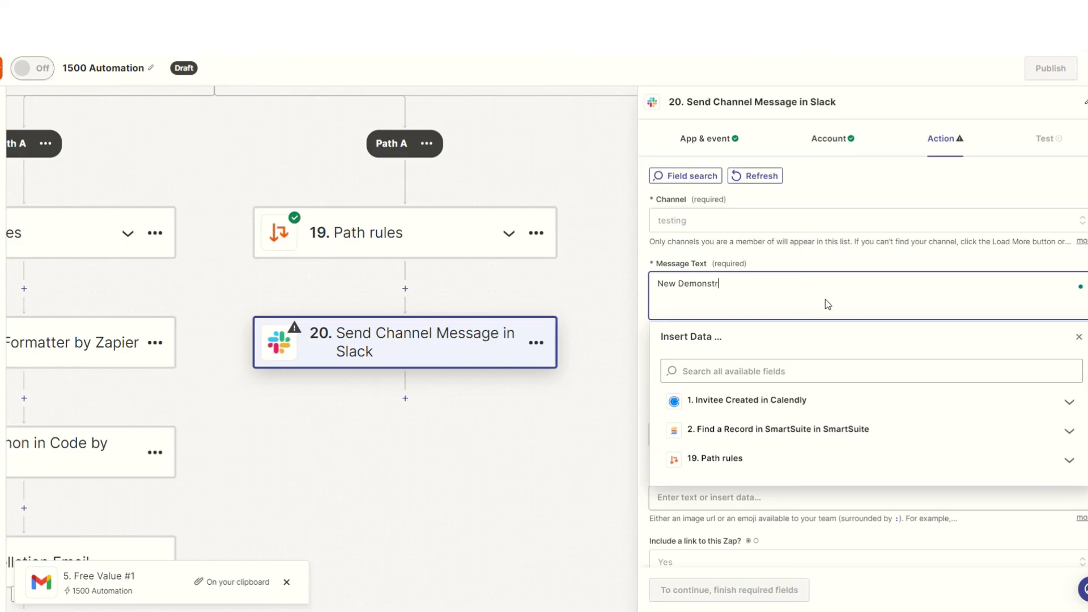
pyautogui.write('ation Call bookled with')
pyautogui.click(820, 407)
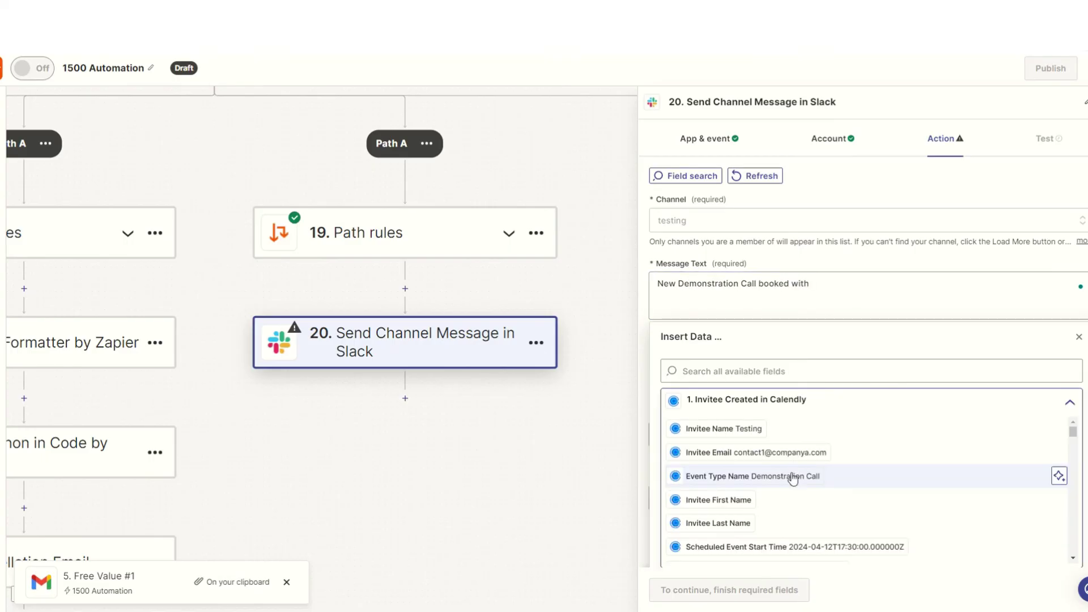
pyautogui.scroll(-3, 843, 504)
pyautogui.click(844, 501)
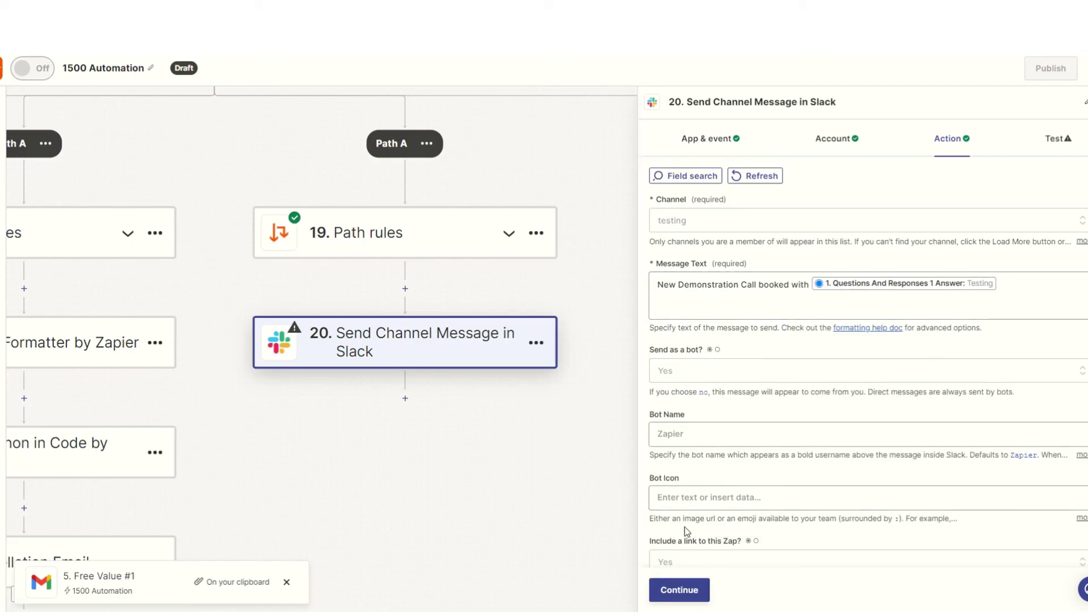
# Test the Slack message step and check the posted message in Slack's testing channel
pyautogui.click(679, 590)
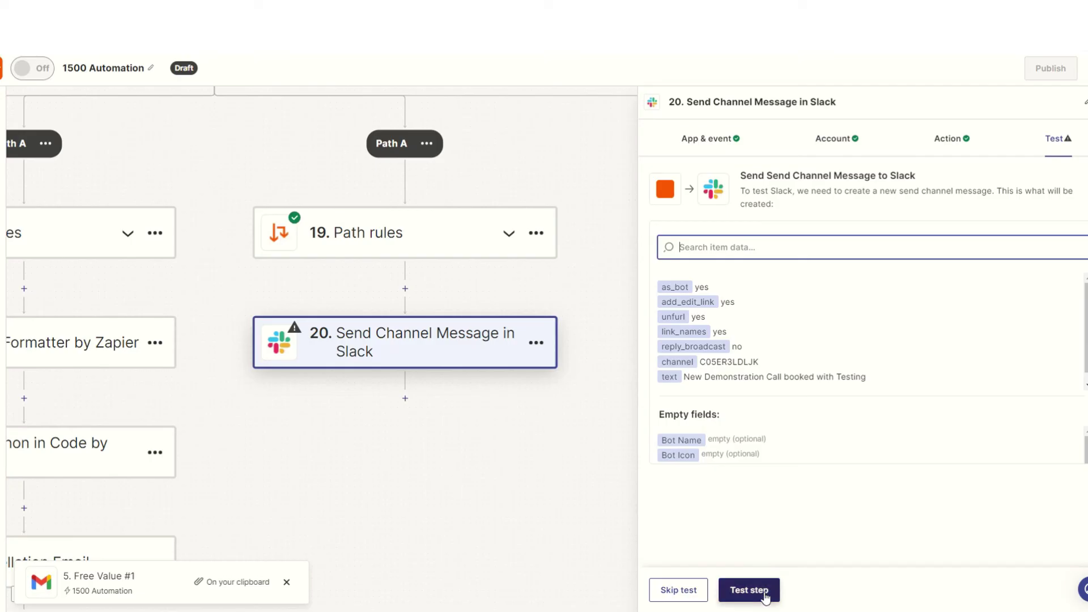
pyautogui.click(765, 596)
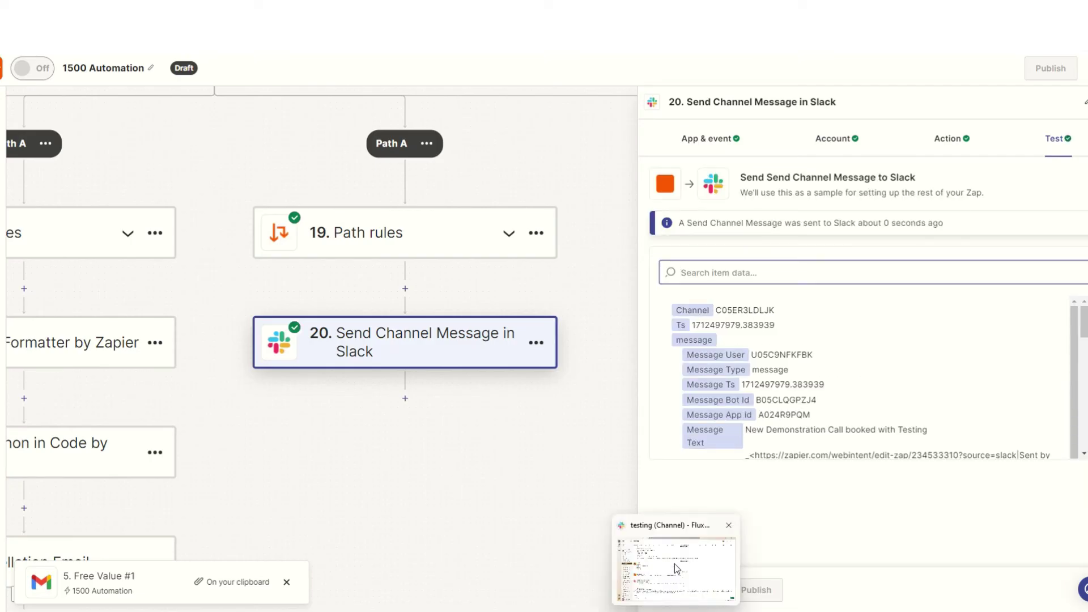
pyautogui.click(674, 563)
pyautogui.hotkey('alt', 'Tab')
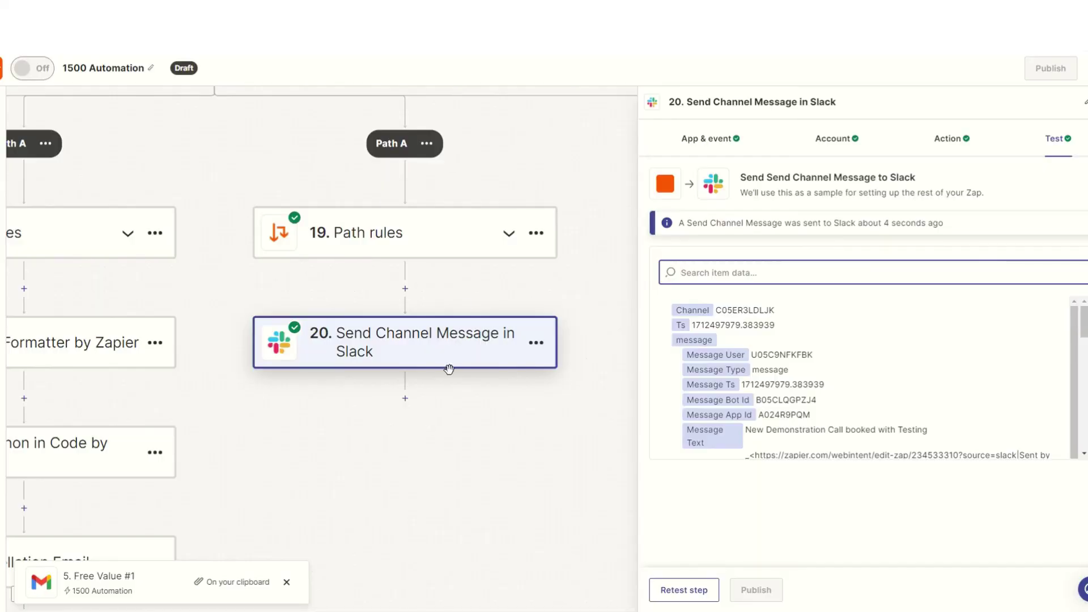
# Add a SmartSuite step with the Create Record event below the Slack message and accept its connected account
pyautogui.moveTo(396, 431); pyautogui.dragTo(387, 387)
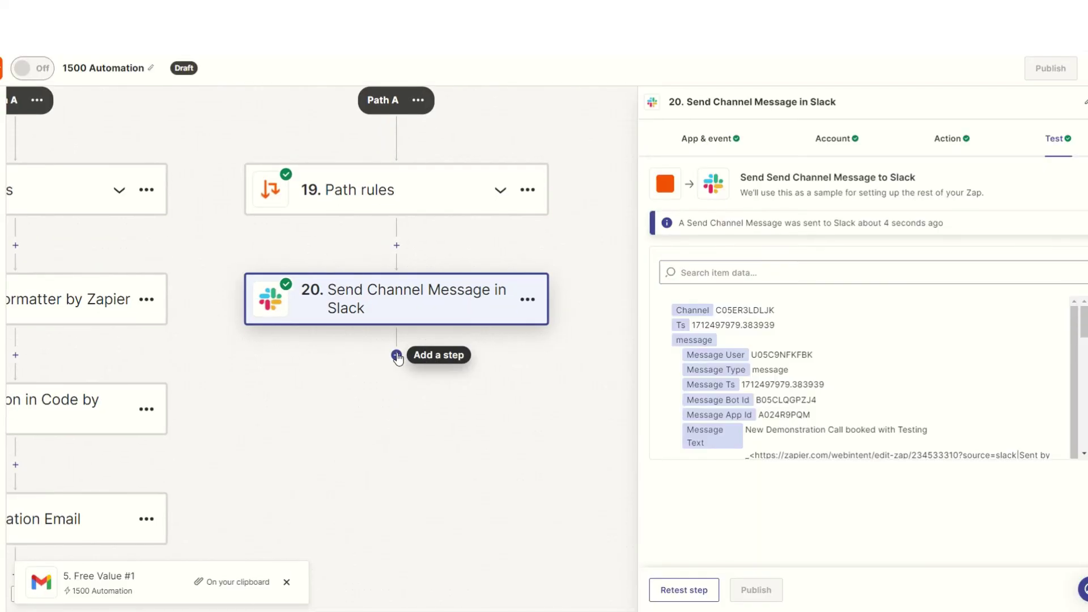
pyautogui.click(396, 354)
pyautogui.rightClick(420, 204)
pyautogui.click(437, 205)
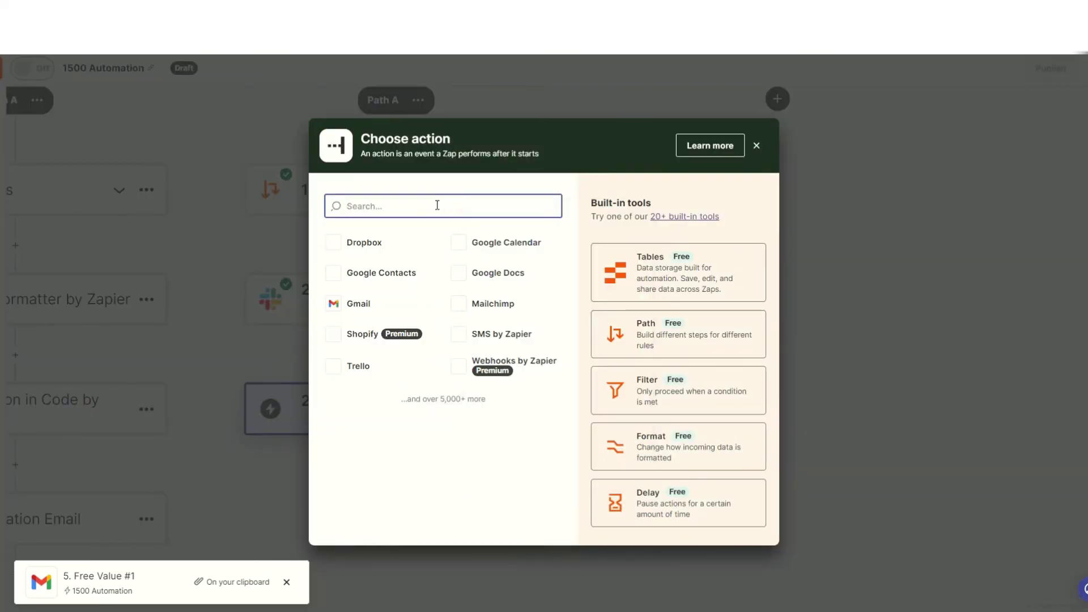
pyautogui.write('smart')
pyautogui.click(429, 283)
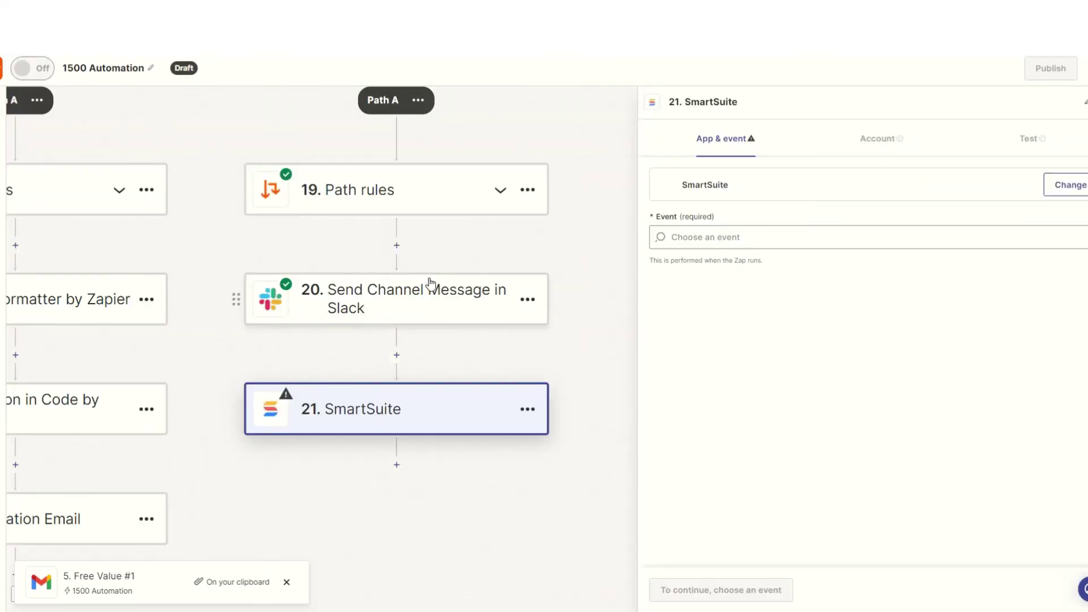
pyautogui.click(703, 243)
pyautogui.click(765, 281)
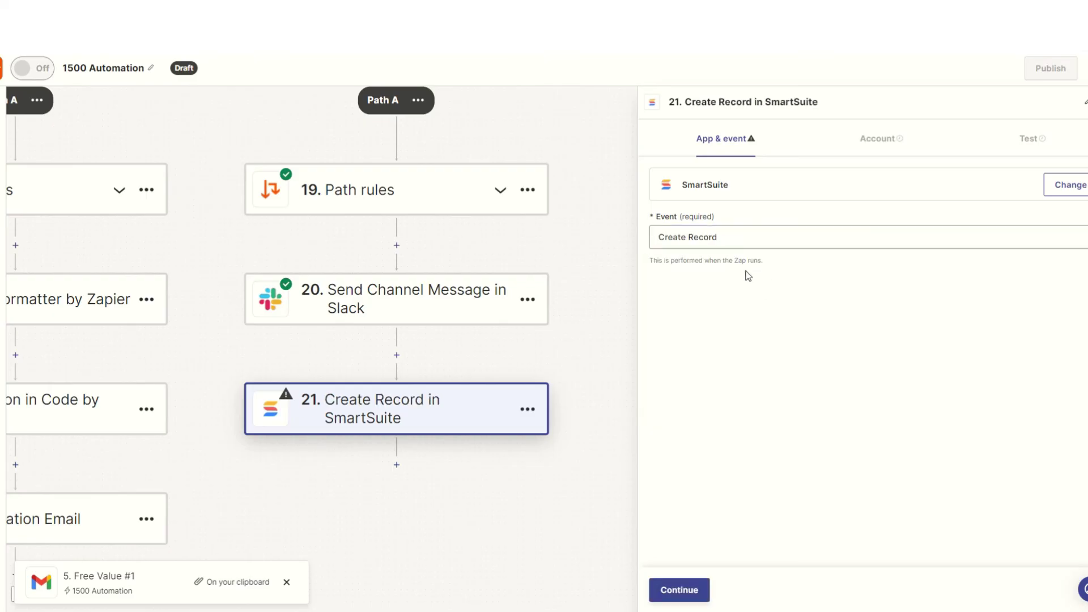
pyautogui.click(672, 594)
pyautogui.click(682, 589)
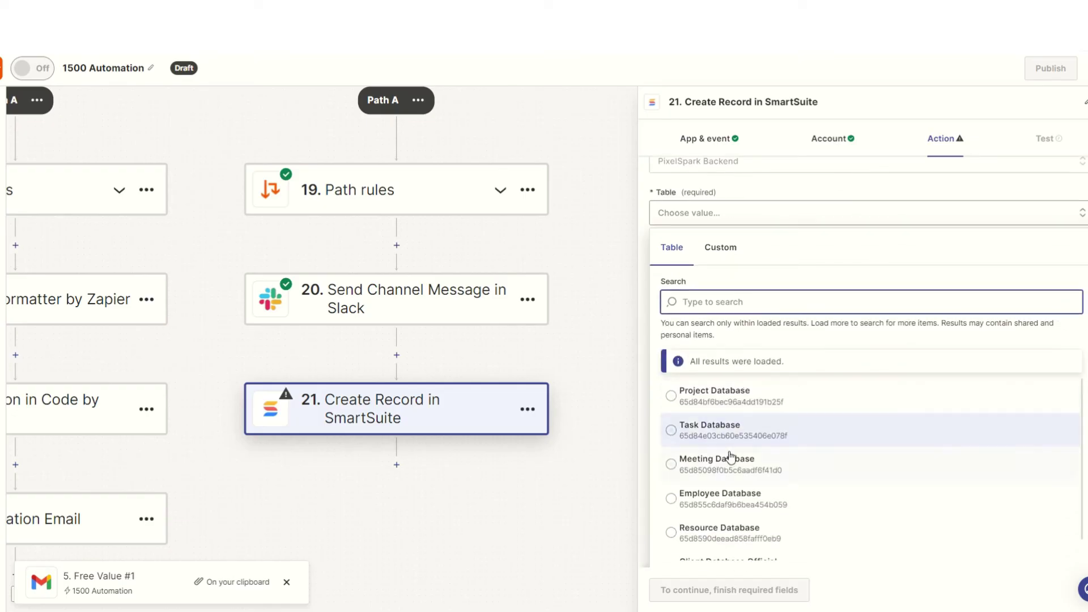
# Choose the Task Database table for the new record and name the task "Prepare for Sales Call"
pyautogui.click(733, 442)
pyautogui.click(772, 317)
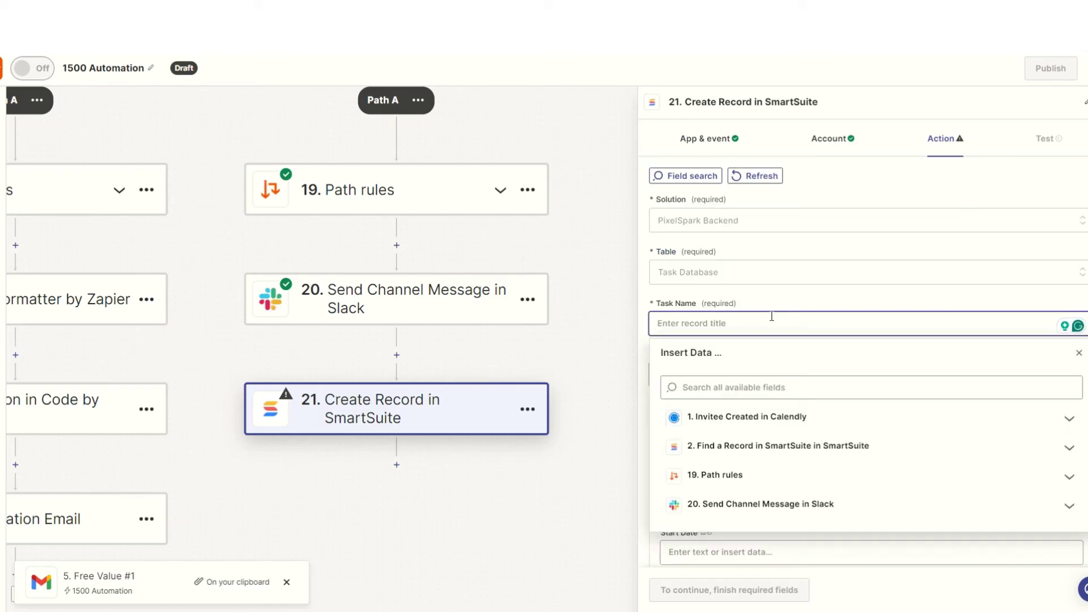
pyautogui.write('PR')
pyautogui.write('epare for Sales Call')
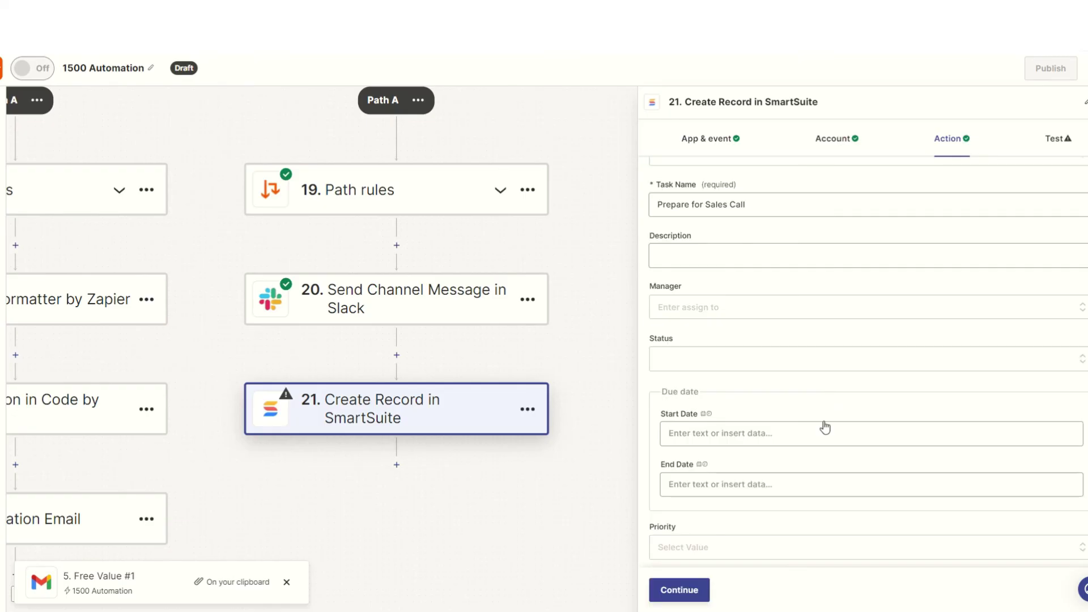
# Set the task's due date End Date to Calendly's Scheduled Event Start Time
pyautogui.click(760, 483)
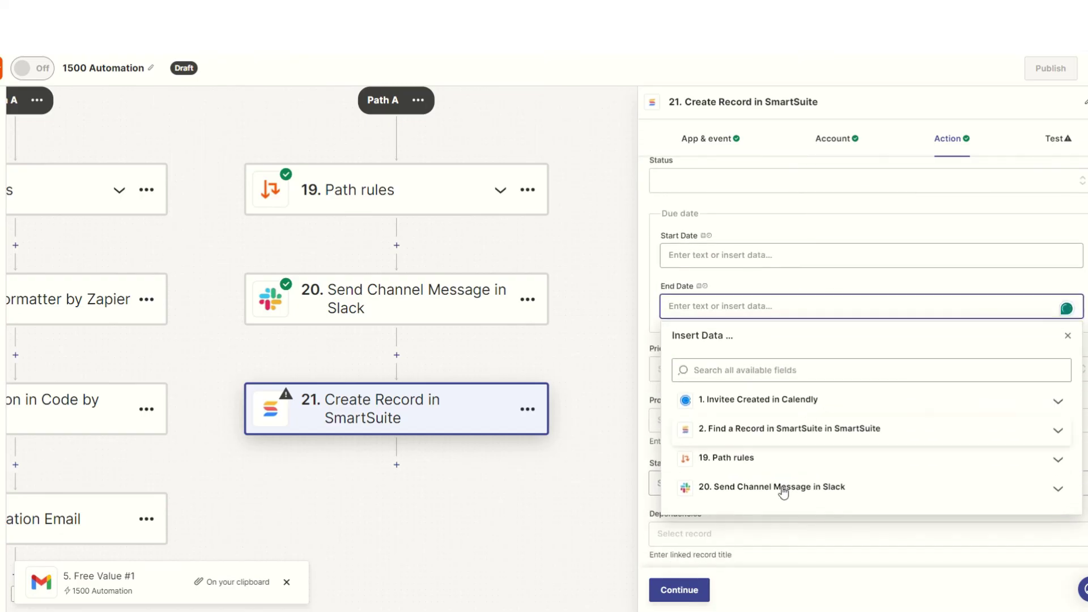
pyautogui.click(765, 400)
pyautogui.scroll(-2, 779, 480)
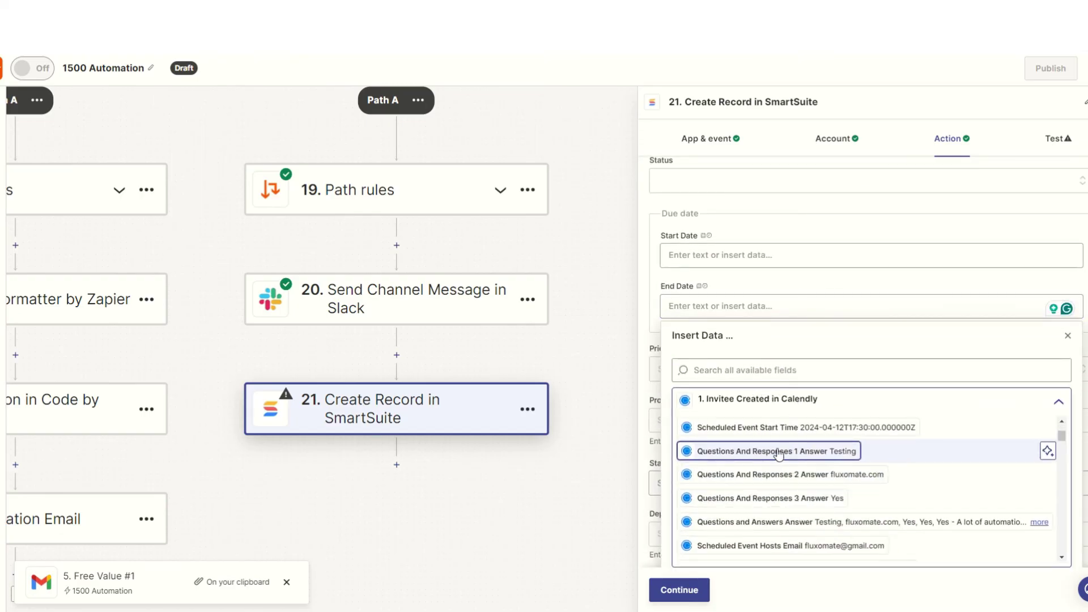
pyautogui.click(793, 428)
pyautogui.click(795, 282)
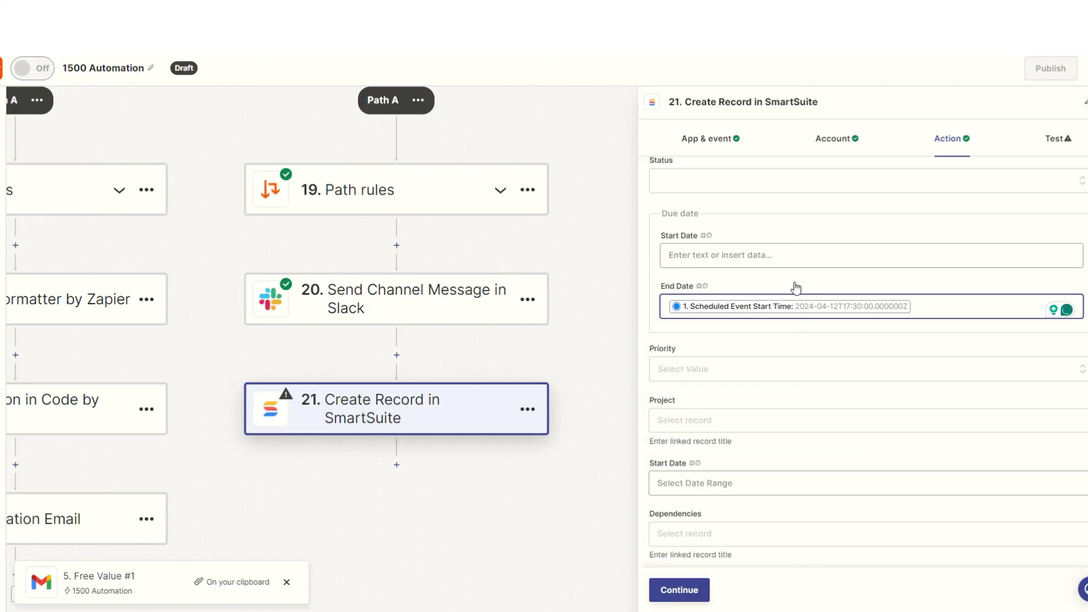
# Link the task's Client field to the ID from the SmartSuite Find a Record step
pyautogui.scroll(-2, 794, 337)
pyautogui.scroll(-2, 746, 392)
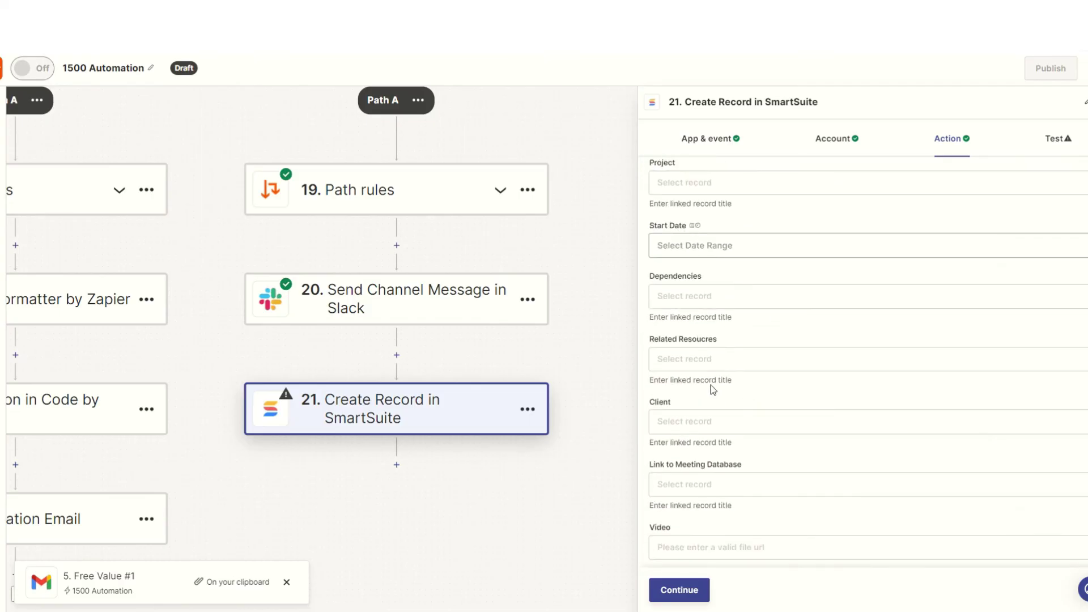
pyautogui.scroll(-1, 749, 411)
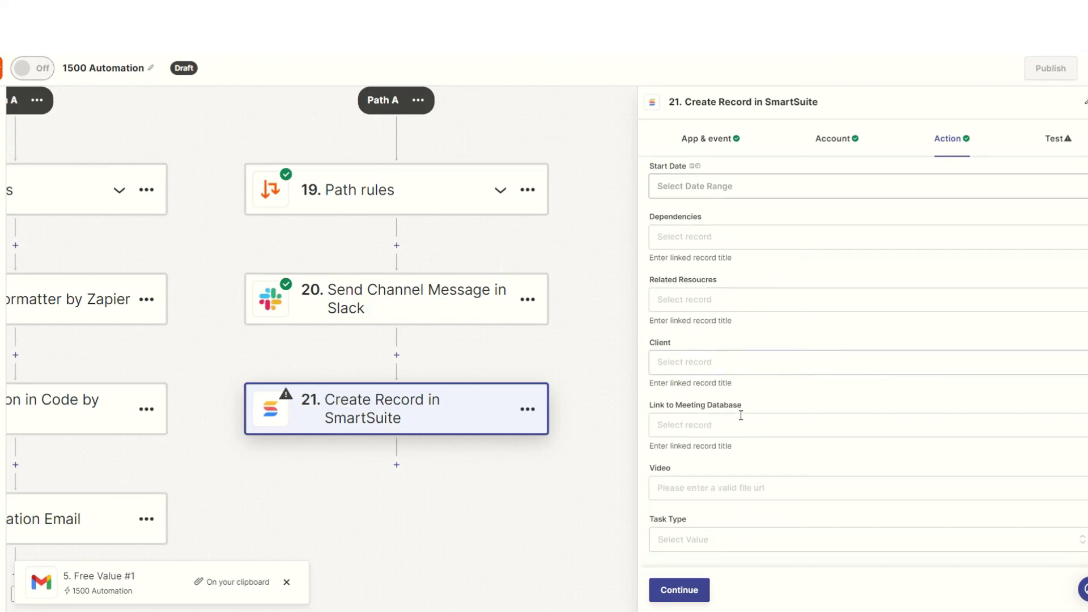
pyautogui.click(742, 364)
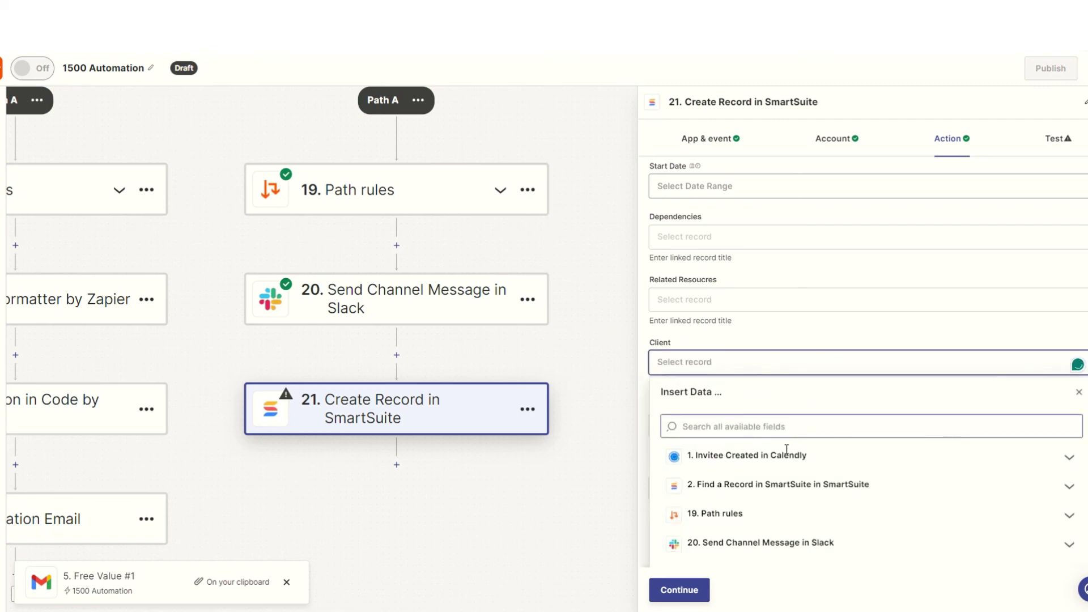
pyautogui.scroll(-2, 786, 447)
pyautogui.click(782, 371)
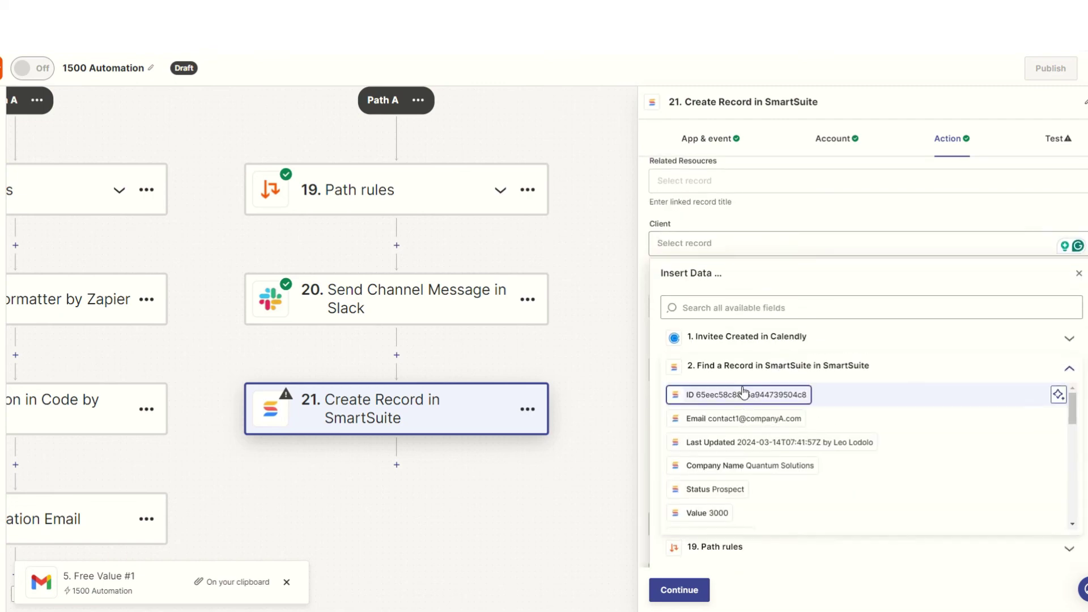
pyautogui.click(742, 395)
pyautogui.click(766, 221)
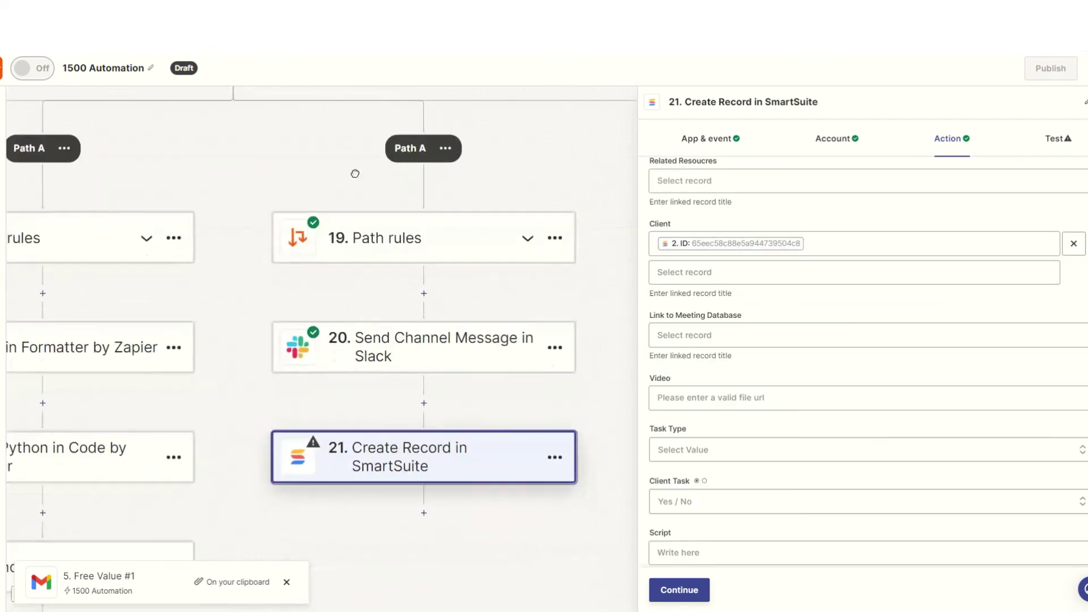
# Set the task's Task Type to Other
pyautogui.scroll(-2, 819, 335)
pyautogui.click(820, 332)
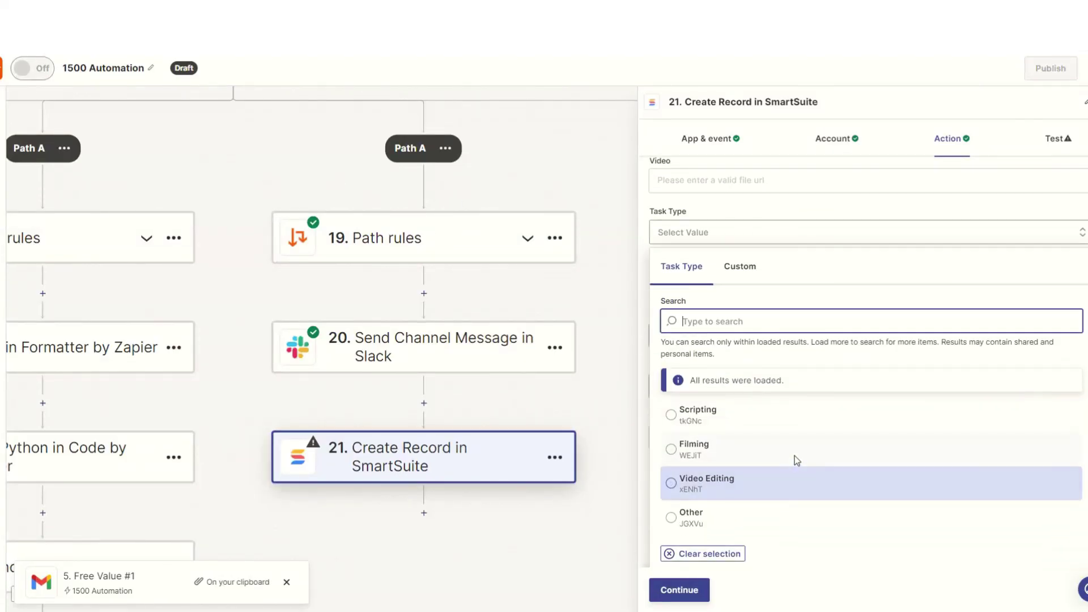
pyautogui.click(795, 459)
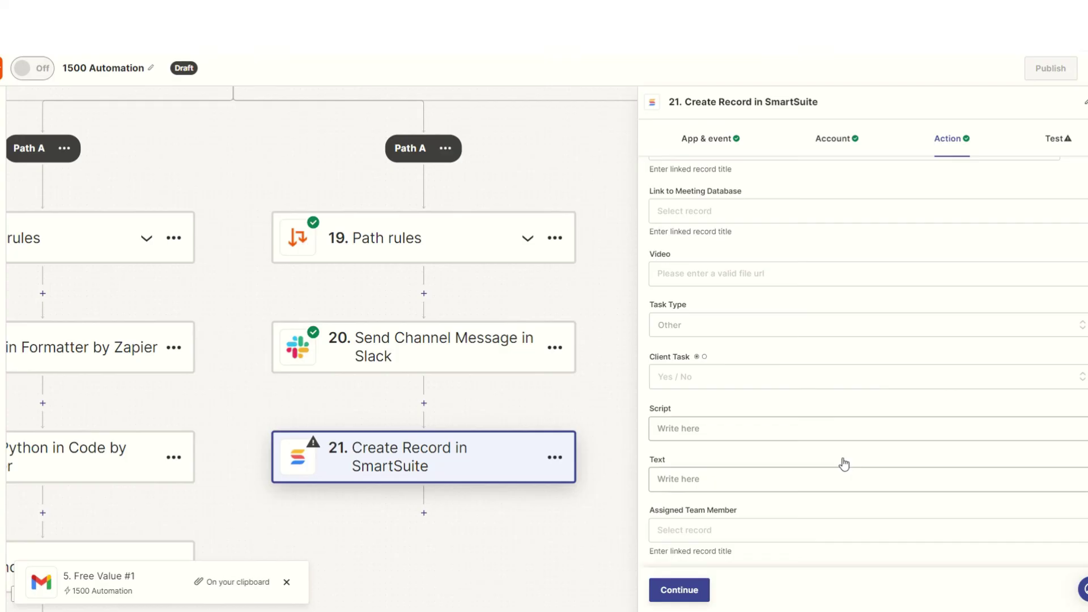
# Test the SmartSuite record creation and open the All Tasks list in the Noloco portal
pyautogui.click(682, 590)
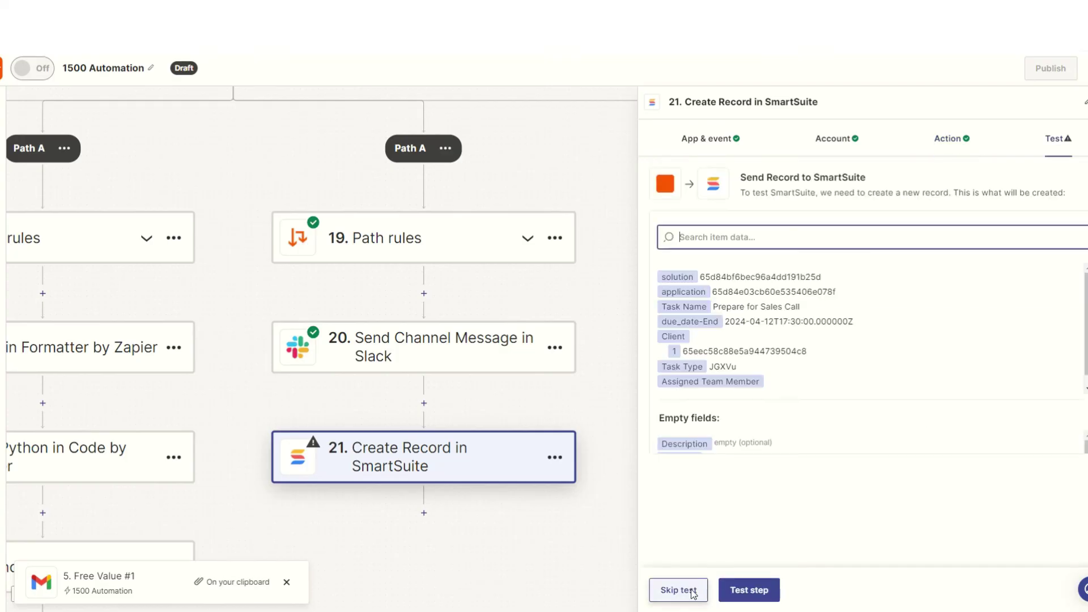
pyautogui.click(738, 590)
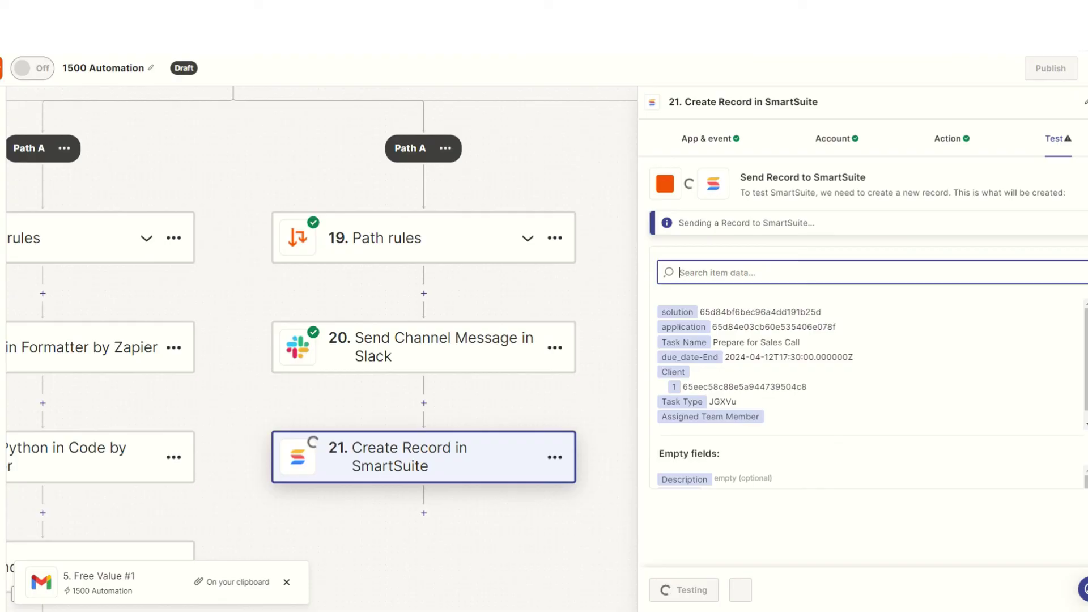
pyautogui.click(369, 20)
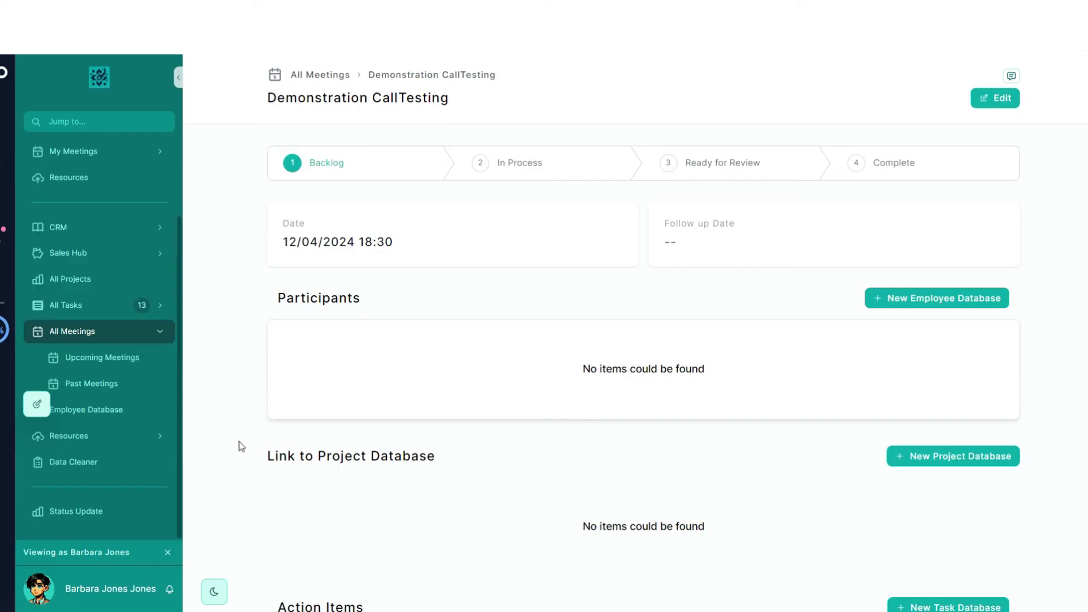
pyautogui.click(113, 305)
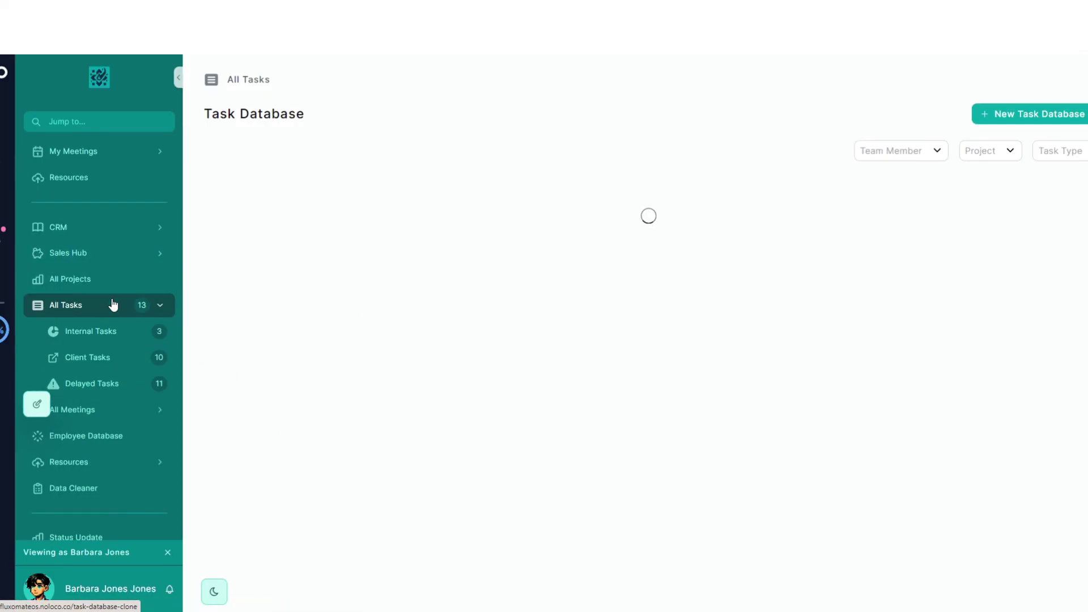
# Open the newly created Prepare for Sales Call task in the portal, check its due date, and return to the Zap
pyautogui.click(325, 255)
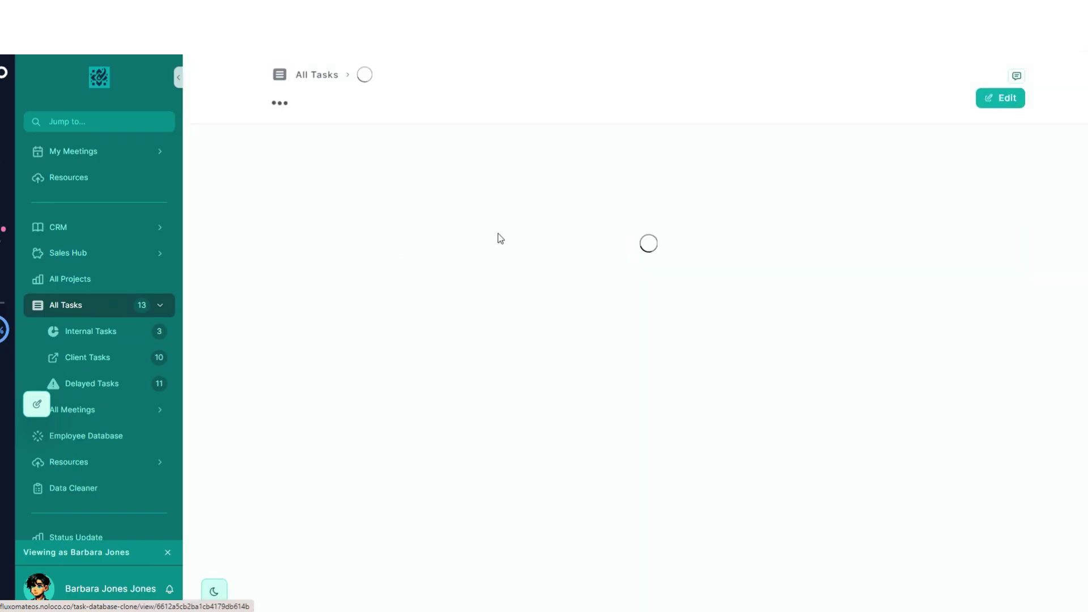
pyautogui.moveTo(698, 224); pyautogui.dragTo(813, 224)
pyautogui.click(420, 334)
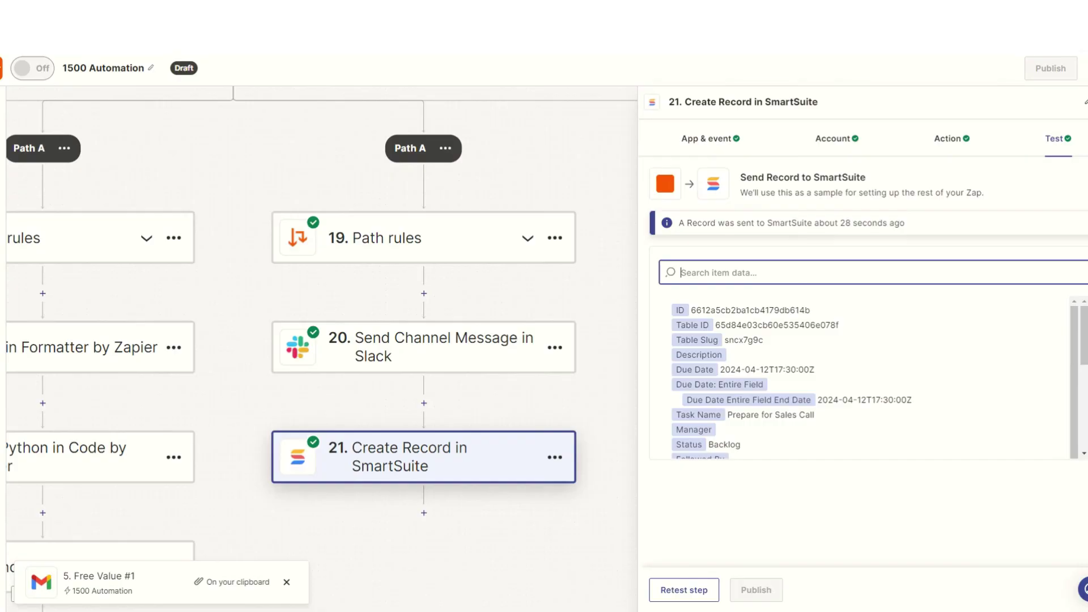
# Duplicate the SmartSuite Create Record step and set the copy's table to Meeting Database
pyautogui.click(555, 312)
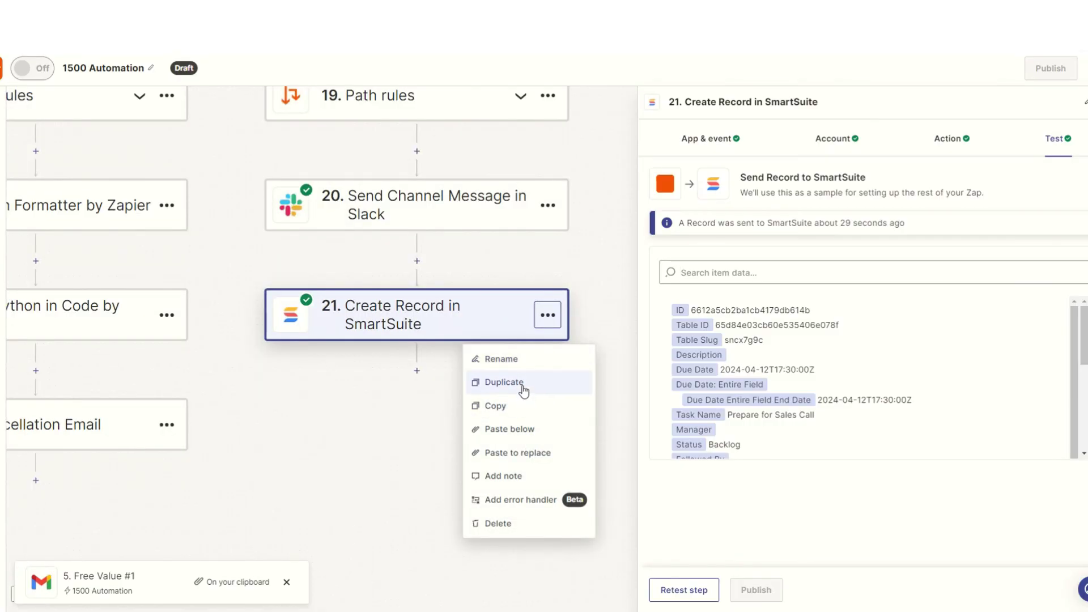
pyautogui.click(544, 382)
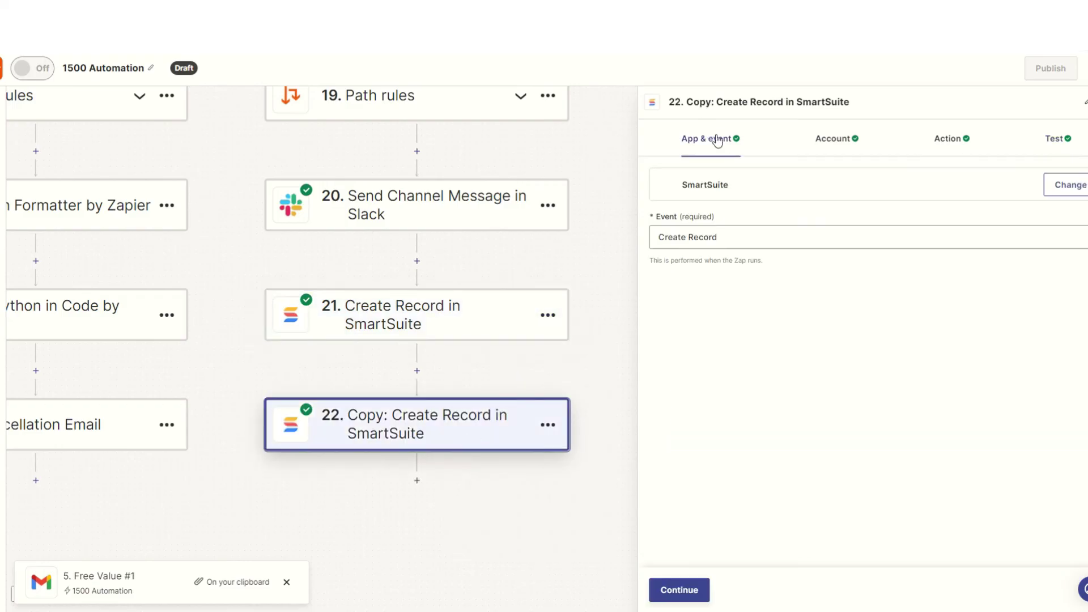
pyautogui.click(842, 138)
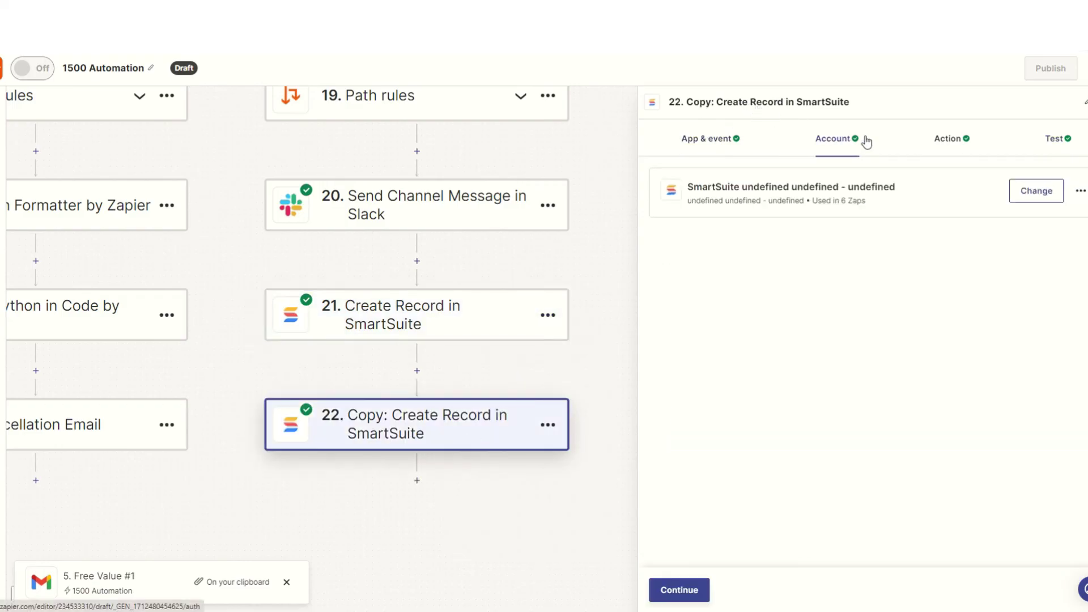
pyautogui.click(935, 139)
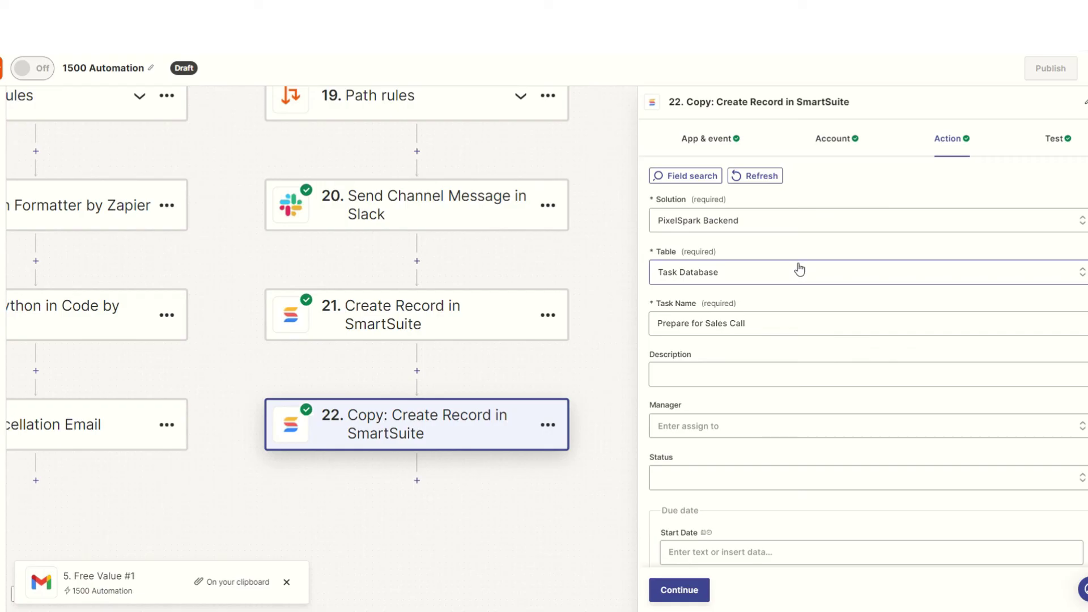
pyautogui.click(799, 271)
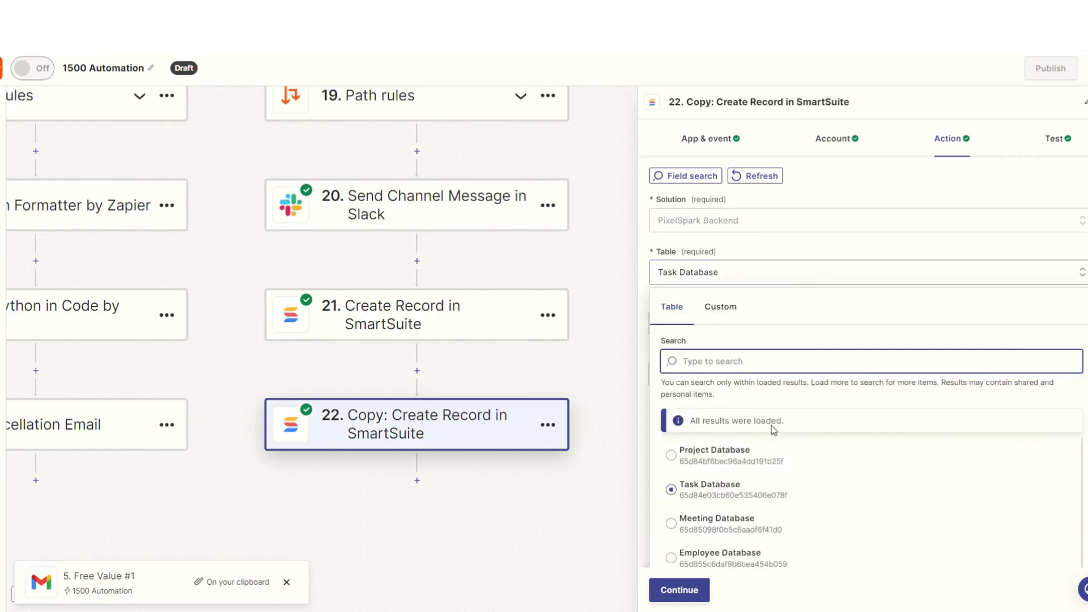
pyautogui.scroll(-1, 753, 475)
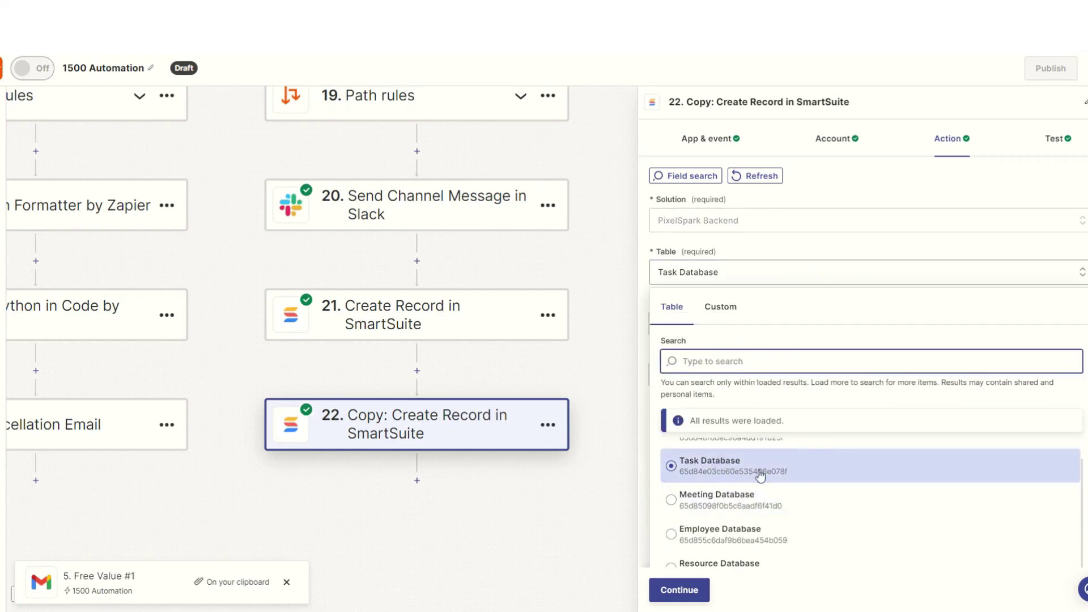
pyautogui.click(728, 501)
# Title the meeting record "Demonstration Call" followed by Calendly's Questions And Responses 1 Answer
pyautogui.click(747, 322)
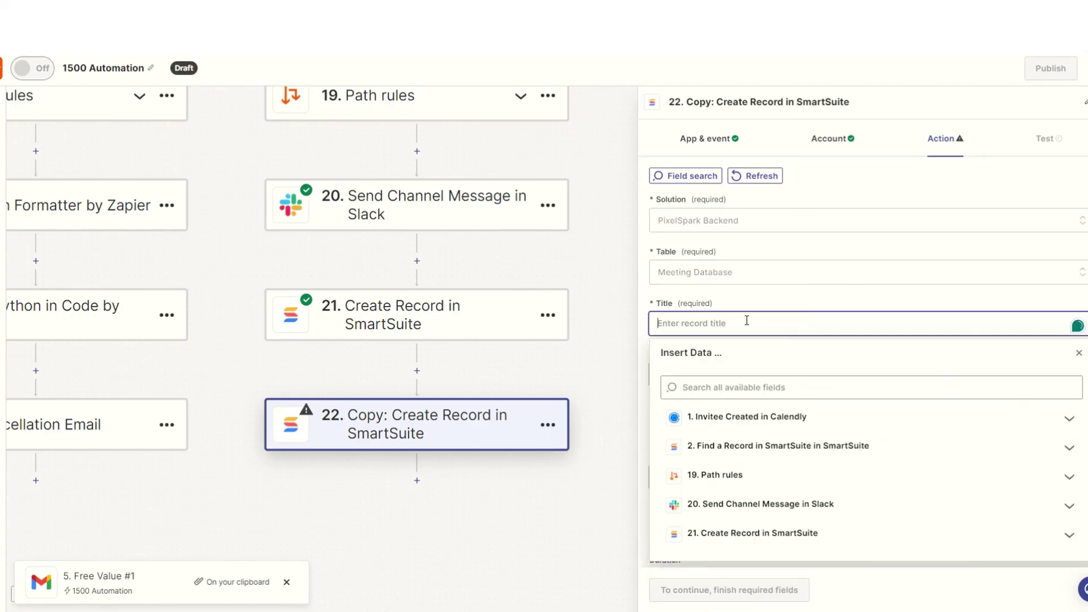
pyautogui.write('Demonstration Call')
pyautogui.click(753, 417)
# Set the meeting record's Date to Calendly's Scheduled Event Start Time
pyautogui.scroll(-3, 824, 494)
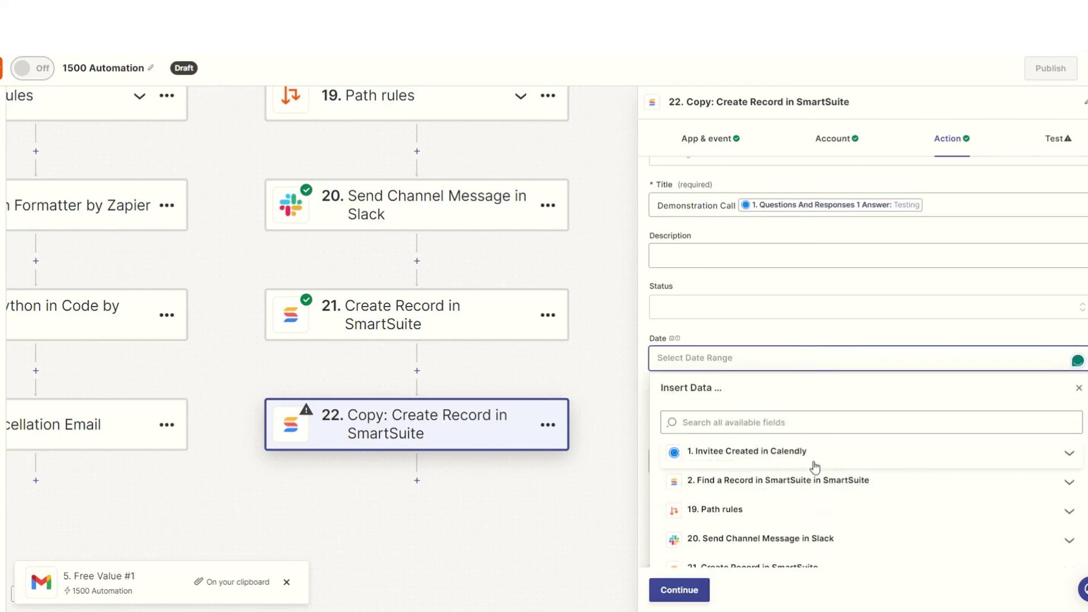
pyautogui.click(813, 463)
pyautogui.scroll(-5, 810, 498)
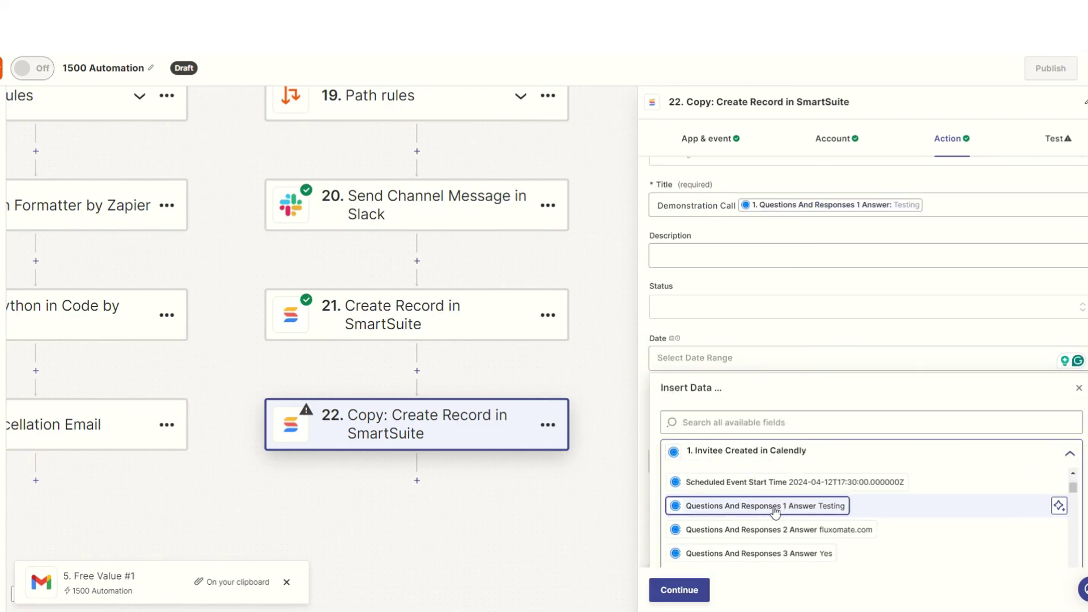
pyautogui.click(771, 478)
# Look through the Calendly data available for the meeting record's Duration field
pyautogui.click(794, 342)
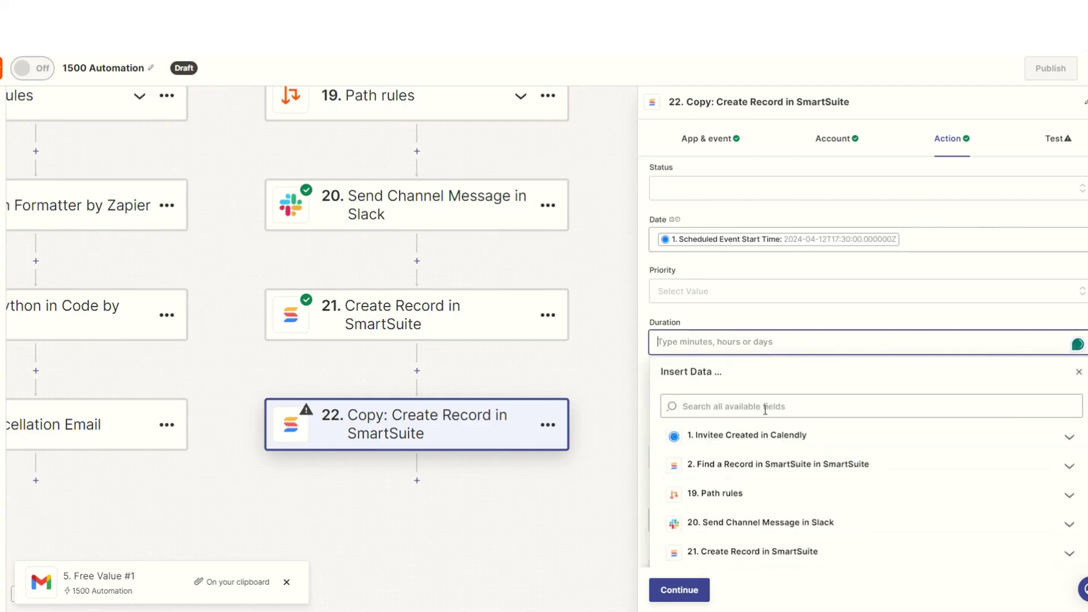
pyautogui.click(807, 445)
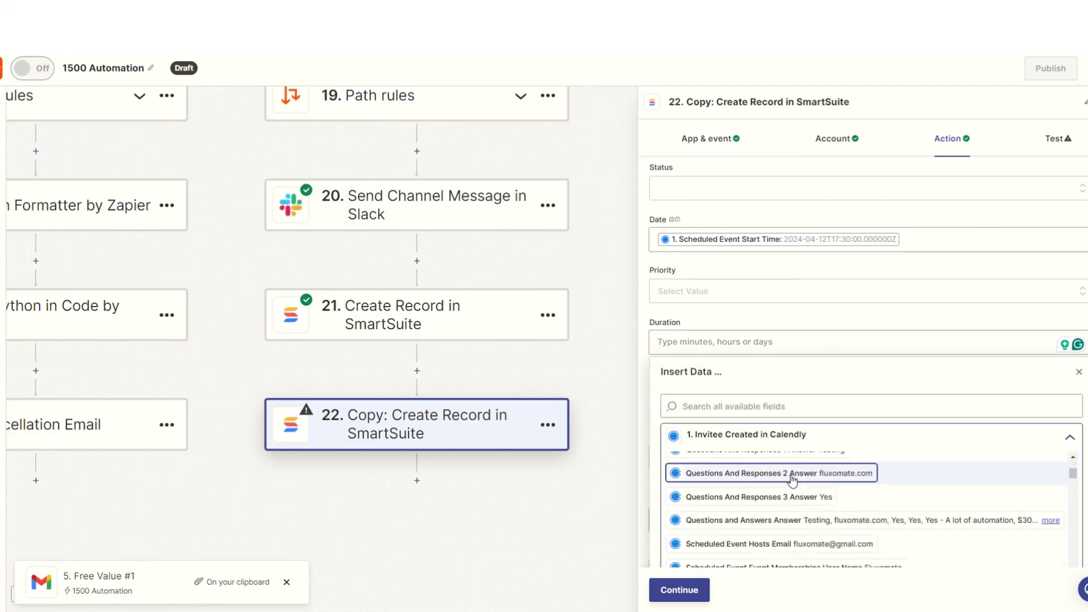
pyautogui.scroll(-2, 787, 499)
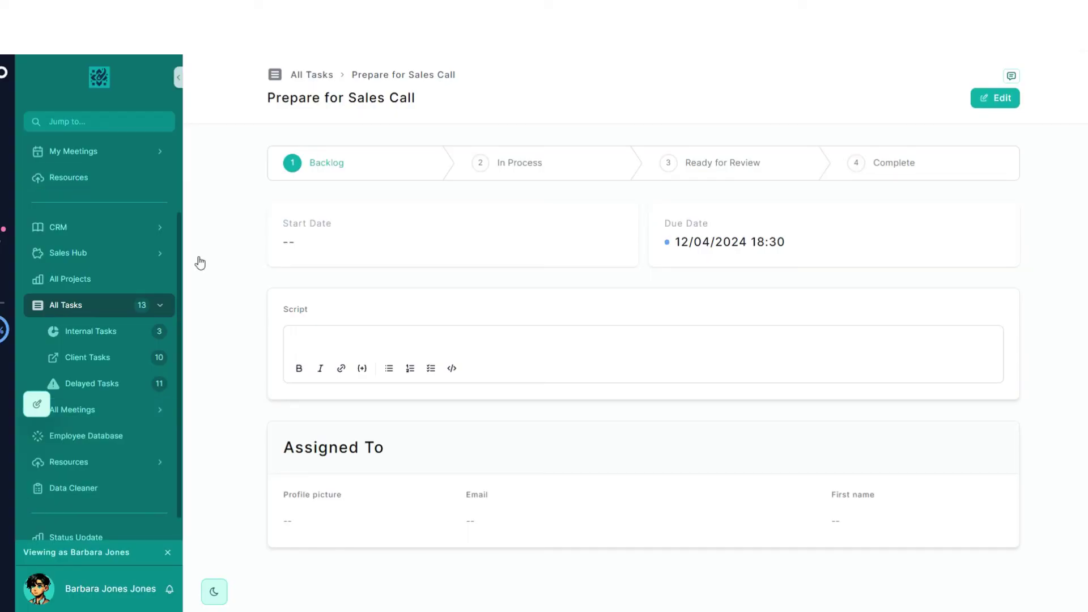
# Inspect the demonstration calls on 12 April in the Noloco portal's All Meetings calendar, including the Demonstration CallTesting record's date and action items
pyautogui.click(87, 414)
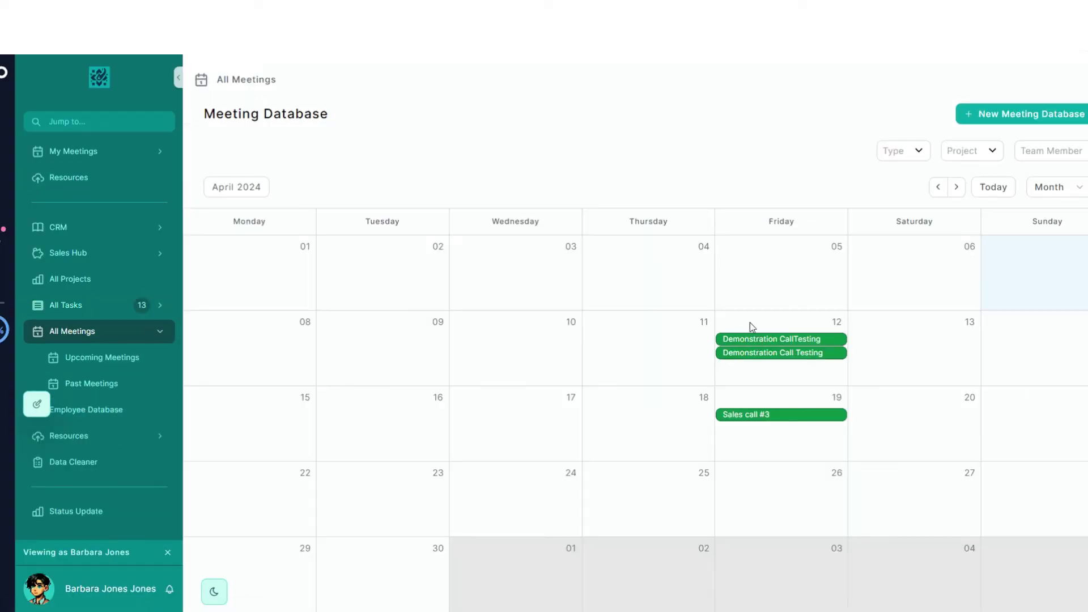
pyautogui.click(784, 357)
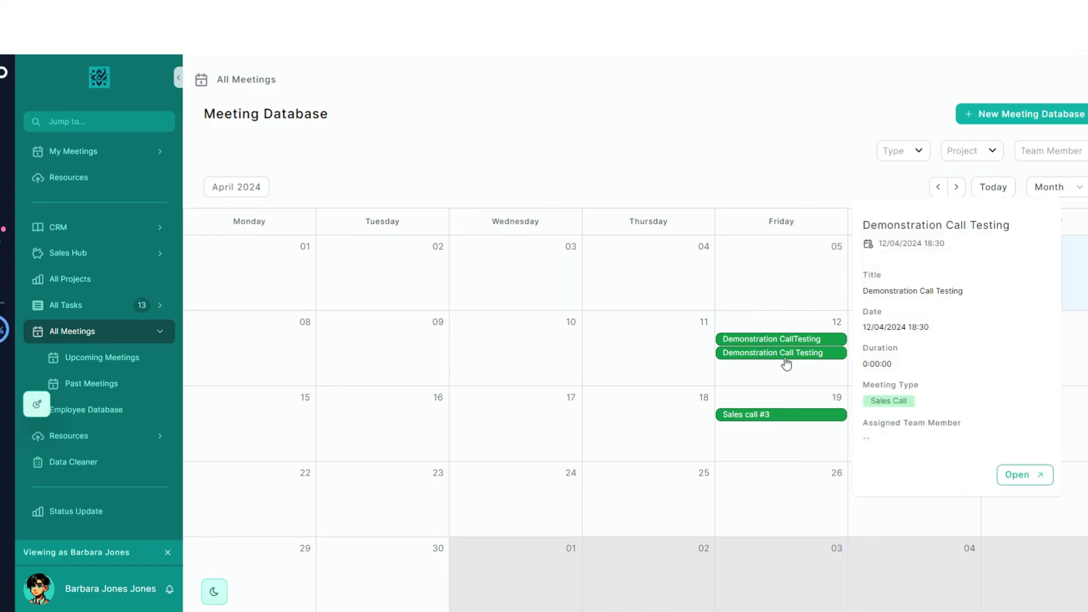
pyautogui.click(796, 337)
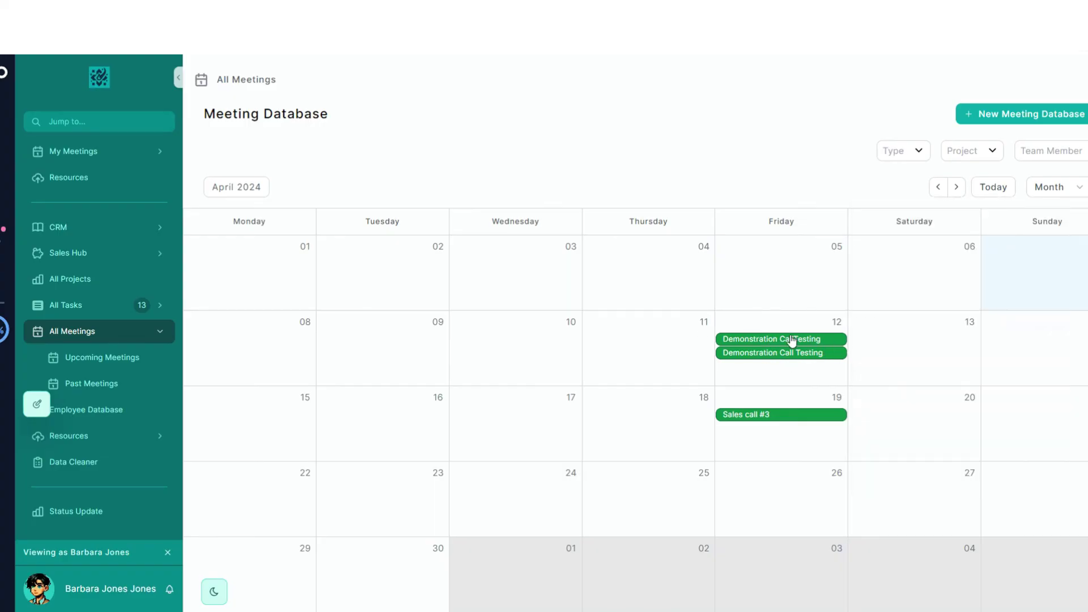
pyautogui.click(792, 340)
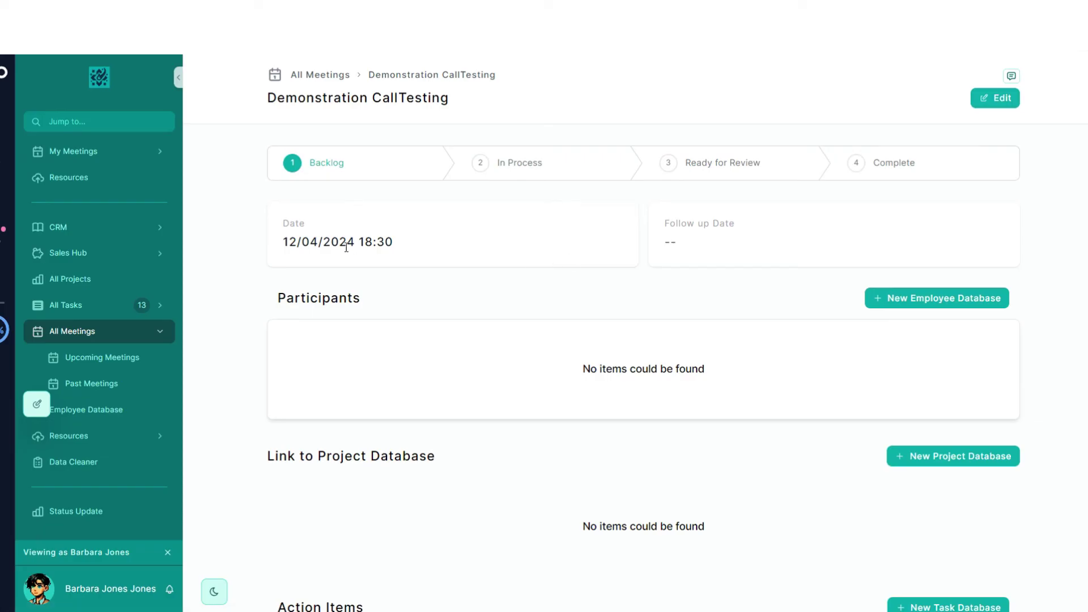
pyautogui.moveTo(305, 242); pyautogui.dragTo(447, 272)
pyautogui.scroll(-3, 546, 412)
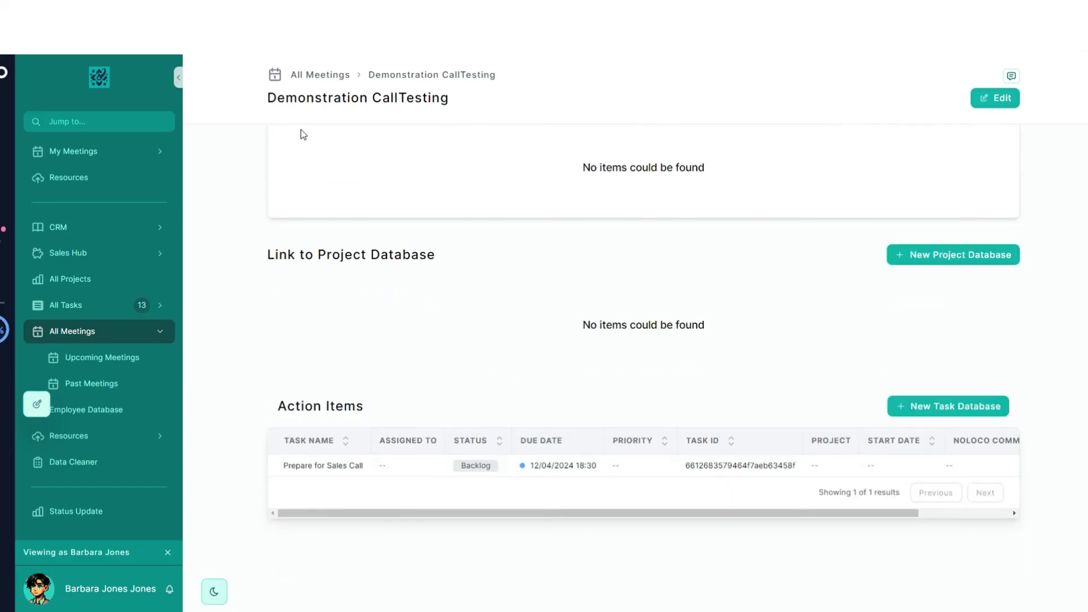
# Switch back to Zapier to review the full path layout of the Zap, and compare it with the New Meeting flowchart
pyautogui.click(363, 10)
pyautogui.scroll(-3, 501, 371)
pyautogui.scroll(-4, 466, 275)
pyautogui.moveTo(421, 374); pyautogui.dragTo(417, 346)
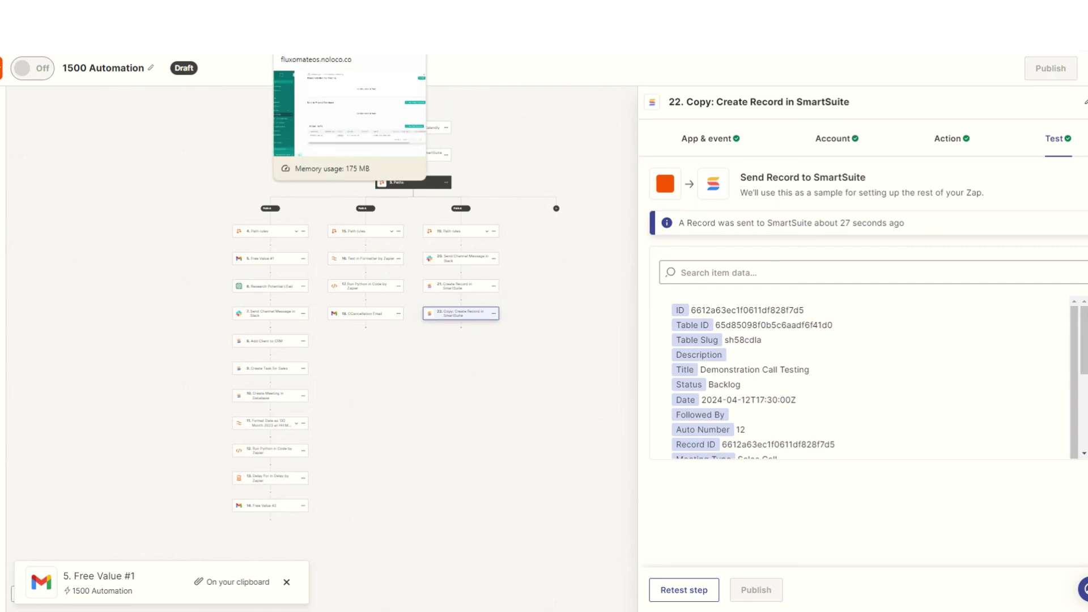
pyautogui.click(40, 11)
pyautogui.scroll(-8, 664, 368)
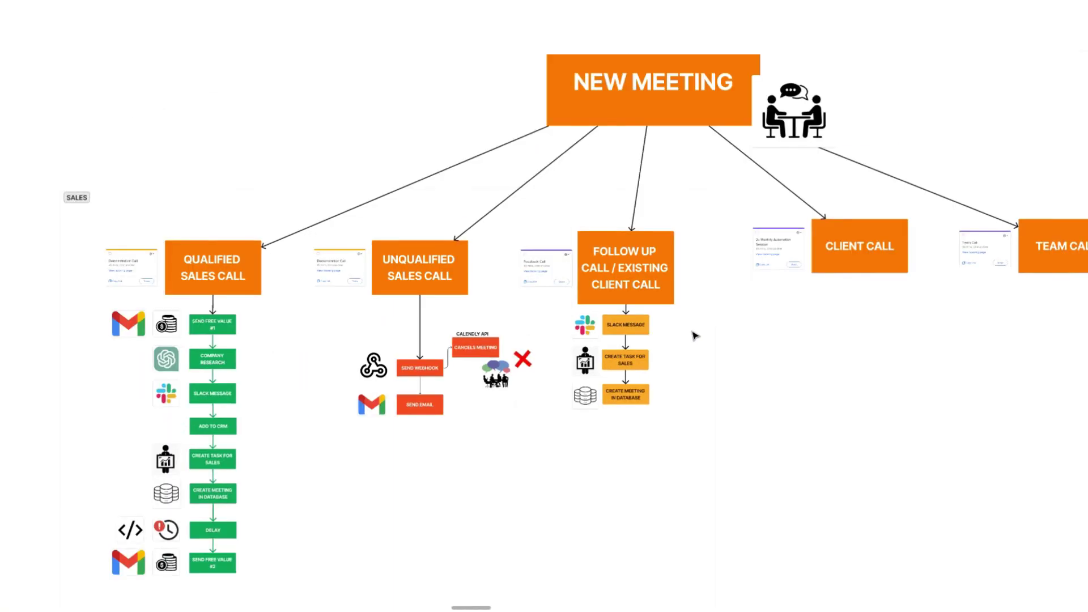